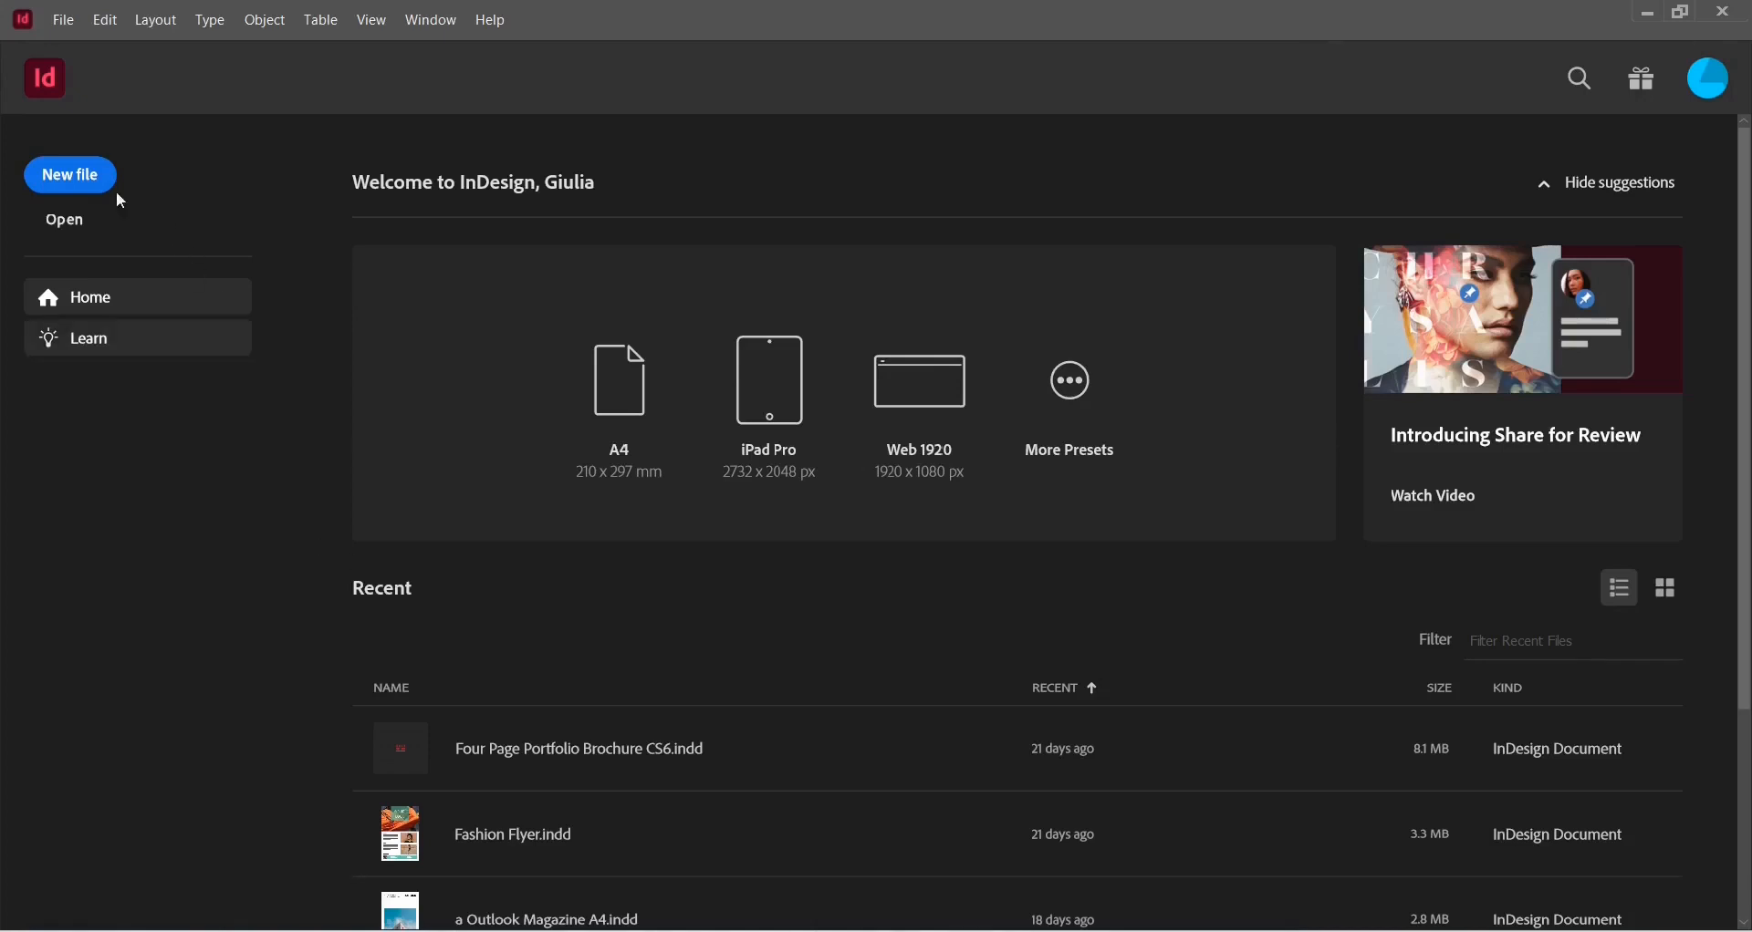
- Create a new landscape document, 297 x 210 mm, with one page and 10 mm margins
click(77, 185)
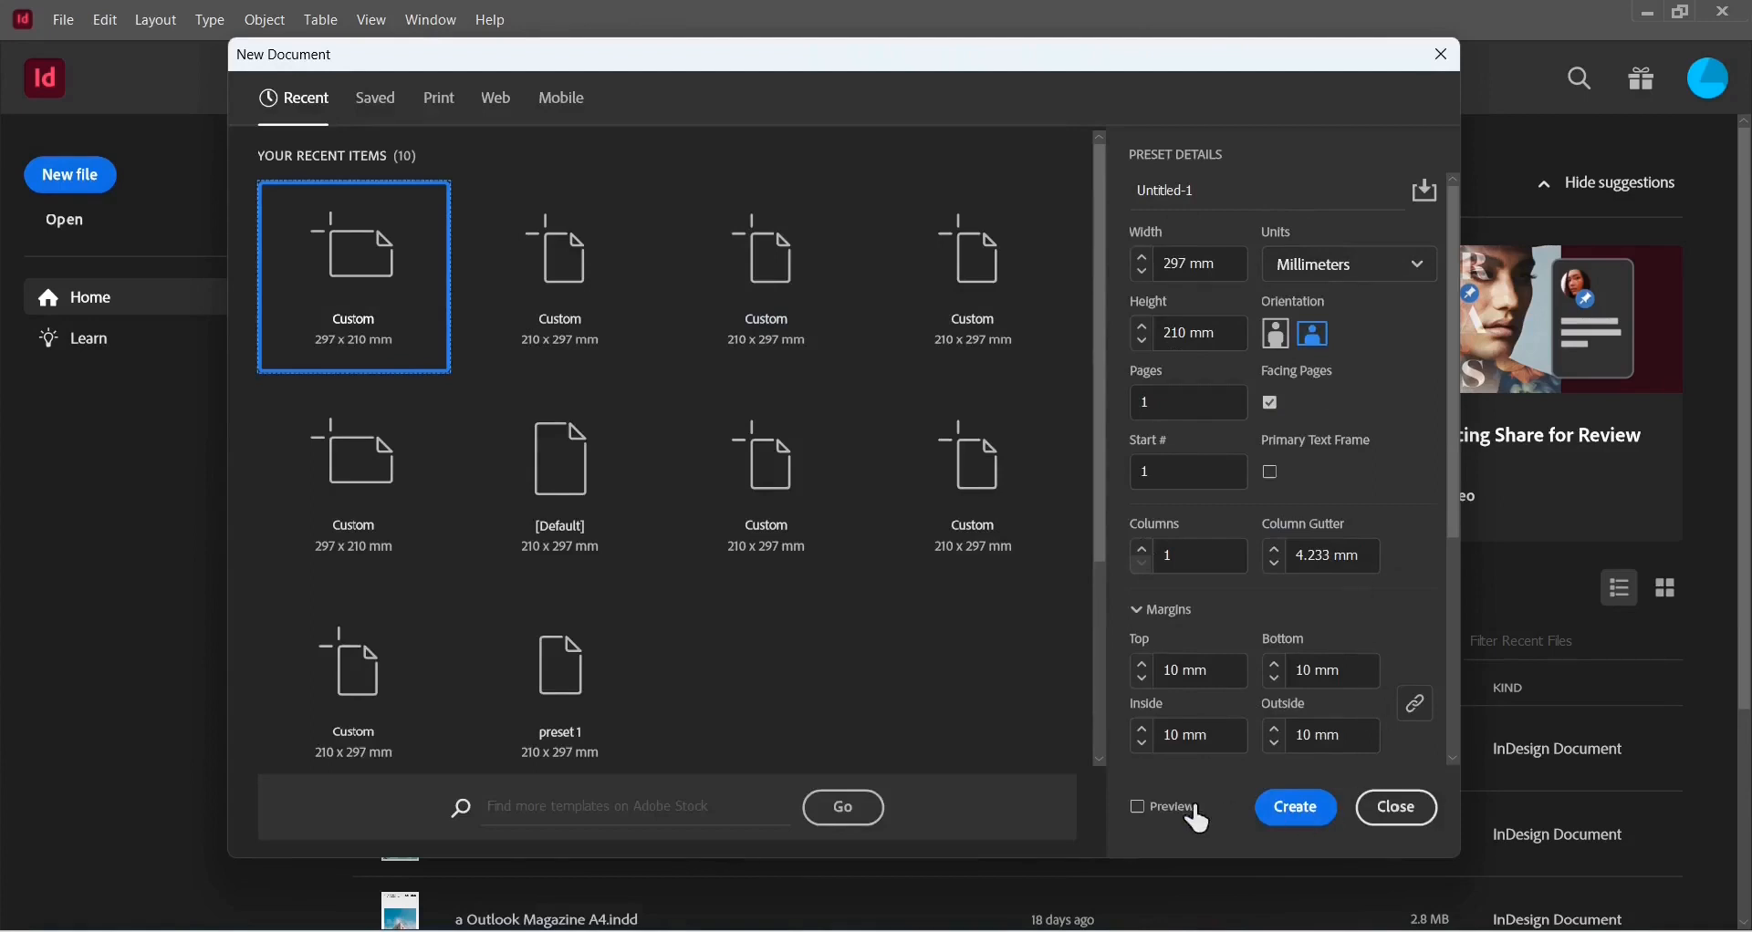
click(1305, 832)
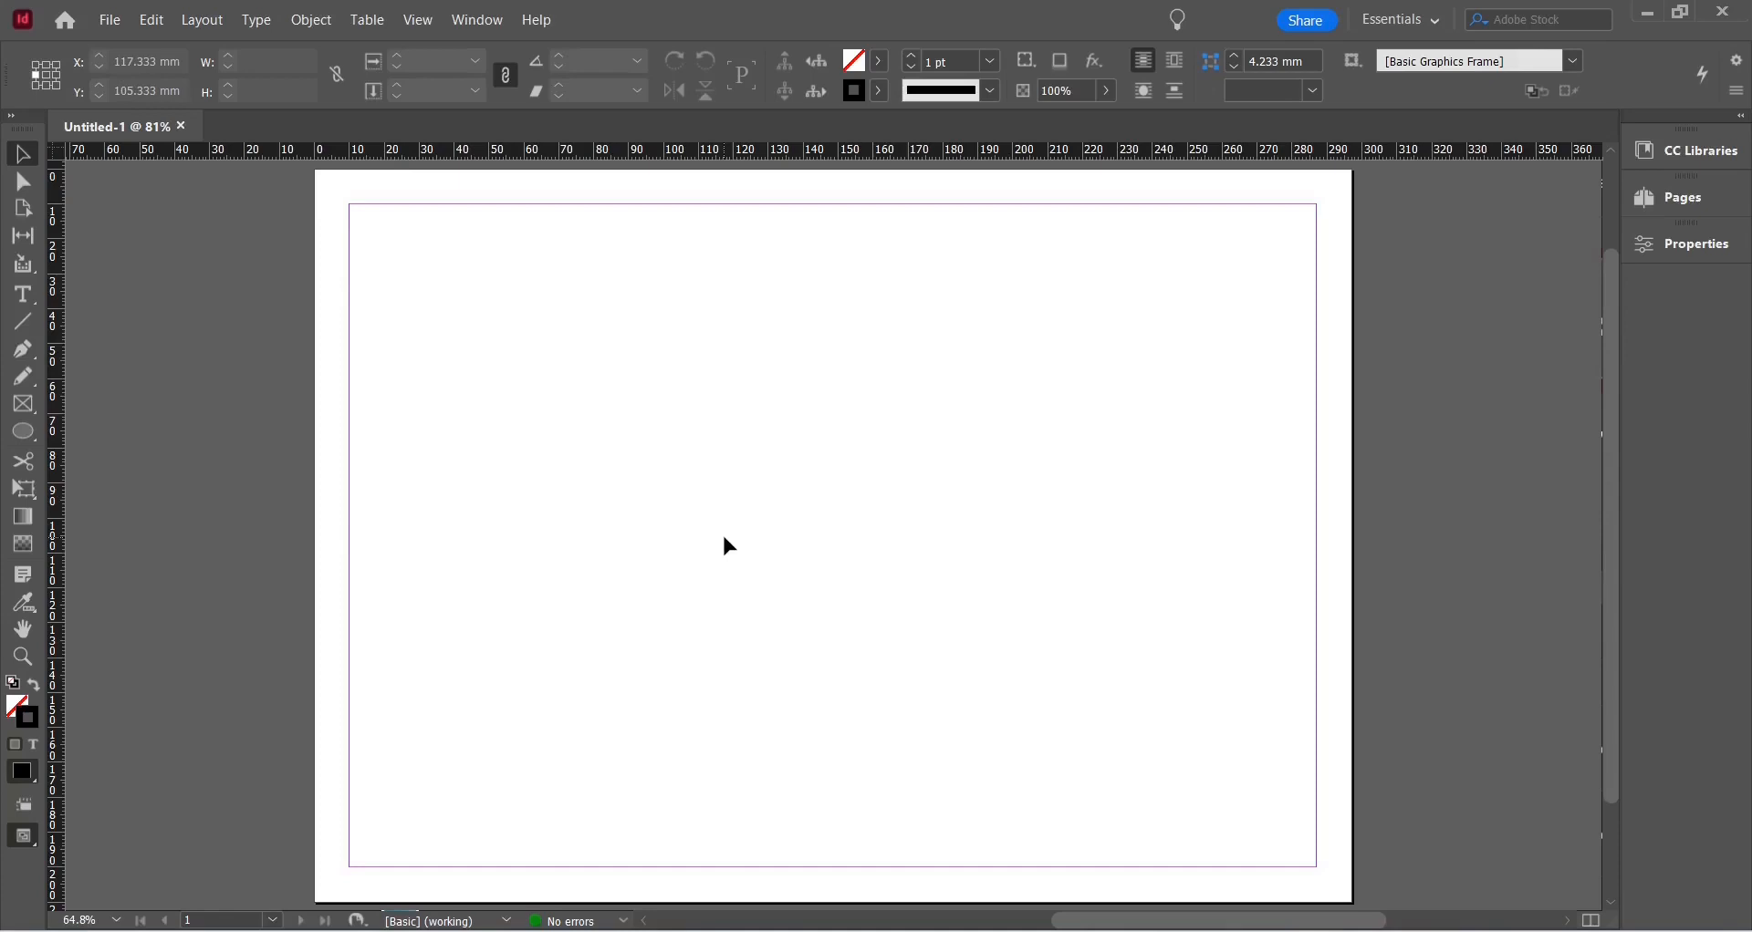
- Create a table with 4 body rows and 4 columns in Basic Table style, about 161 mm wide and 102 mm high, centred on the page
click(366, 19)
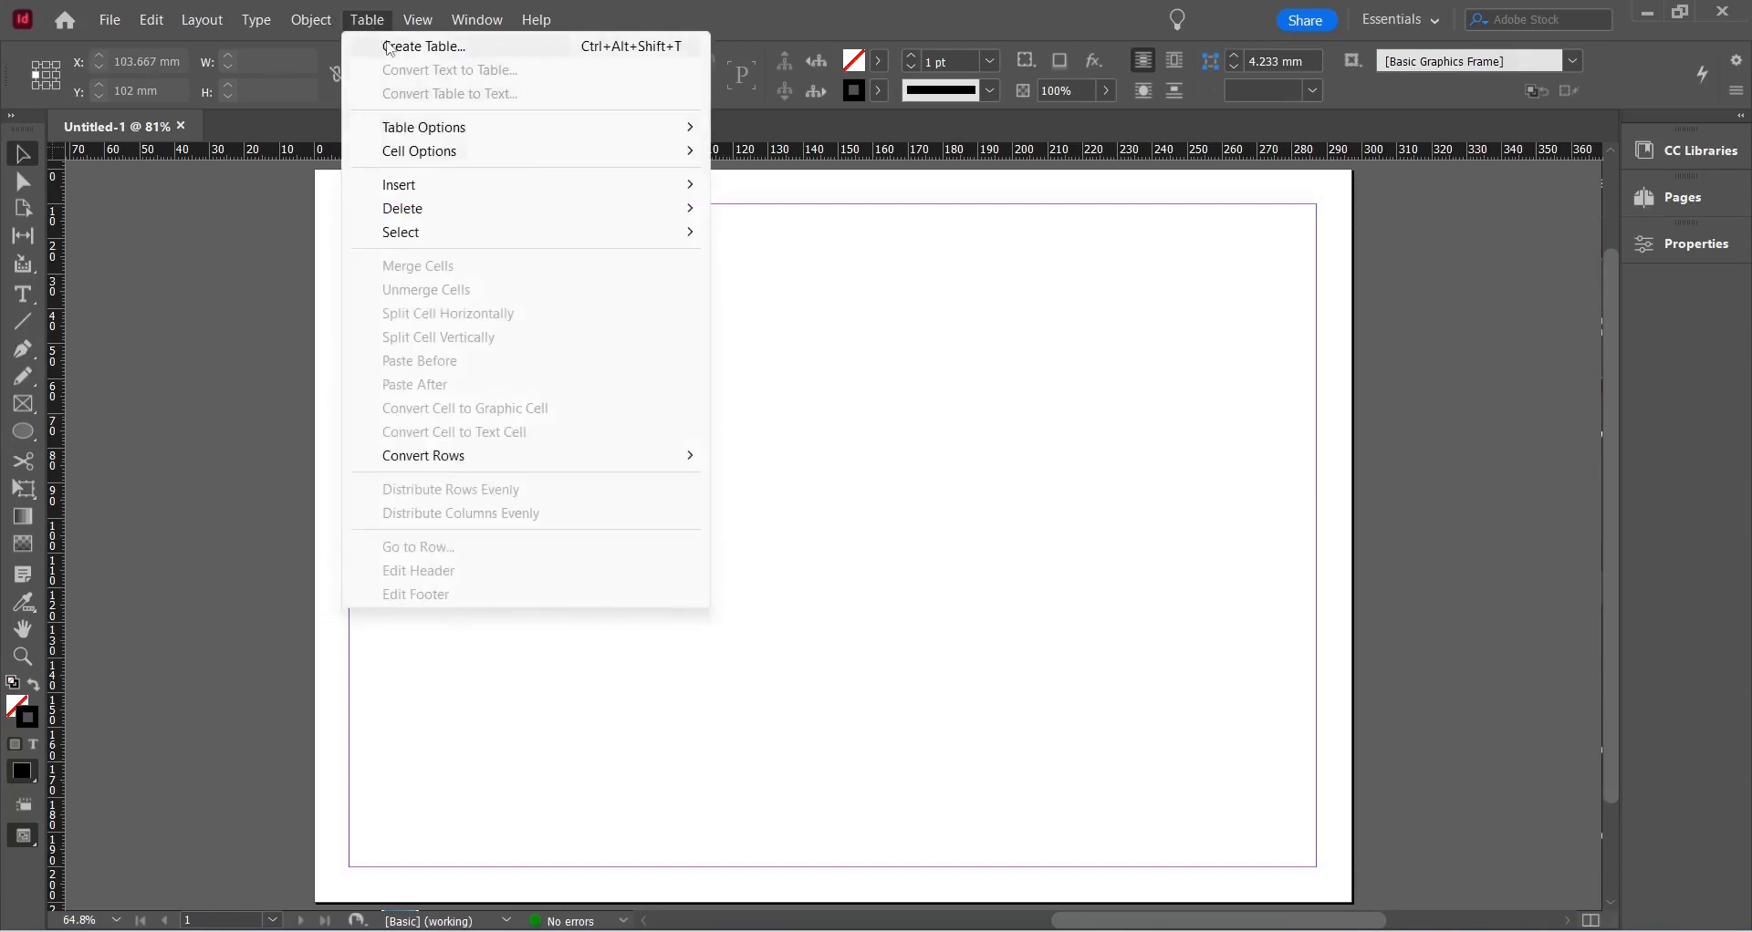
click(384, 43)
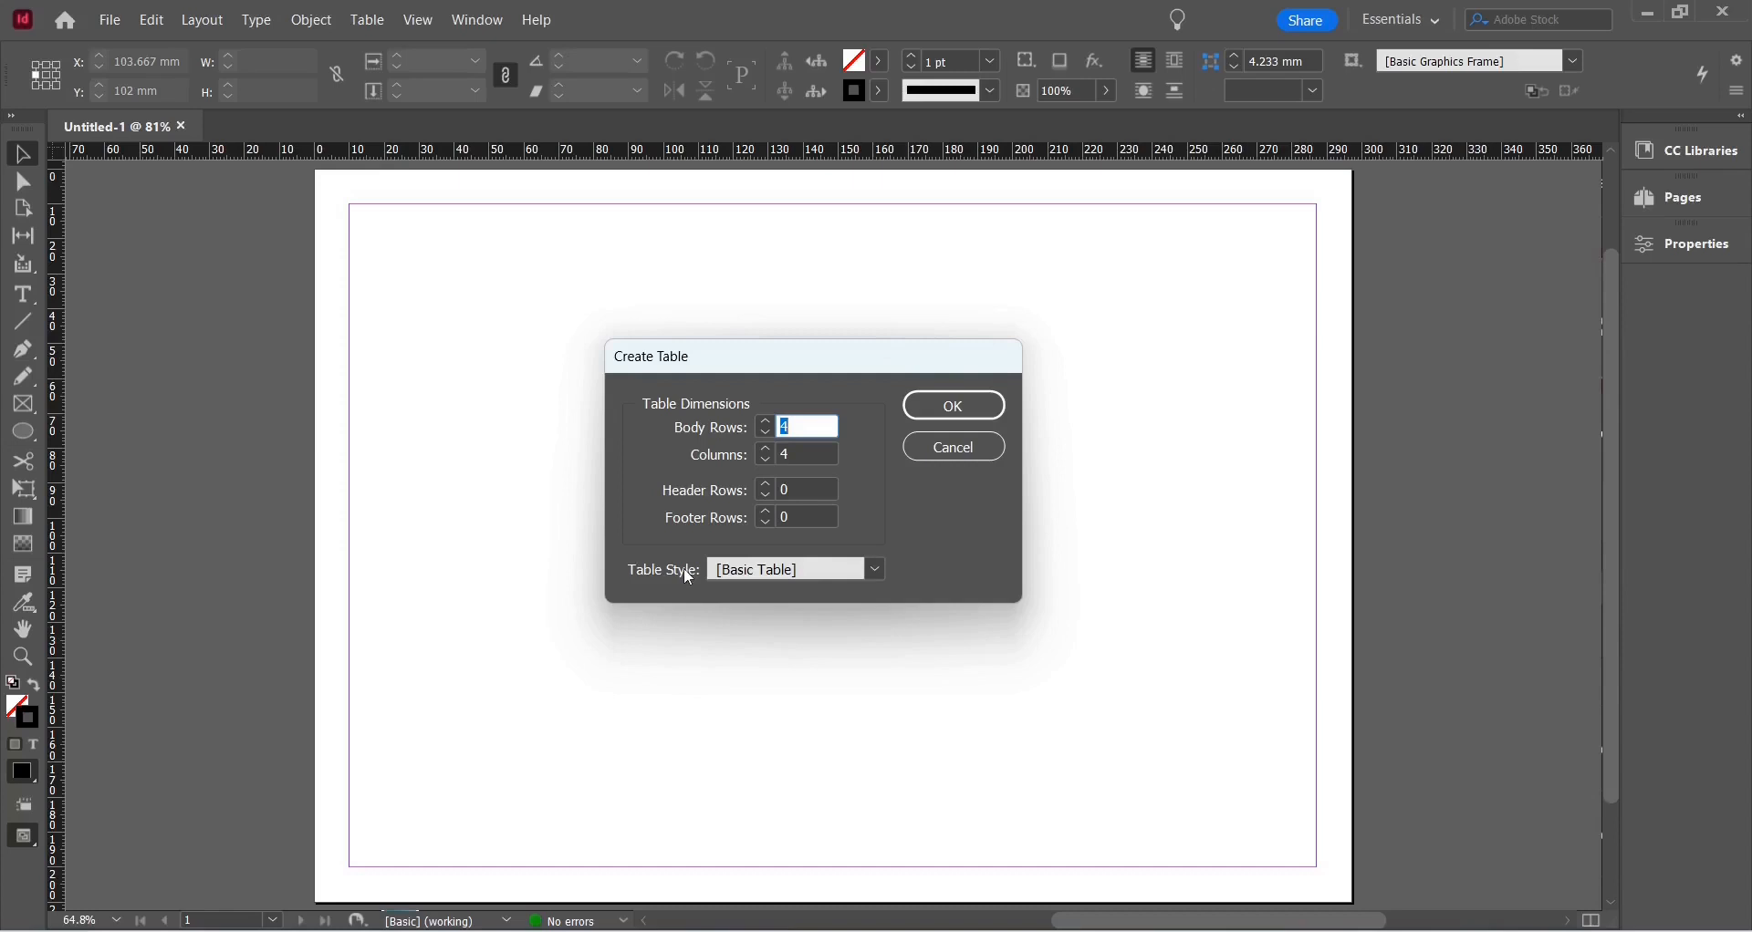
click(804, 425)
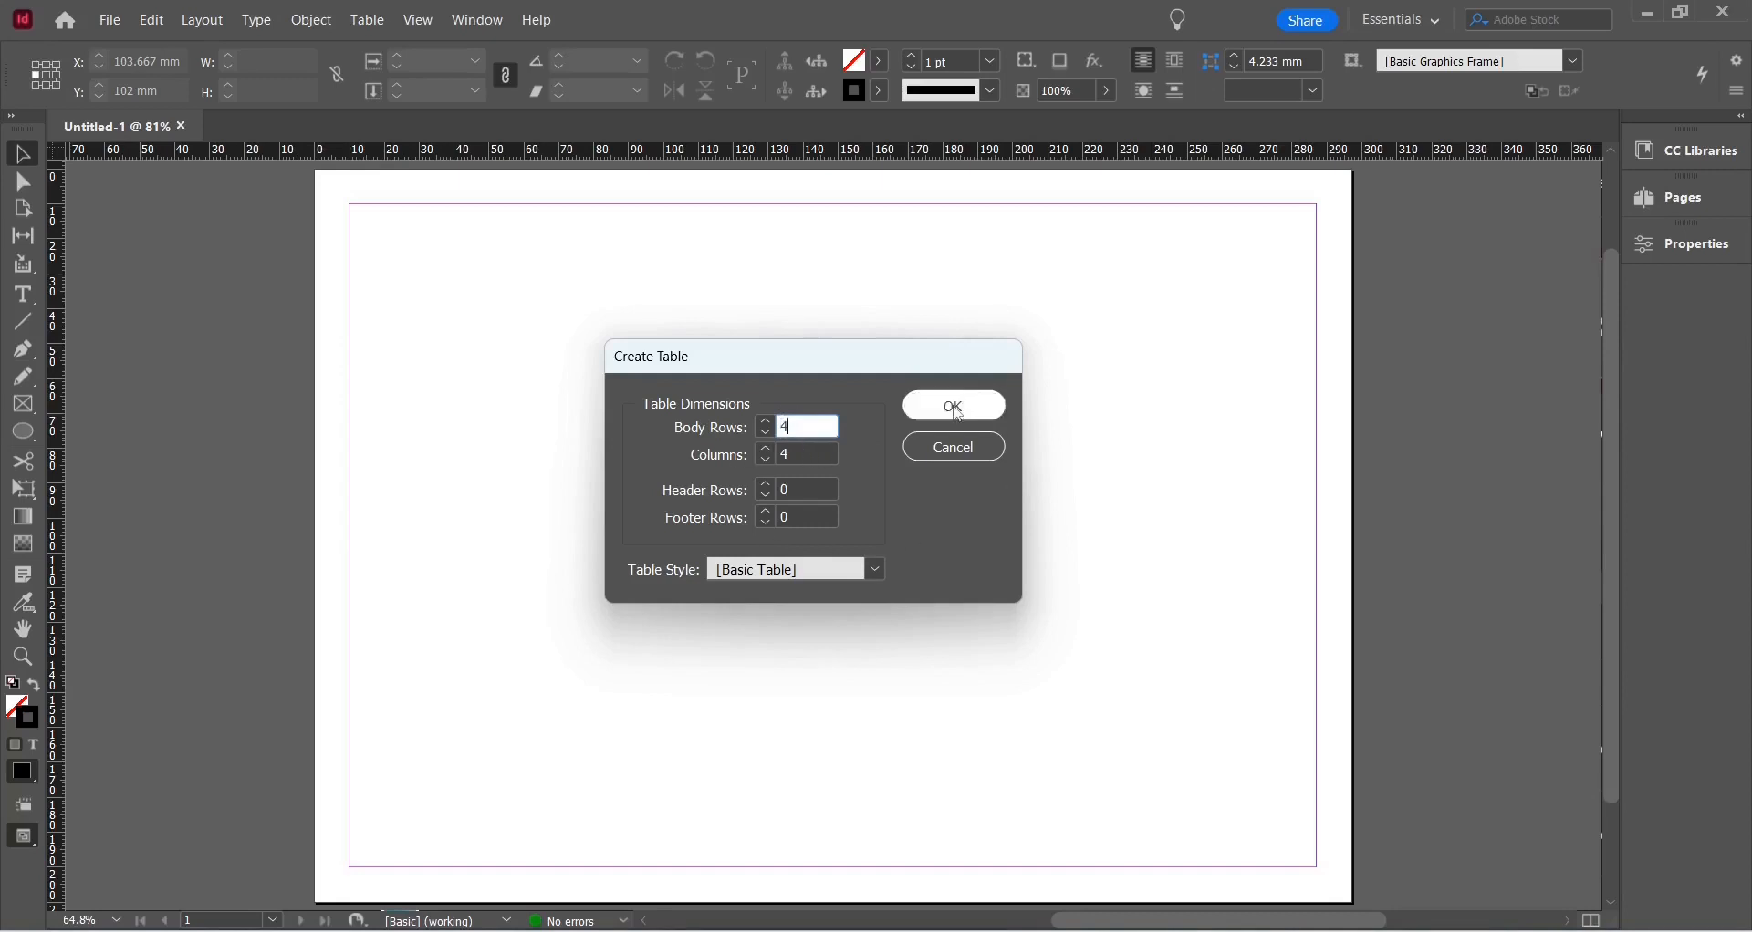
click(955, 407)
drag(555, 301, 1120, 659)
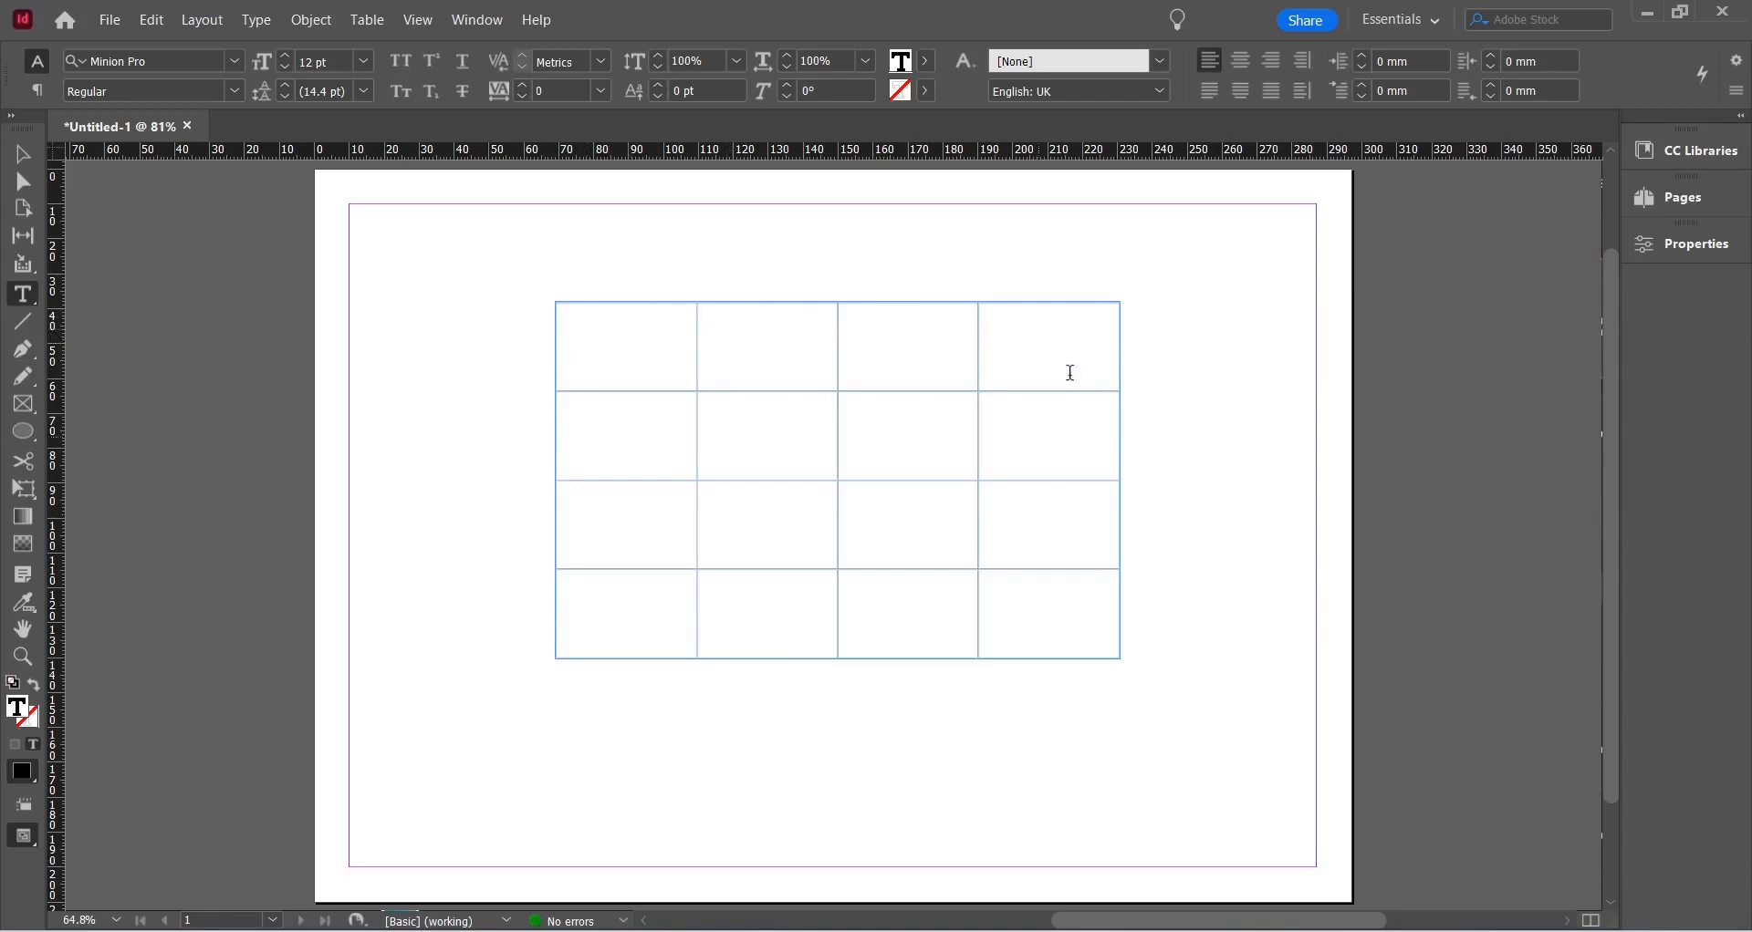
- Place the text cursor in the table and move it from cell to cell
click(660, 366)
click(750, 418)
key(Down)
key(Right)
- Practise selecting the table's first row and its individual columns, ending with the first row selected
click(549, 341)
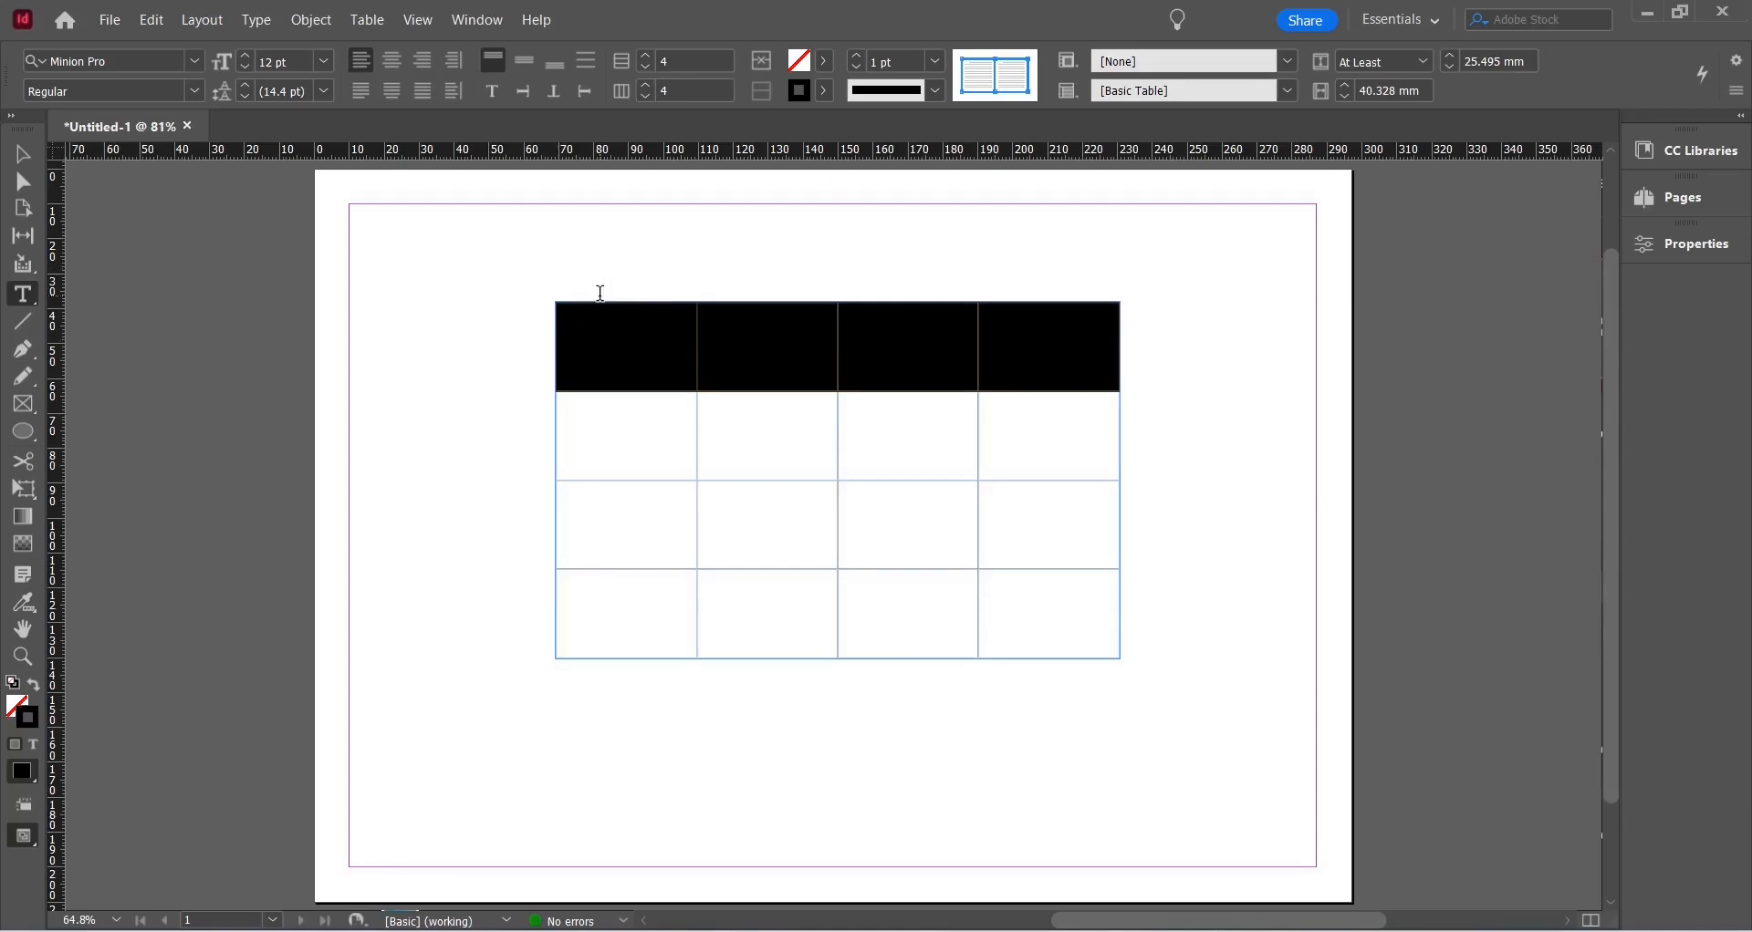
click(610, 293)
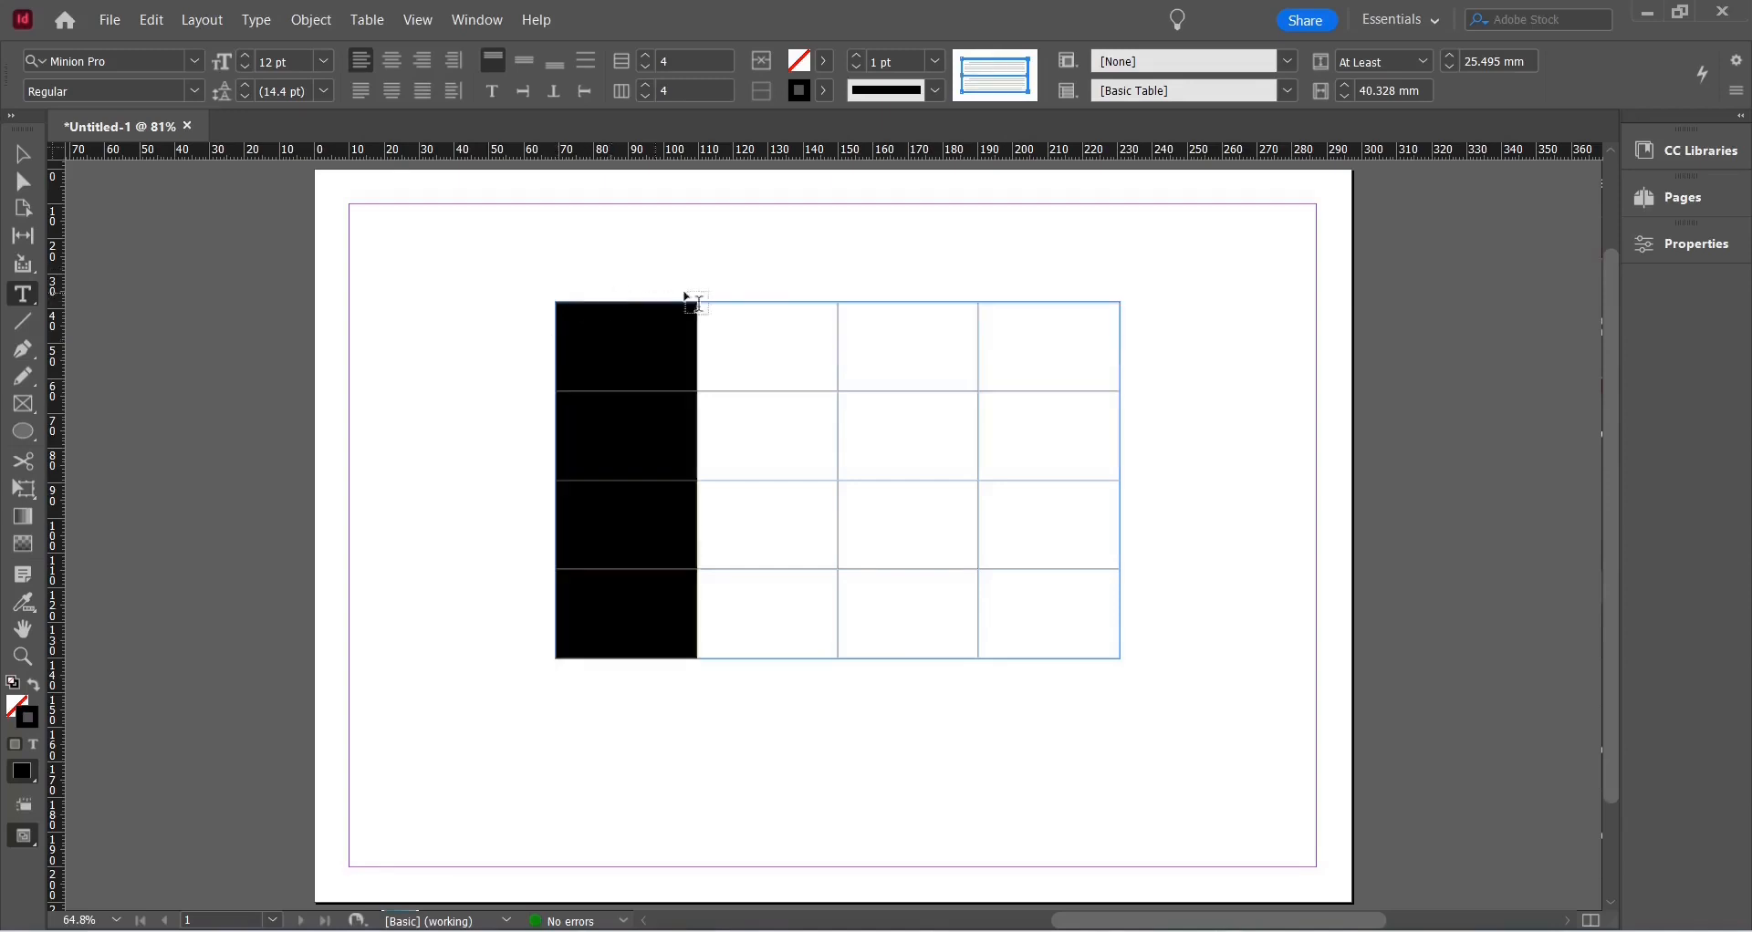
click(831, 291)
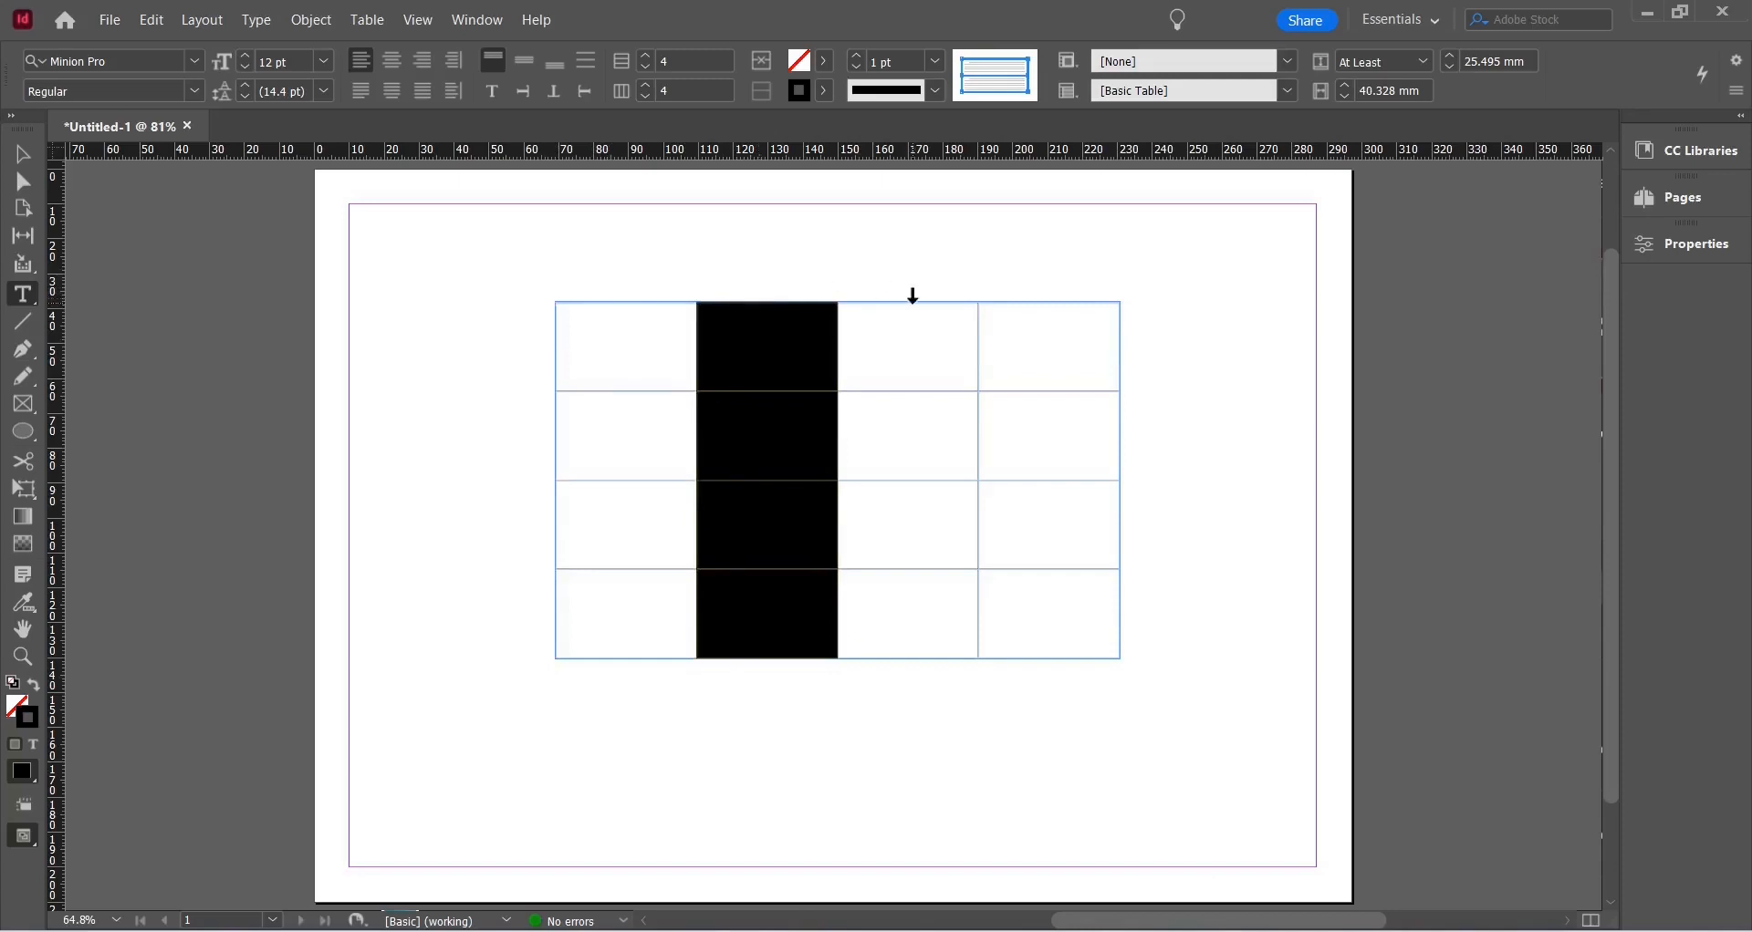
click(911, 290)
click(1059, 292)
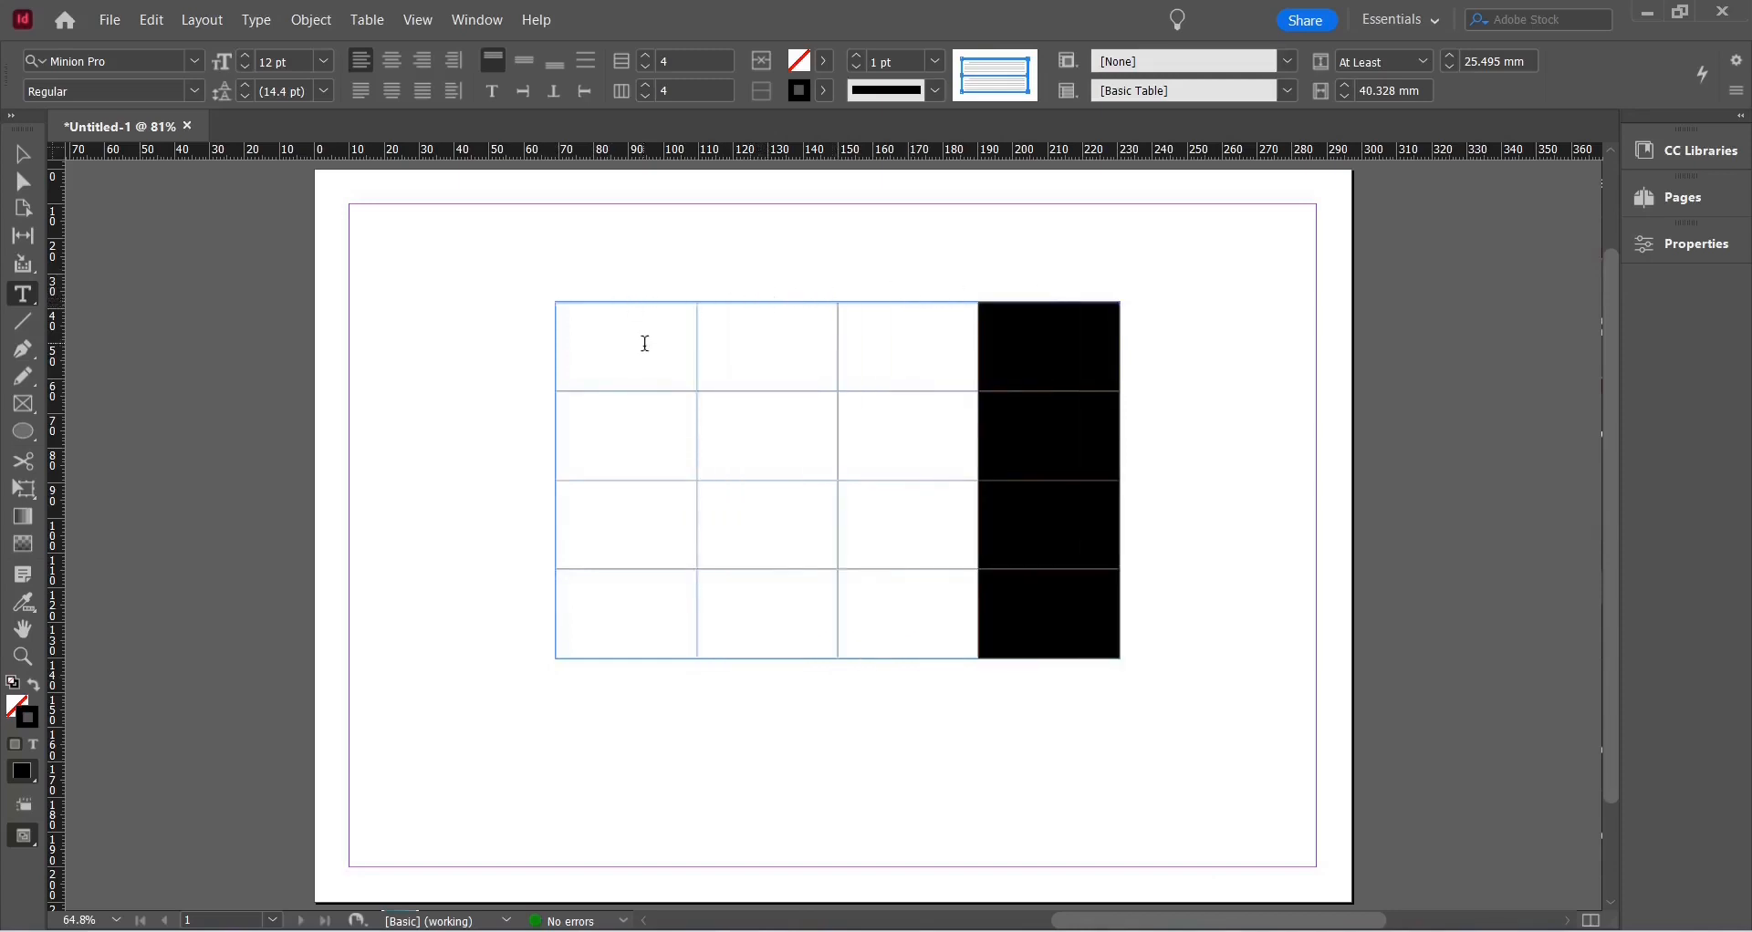
click(617, 292)
click(926, 292)
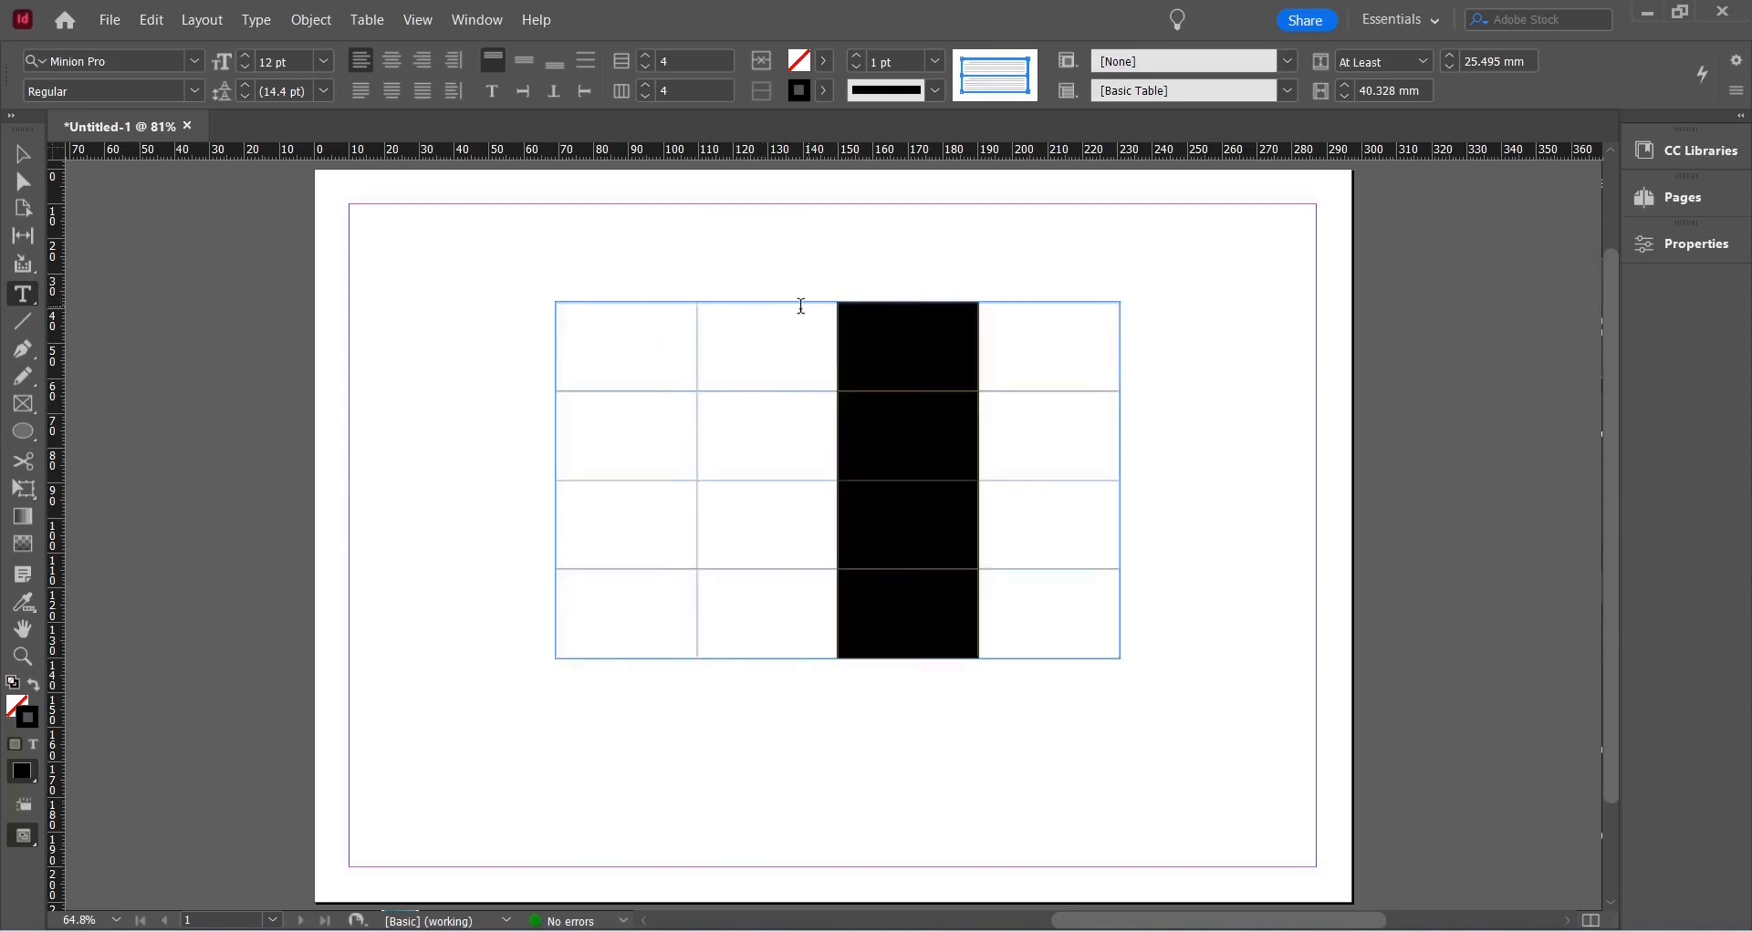
click(779, 292)
click(624, 292)
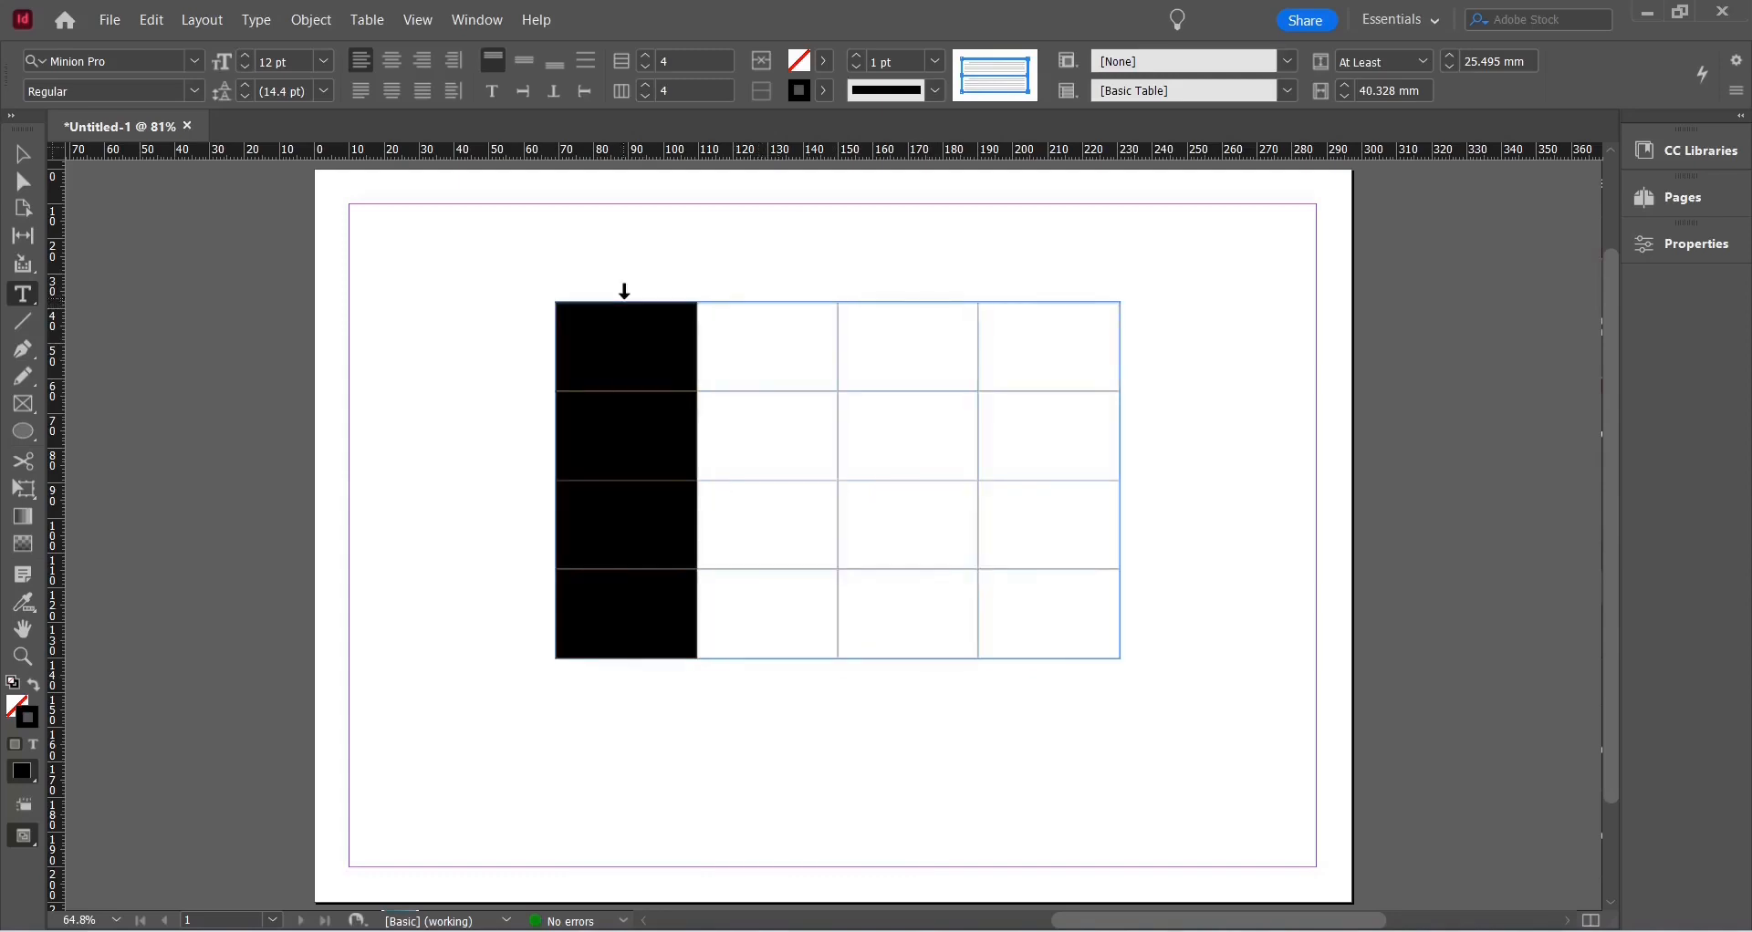
click(550, 344)
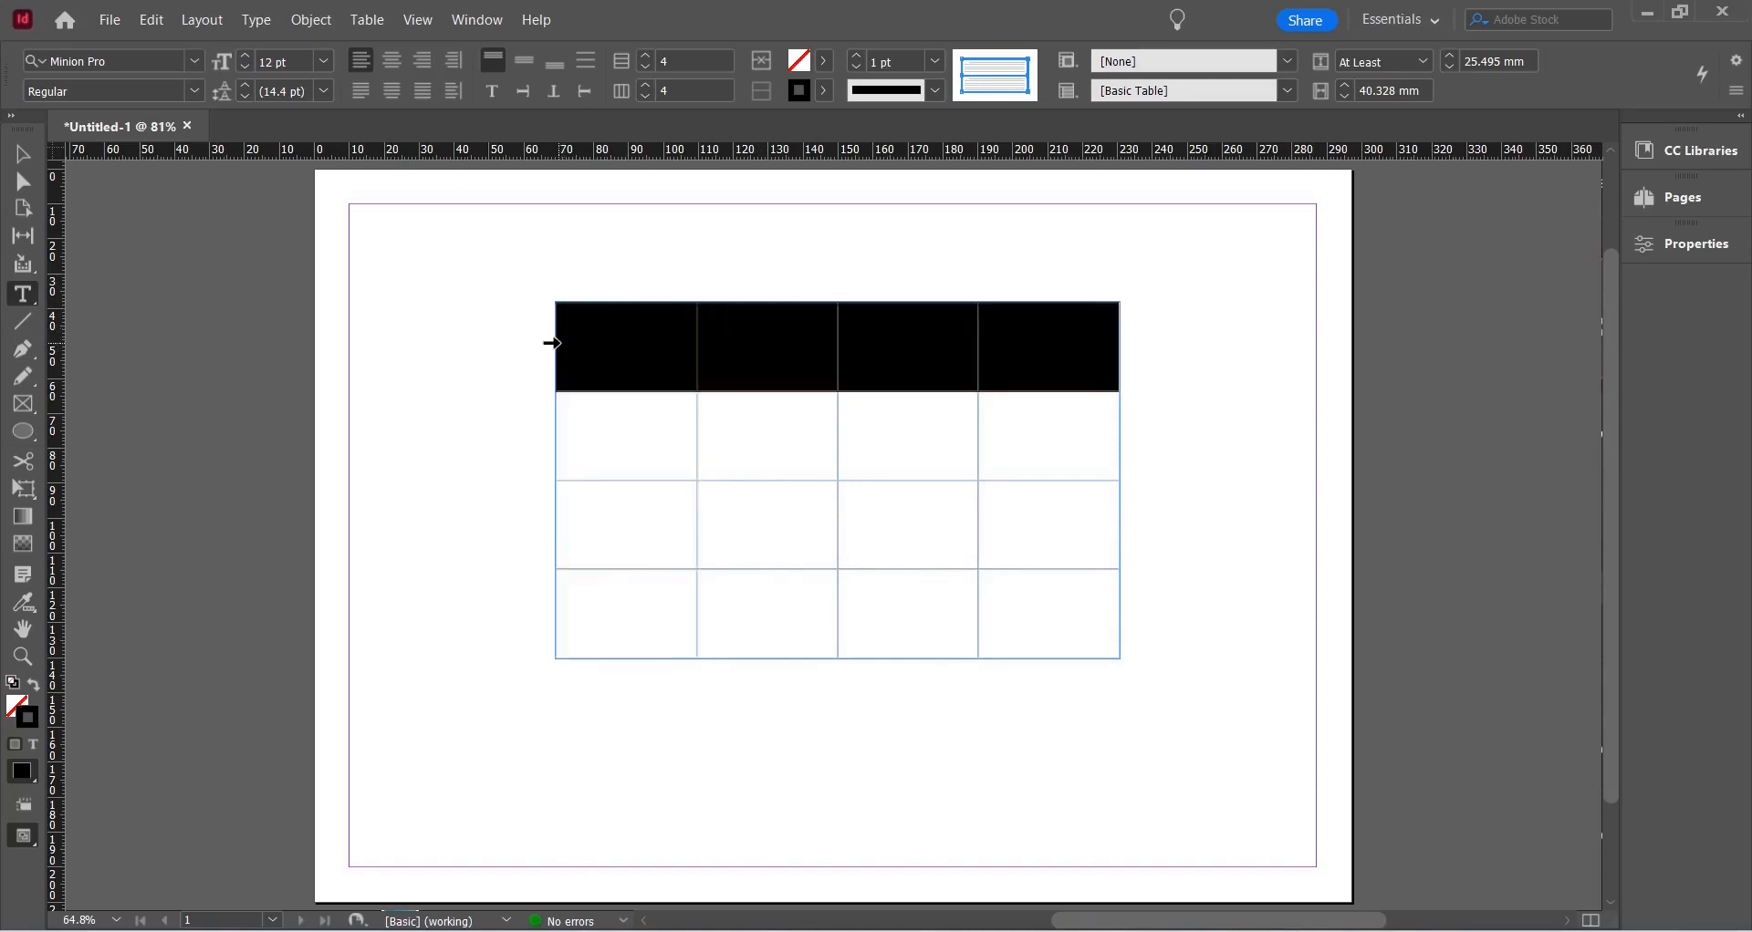
- Increase the table to 6 rows and extend its text frame to about 178 mm high
click(586, 330)
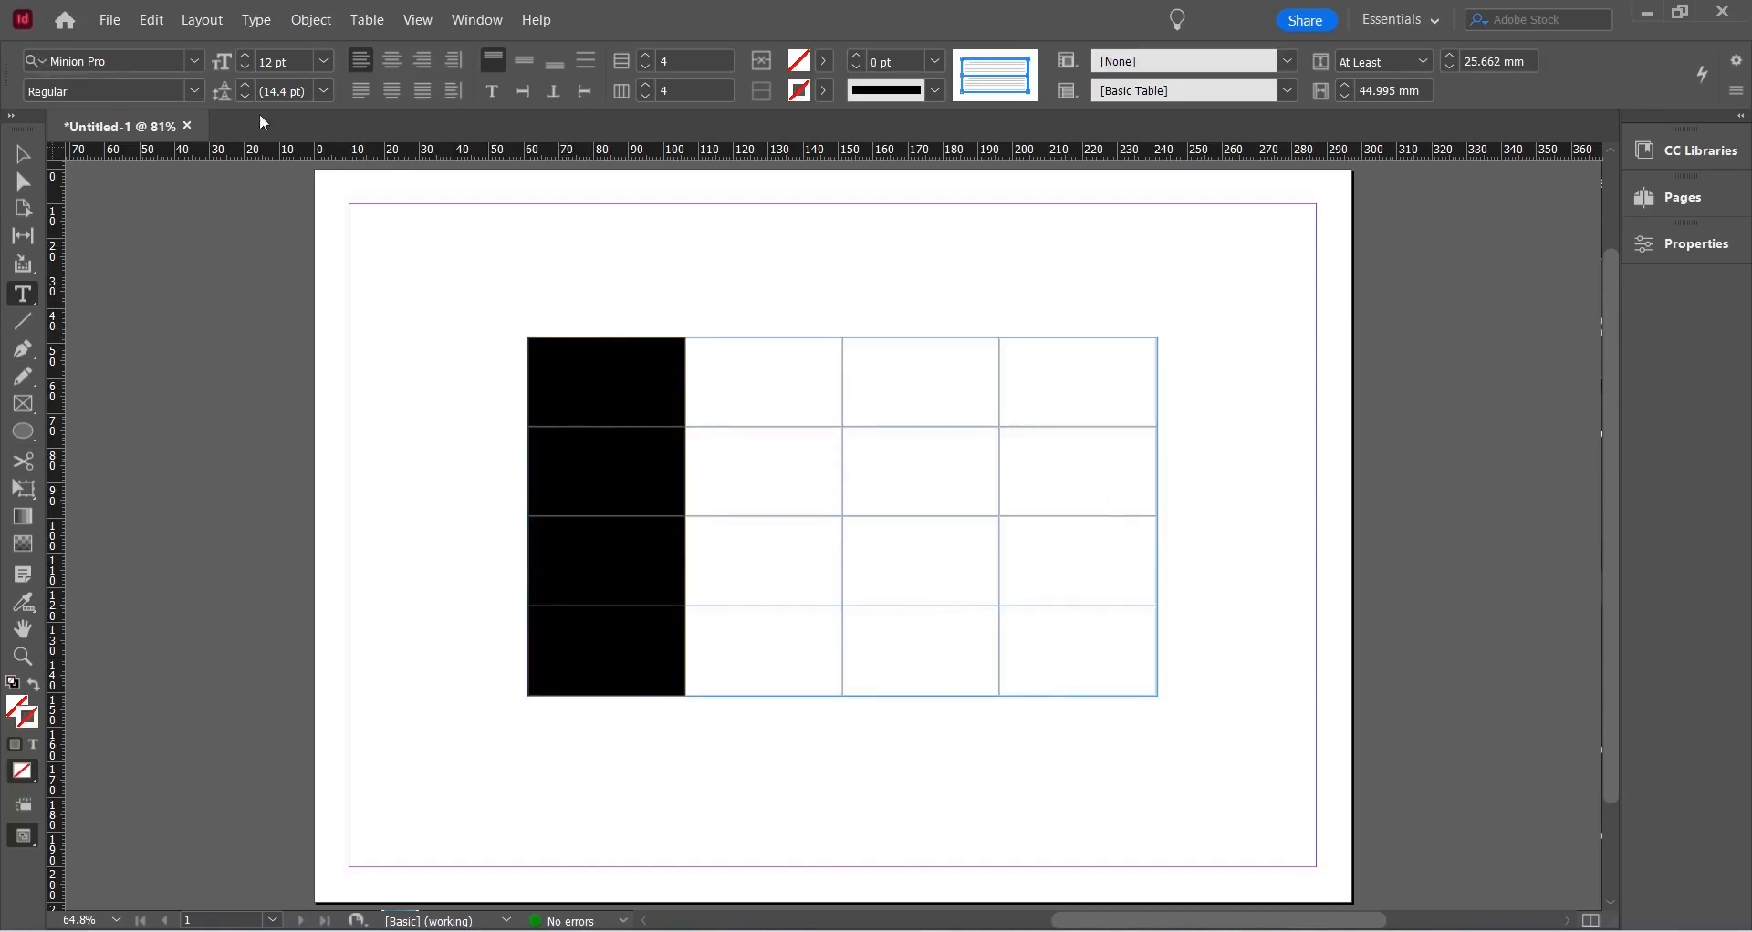
click(362, 59)
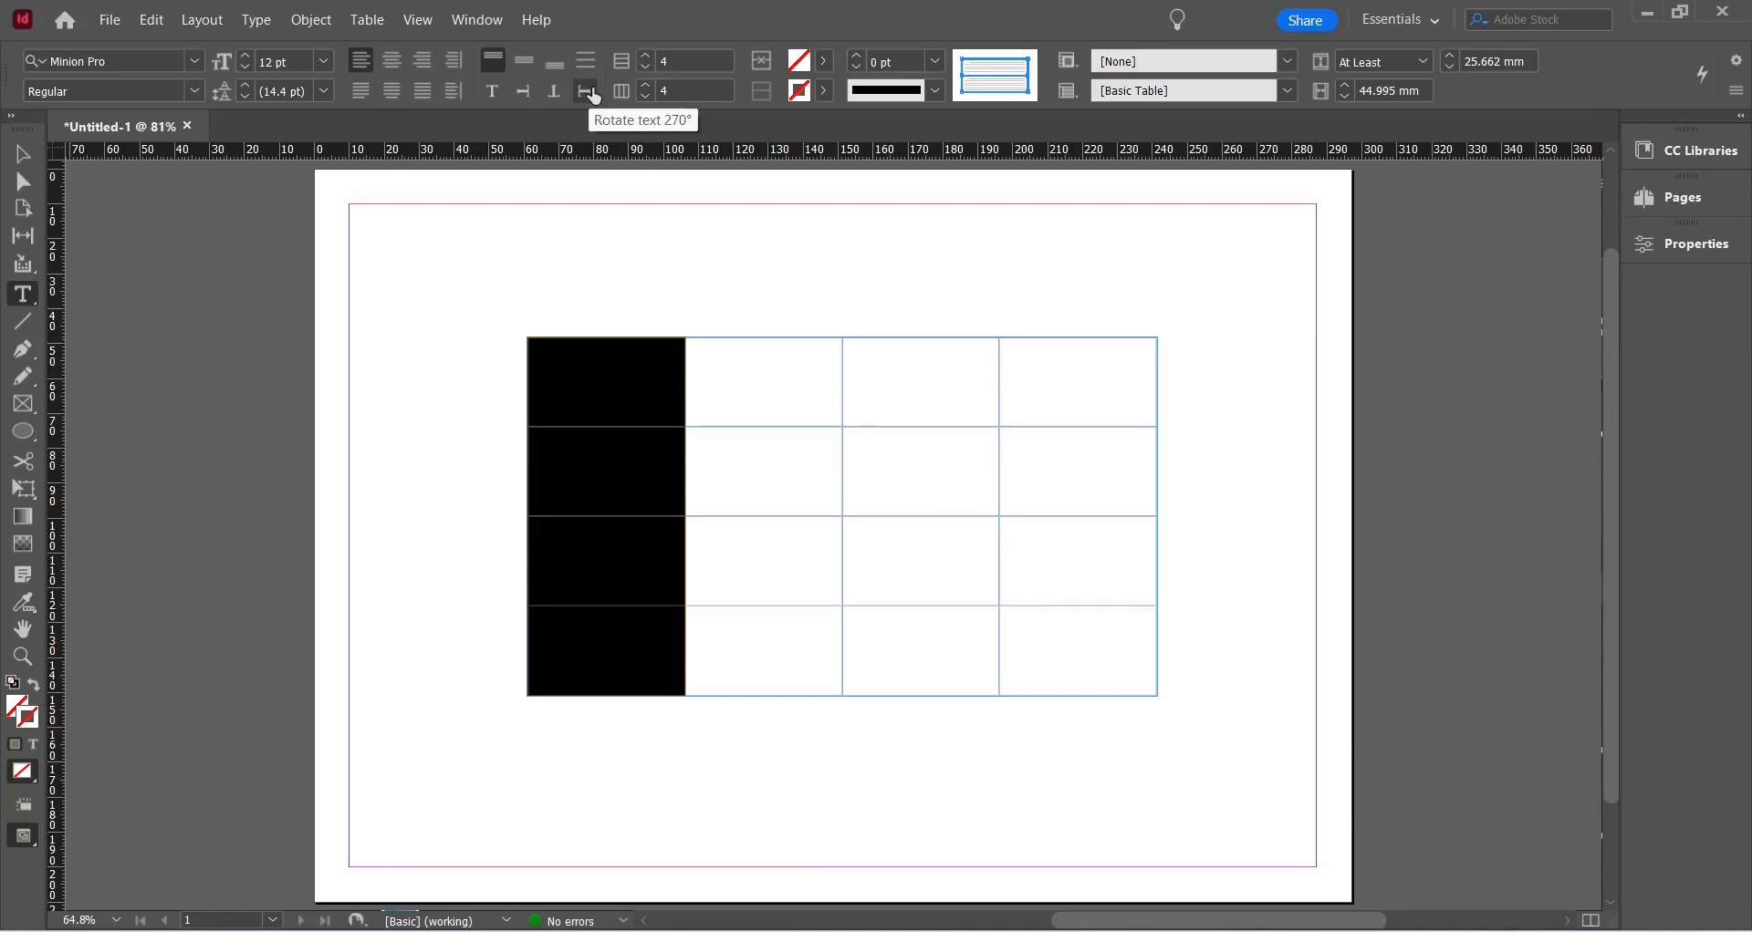
click(647, 56)
click(647, 57)
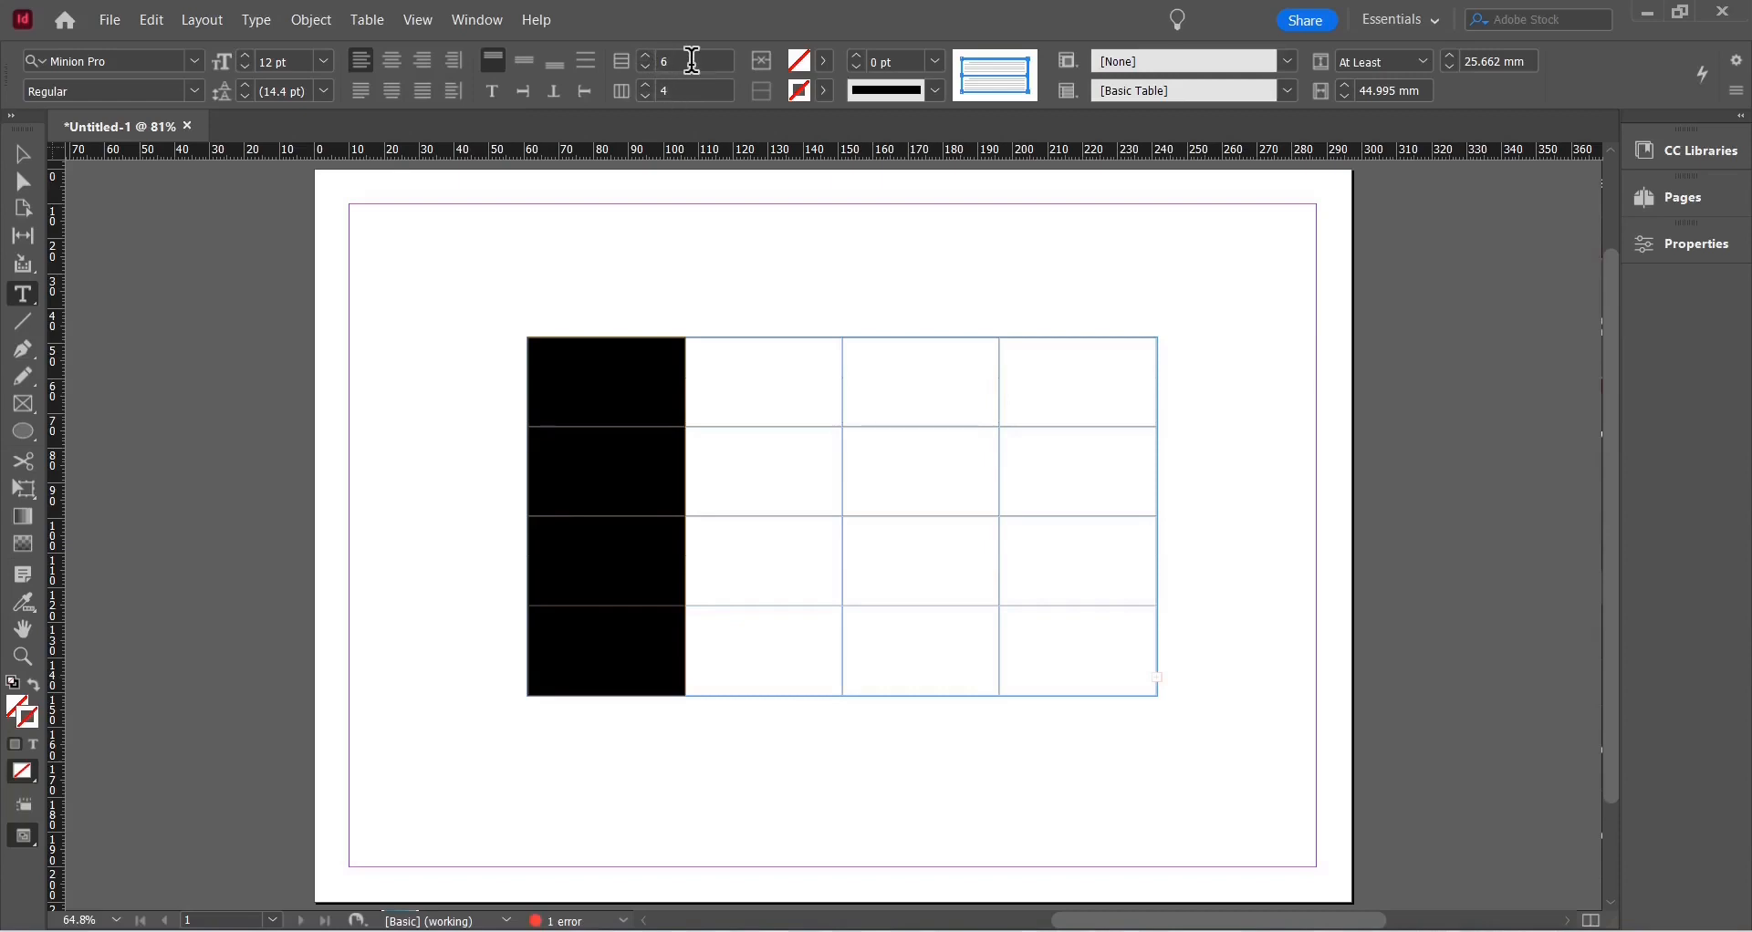
click(21, 154)
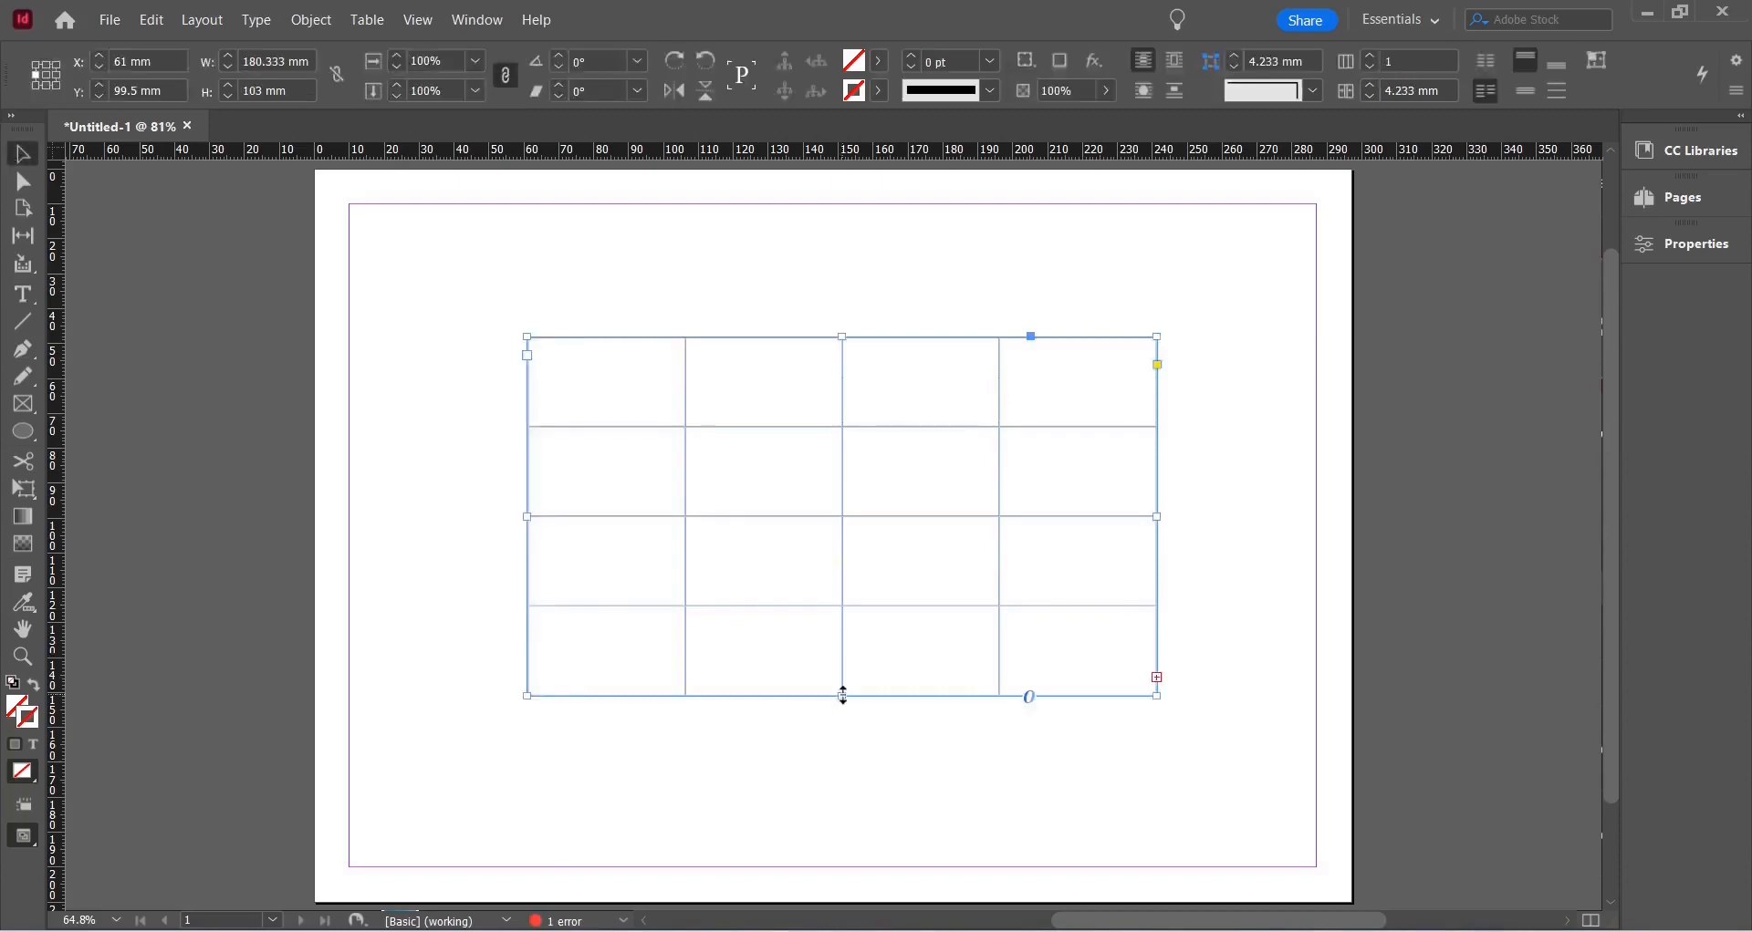
drag(843, 696, 876, 833)
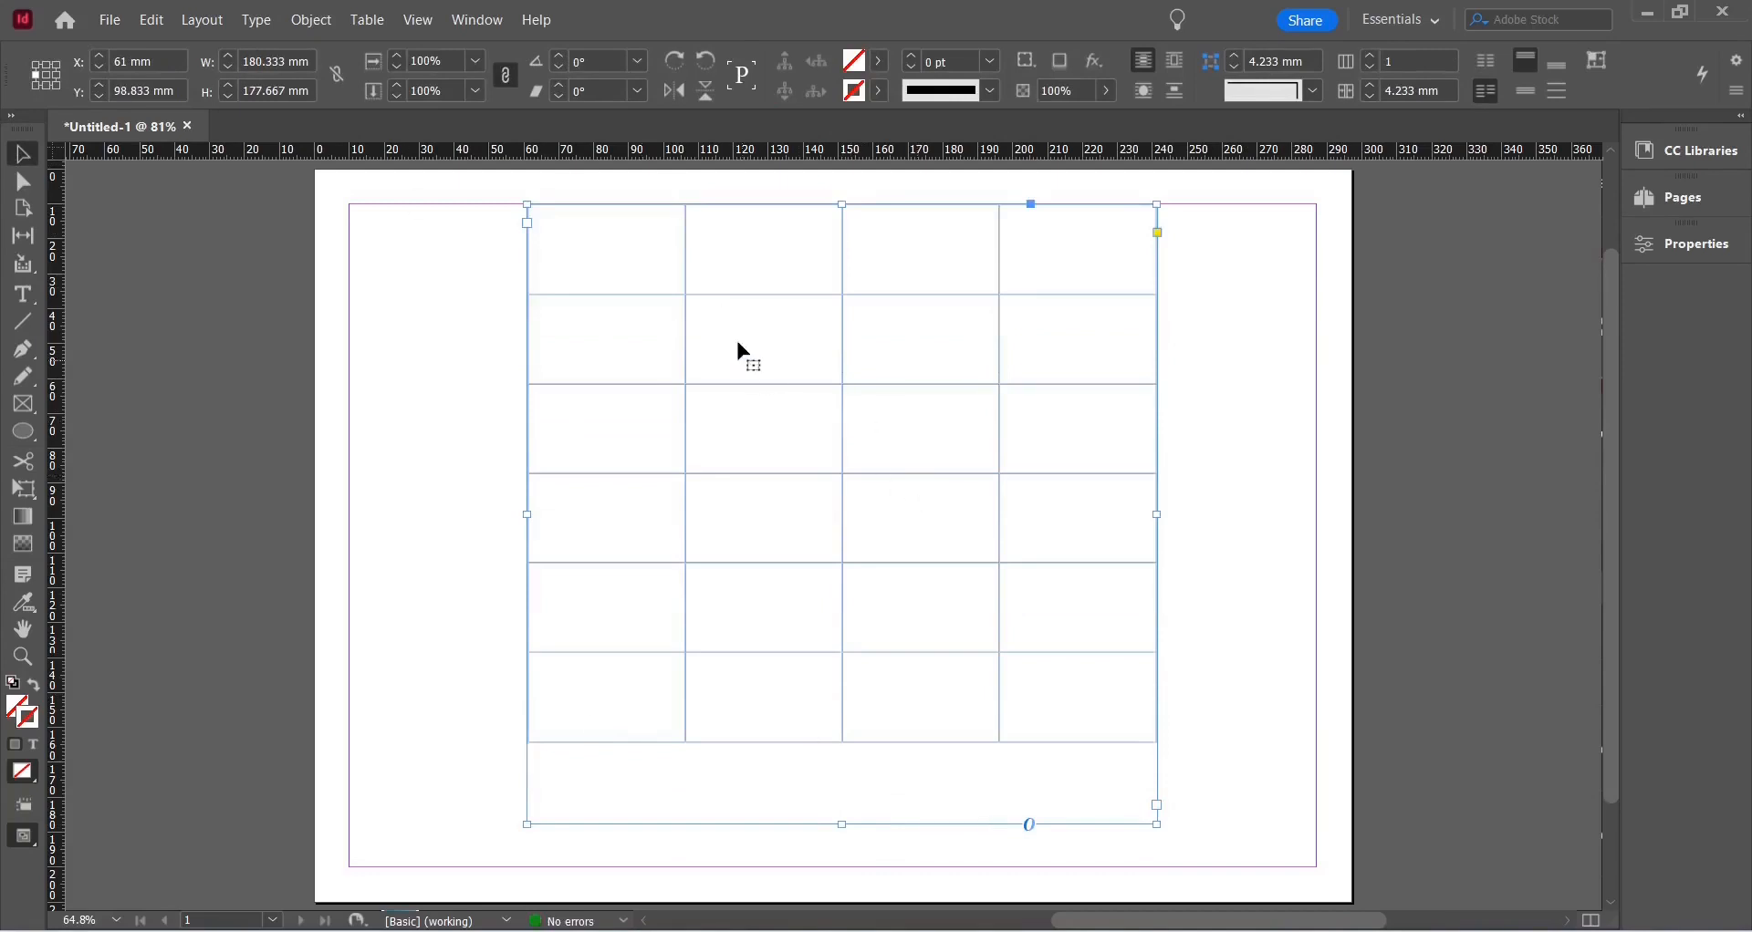
- Select all cells of the first column and reduce the table to 3 rows
key(t)
drag(606, 246, 591, 720)
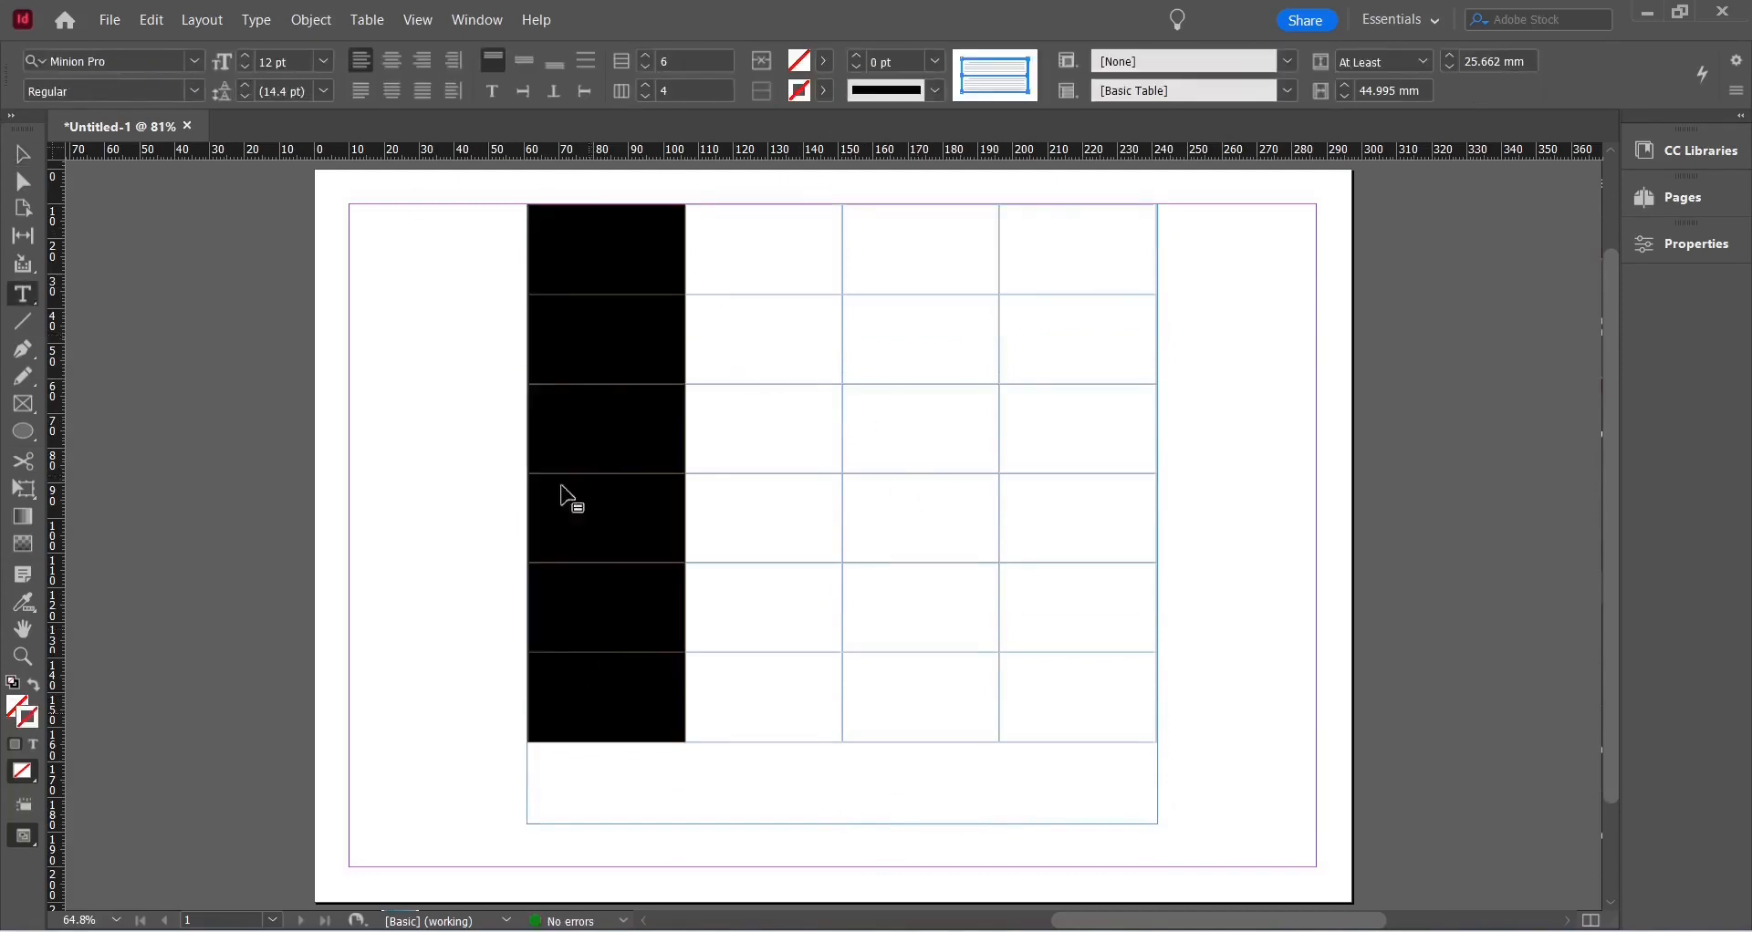
click(649, 69)
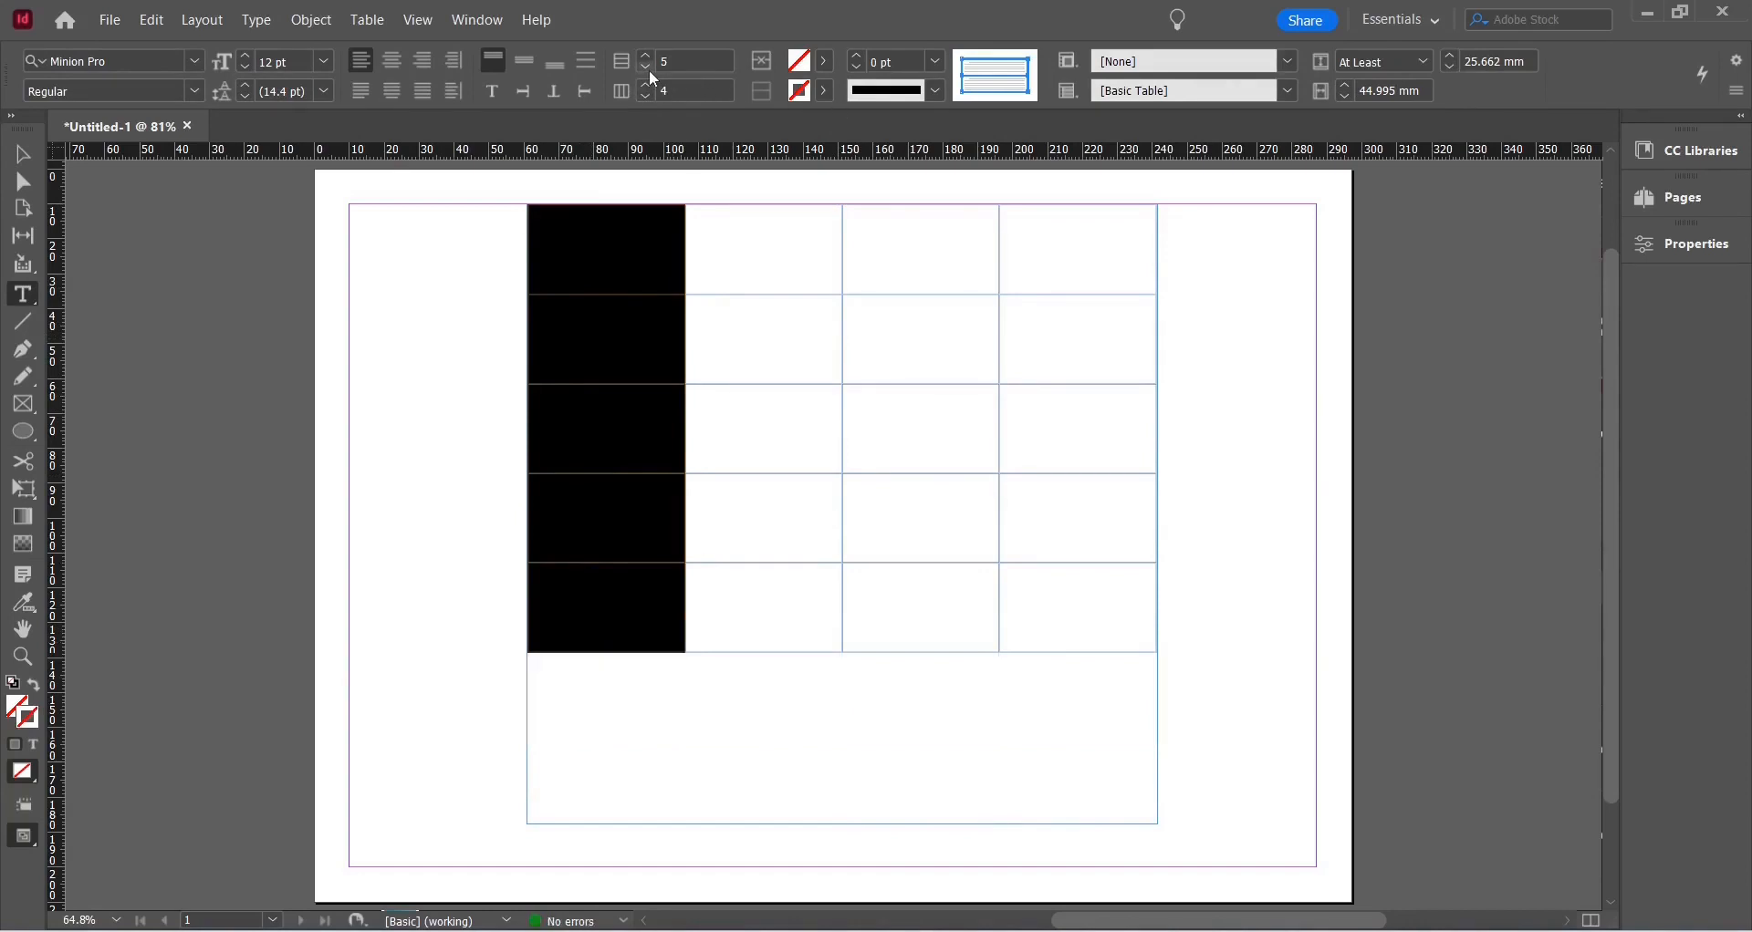
click(649, 69)
click(649, 70)
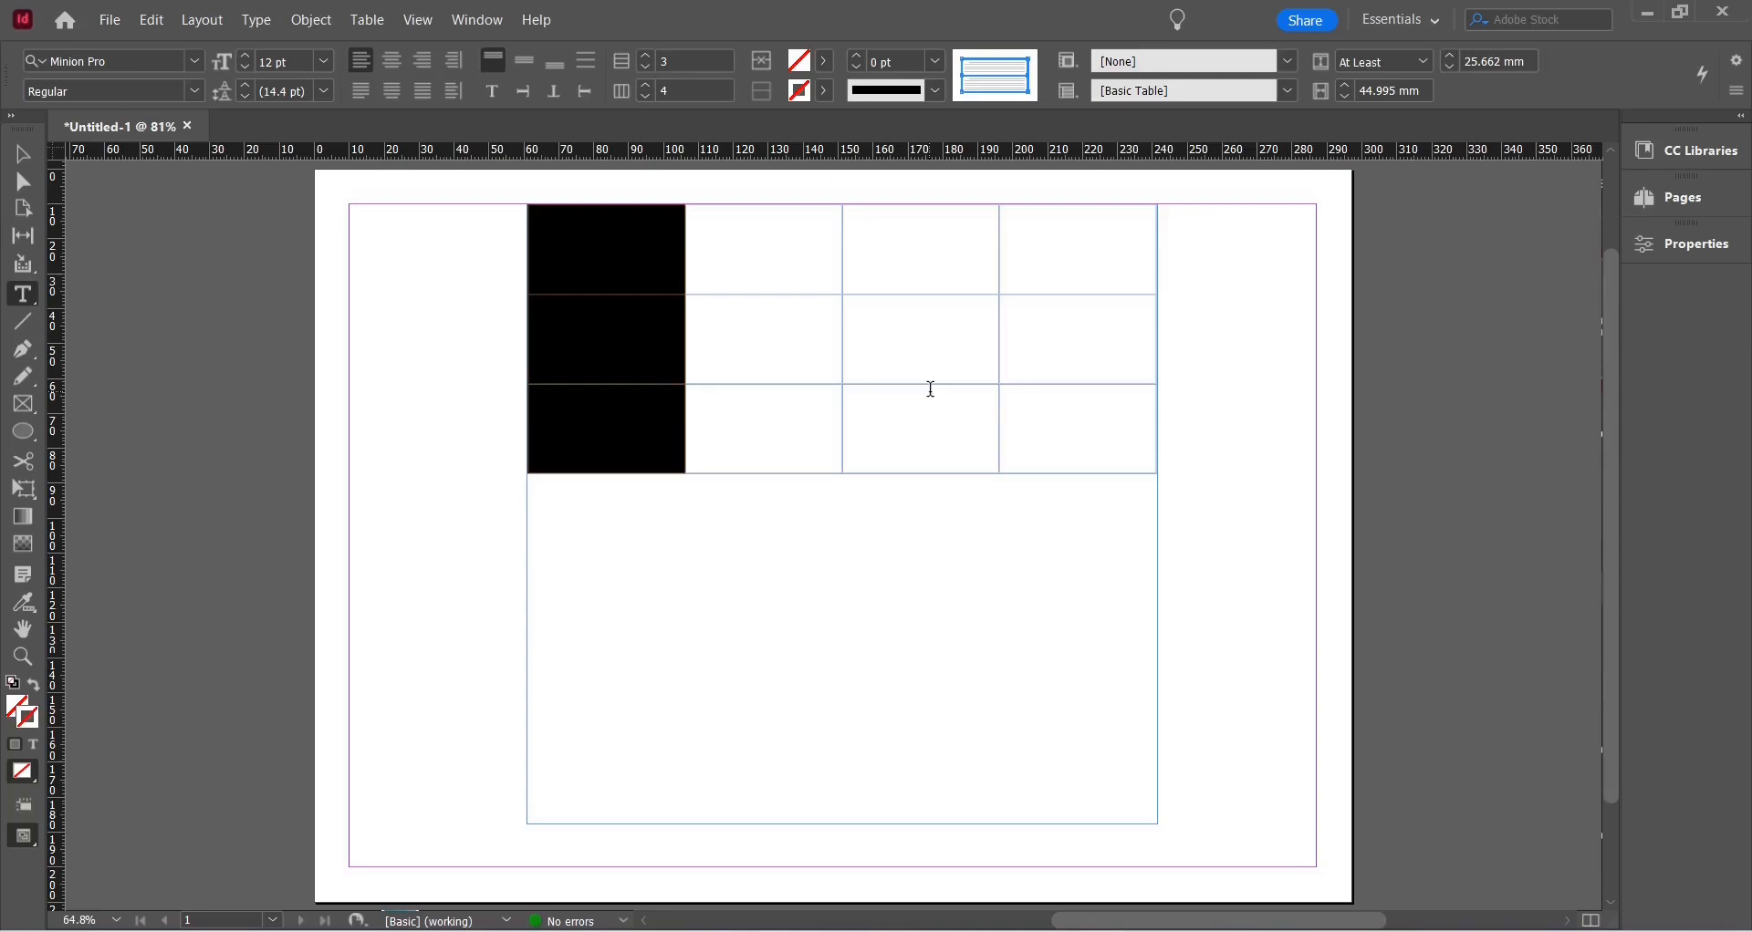
- Fill the first column's cells with the cyan swatch C=100 M=0 Y=0 K=0
click(824, 68)
click(649, 212)
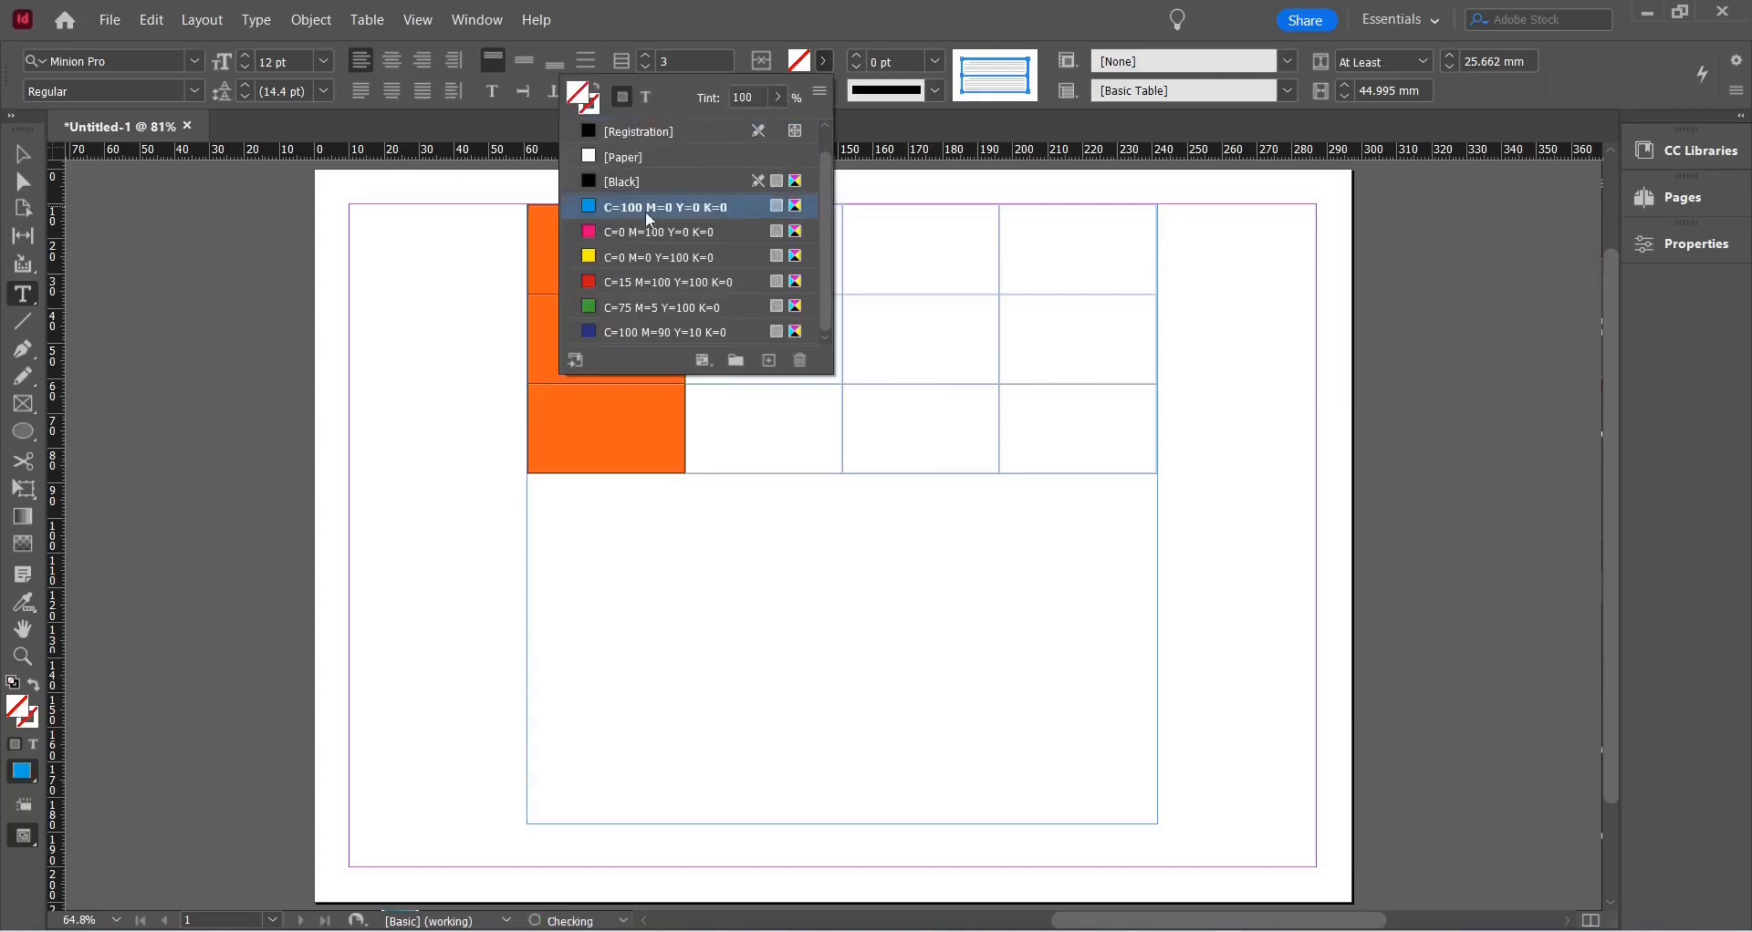
click(654, 277)
click(605, 199)
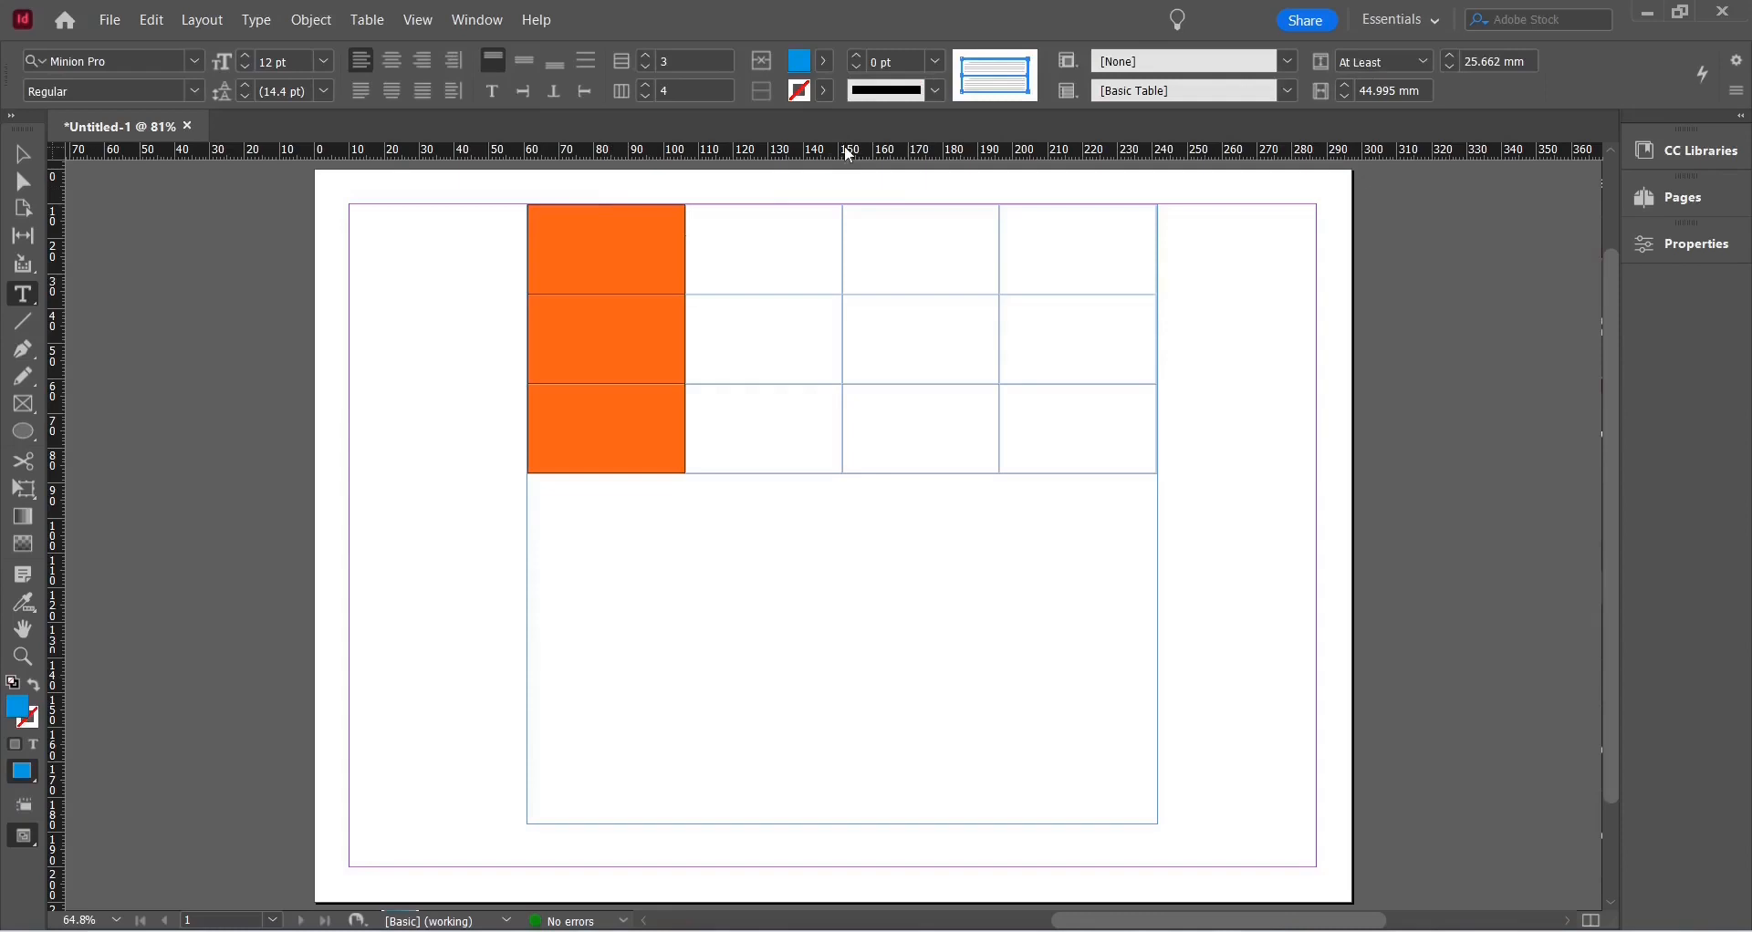
- Give the first column's cells a green C=75 M=5 Y=100 K=0 stroke with a weight of 6 pt
click(824, 93)
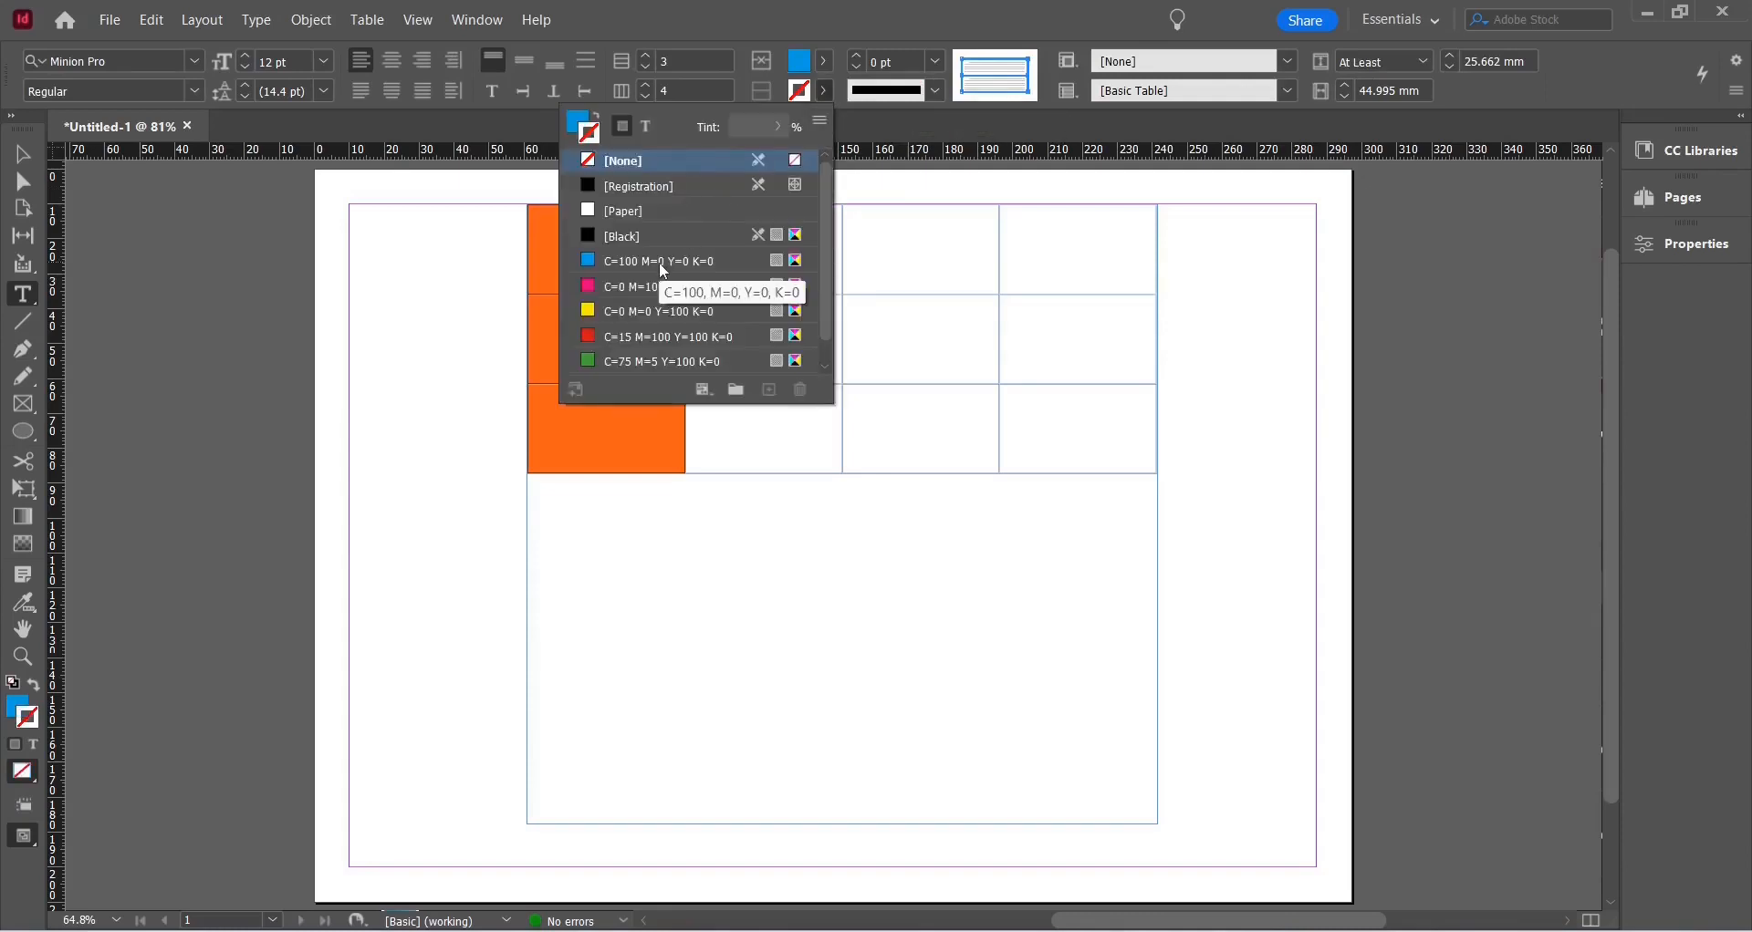
click(604, 360)
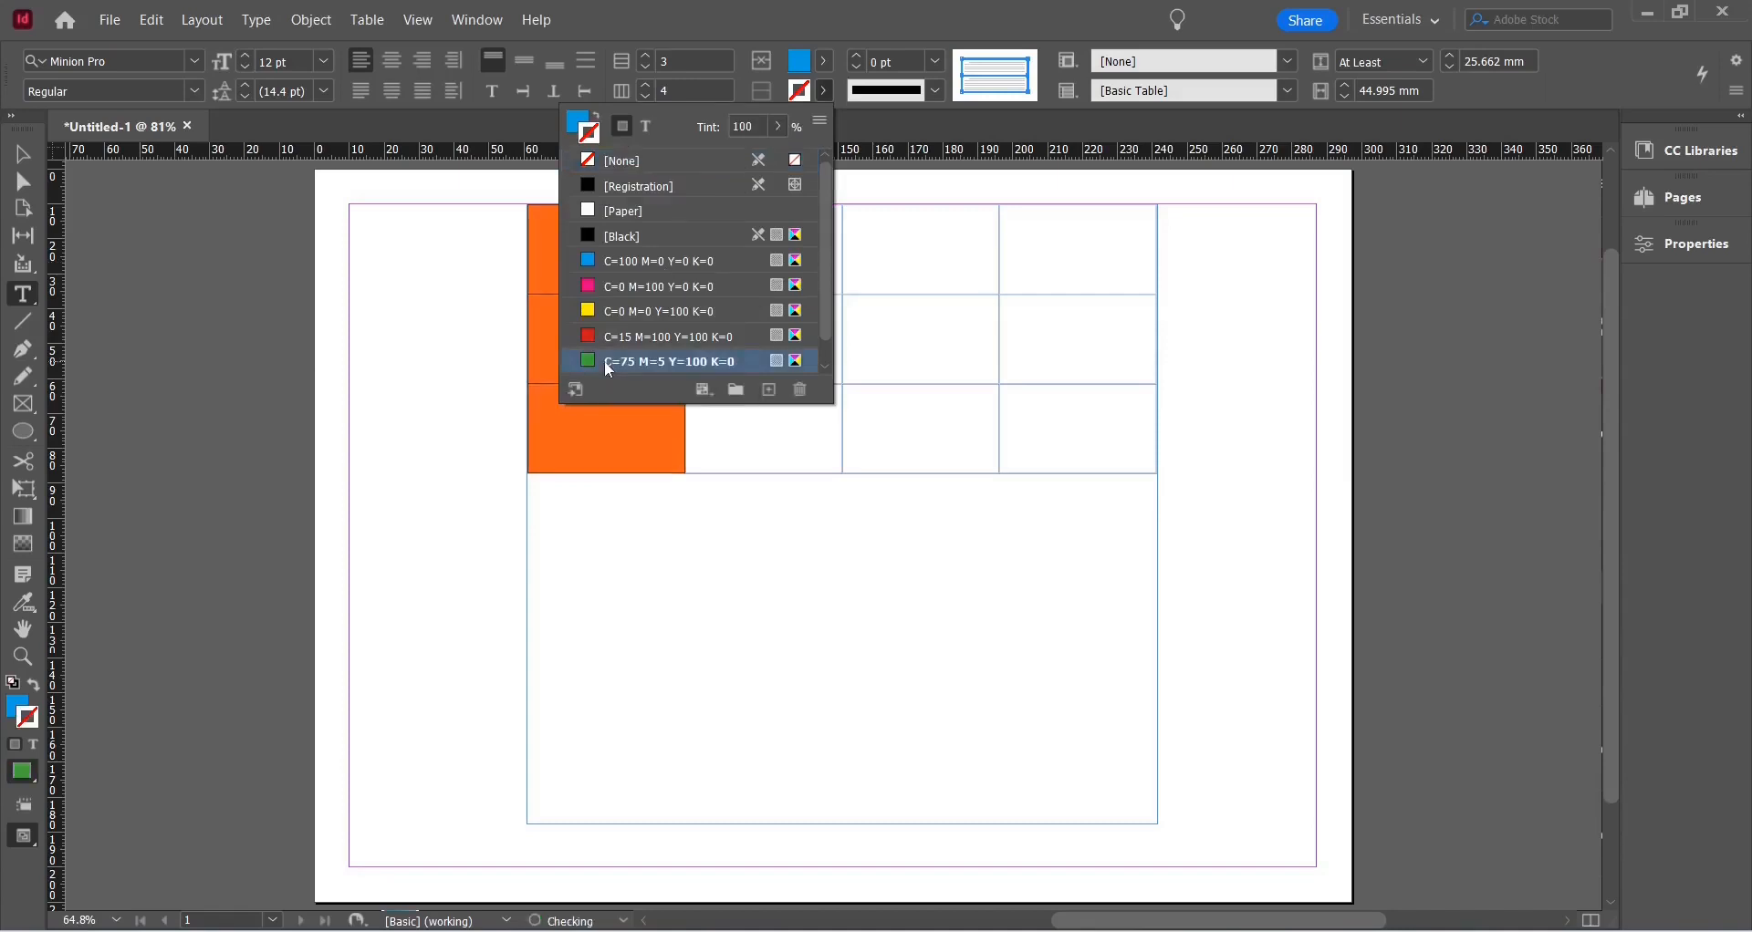
click(858, 56)
click(858, 56)
click(861, 54)
click(861, 54)
click(860, 54)
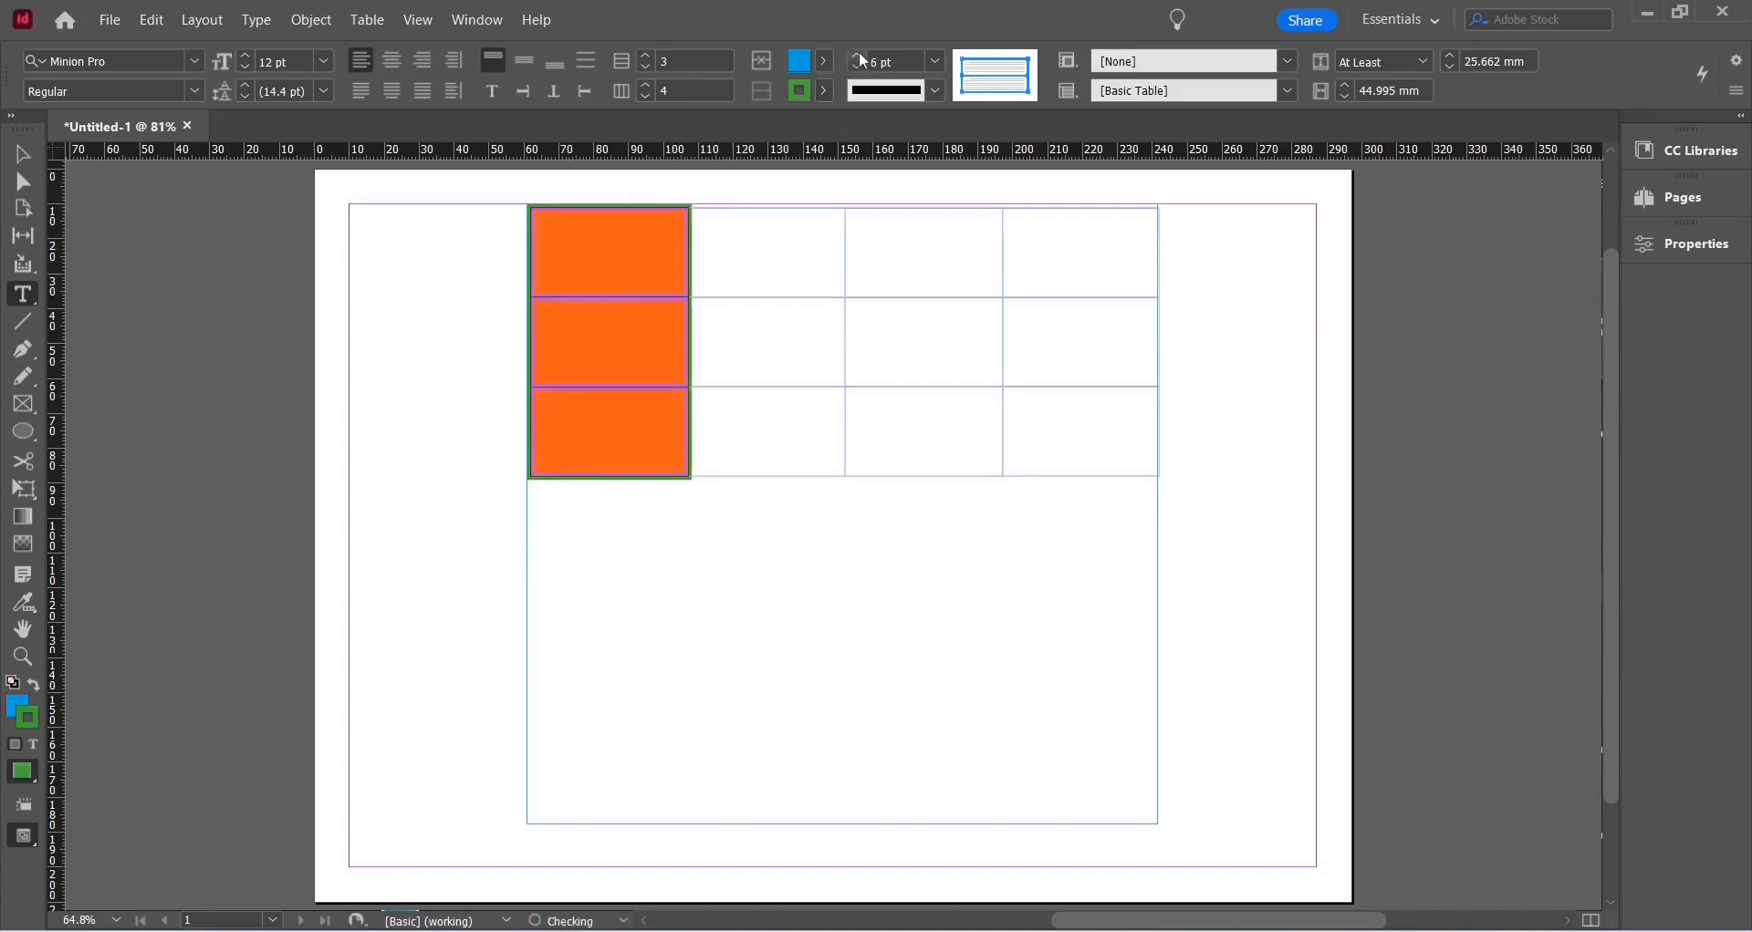
click(273, 463)
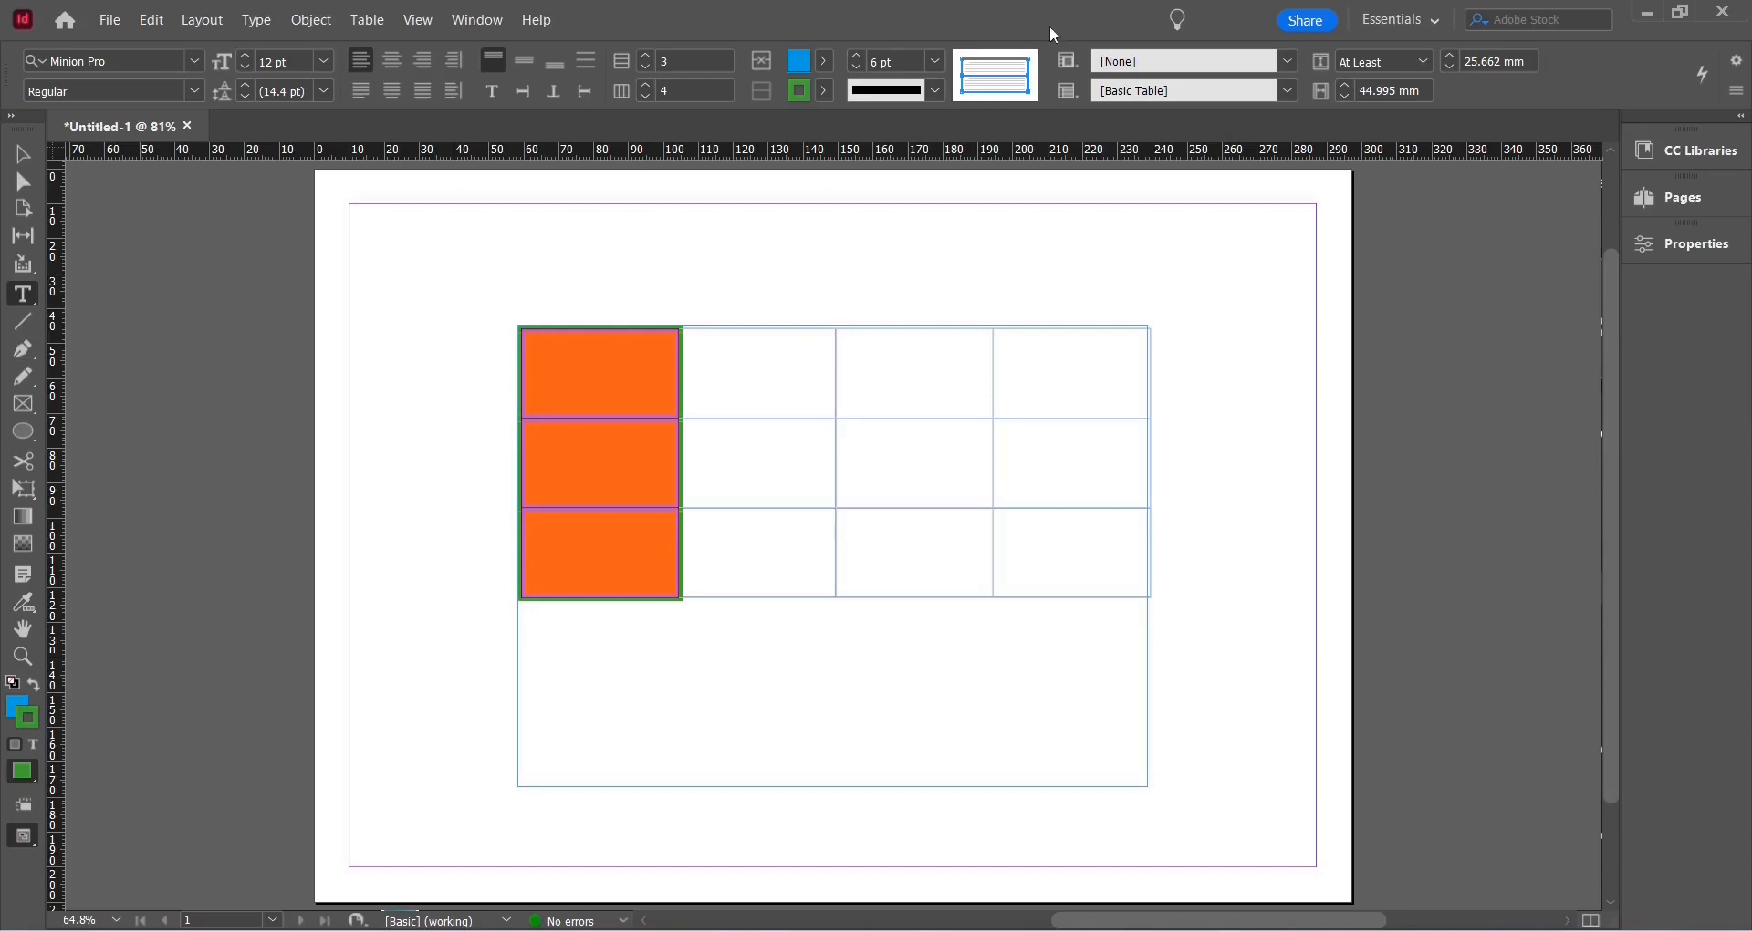
- Change the first column's stroke colour to yellow C=0 M=0 Y=100 K=0
click(824, 94)
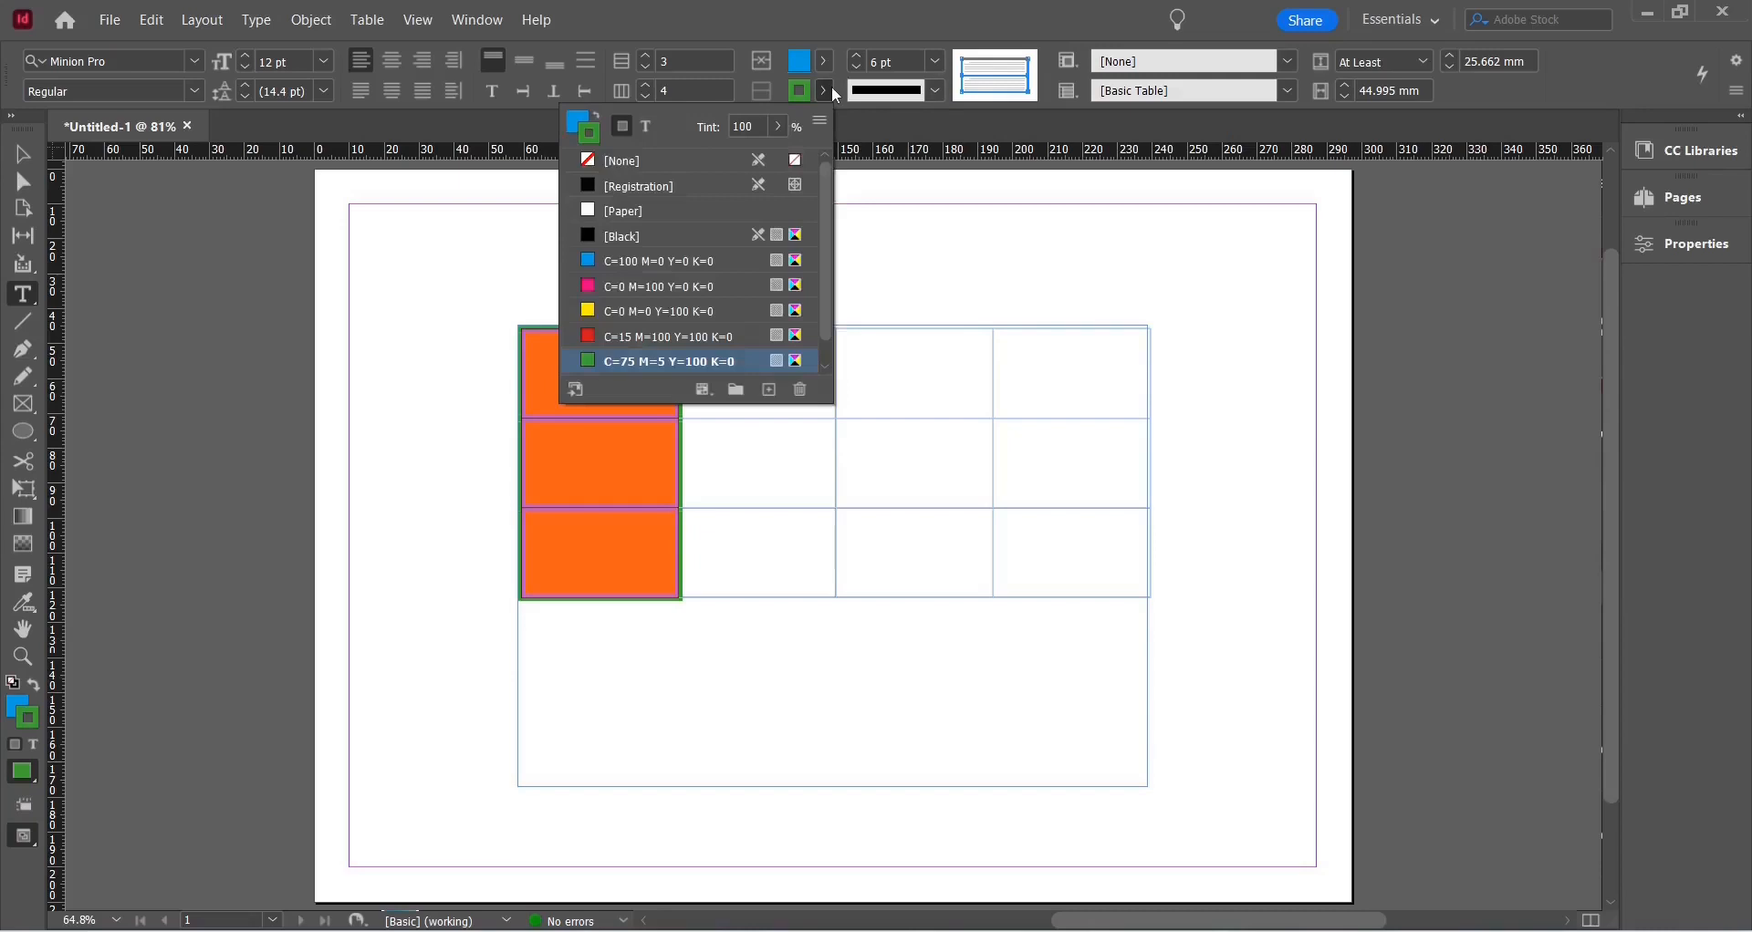
click(675, 313)
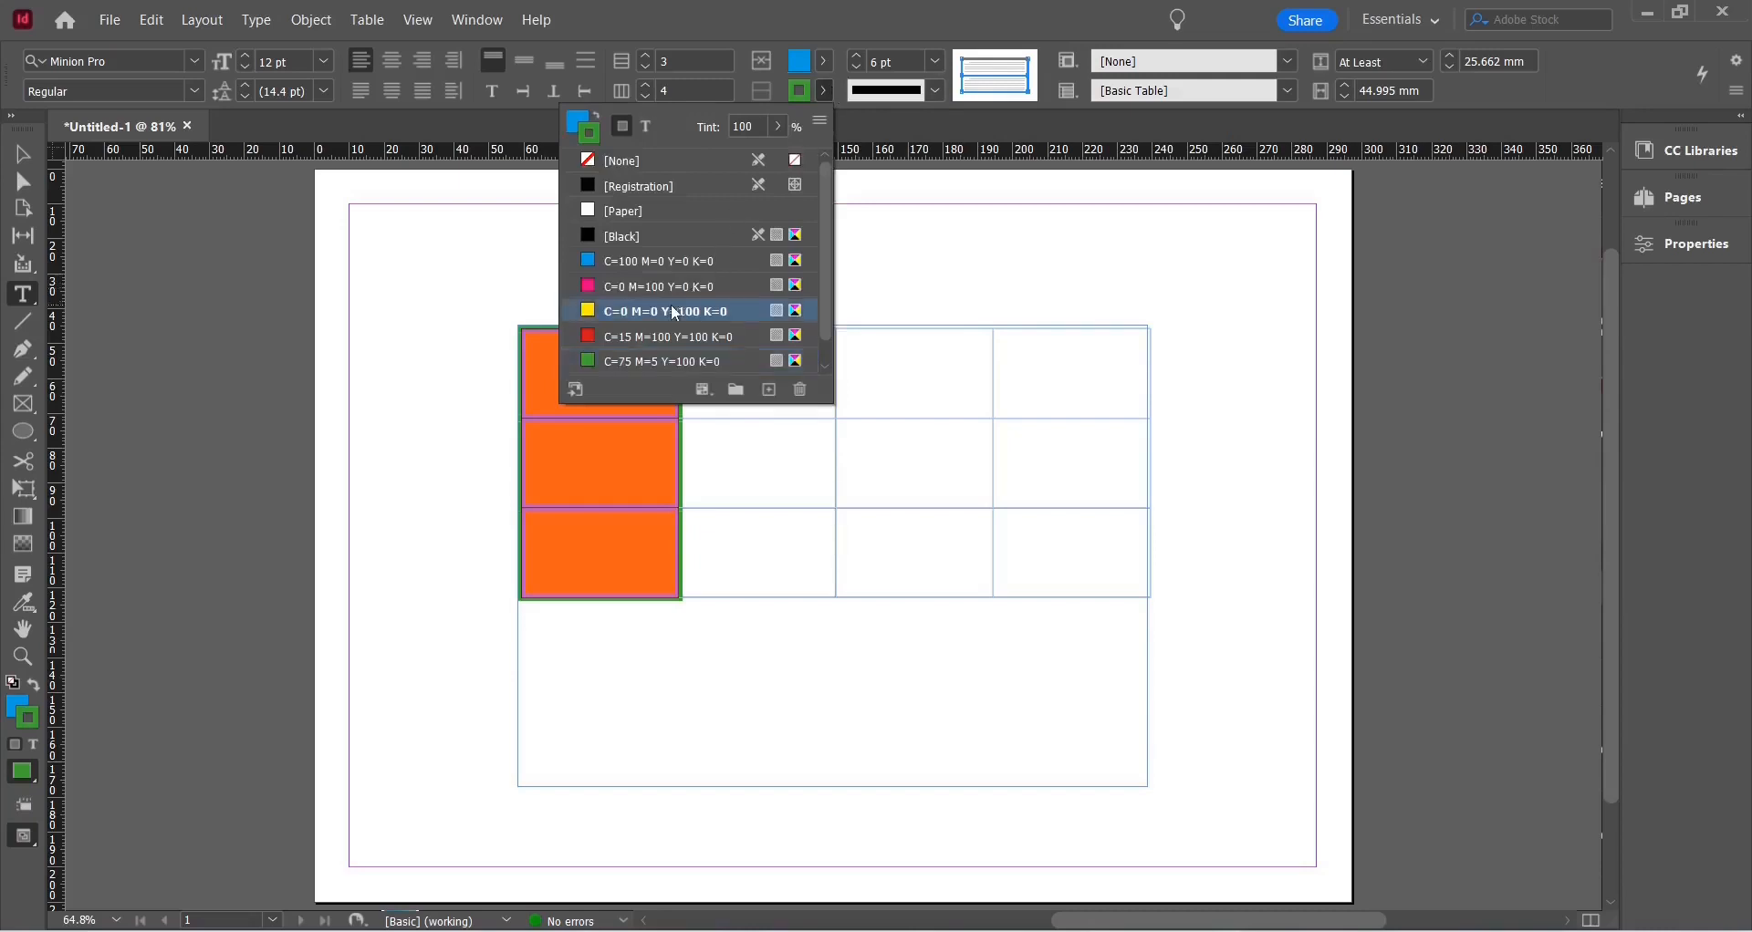
click(413, 309)
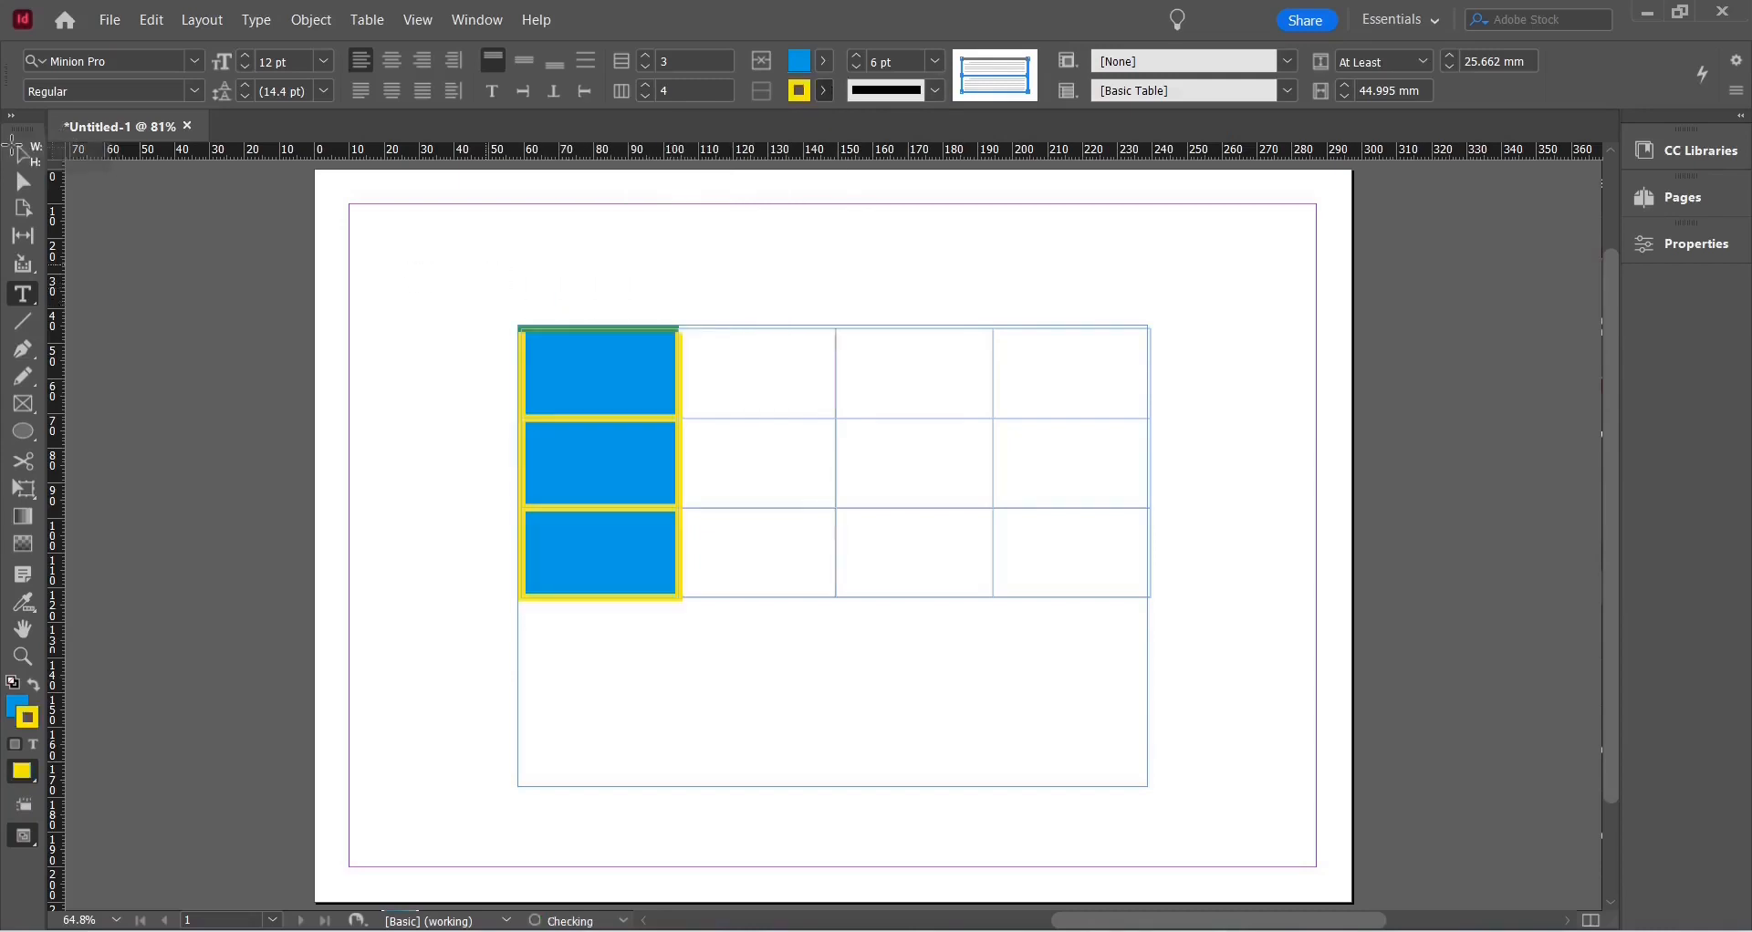
- Select the table's first column again and look through the table and cell commands available for it
click(17, 161)
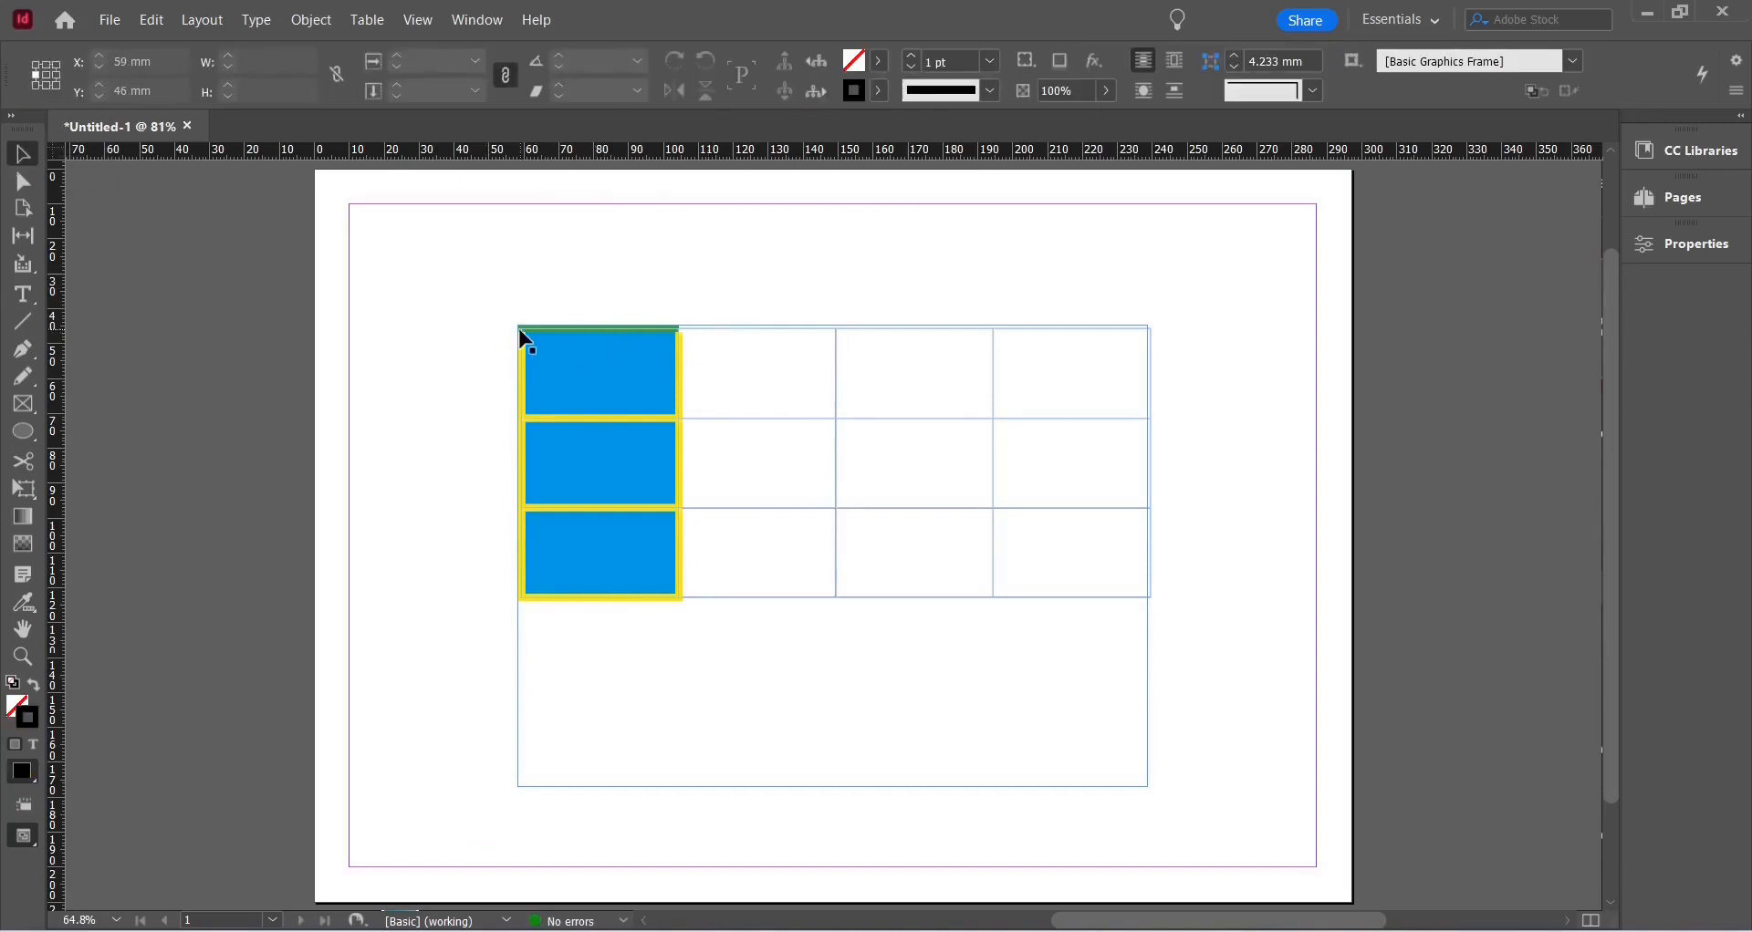
key(t)
click(588, 326)
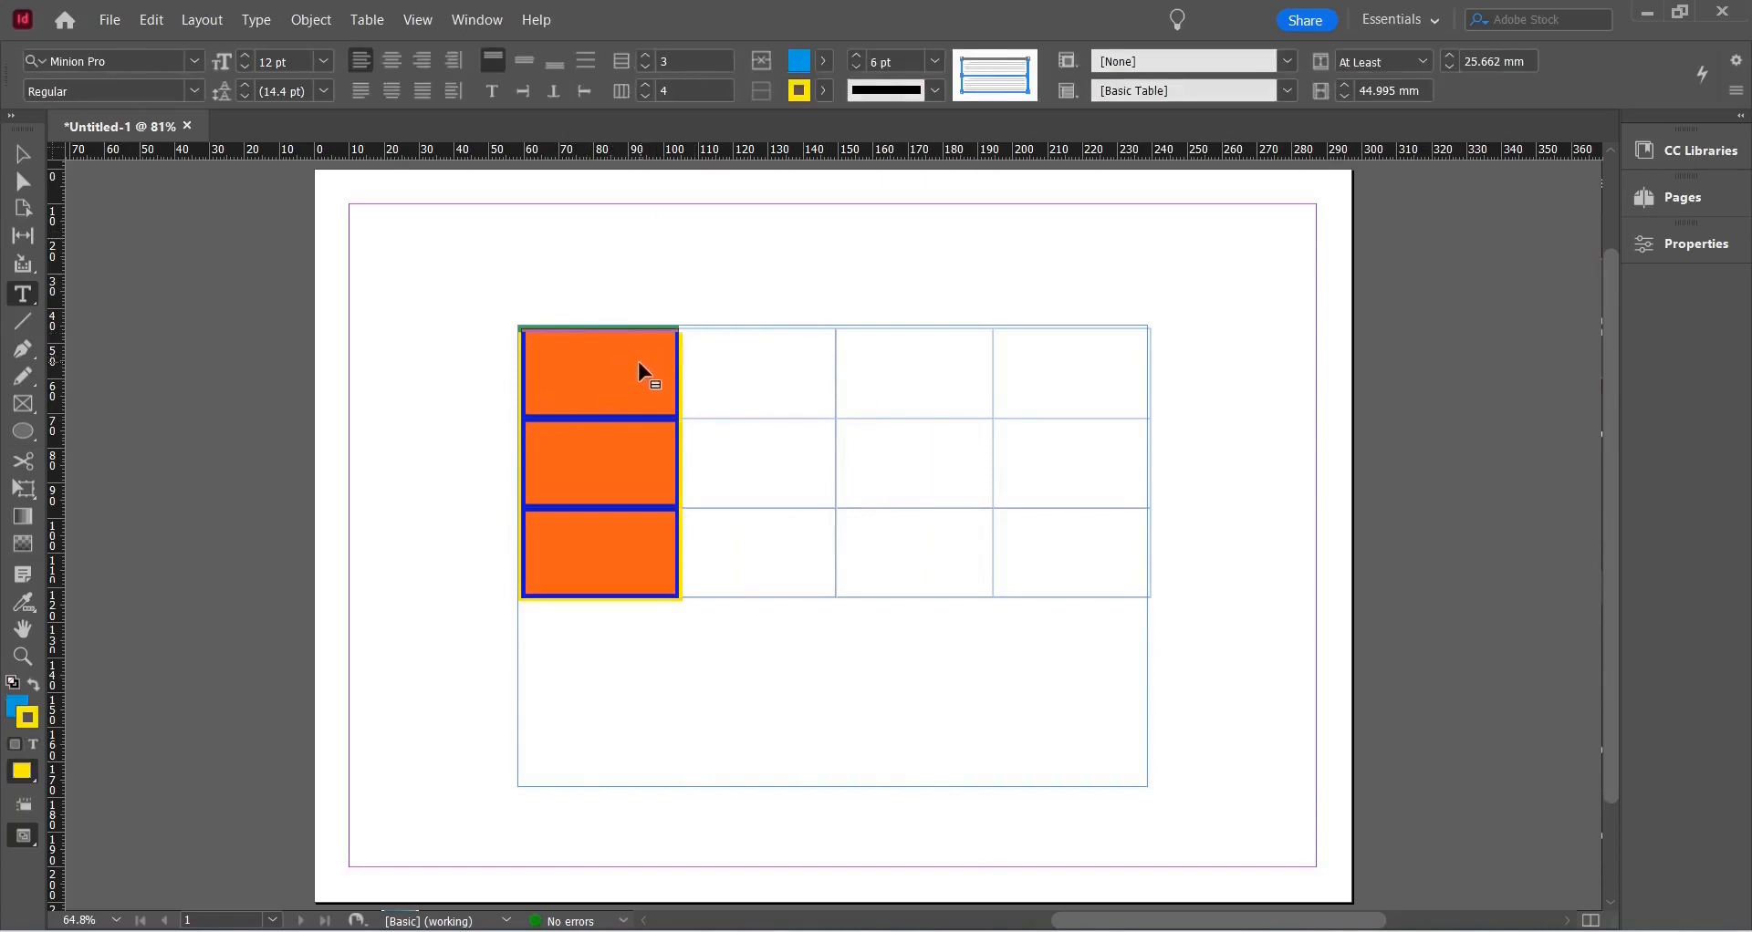
right_click(609, 375)
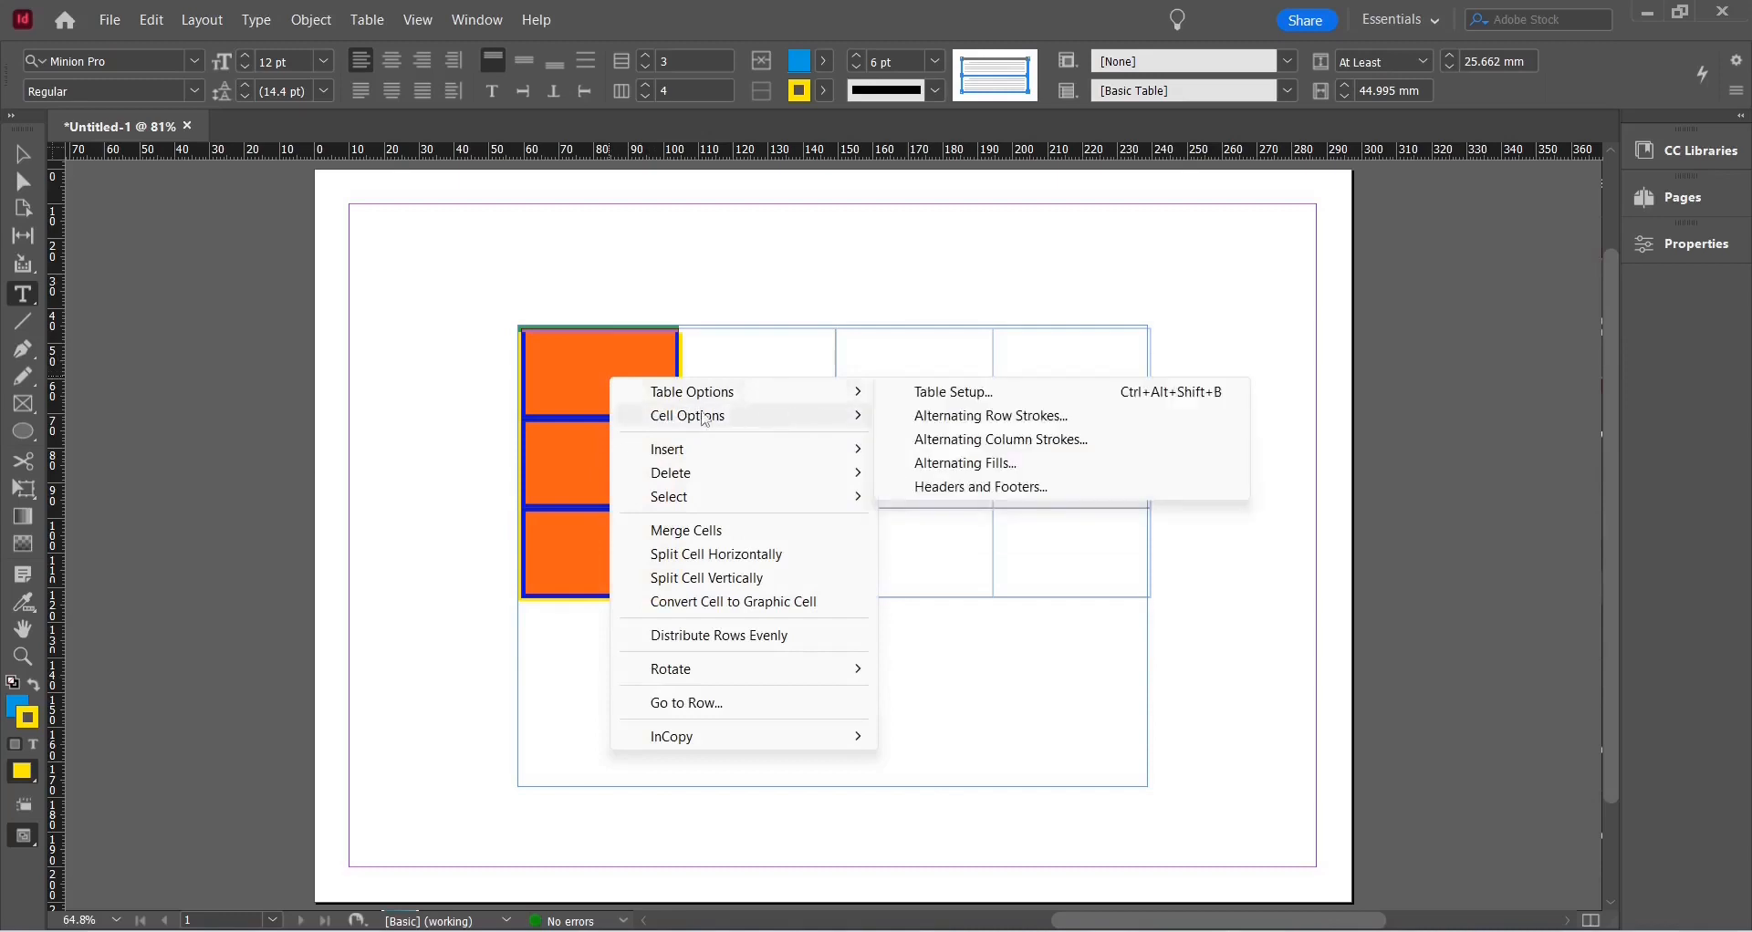
mouse_move(684, 422)
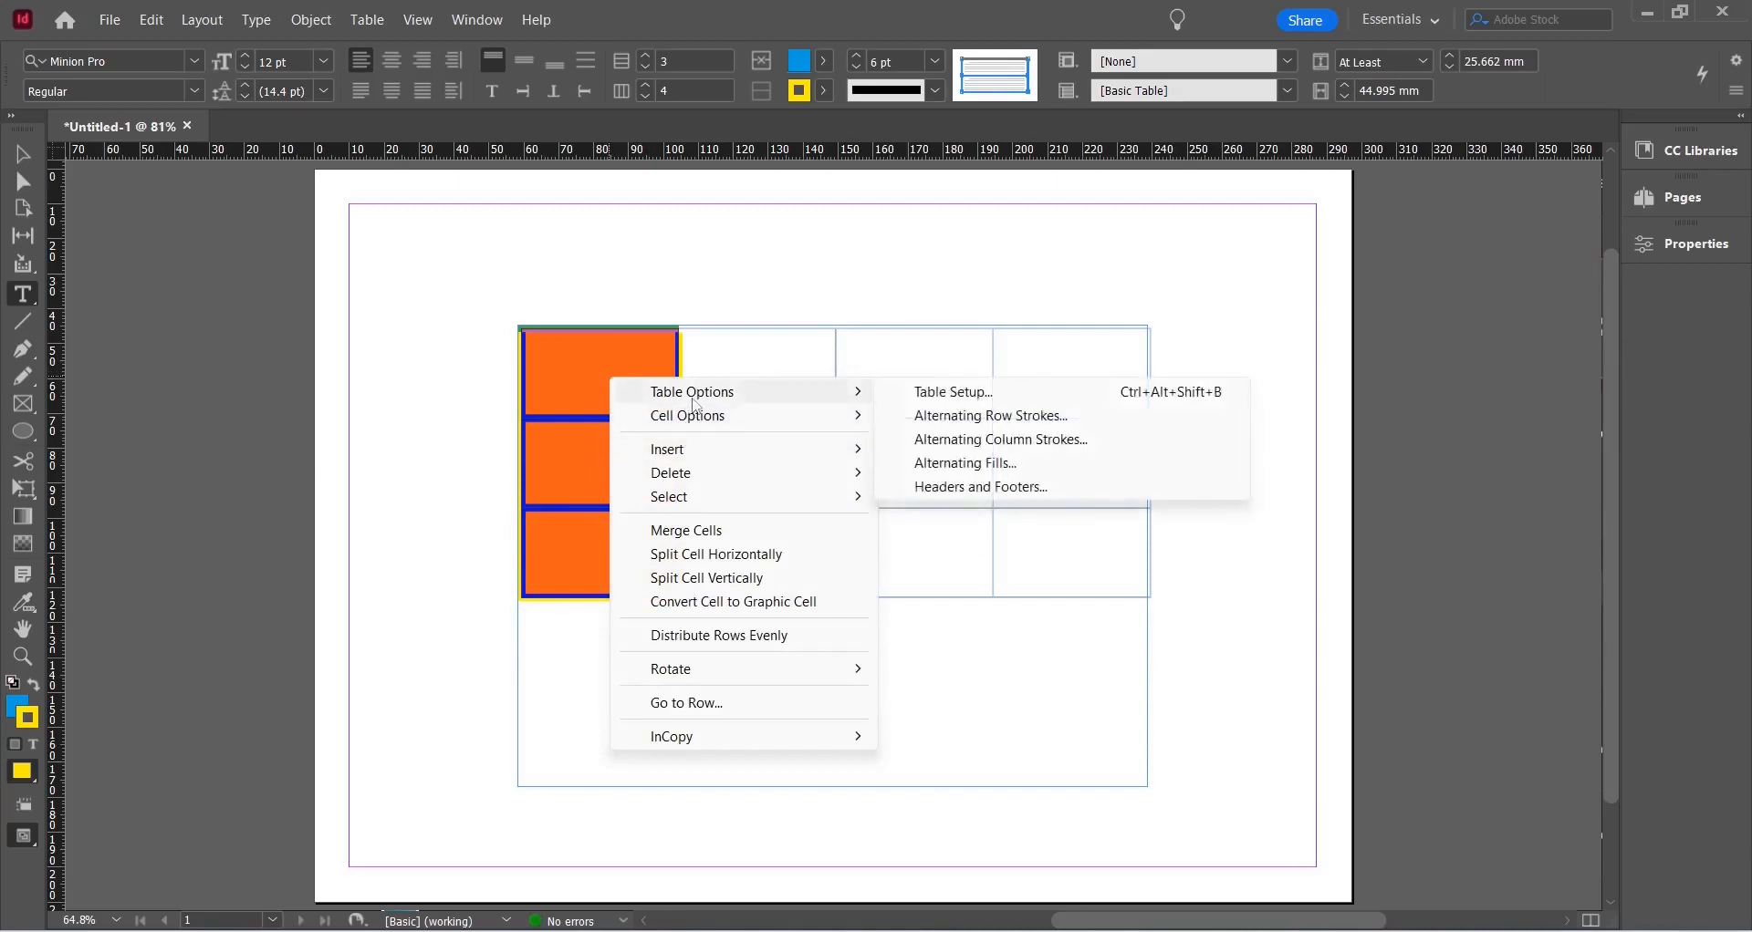
mouse_move(710, 502)
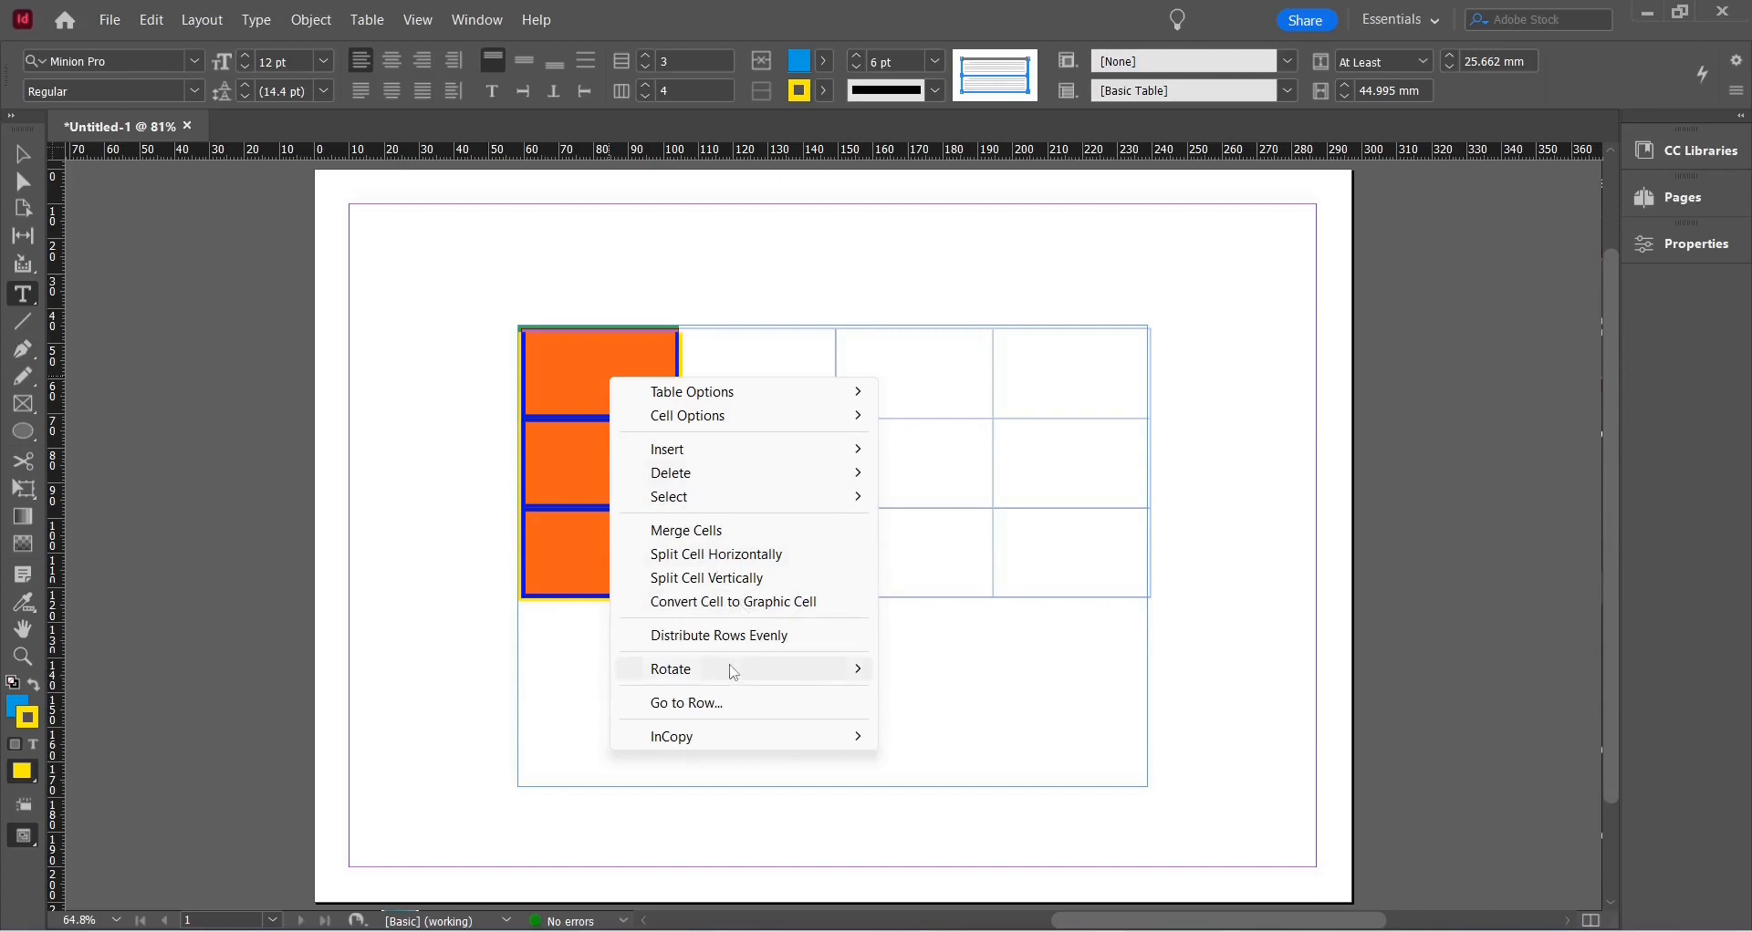
mouse_move(735, 671)
click(366, 22)
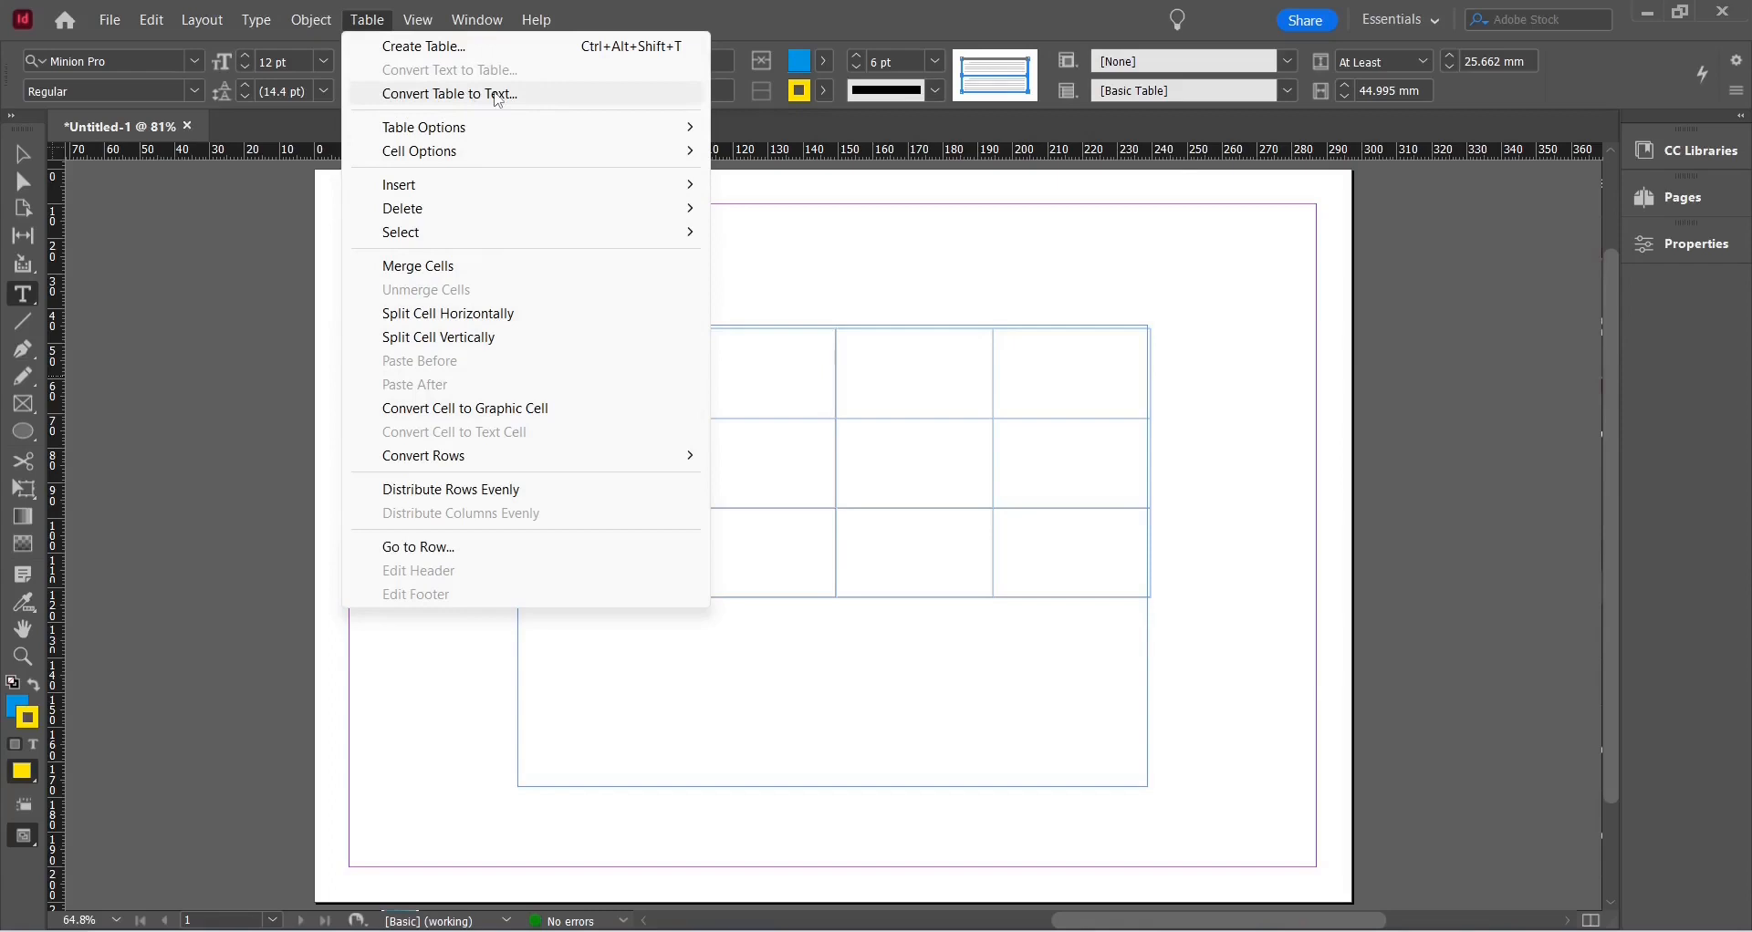
click(822, 372)
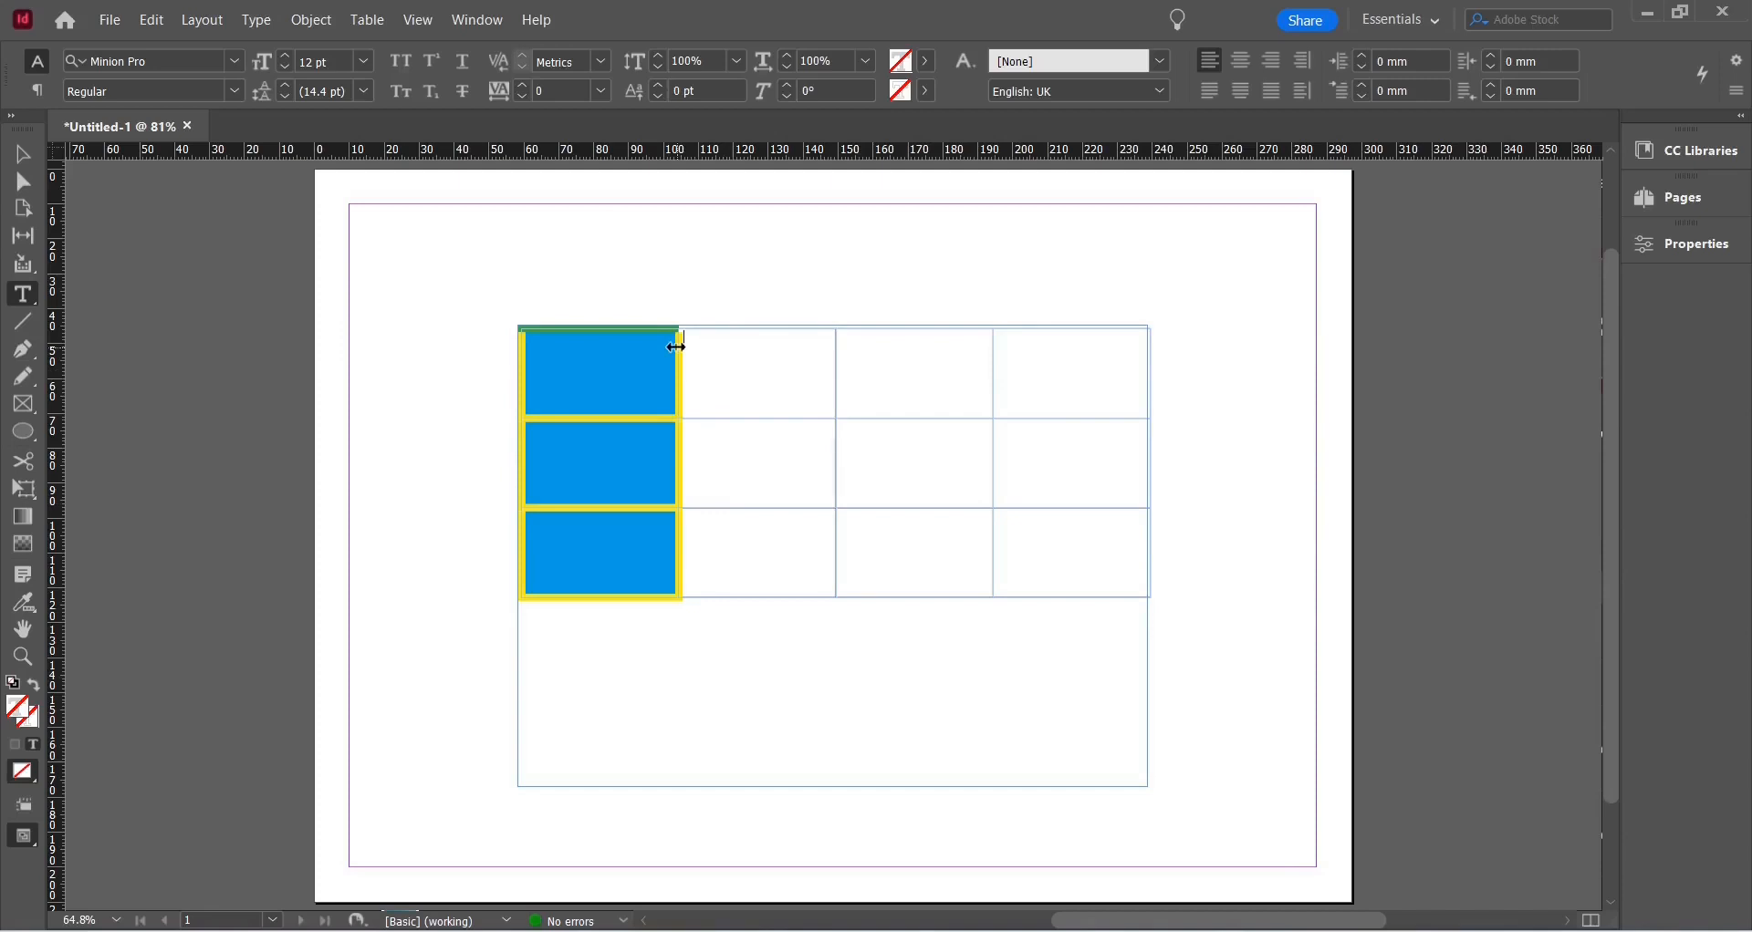
- Close the table document without saving and create a new portrait document of 210 × 297 mm
click(187, 126)
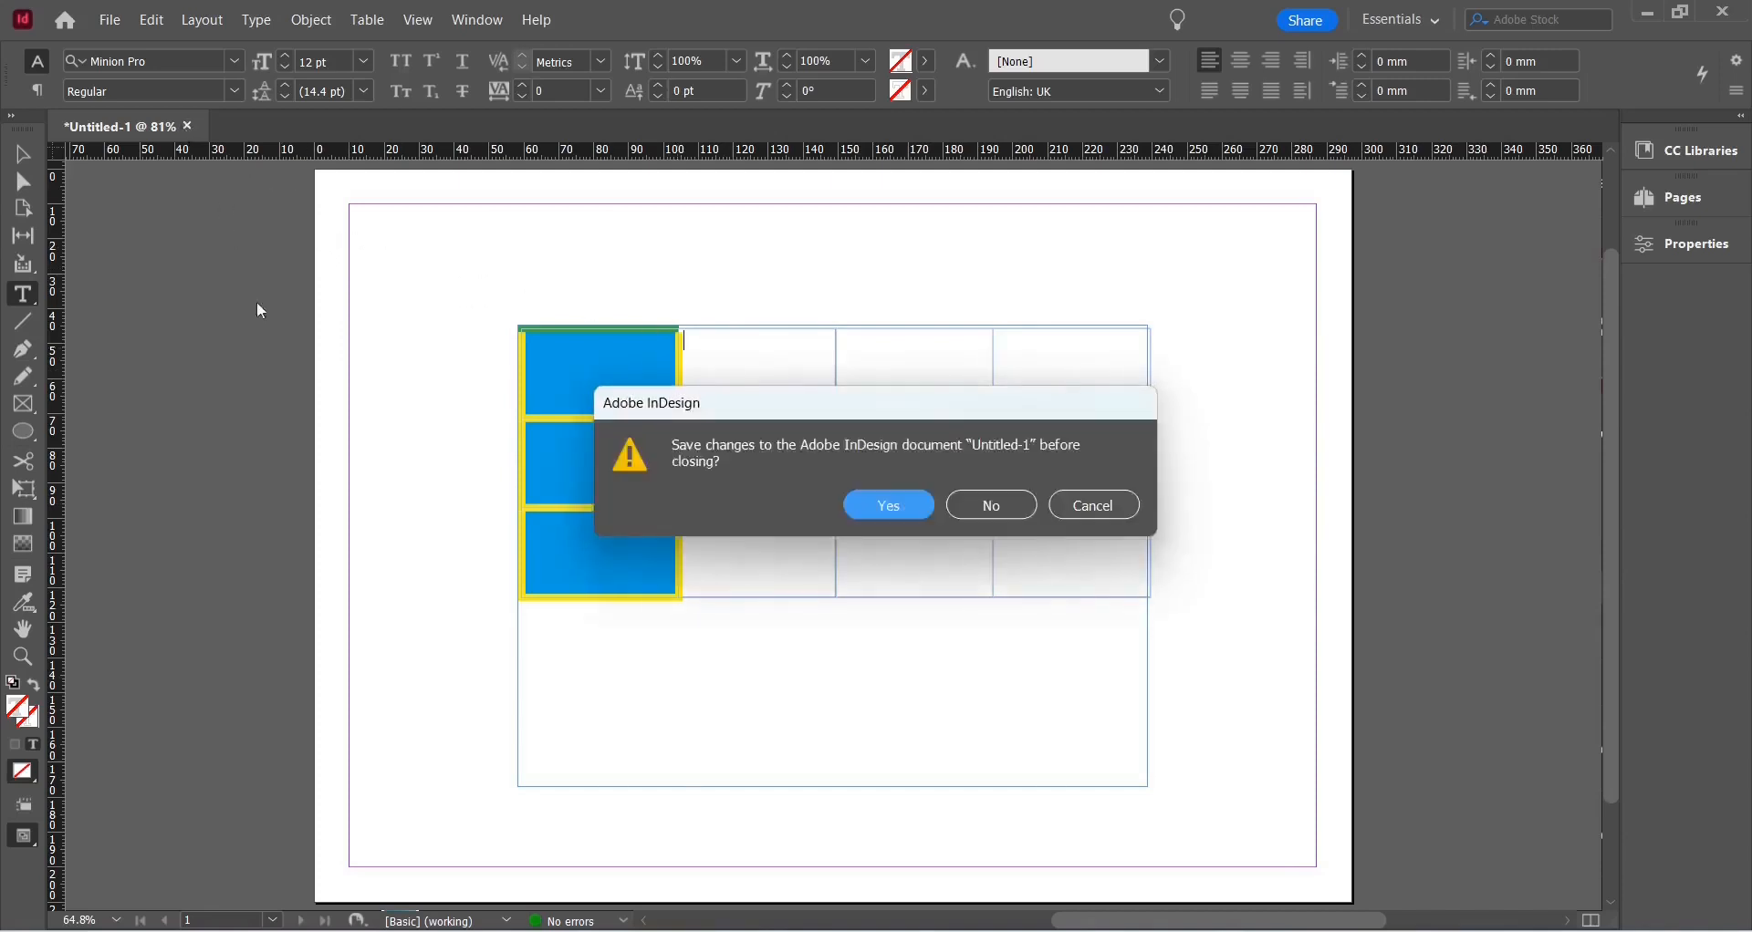
click(1013, 509)
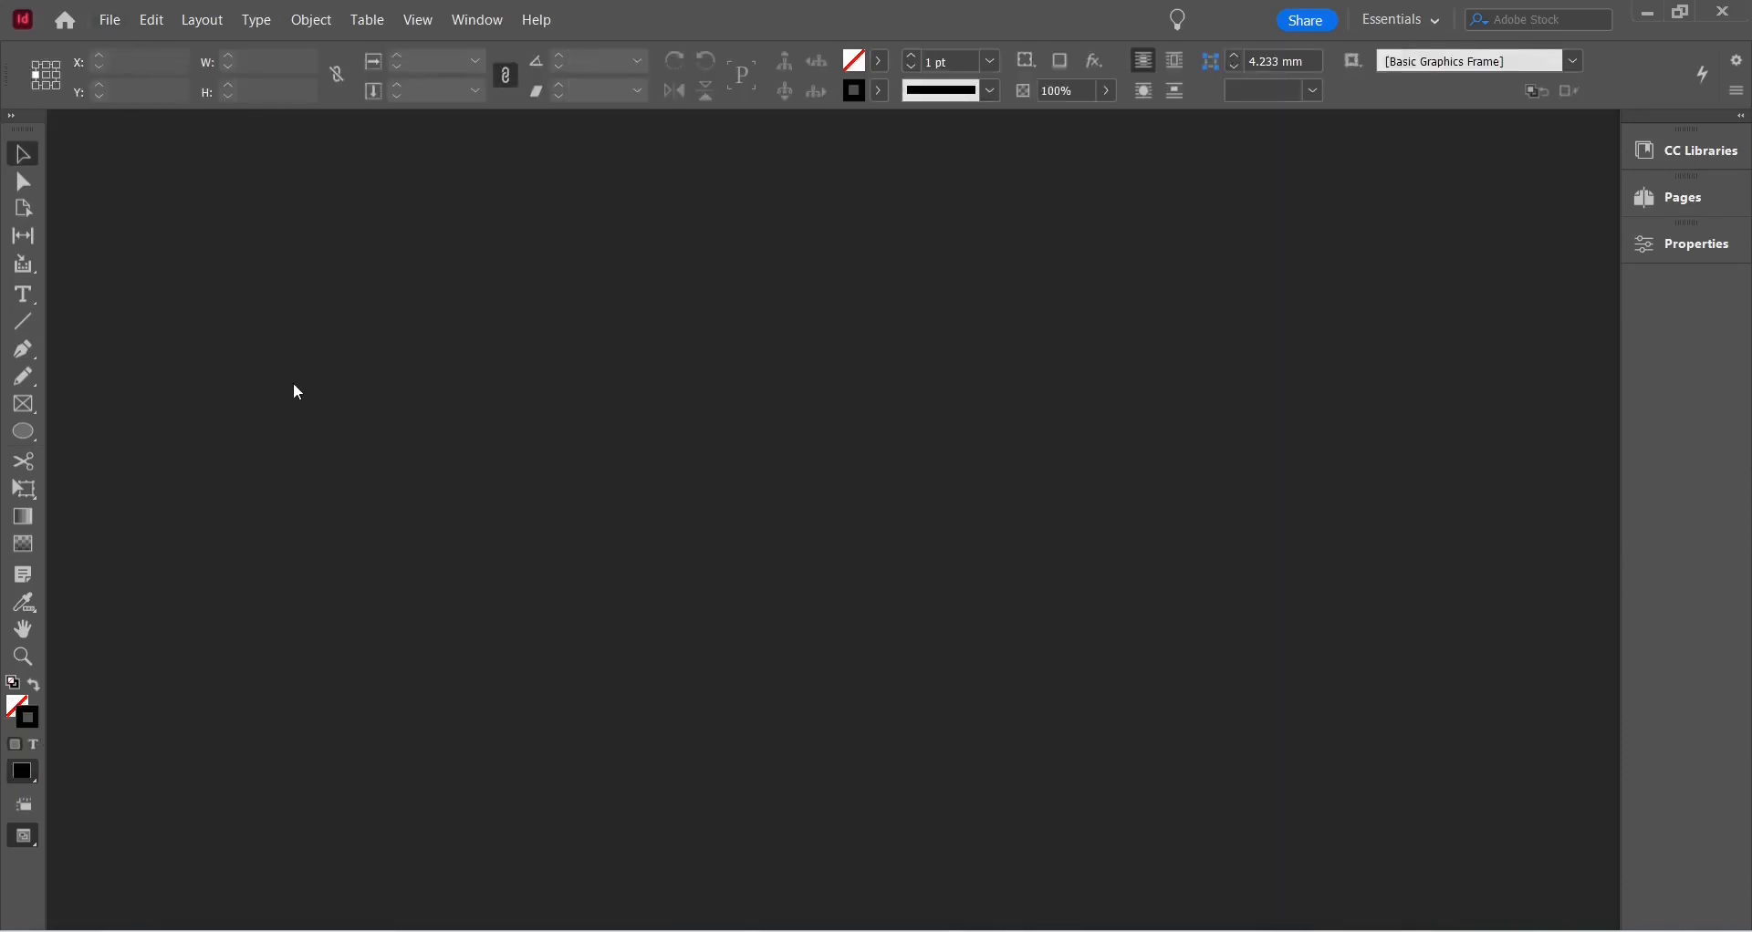
click(113, 31)
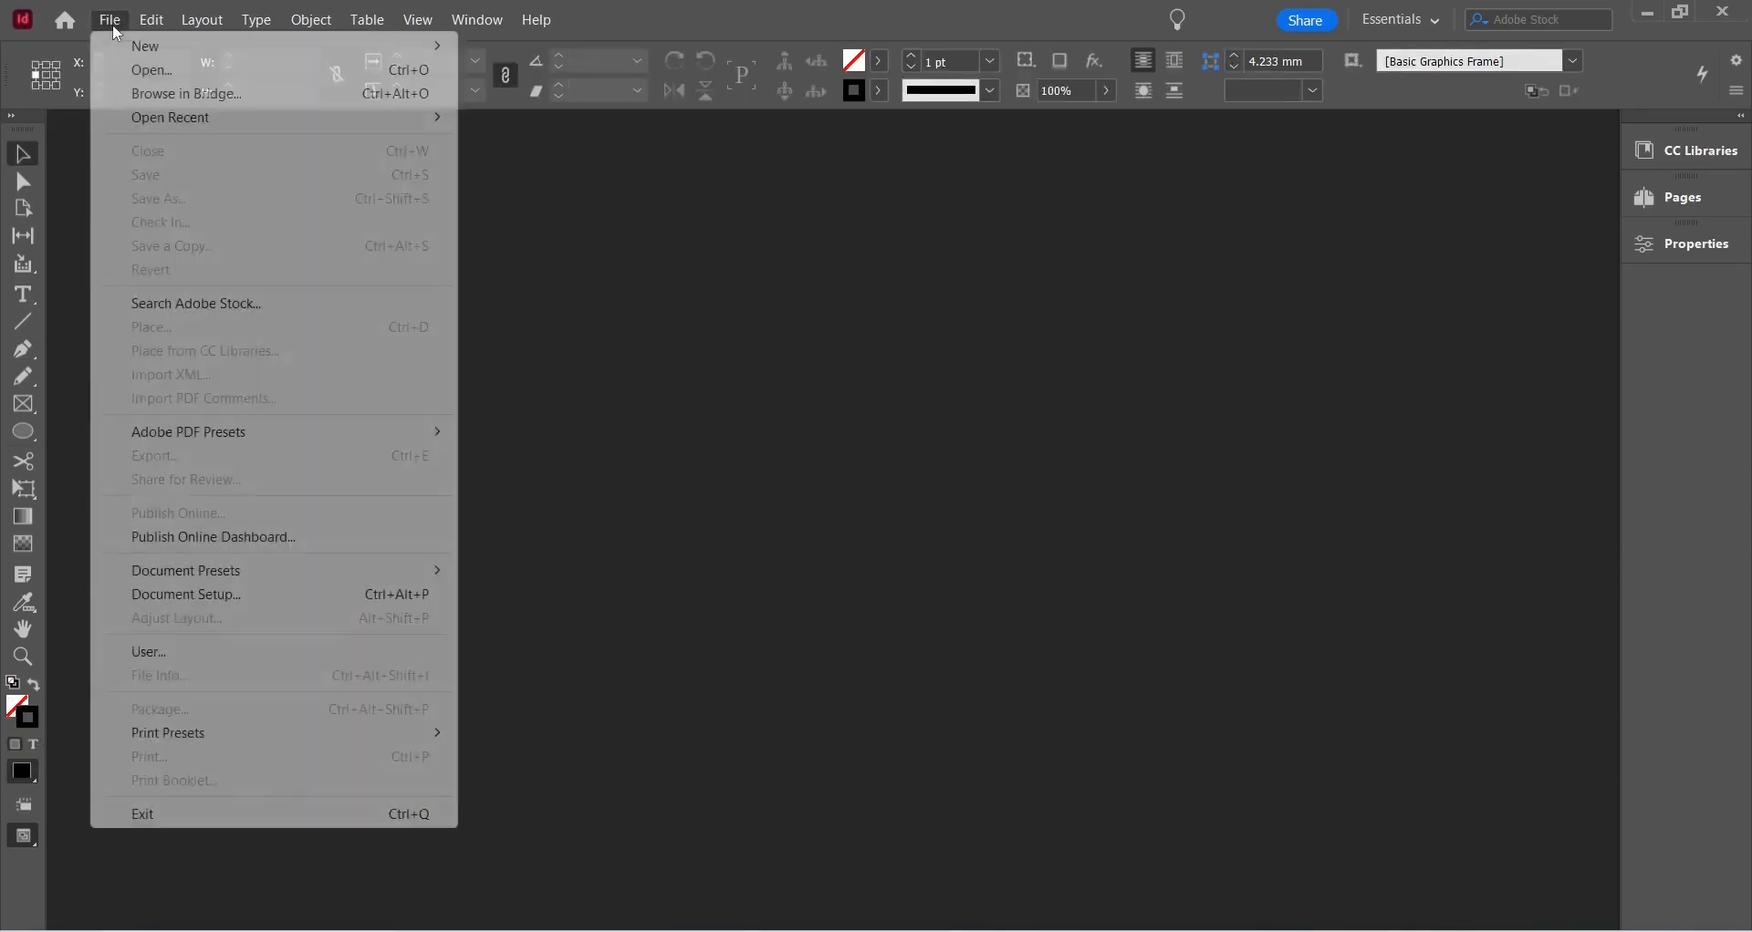
mouse_move(274, 43)
click(520, 47)
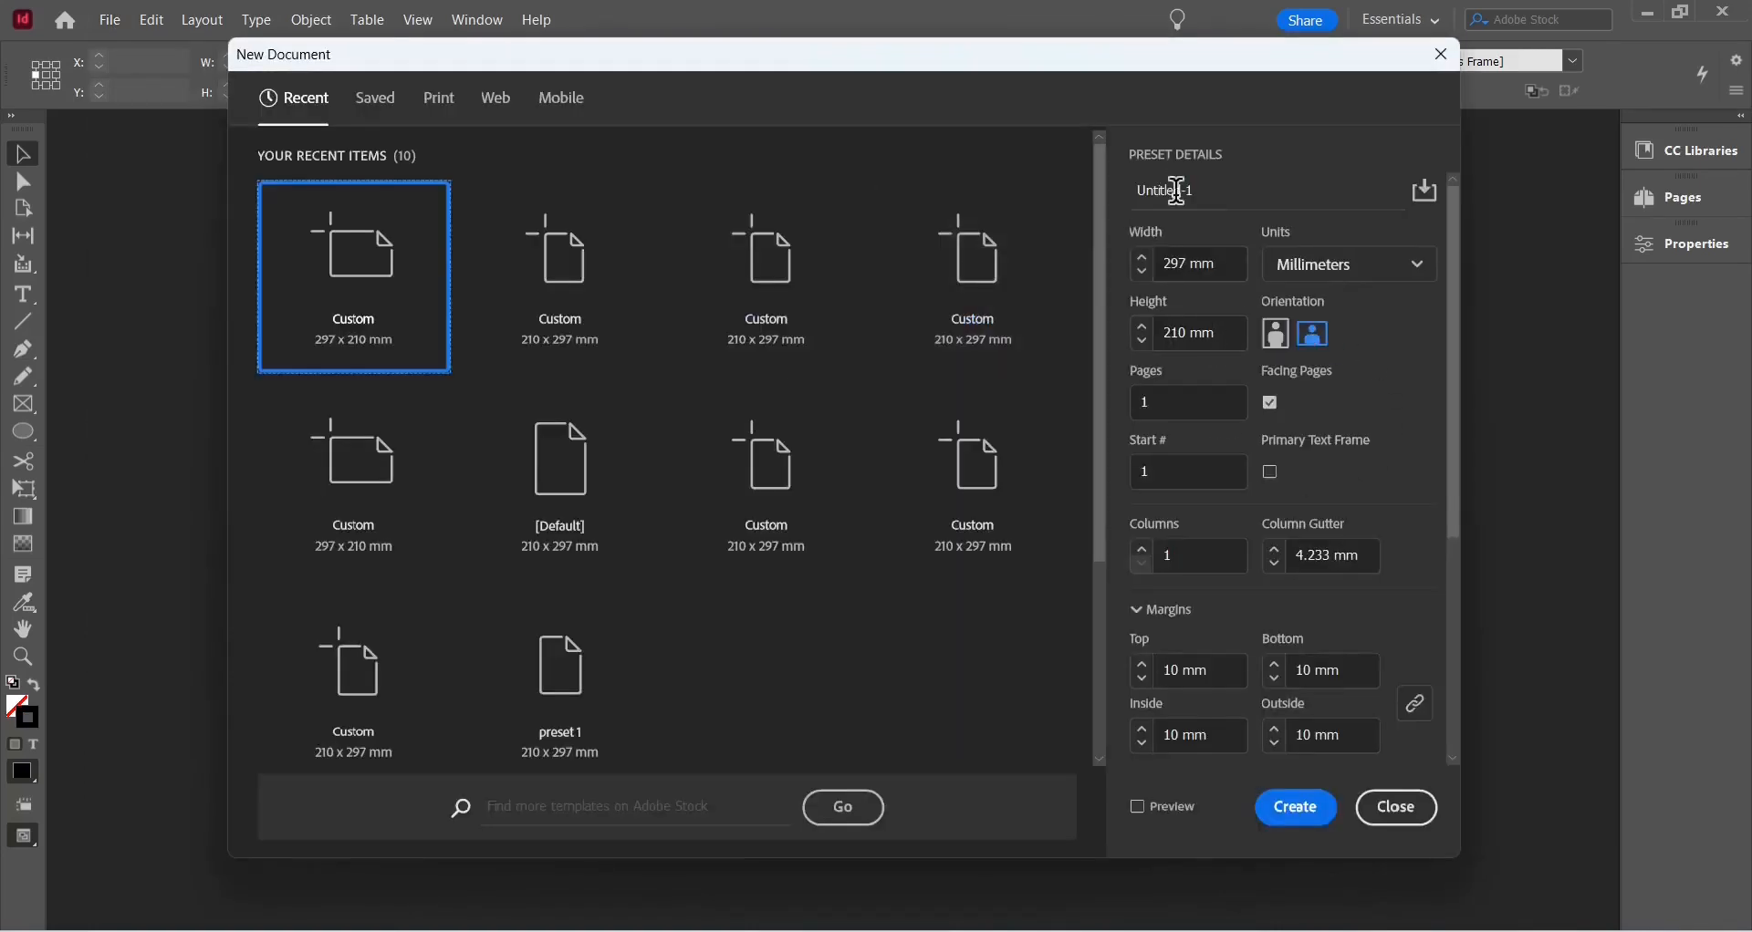
click(1276, 334)
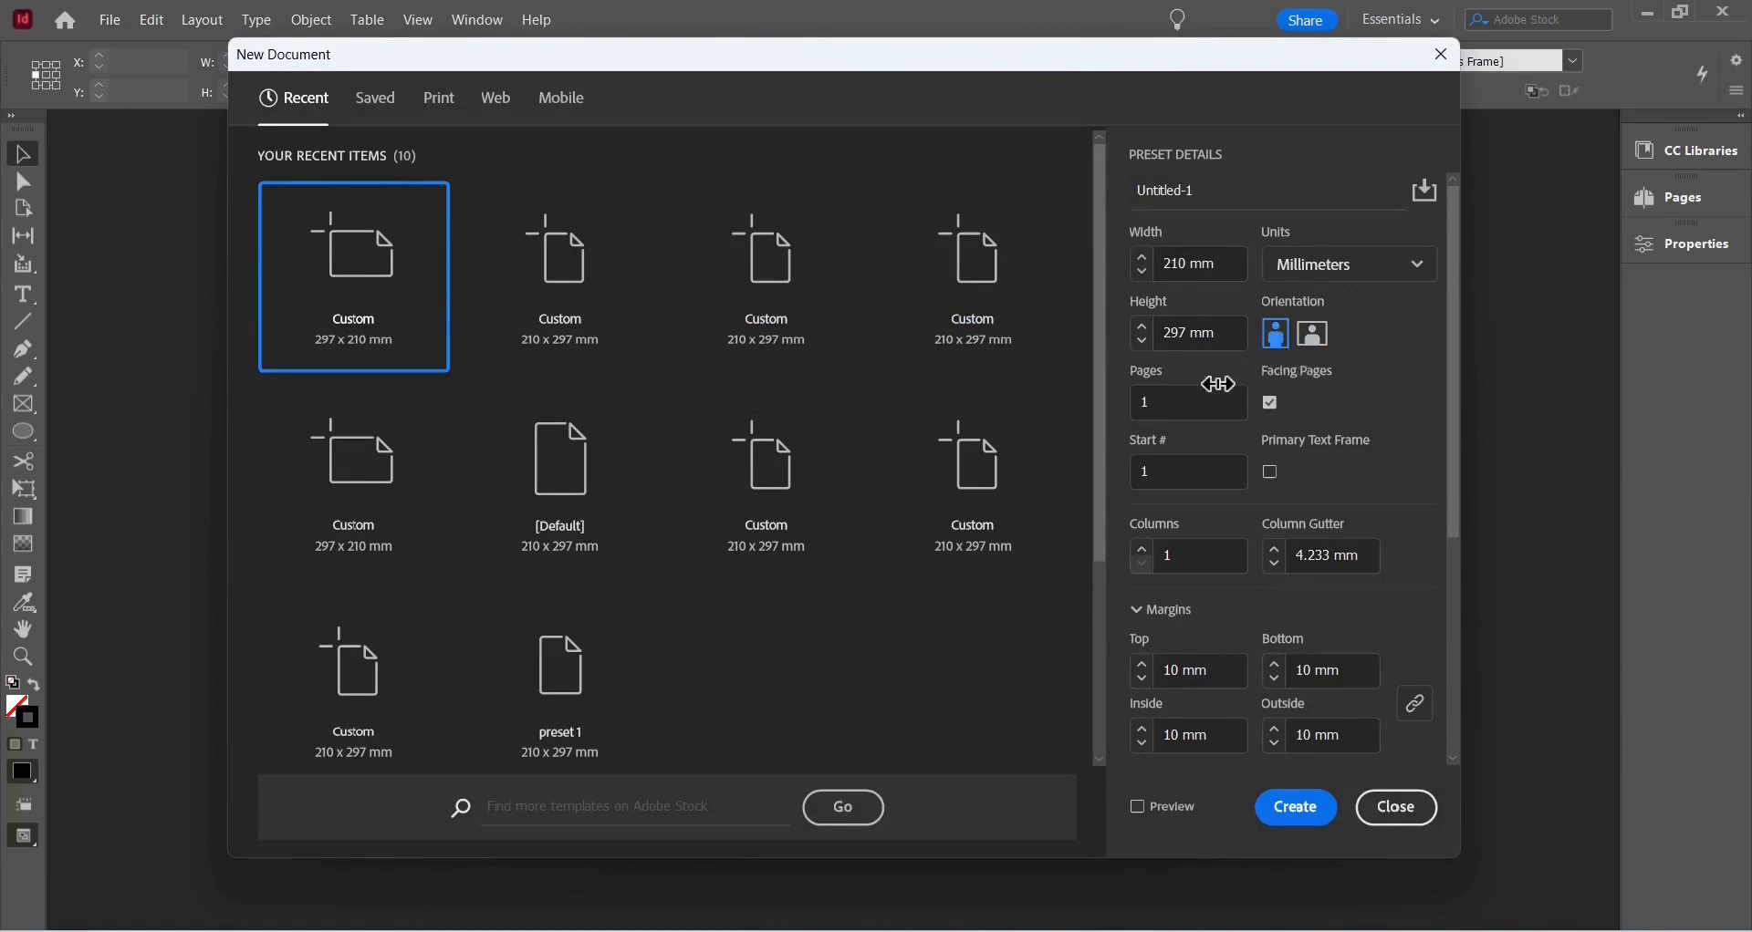
click(1300, 816)
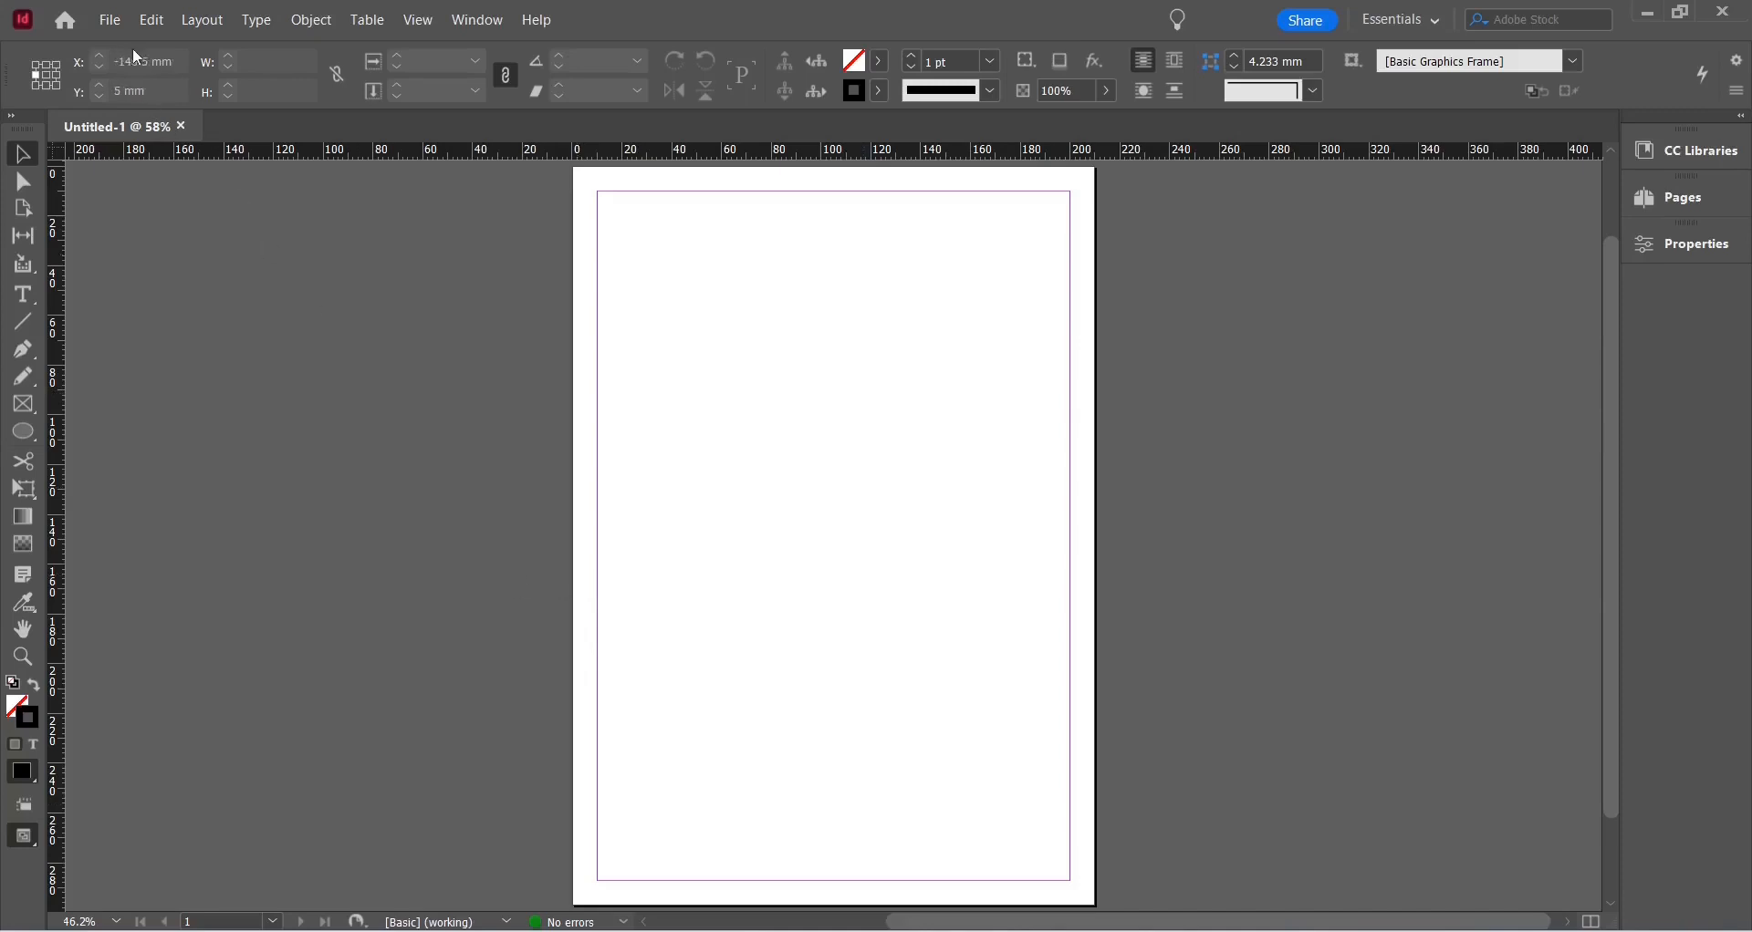
- Place the image o boat-g358e2dc8c_1920 on the page in a frame about 135 mm wide and 90 mm high
click(111, 22)
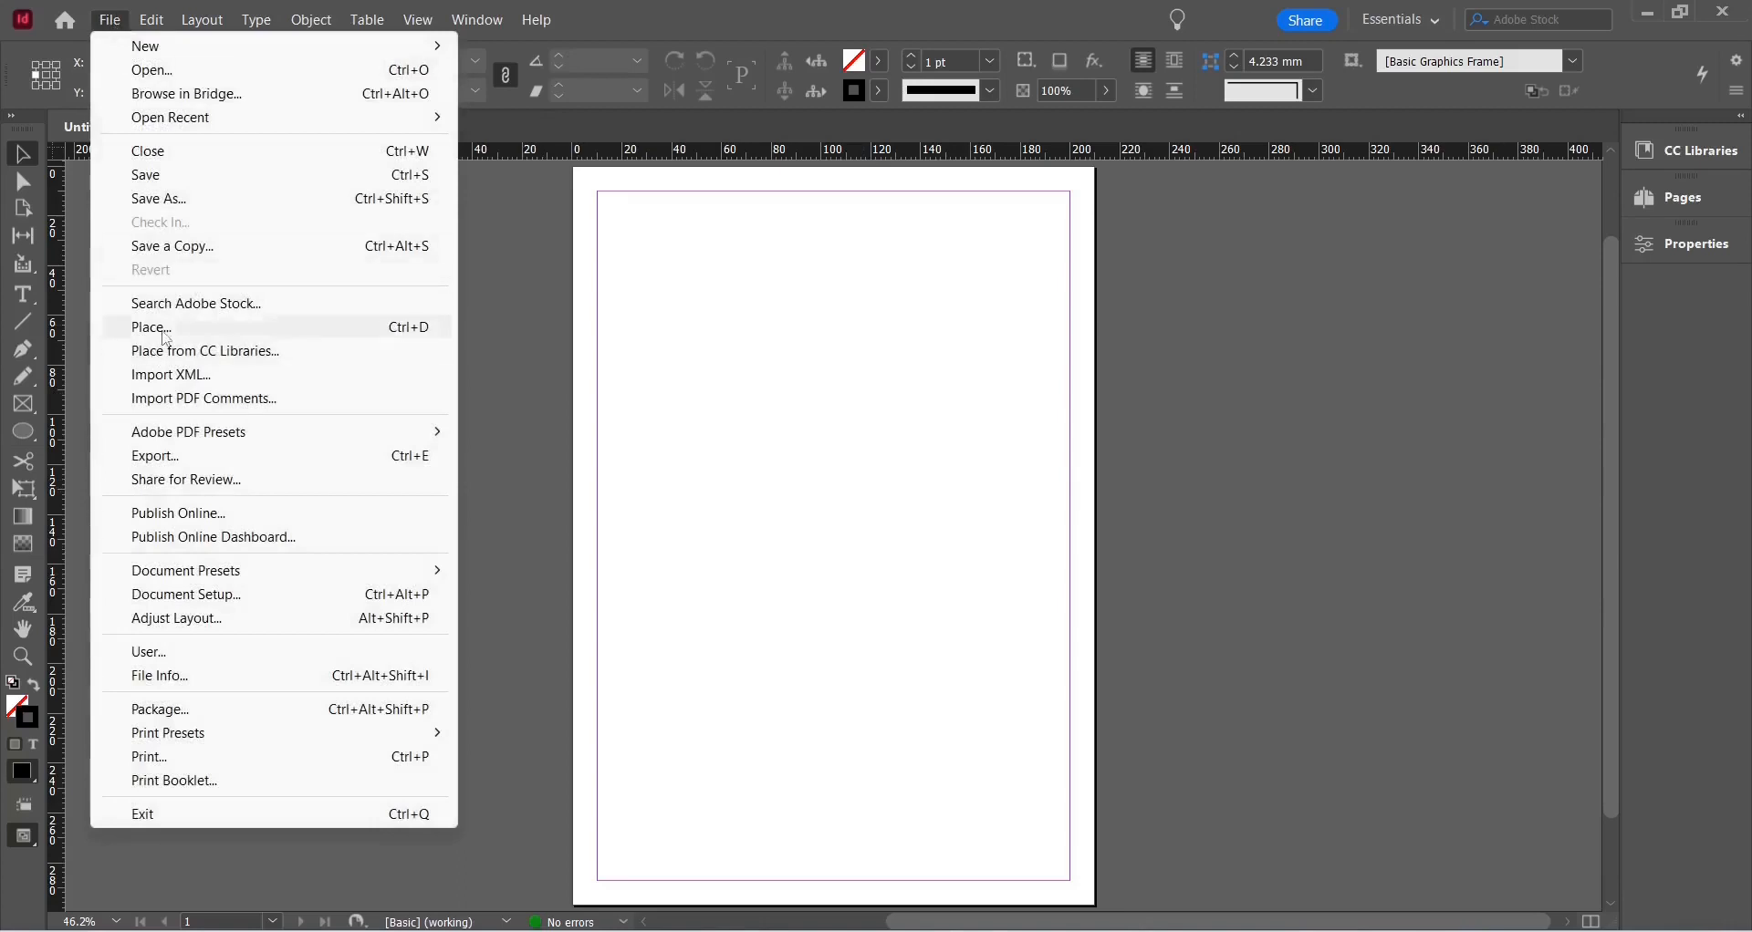
click(162, 329)
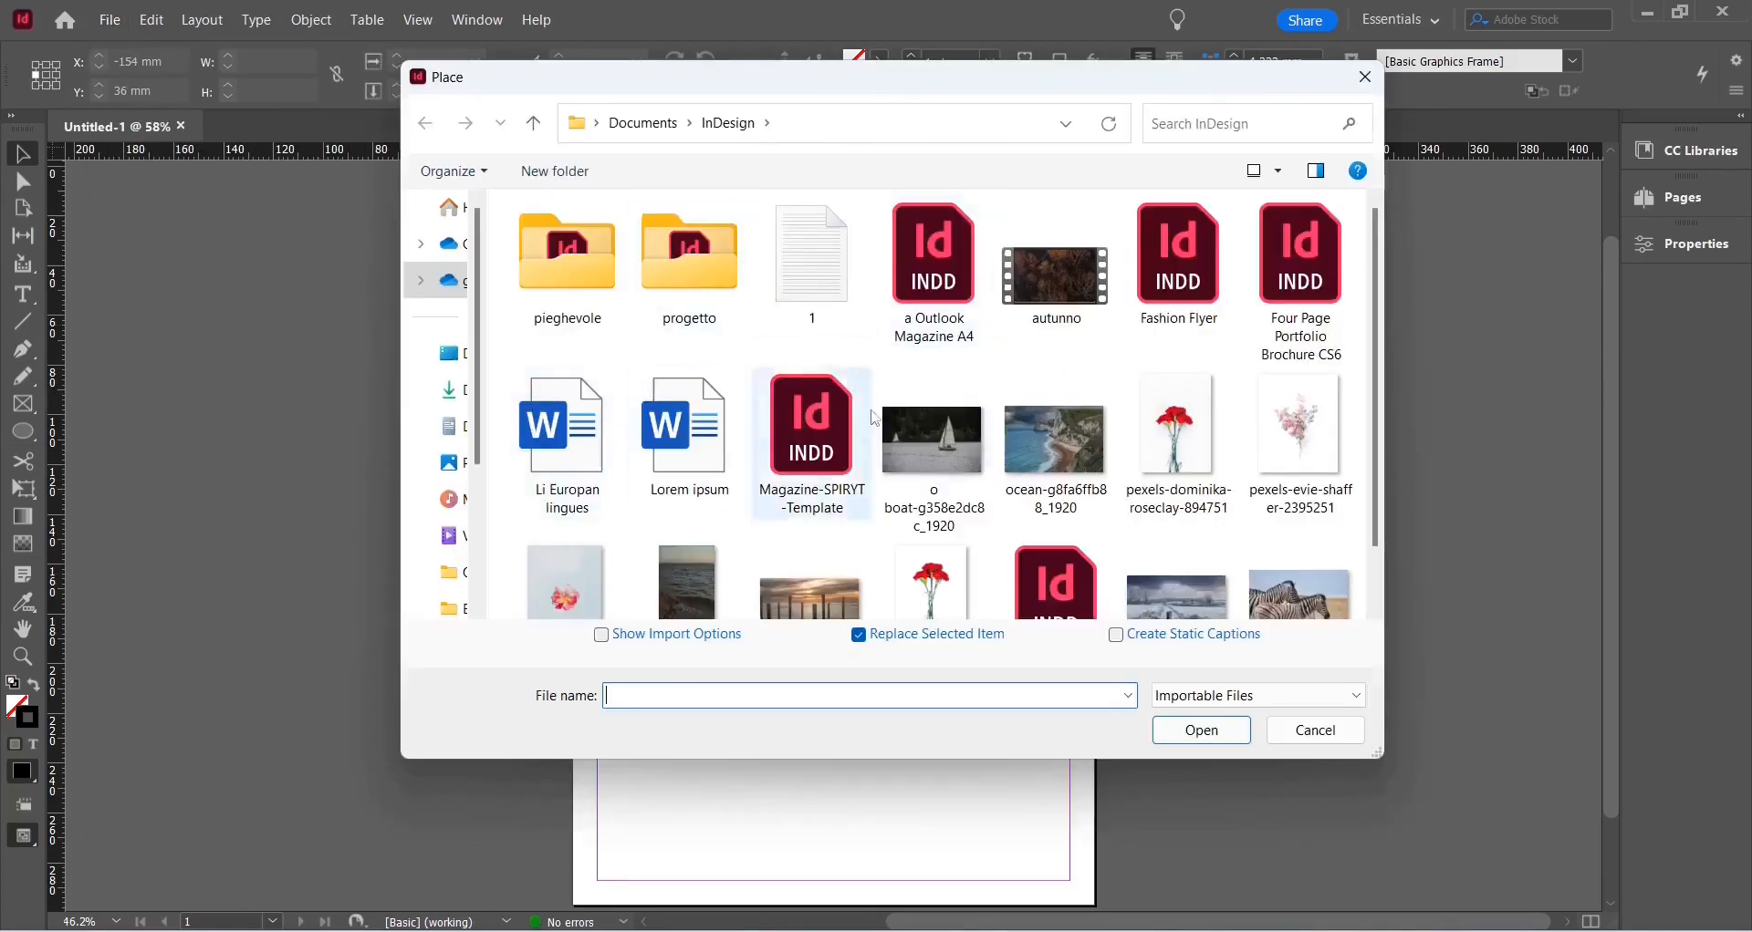
scroll(876, 411, down, 1)
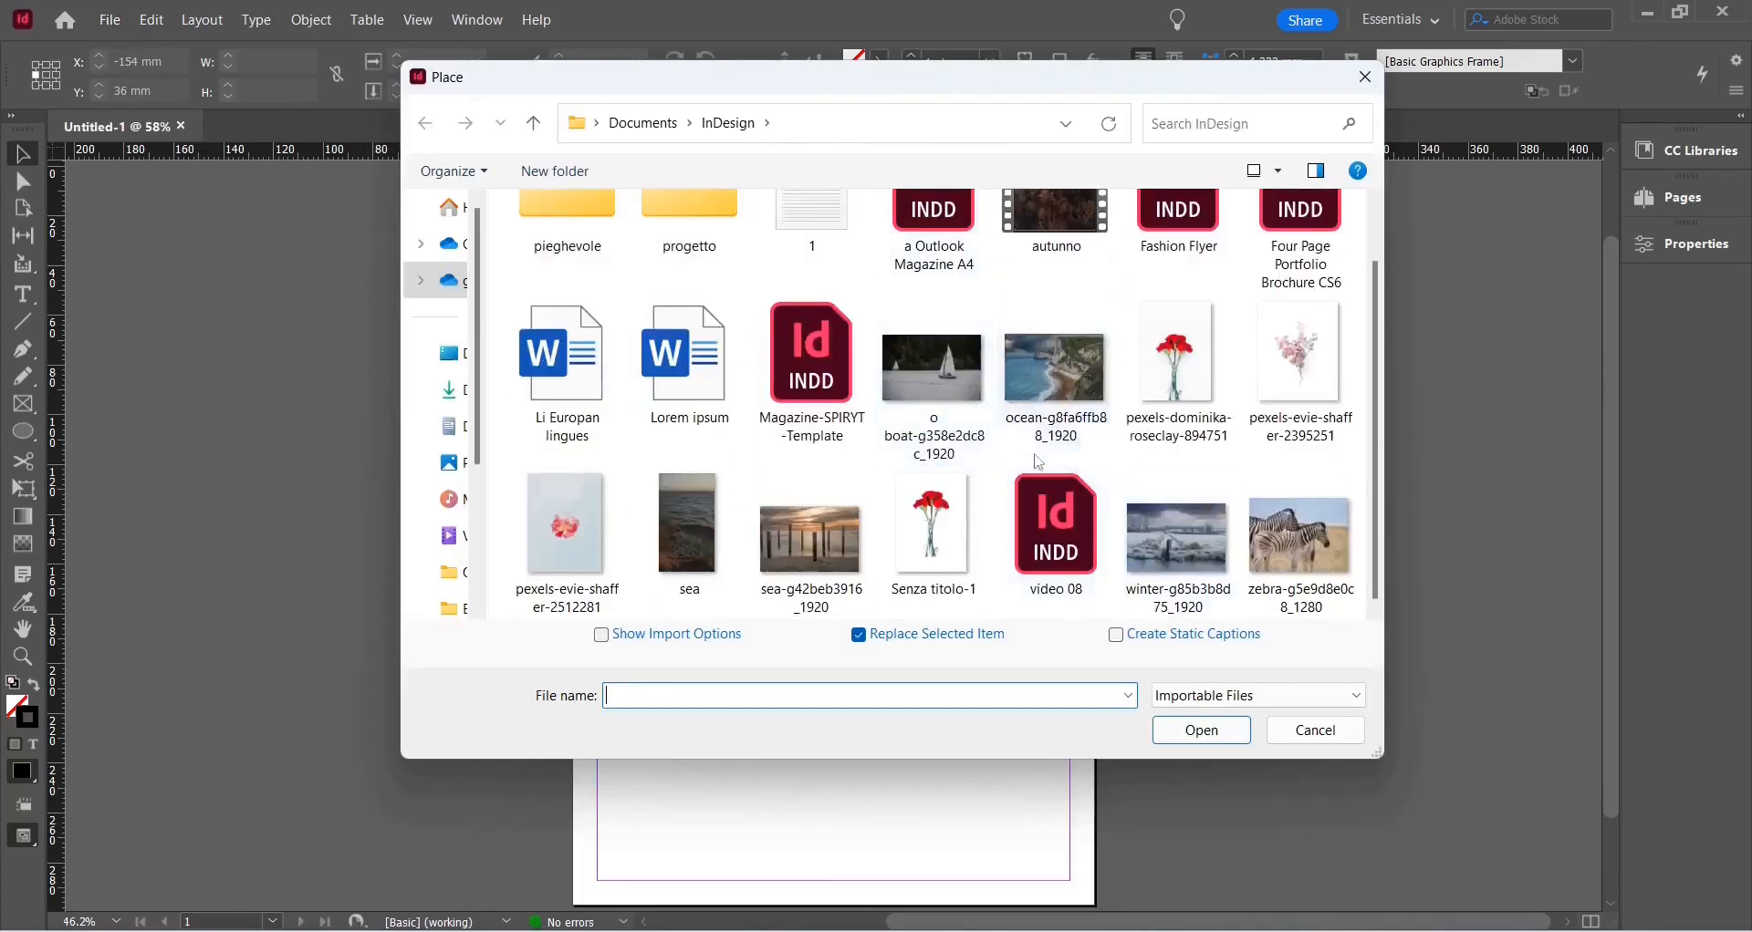
click(972, 381)
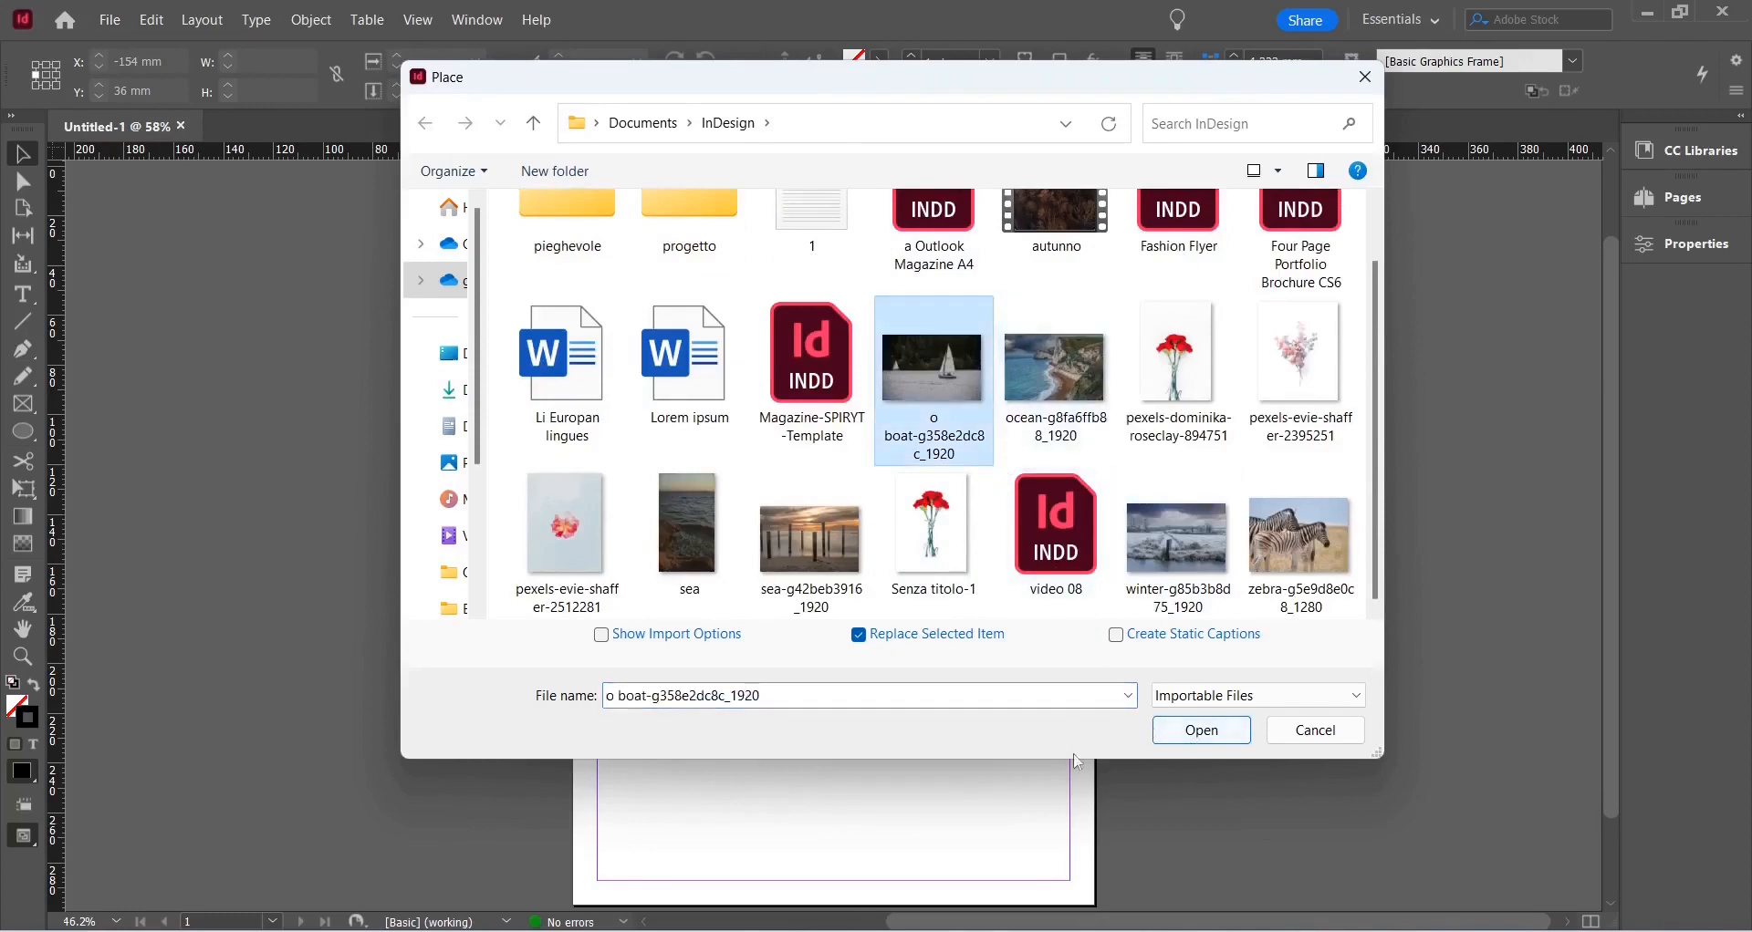
click(1193, 737)
key(ctrl+1)
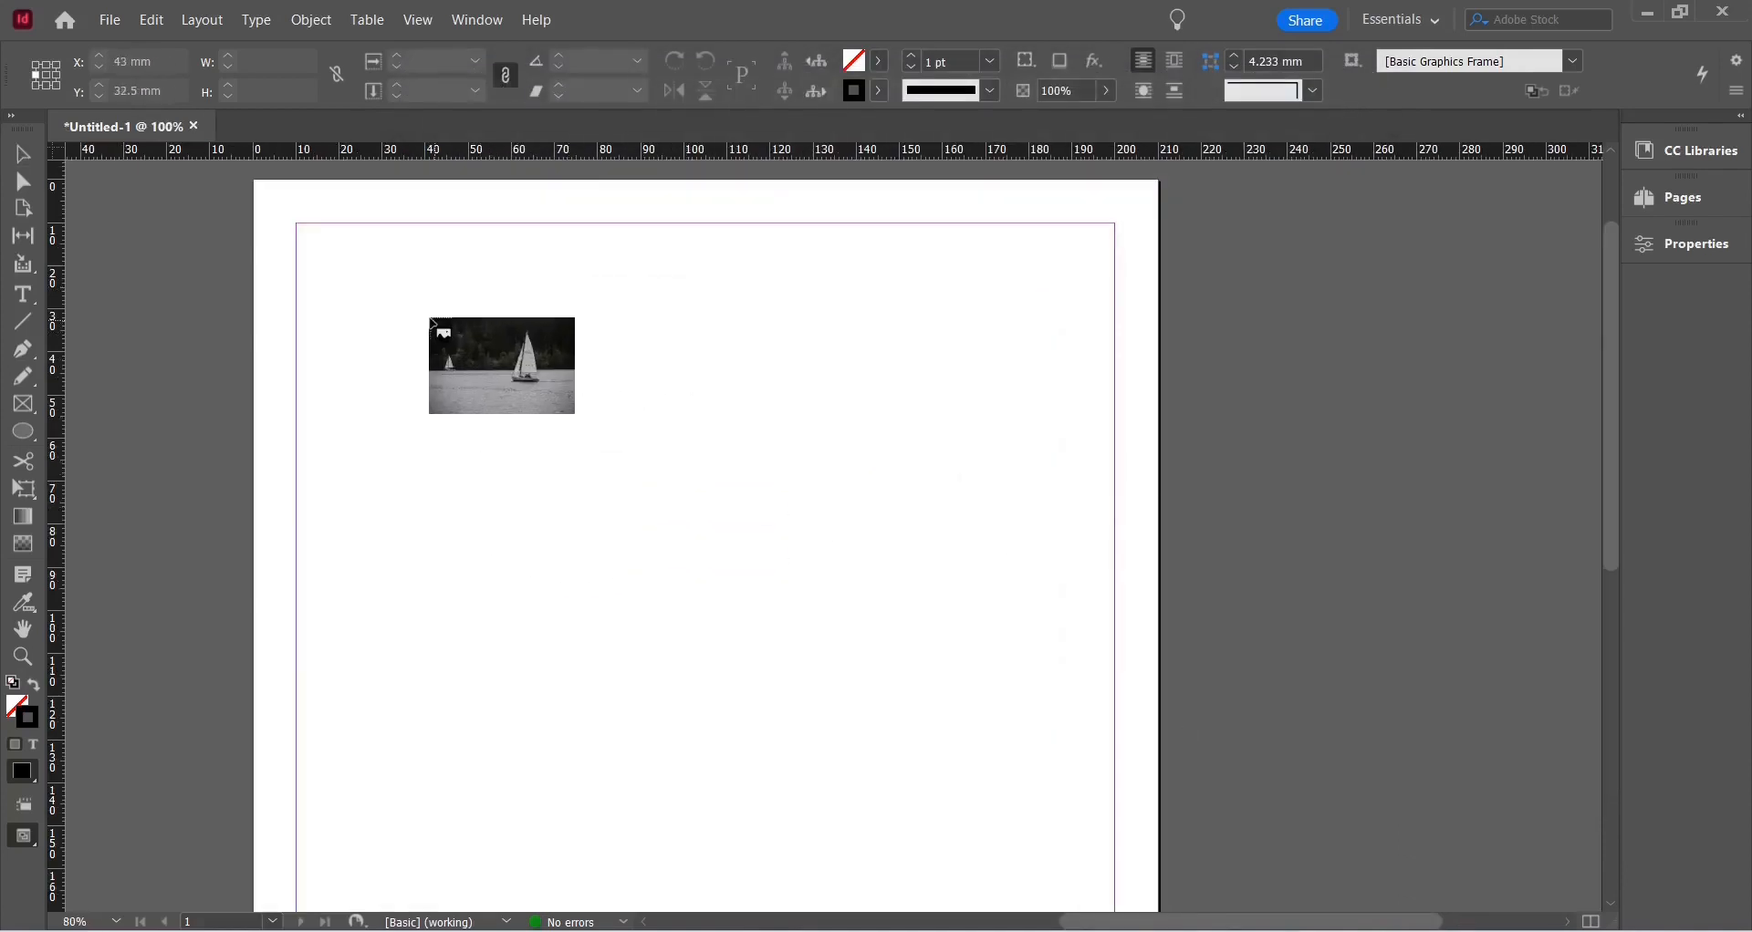
drag(413, 313, 1008, 739)
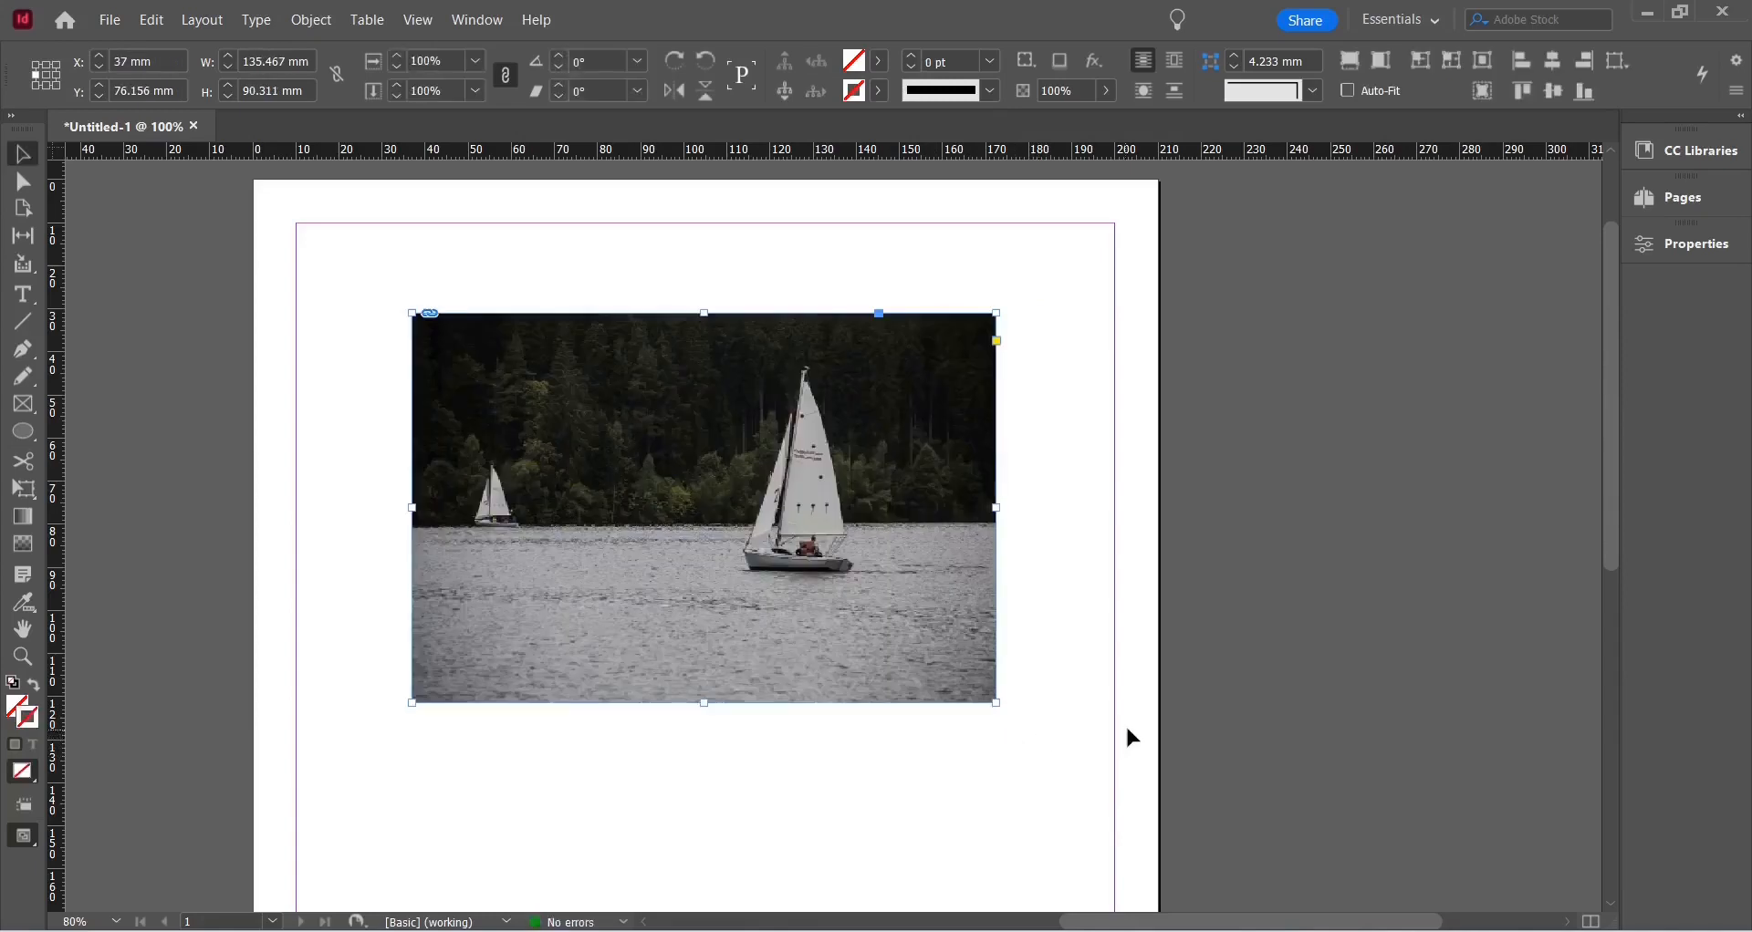
- Select the boat image inside its frame and scale it proportionally to about 131 mm wide and 87 mm high
scroll(1140, 675, down, 2)
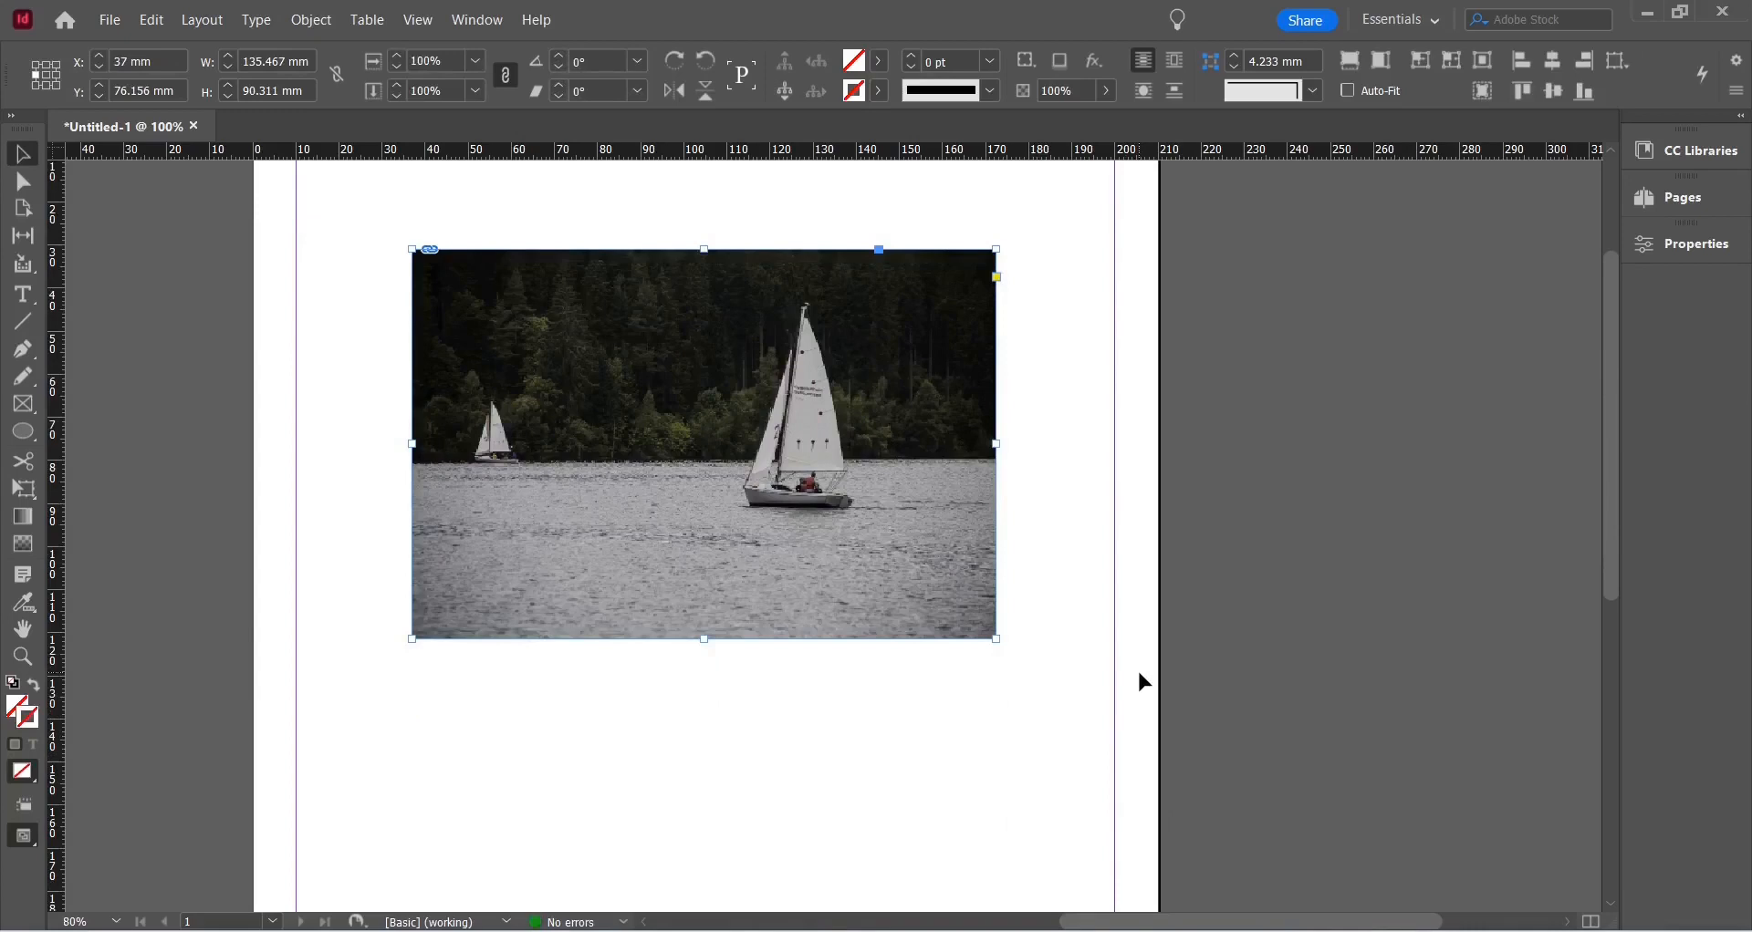
scroll(1139, 675, up, 2)
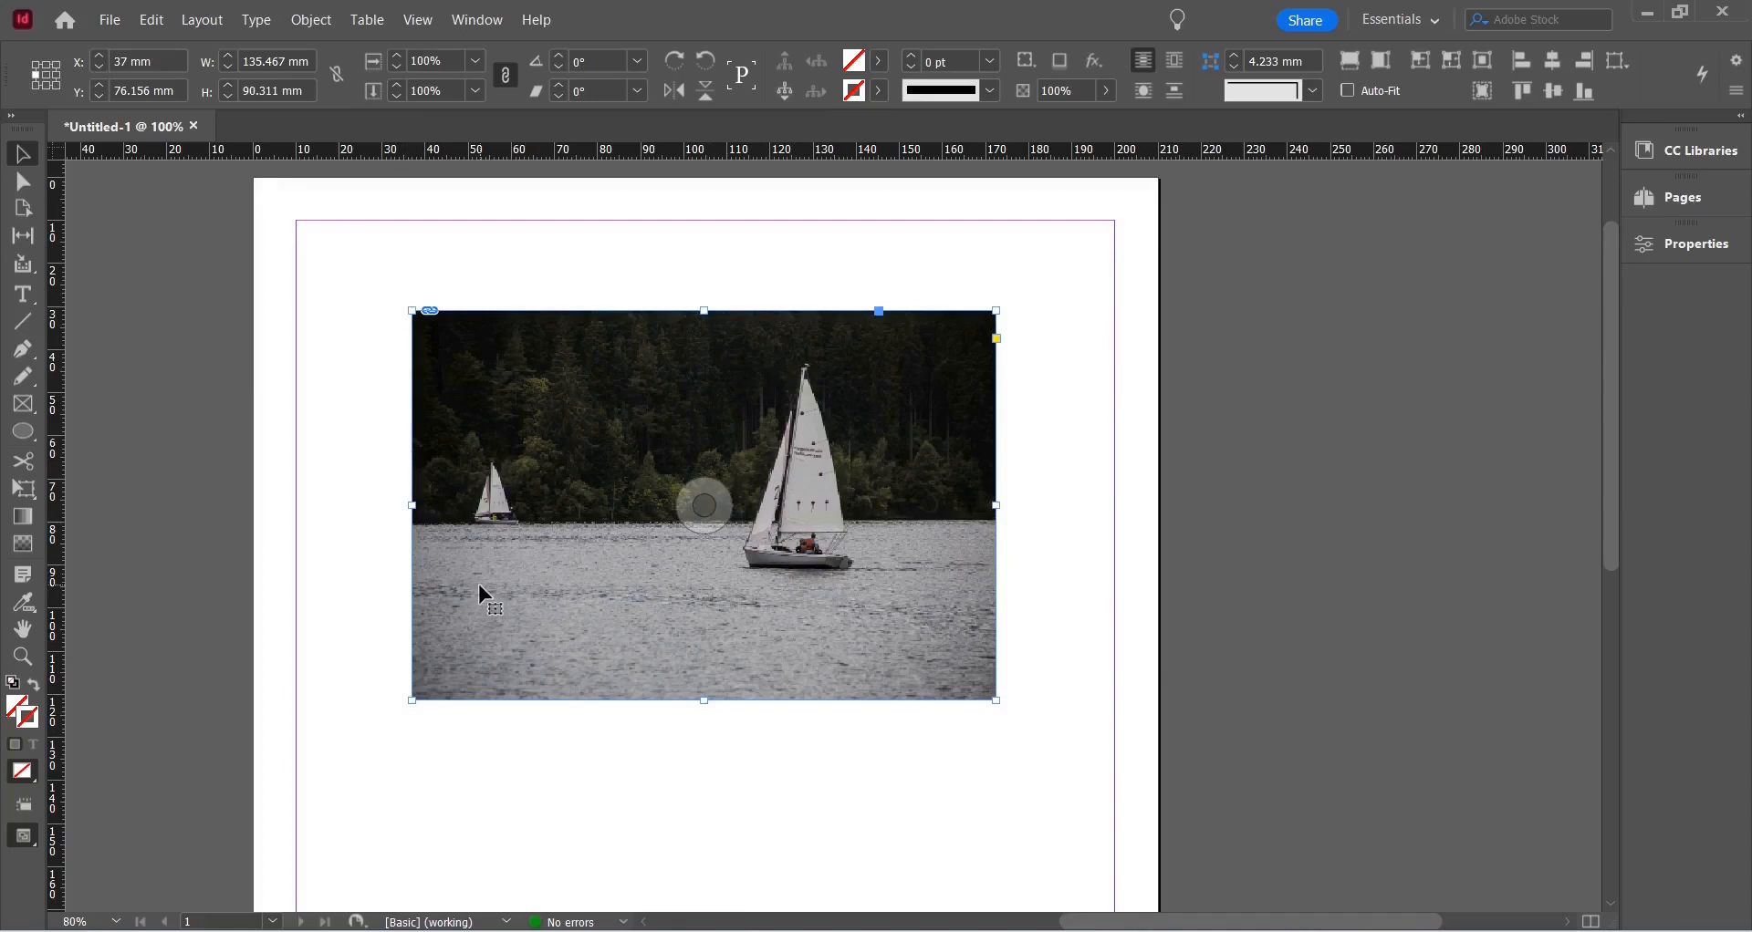
click(698, 513)
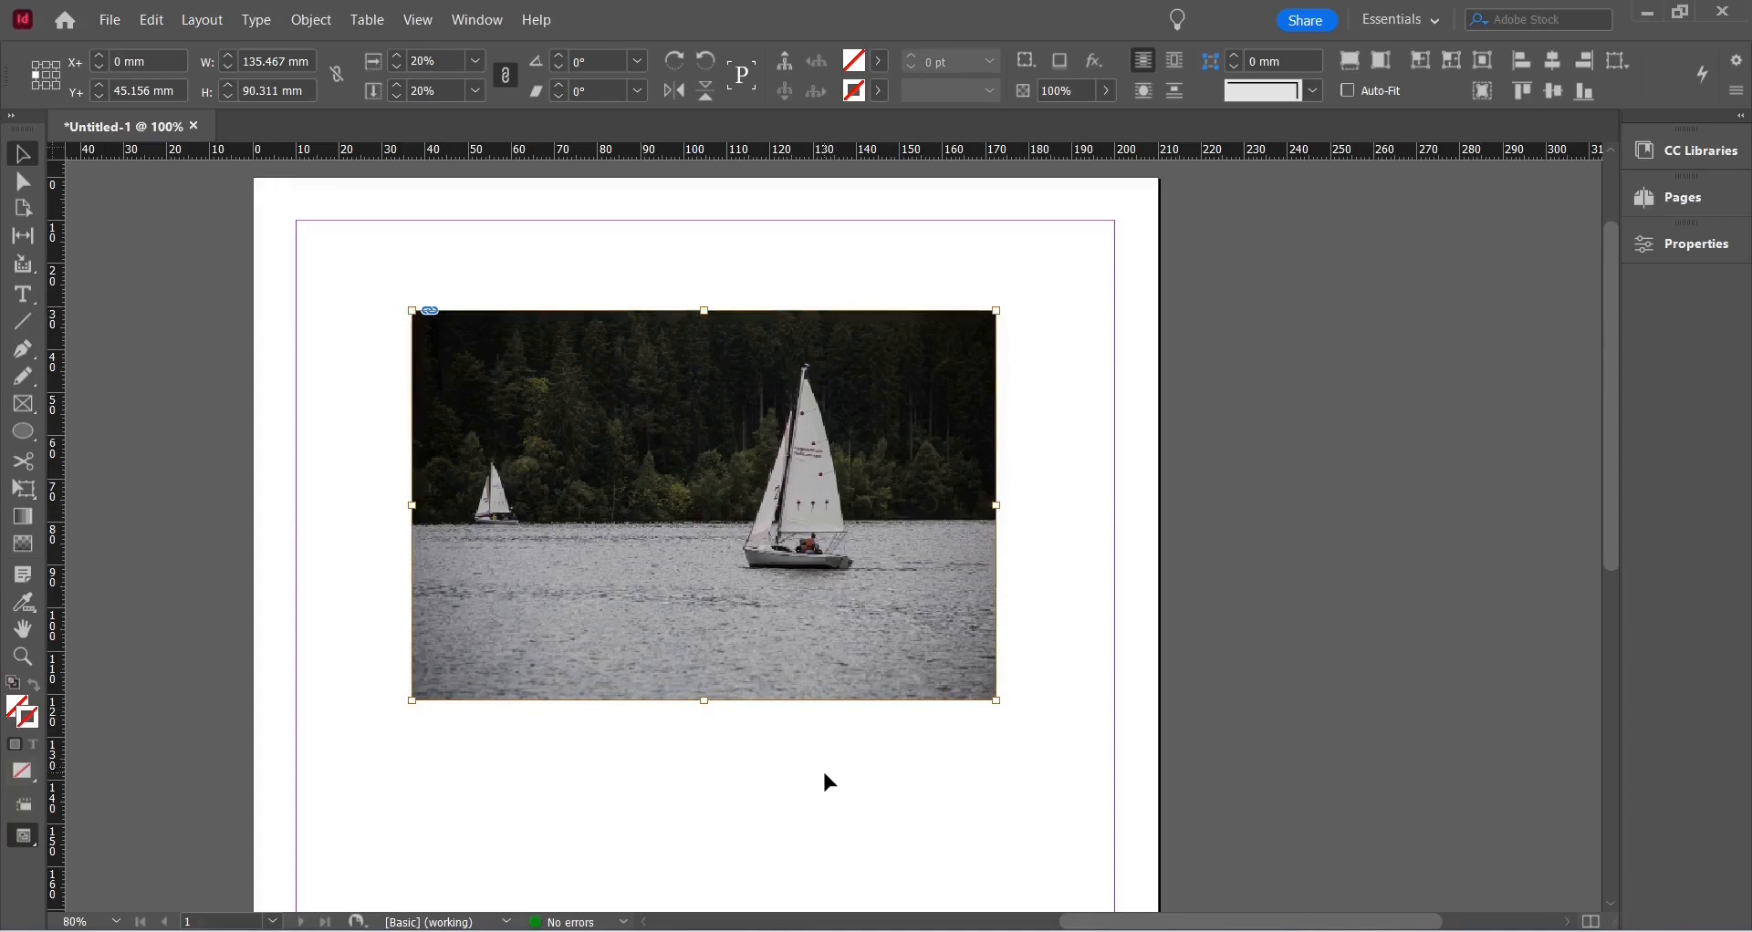
scroll(827, 781, up, 1)
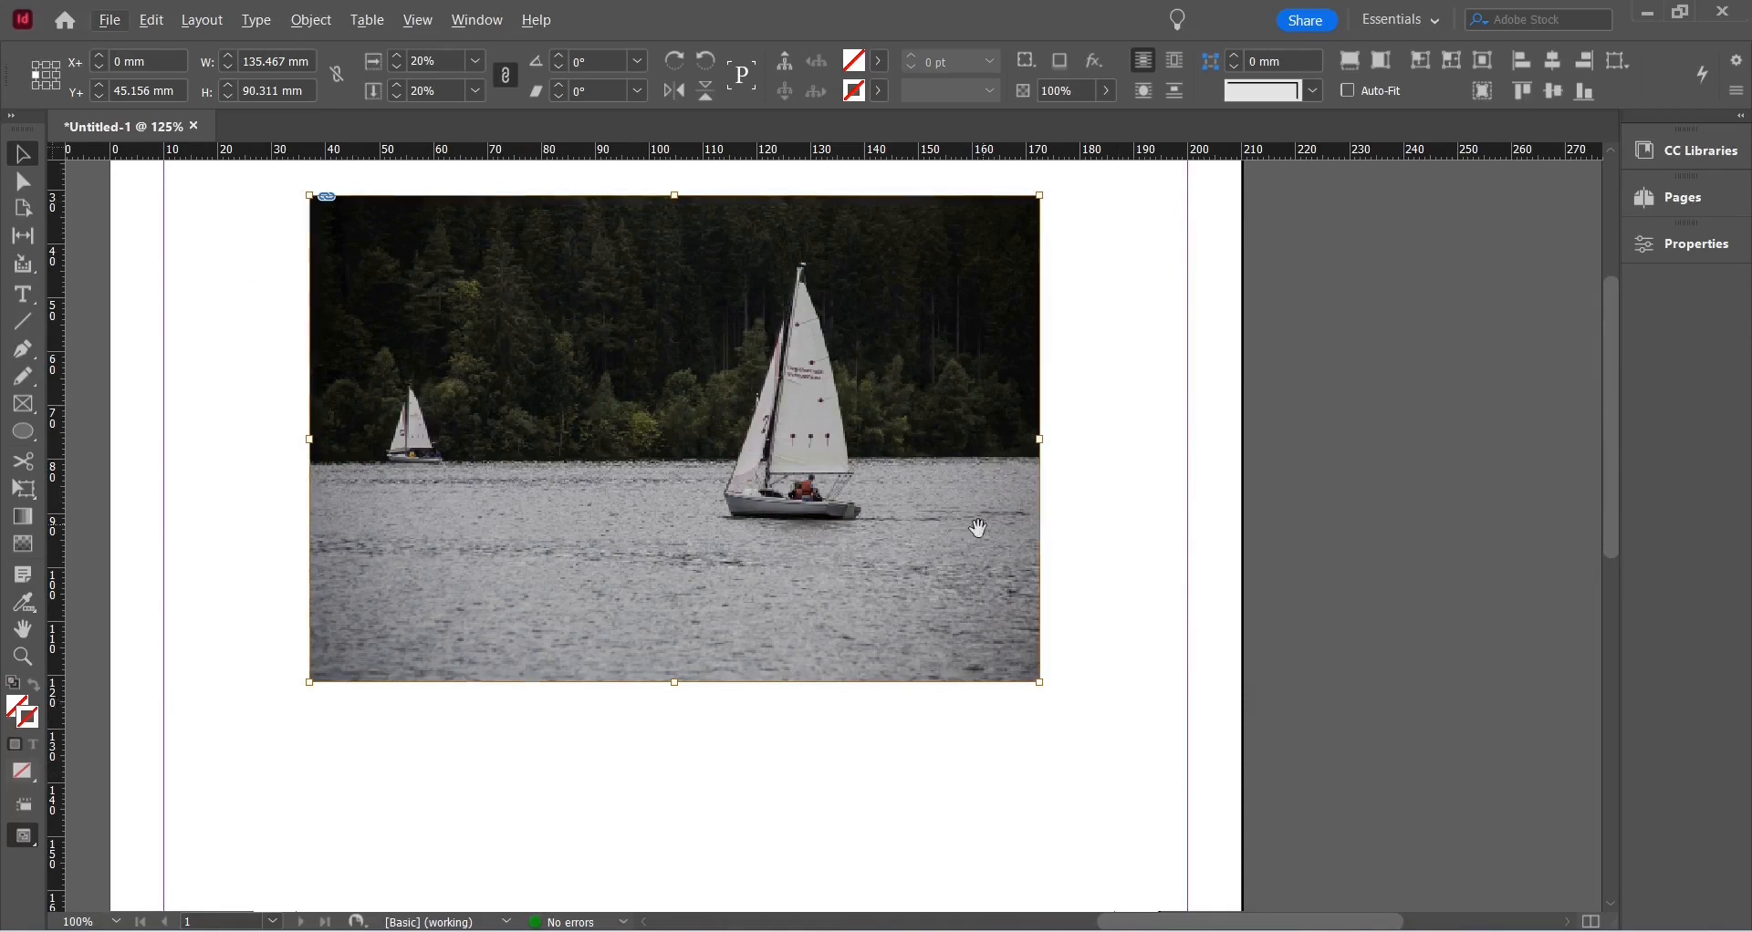
scroll(846, 797, up, 2)
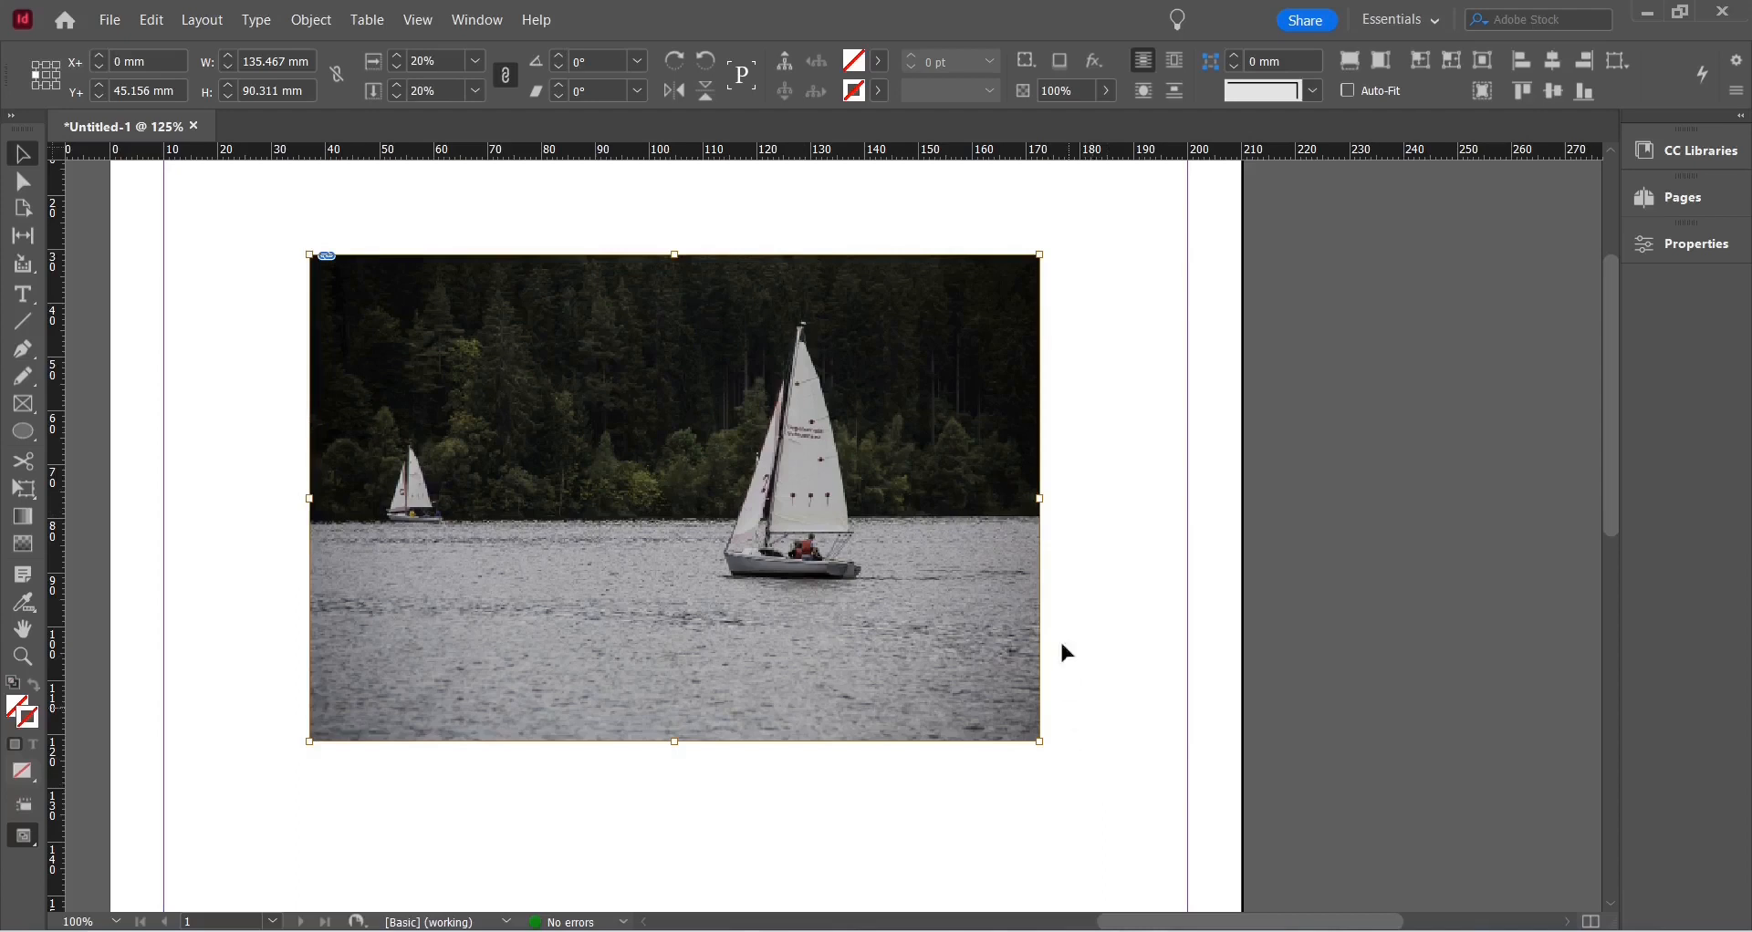
drag(1041, 256, 987, 270)
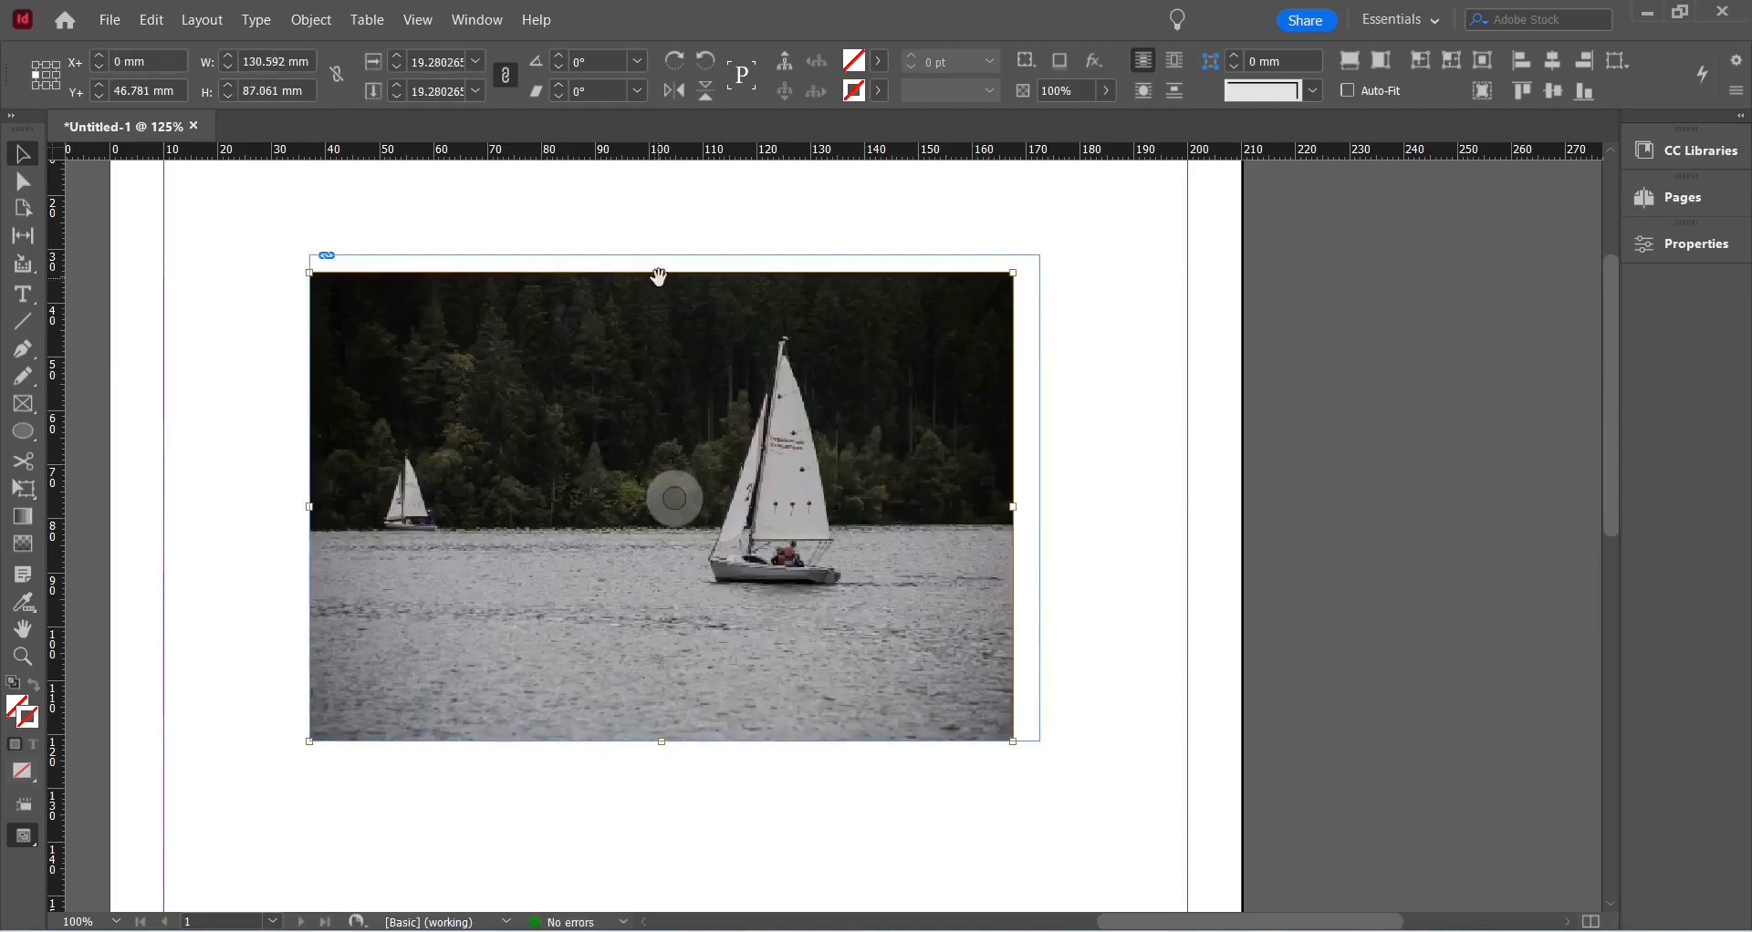
- Try squashing the boat image inside its frame to about 118 × 20 mm, and undo all the image scaling
drag(660, 273, 675, 497)
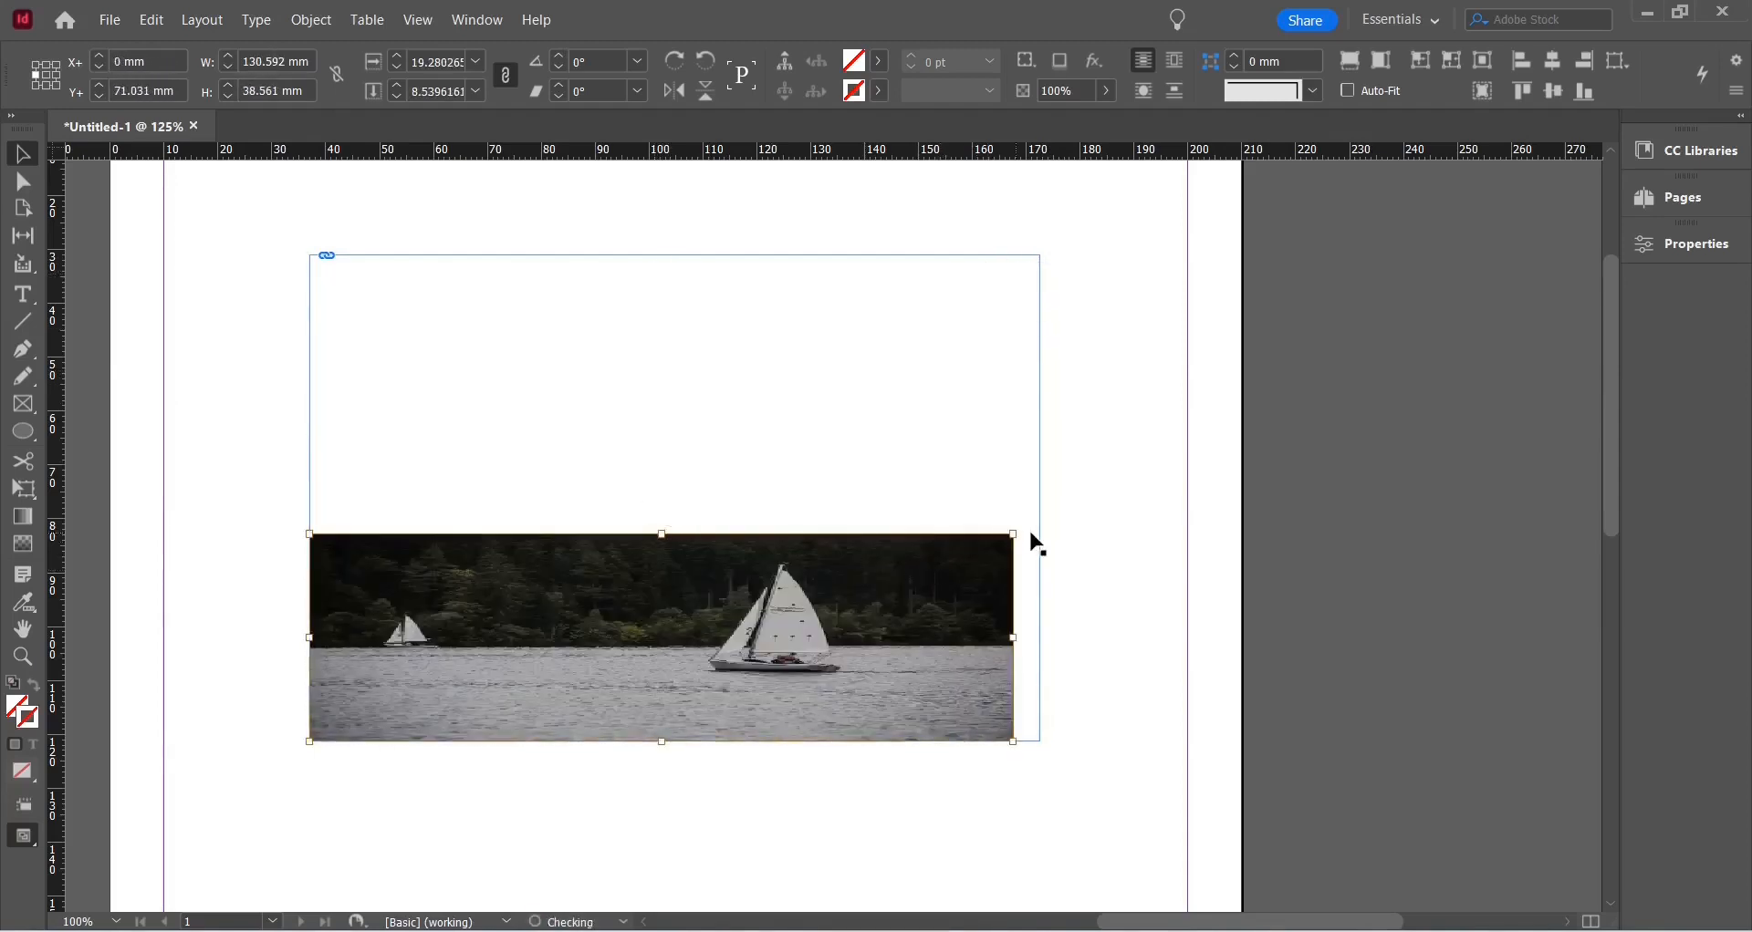
drag(1015, 533, 962, 605)
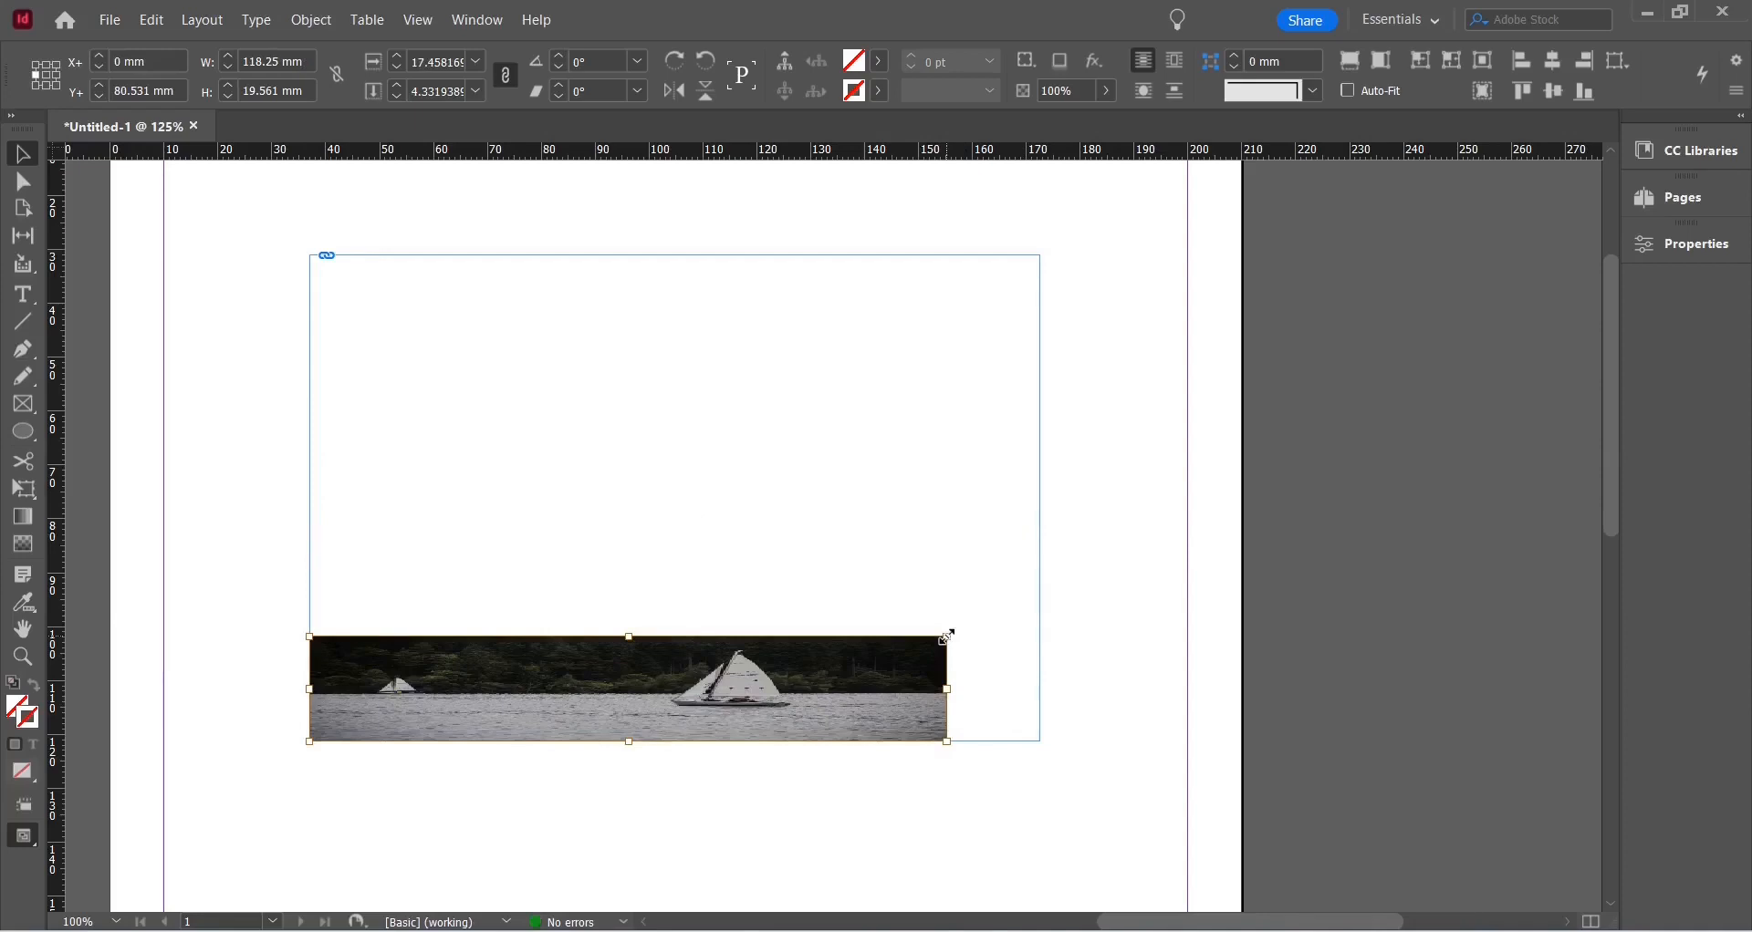
double_click(946, 637)
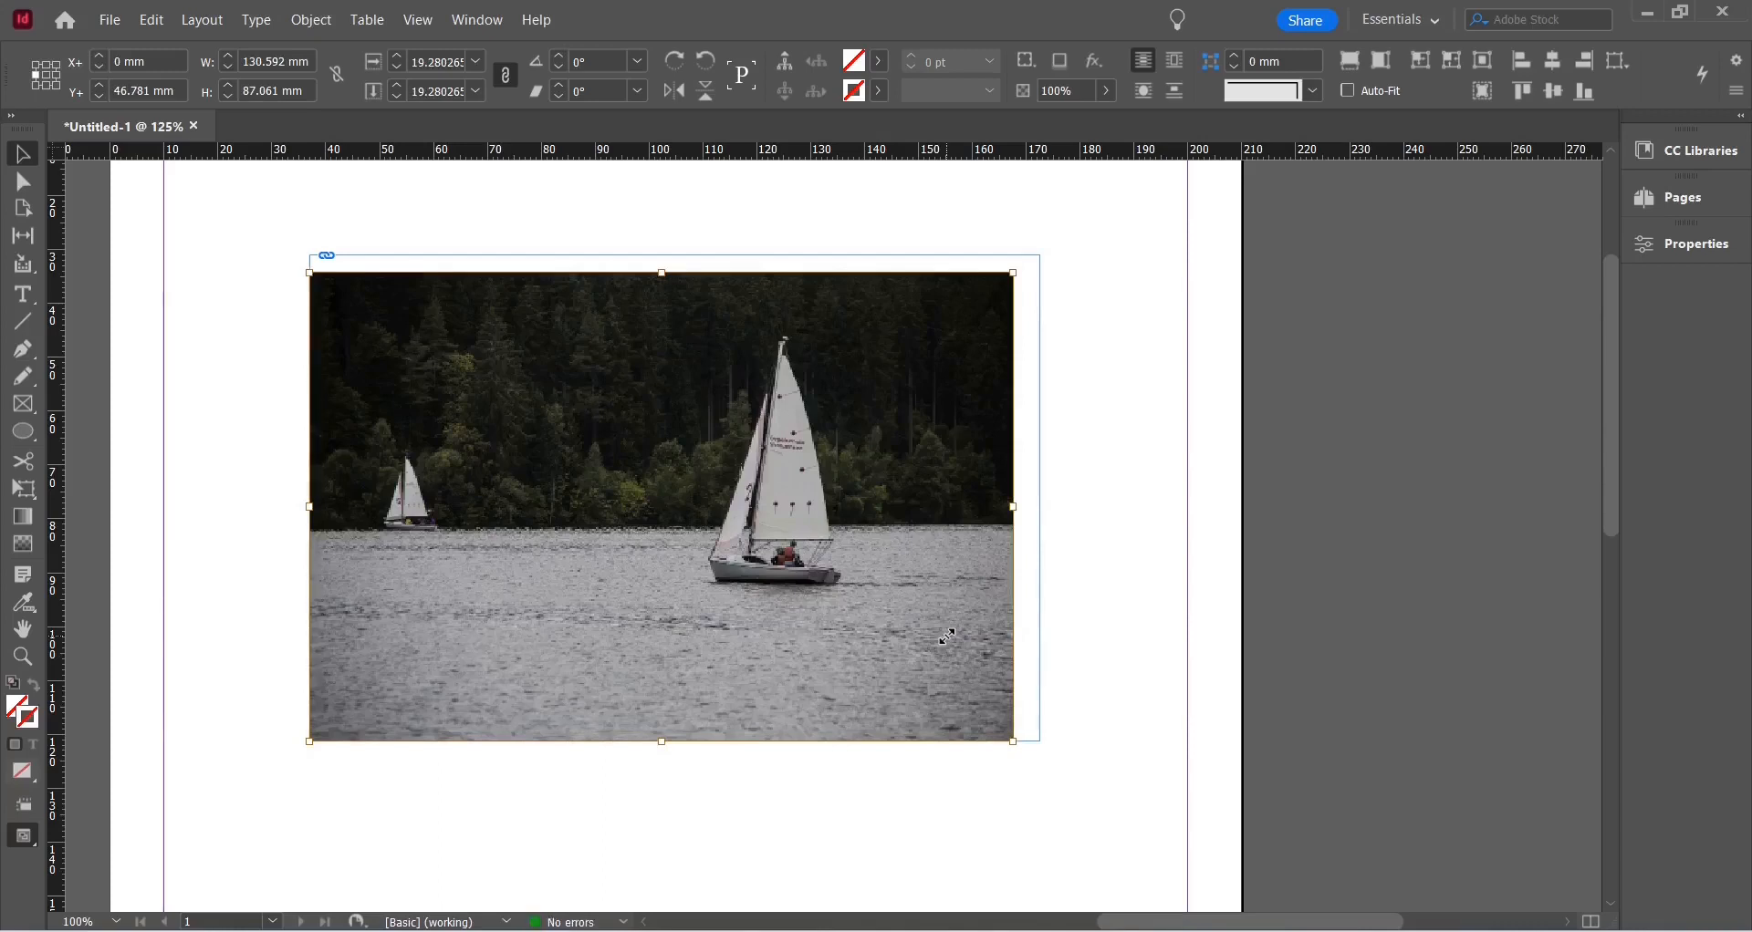
key(ctrl+z)
key(ctrl+z)
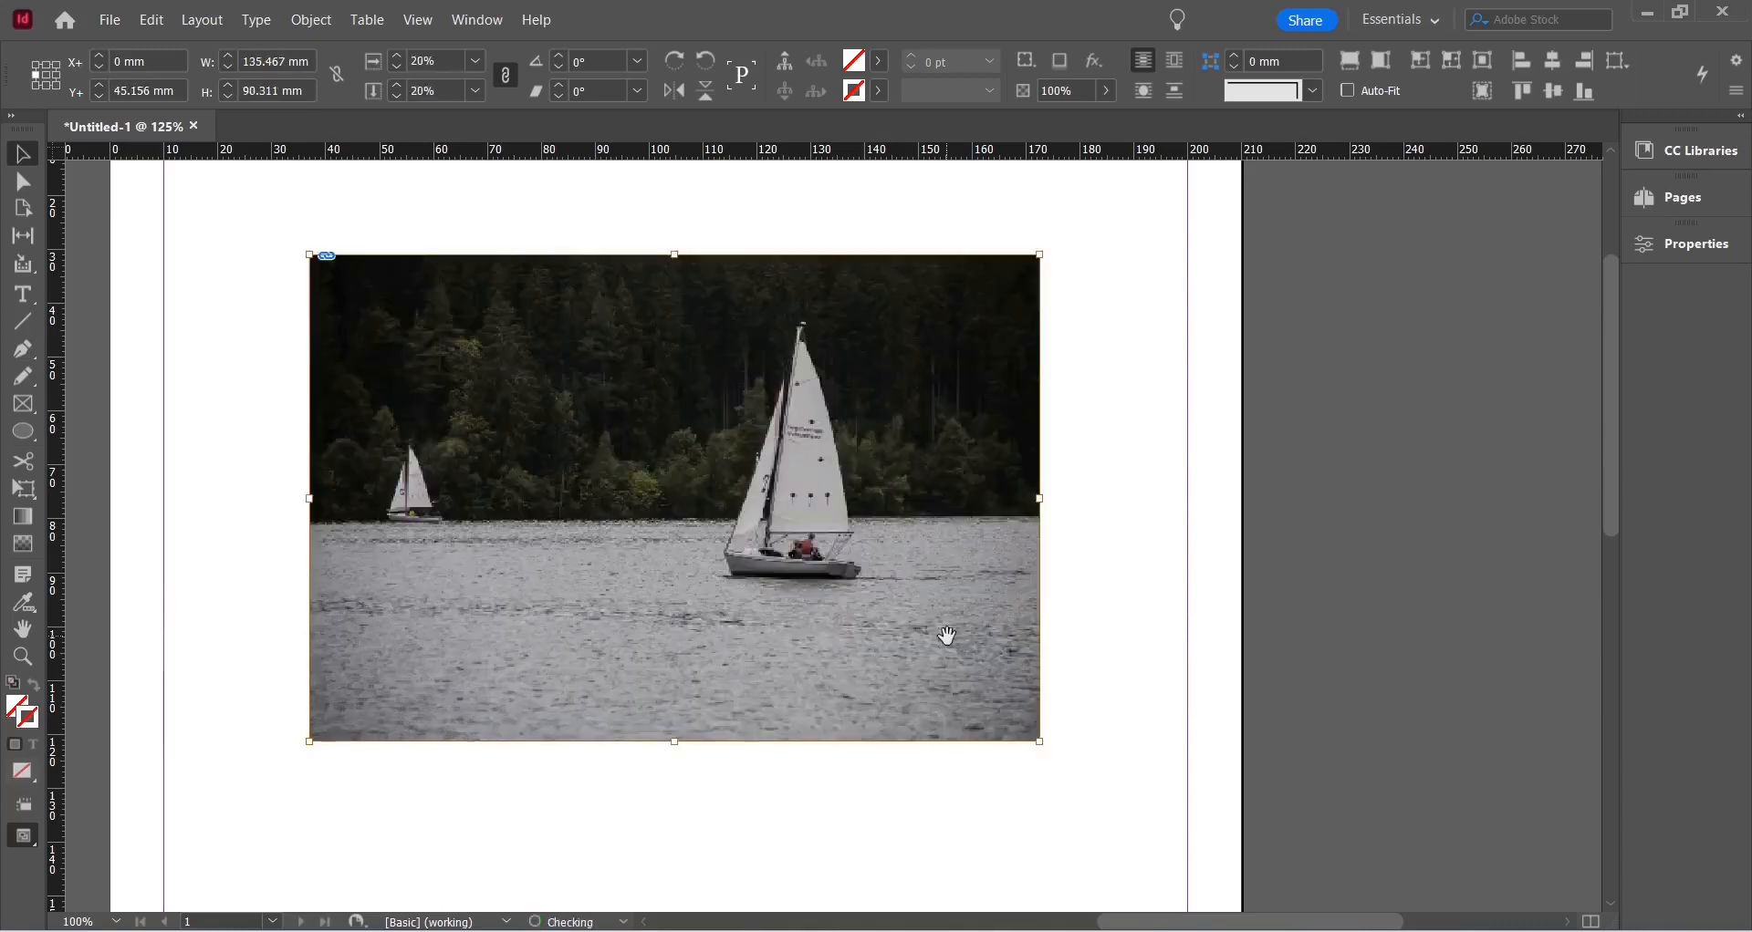
- Resize only the boat image's frame from its corners, without scaling the picture, to about 143 mm wide and 85 mm high
click(438, 328)
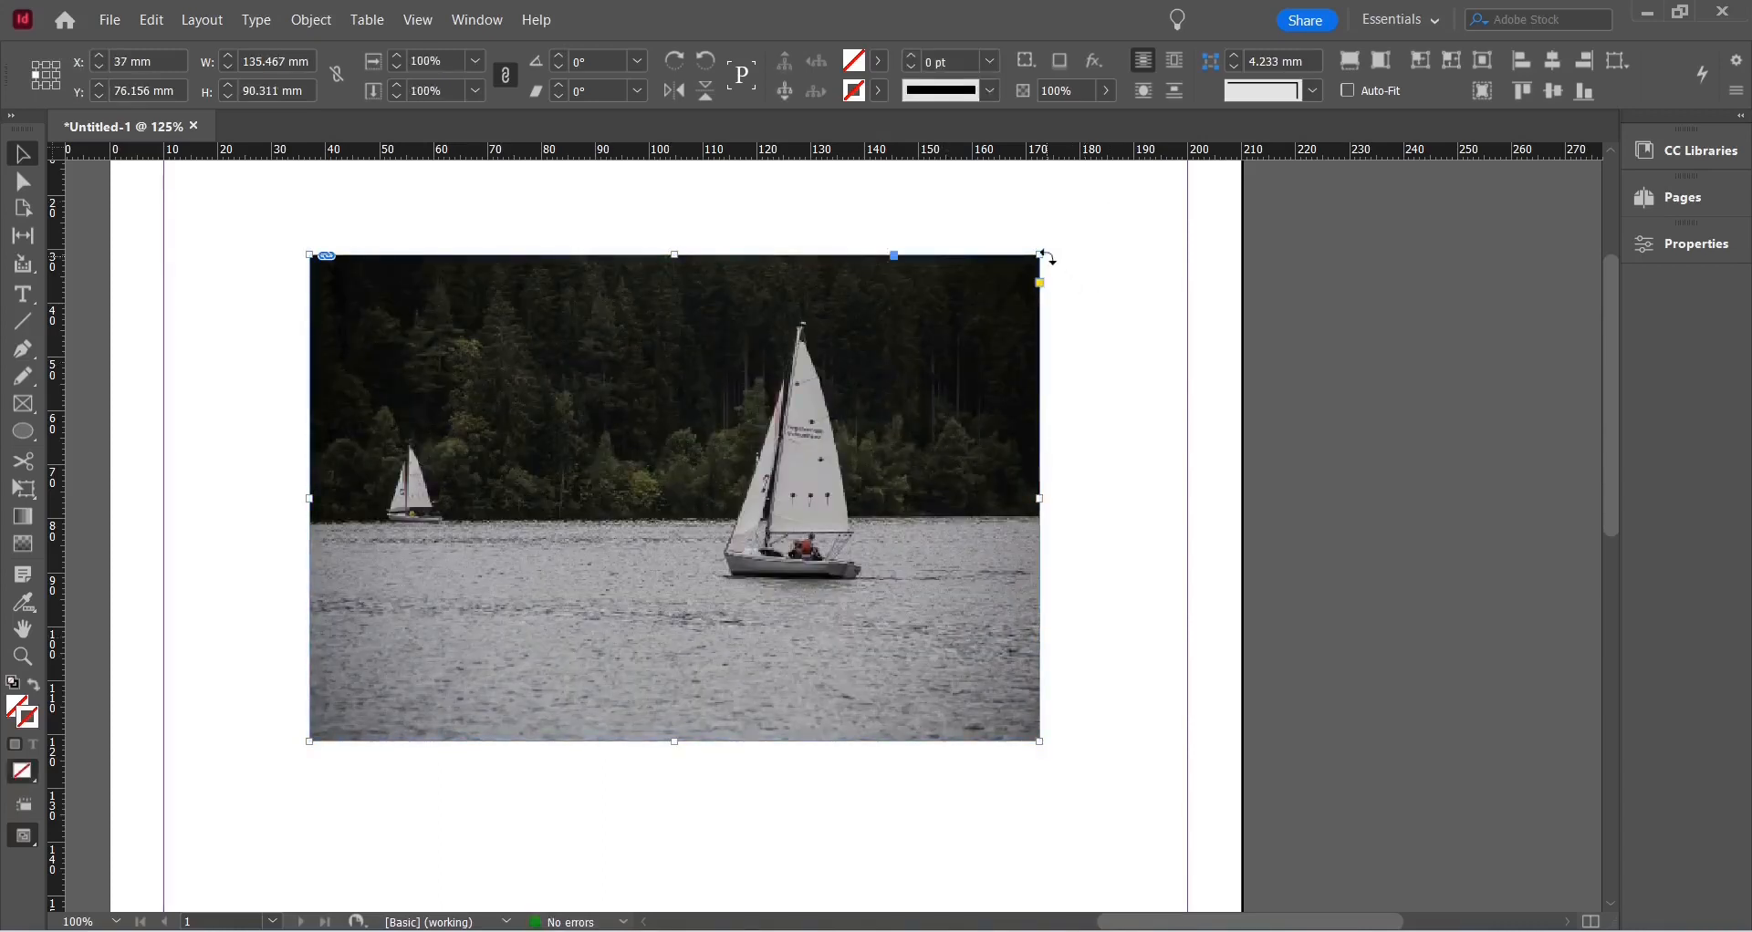
drag(1041, 256, 1119, 186)
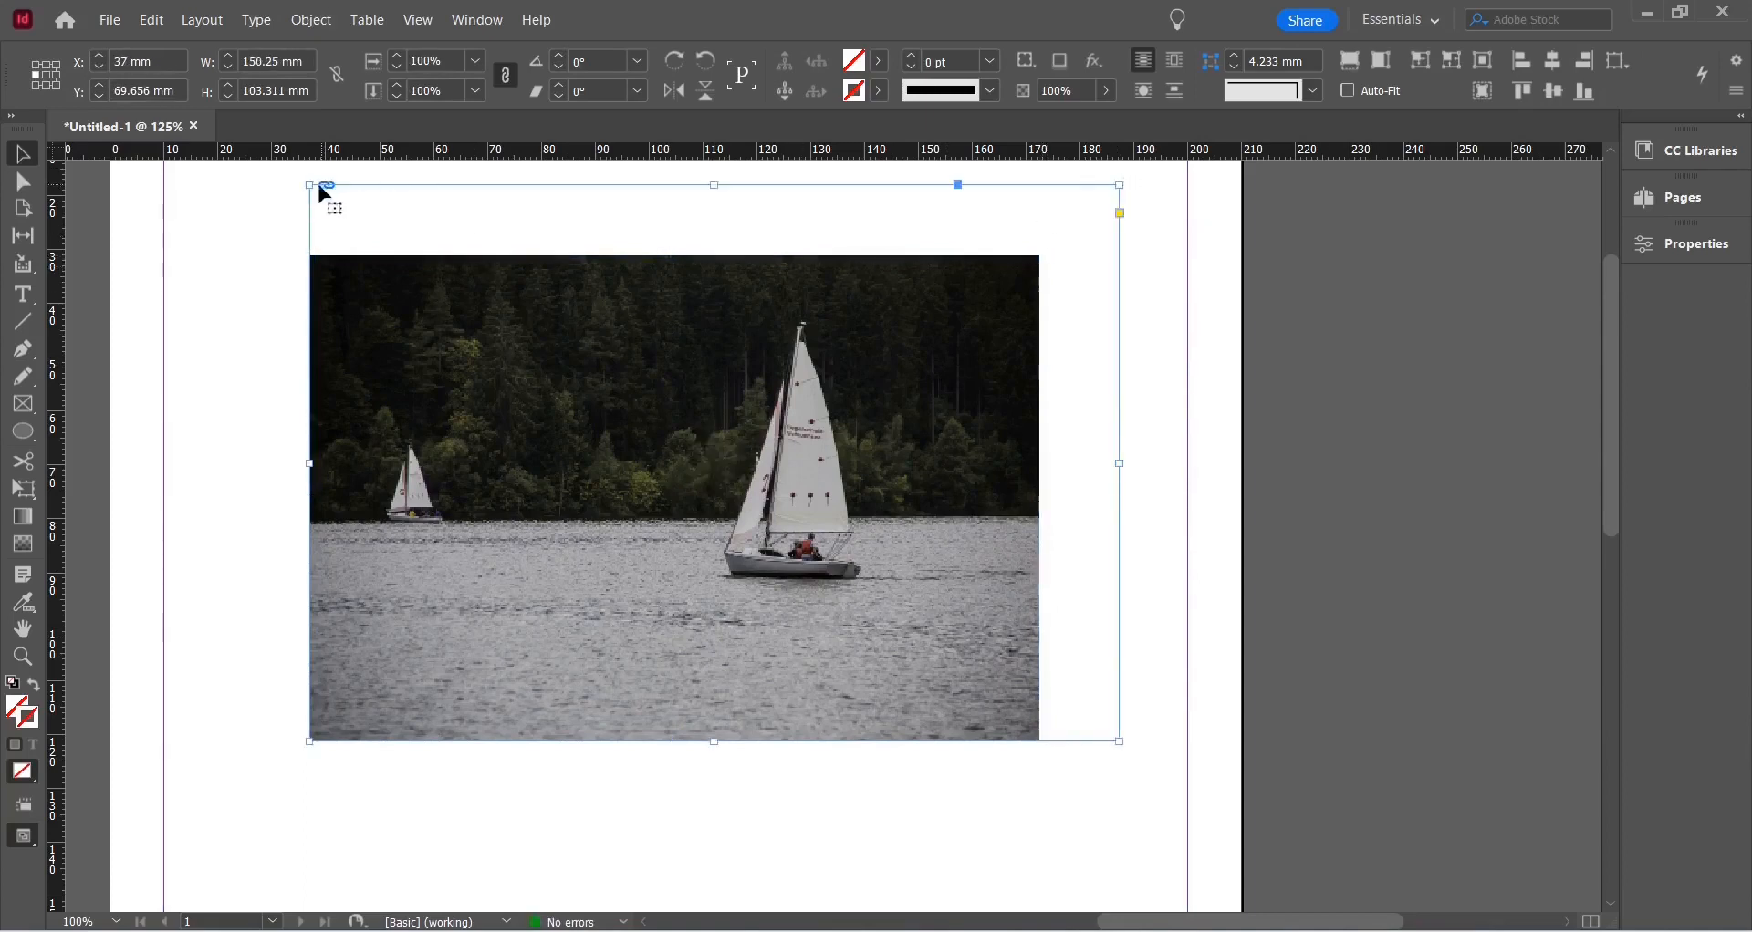
drag(309, 184, 243, 277)
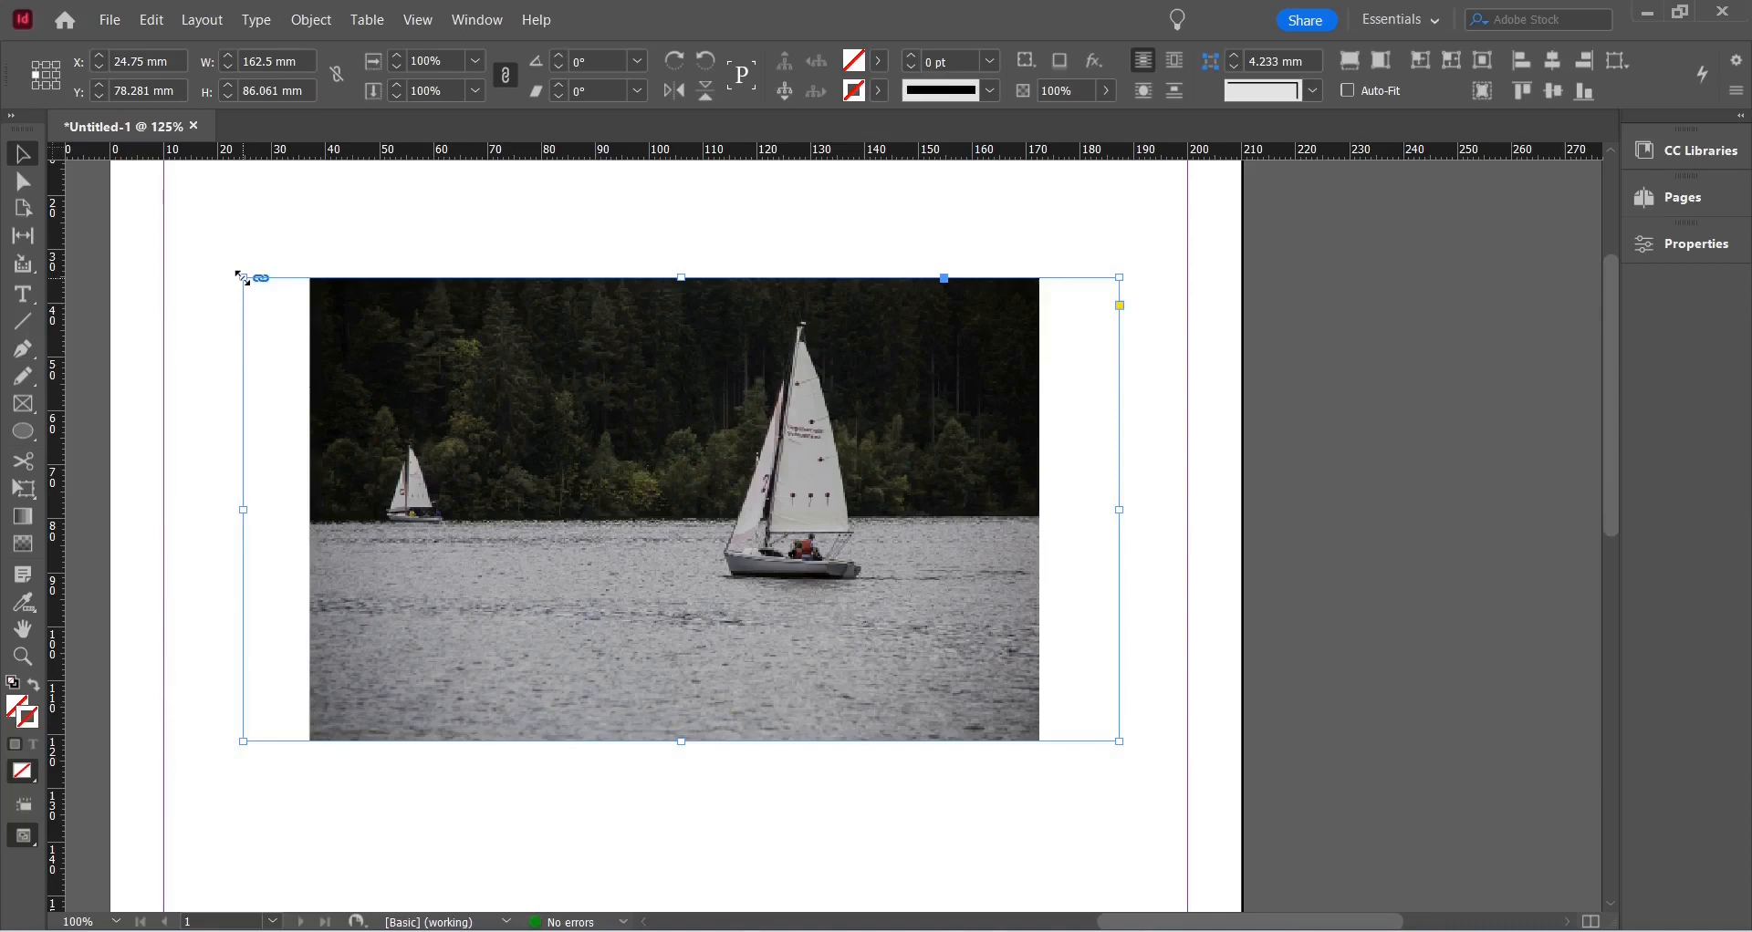
drag(243, 277, 309, 362)
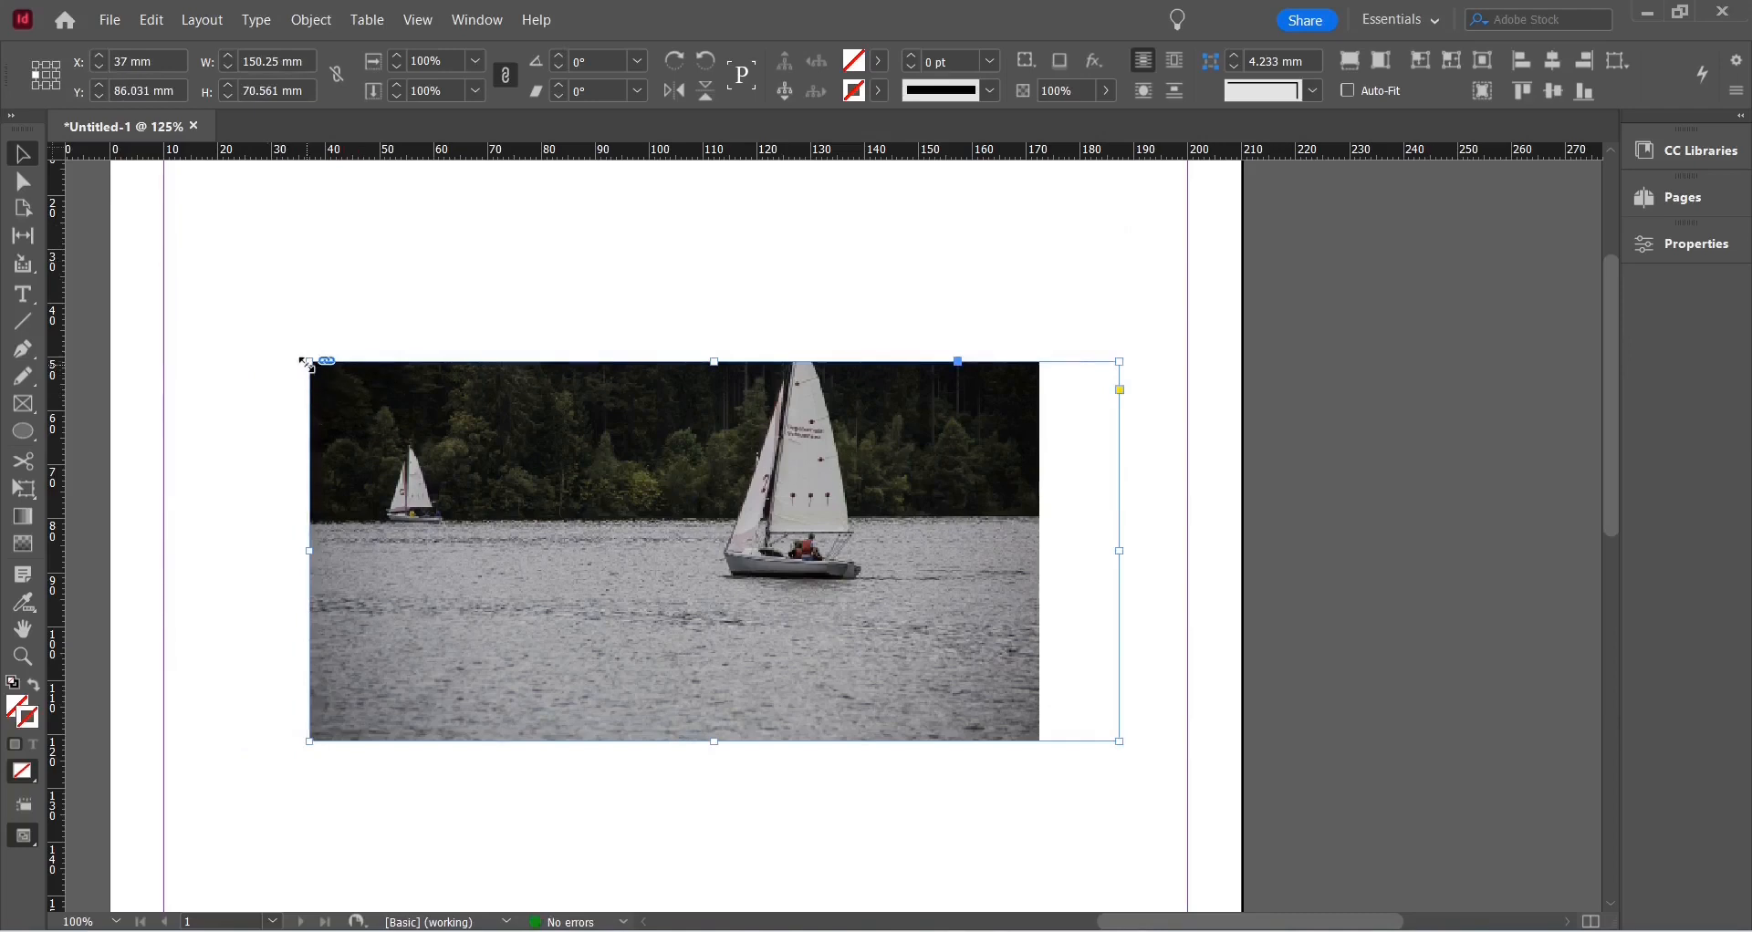
click(713, 551)
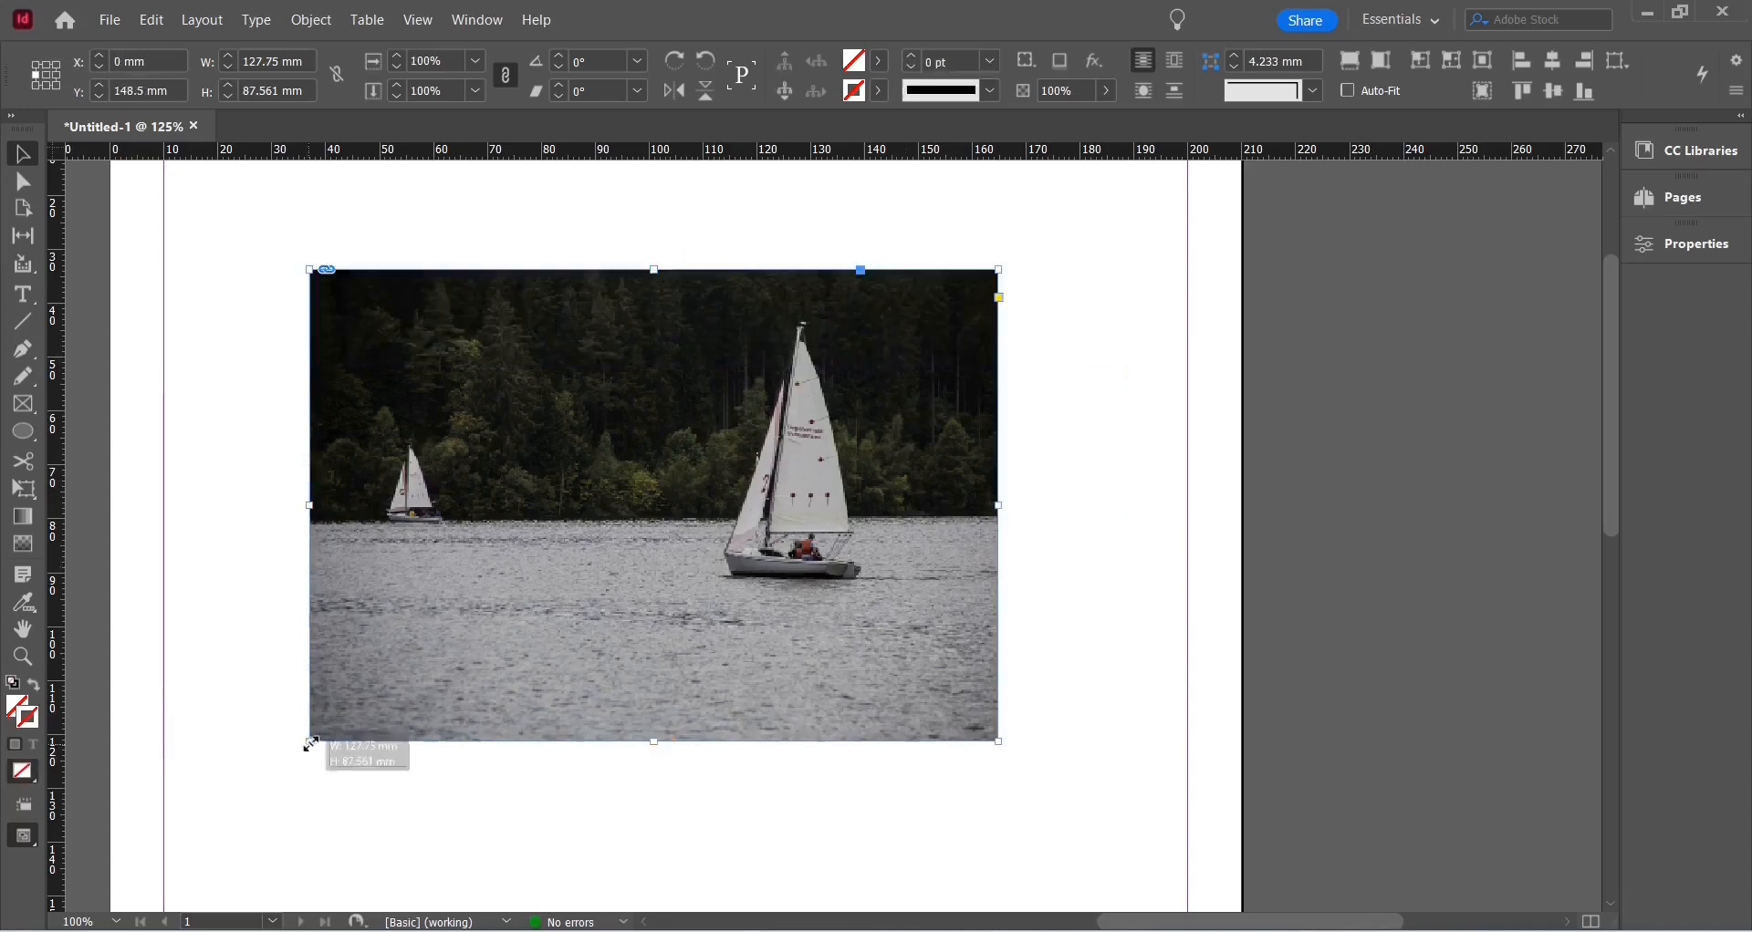
drag(312, 741, 228, 728)
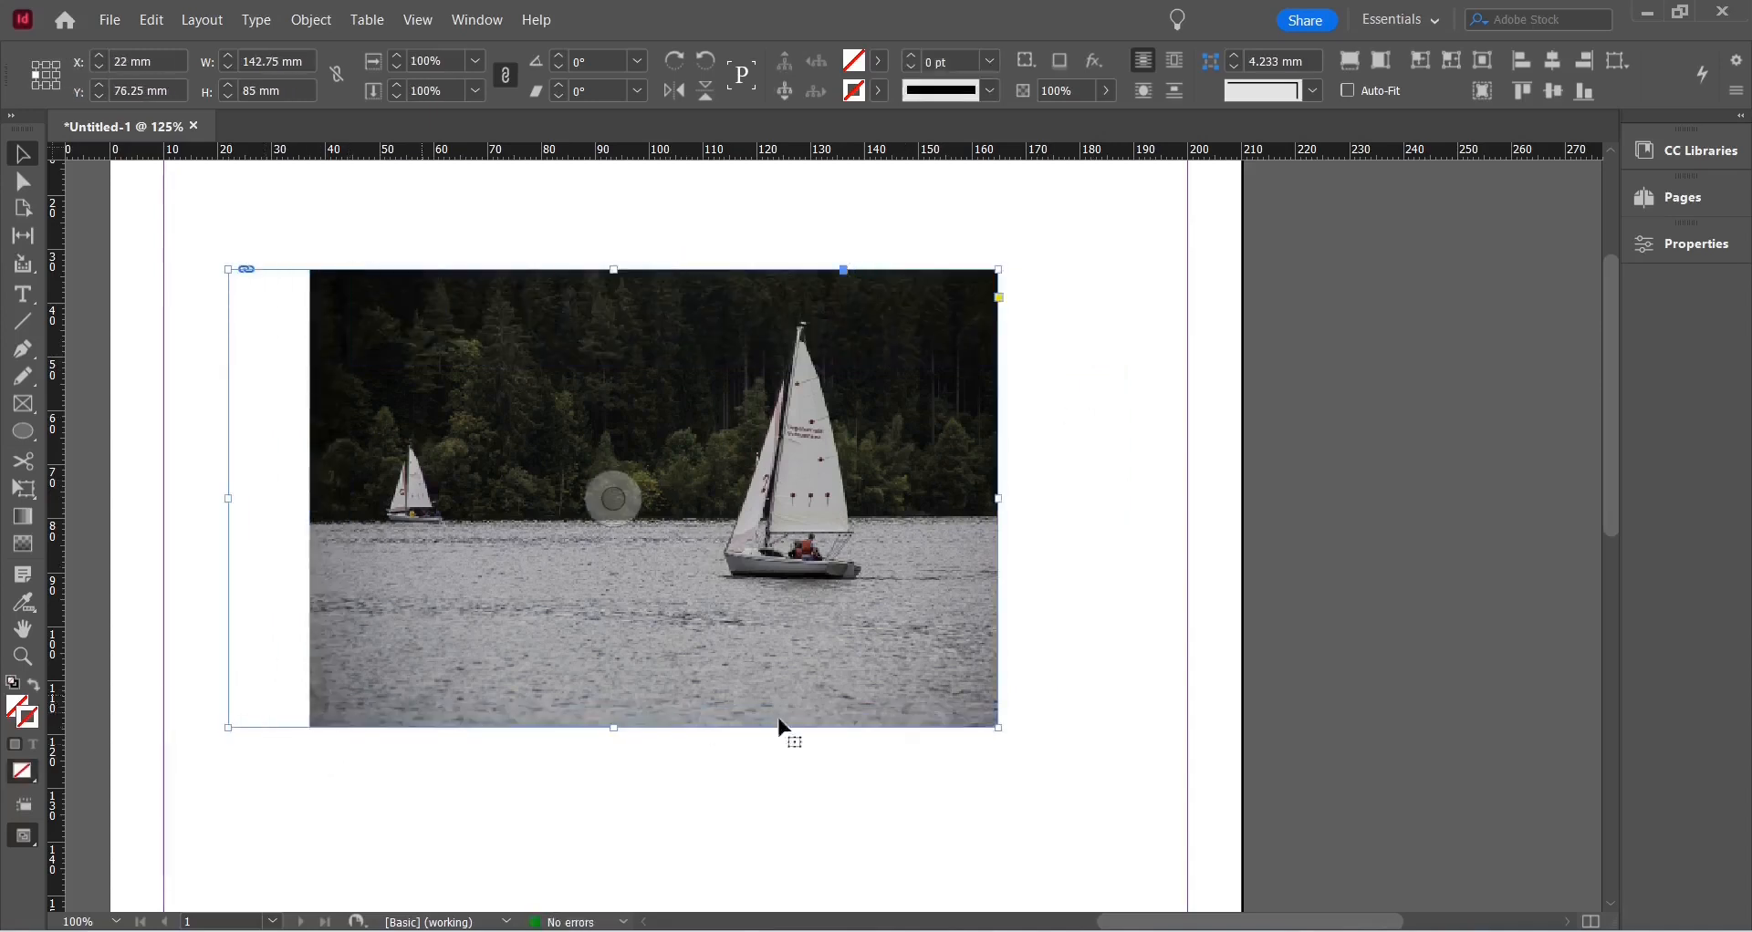
- Enlarge only the boat image's frame to about 158.5 mm wide and 94.5 mm high, and deselect it
drag(1000, 728, 1078, 747)
drag(1076, 271, 1083, 238)
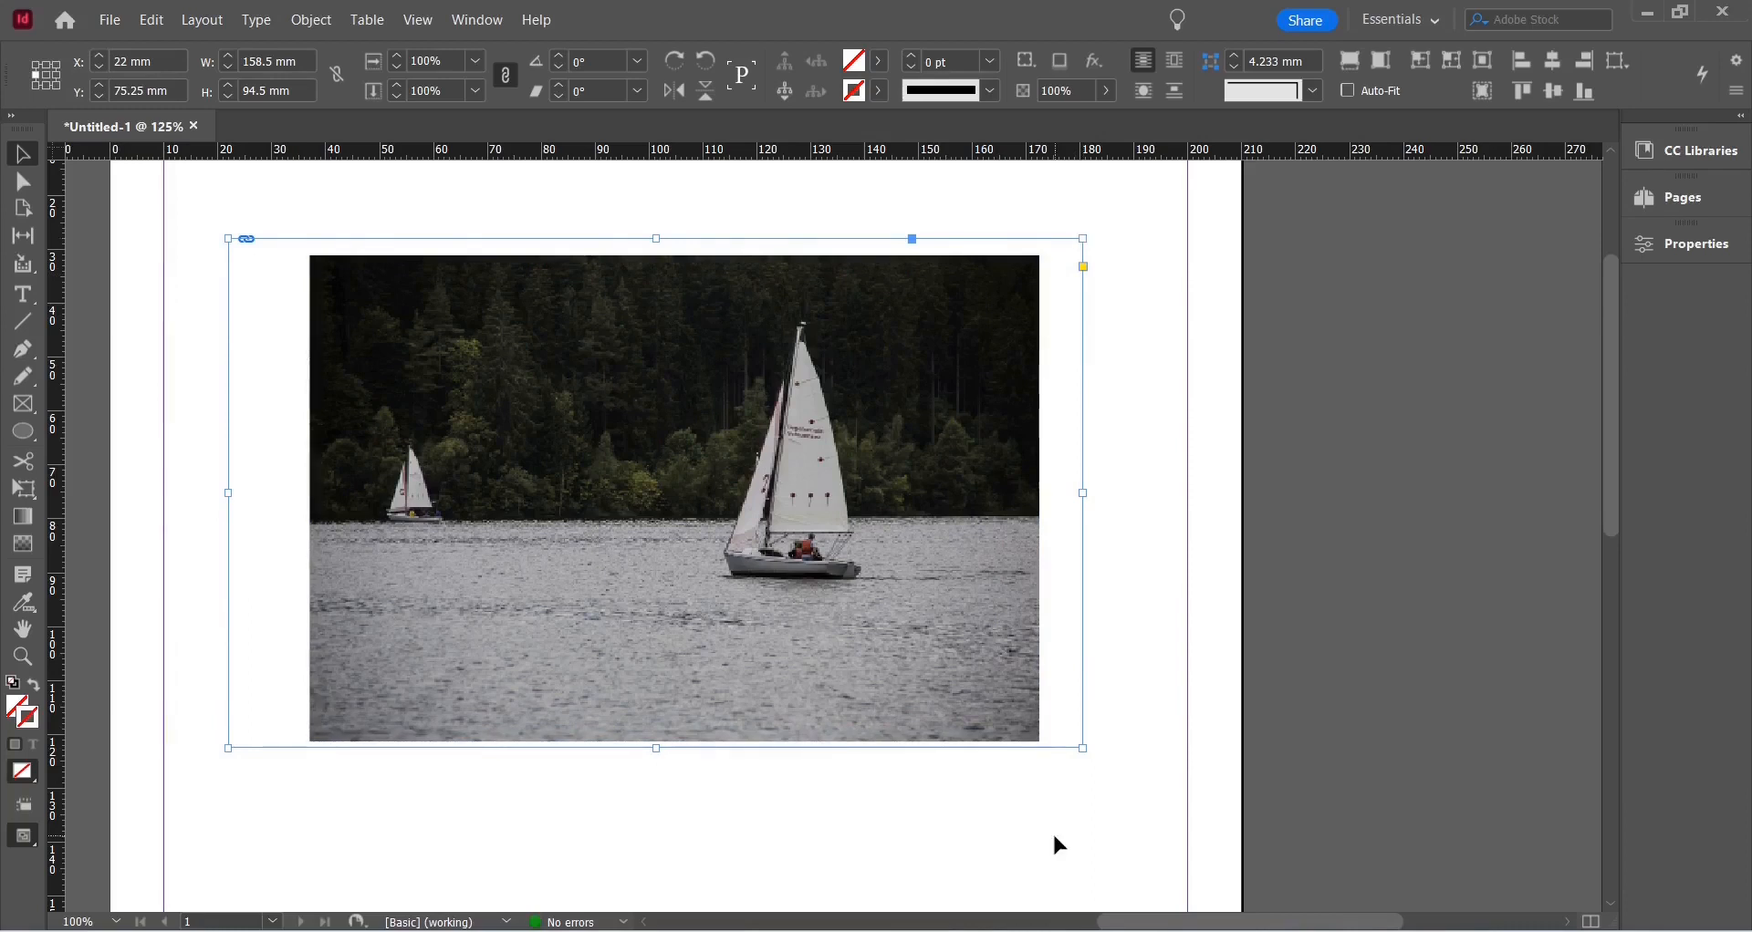
scroll(1053, 836, down, 1)
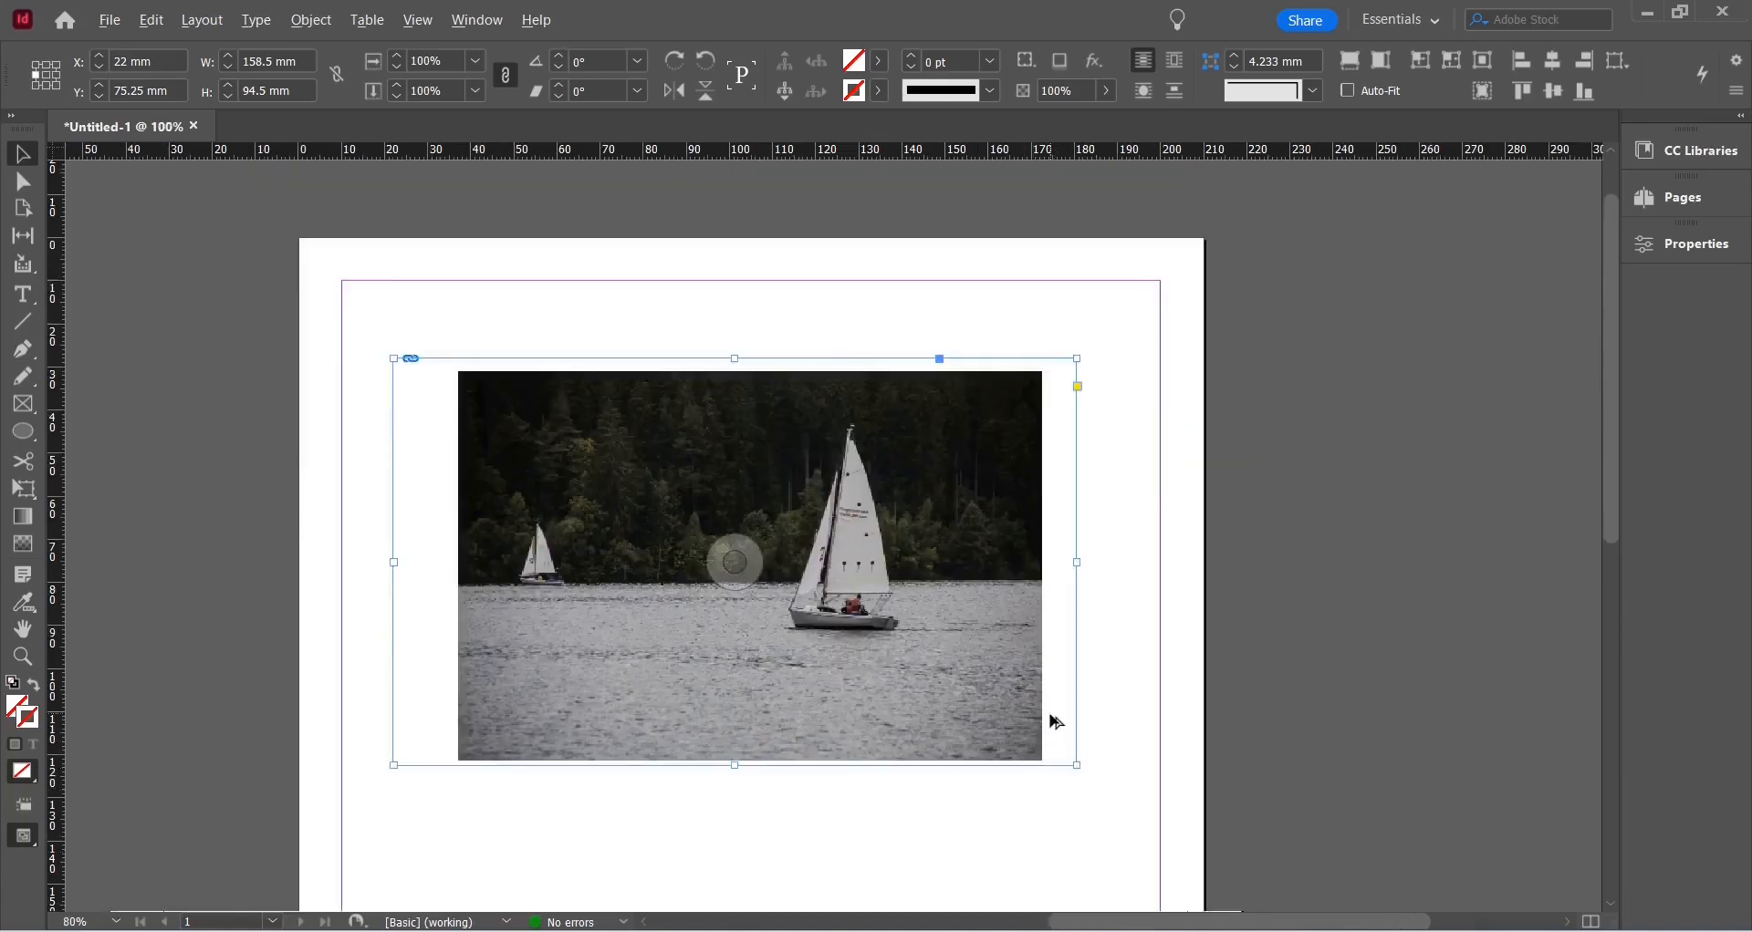
click(1099, 706)
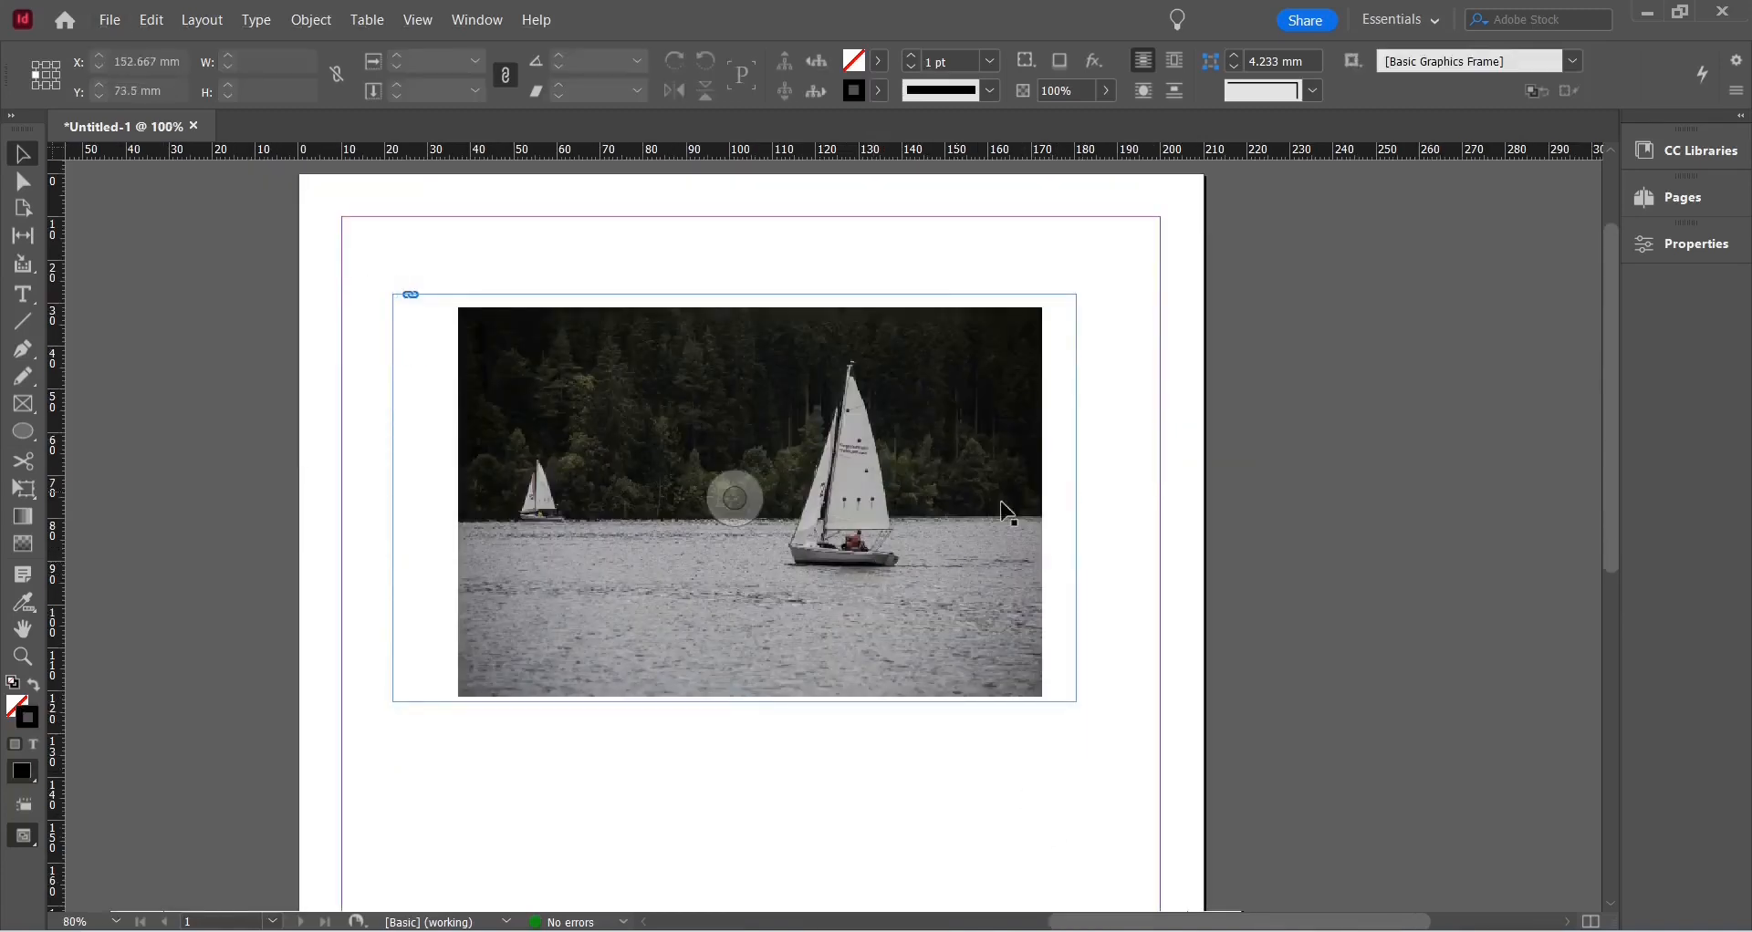
- Set the boat image's display performance to High Quality Display
scroll(909, 498, up, 1)
scroll(909, 498, up, 2)
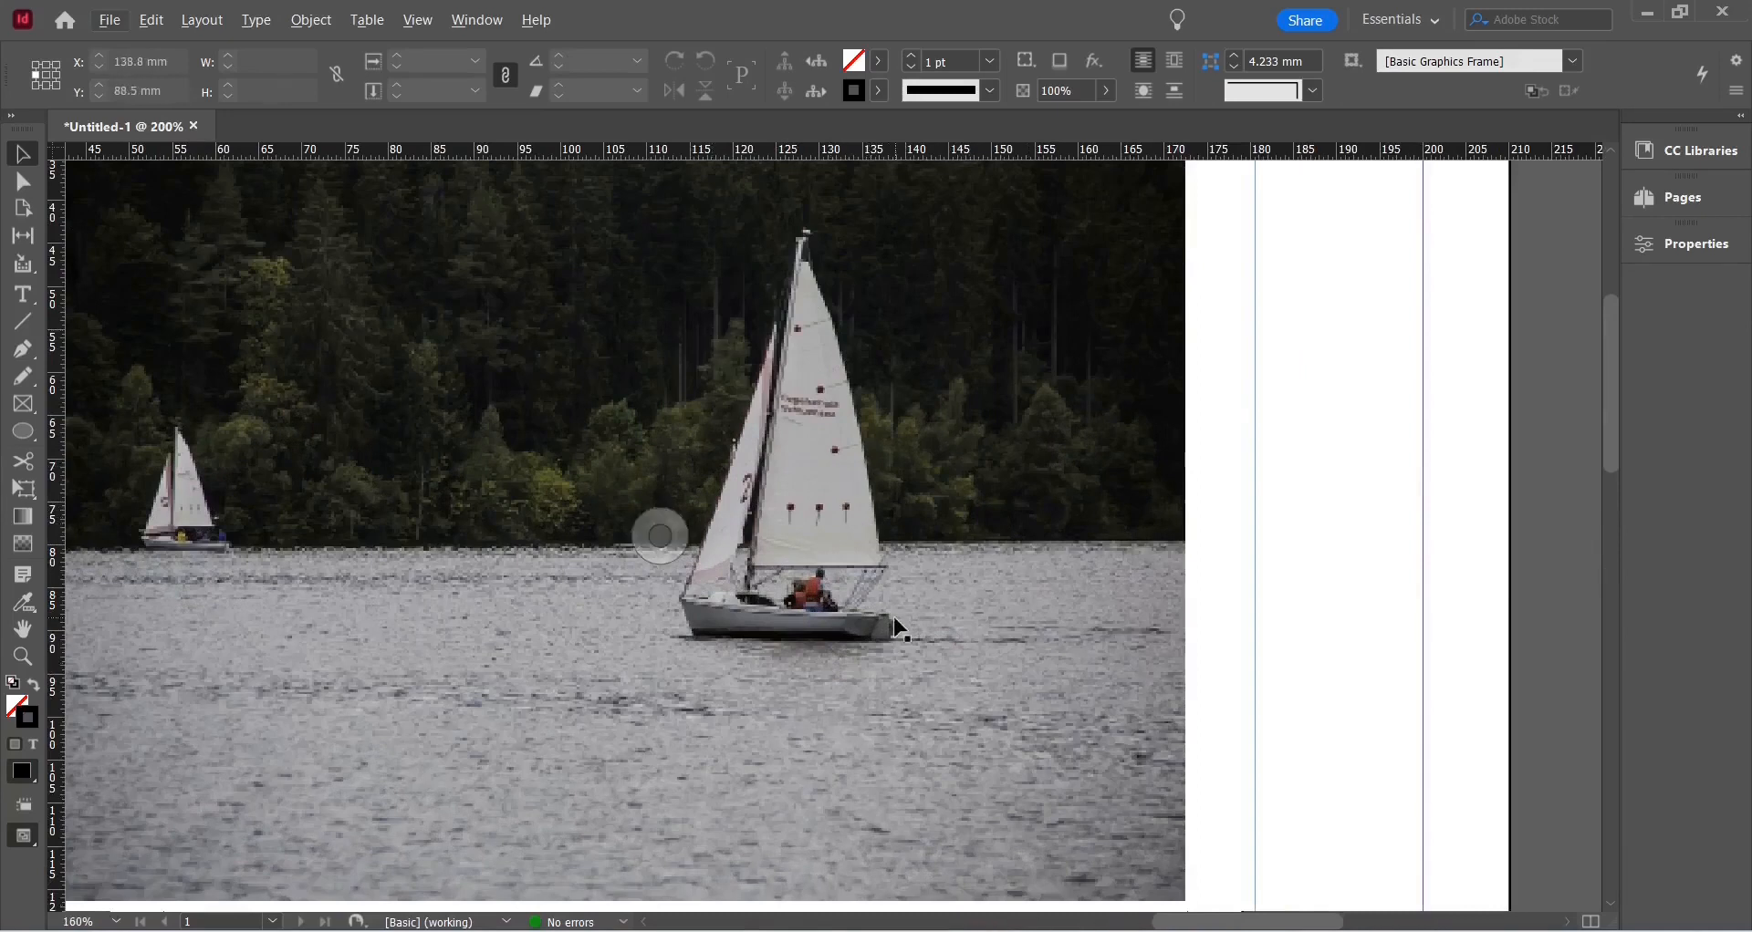
scroll(897, 630, down, 1)
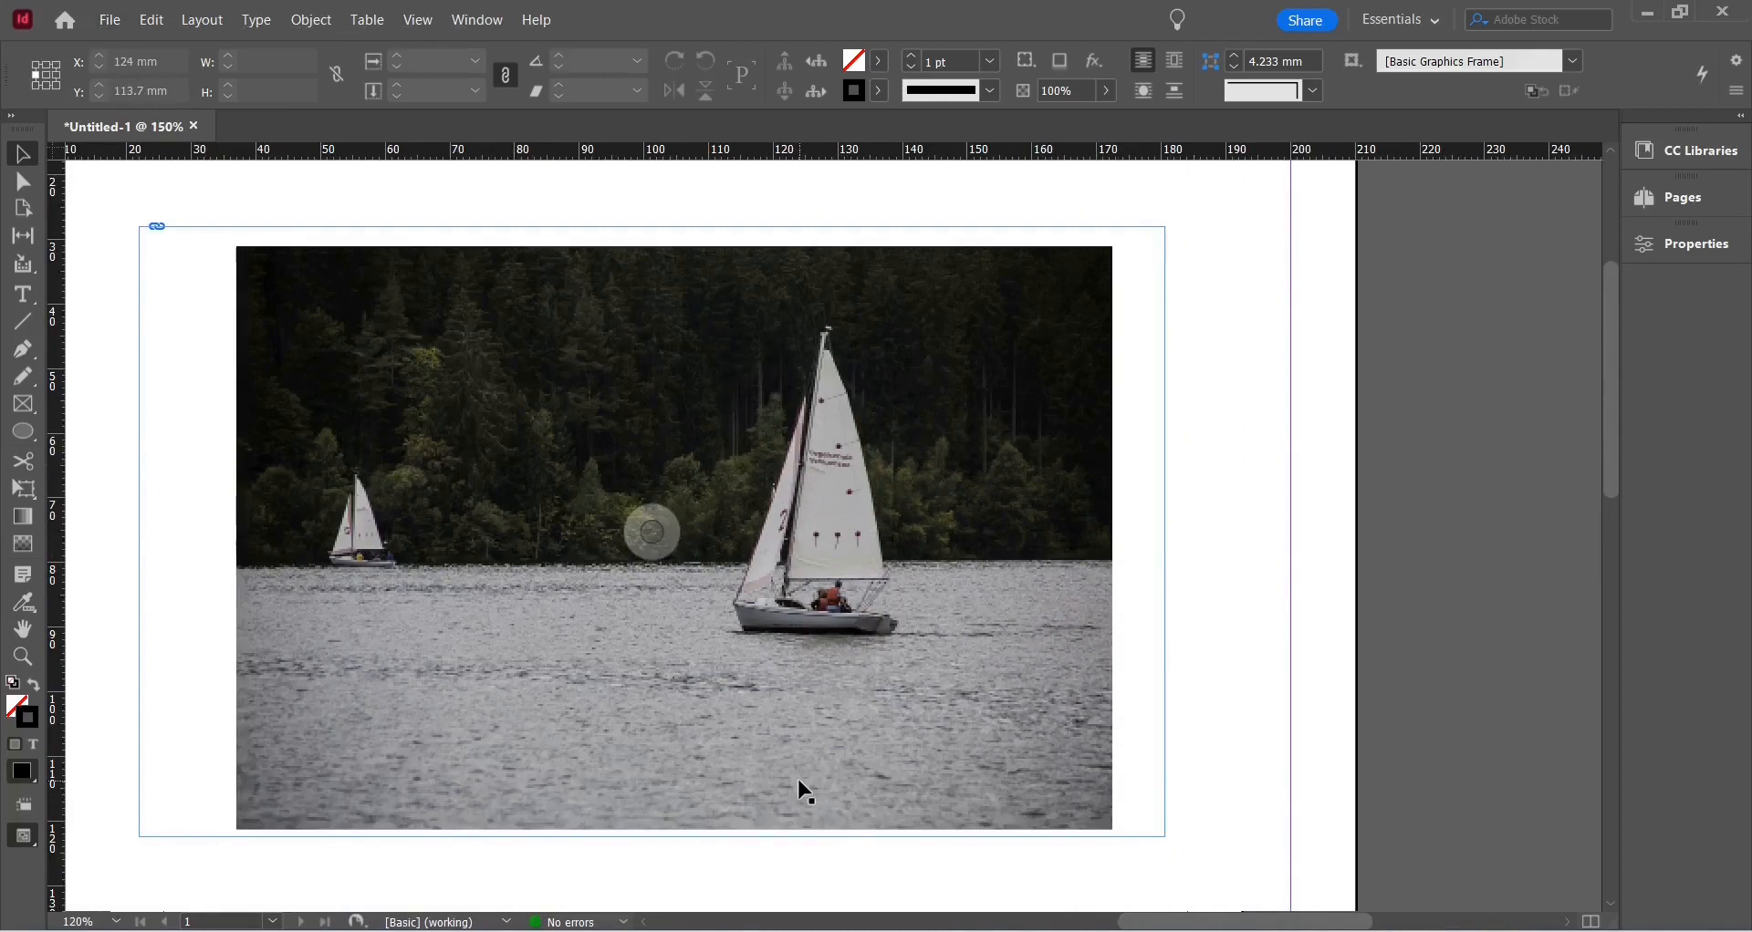
click(802, 792)
right_click(869, 702)
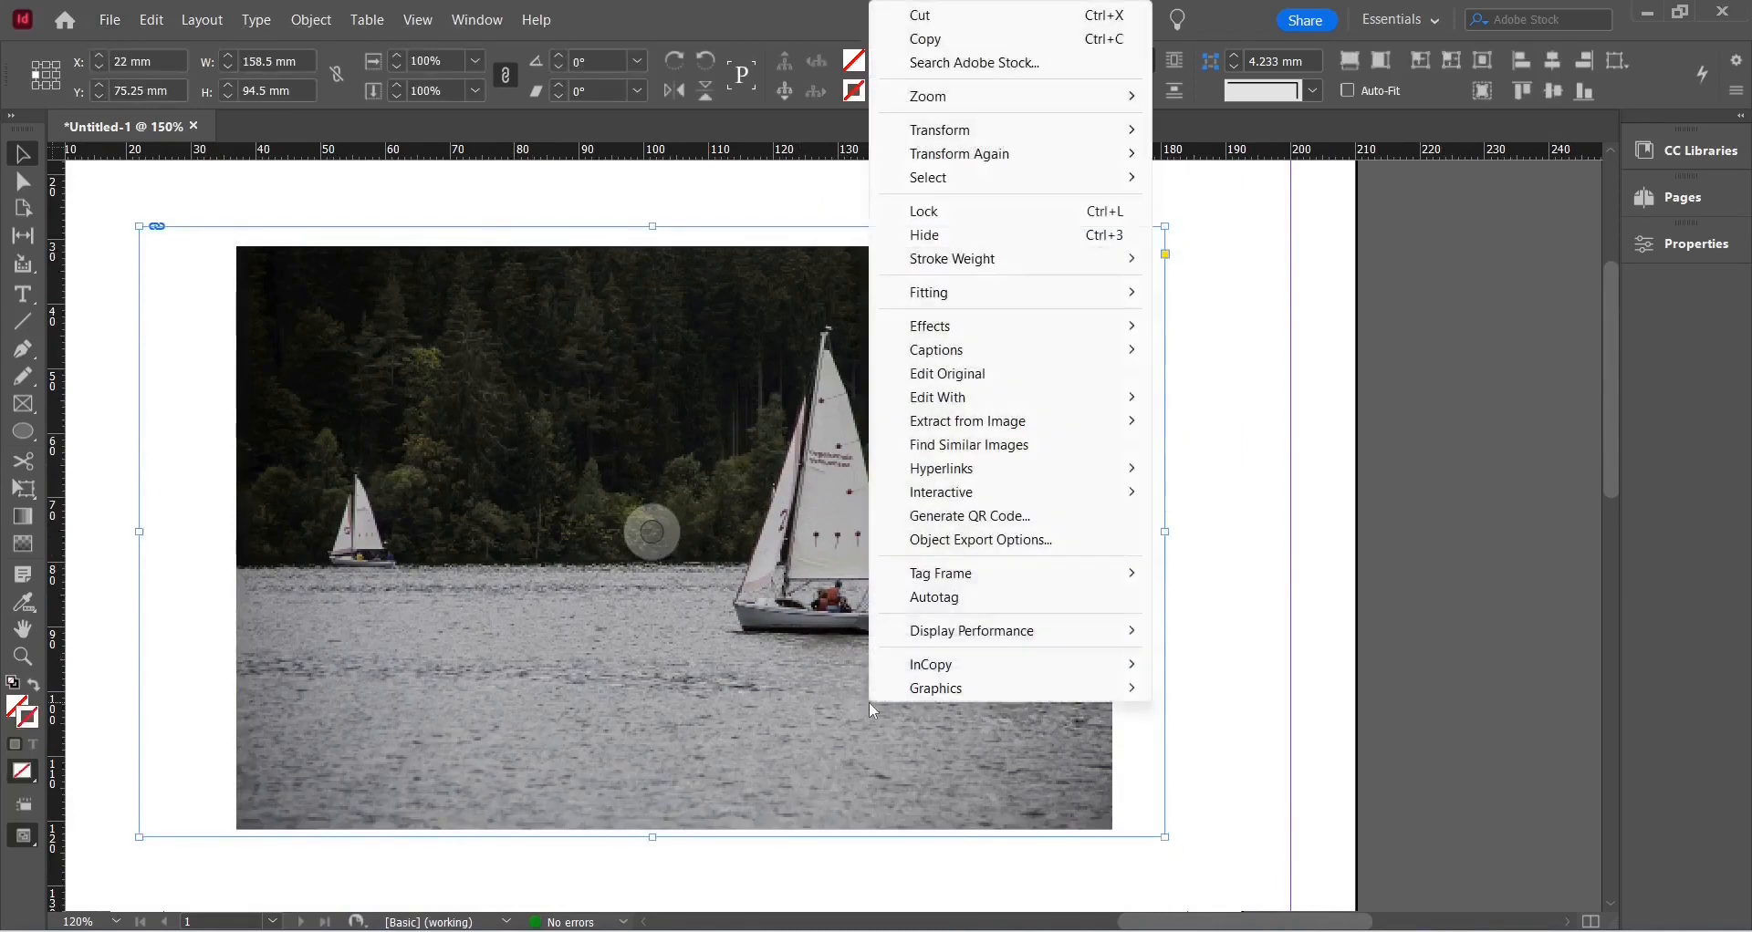
mouse_move(960, 639)
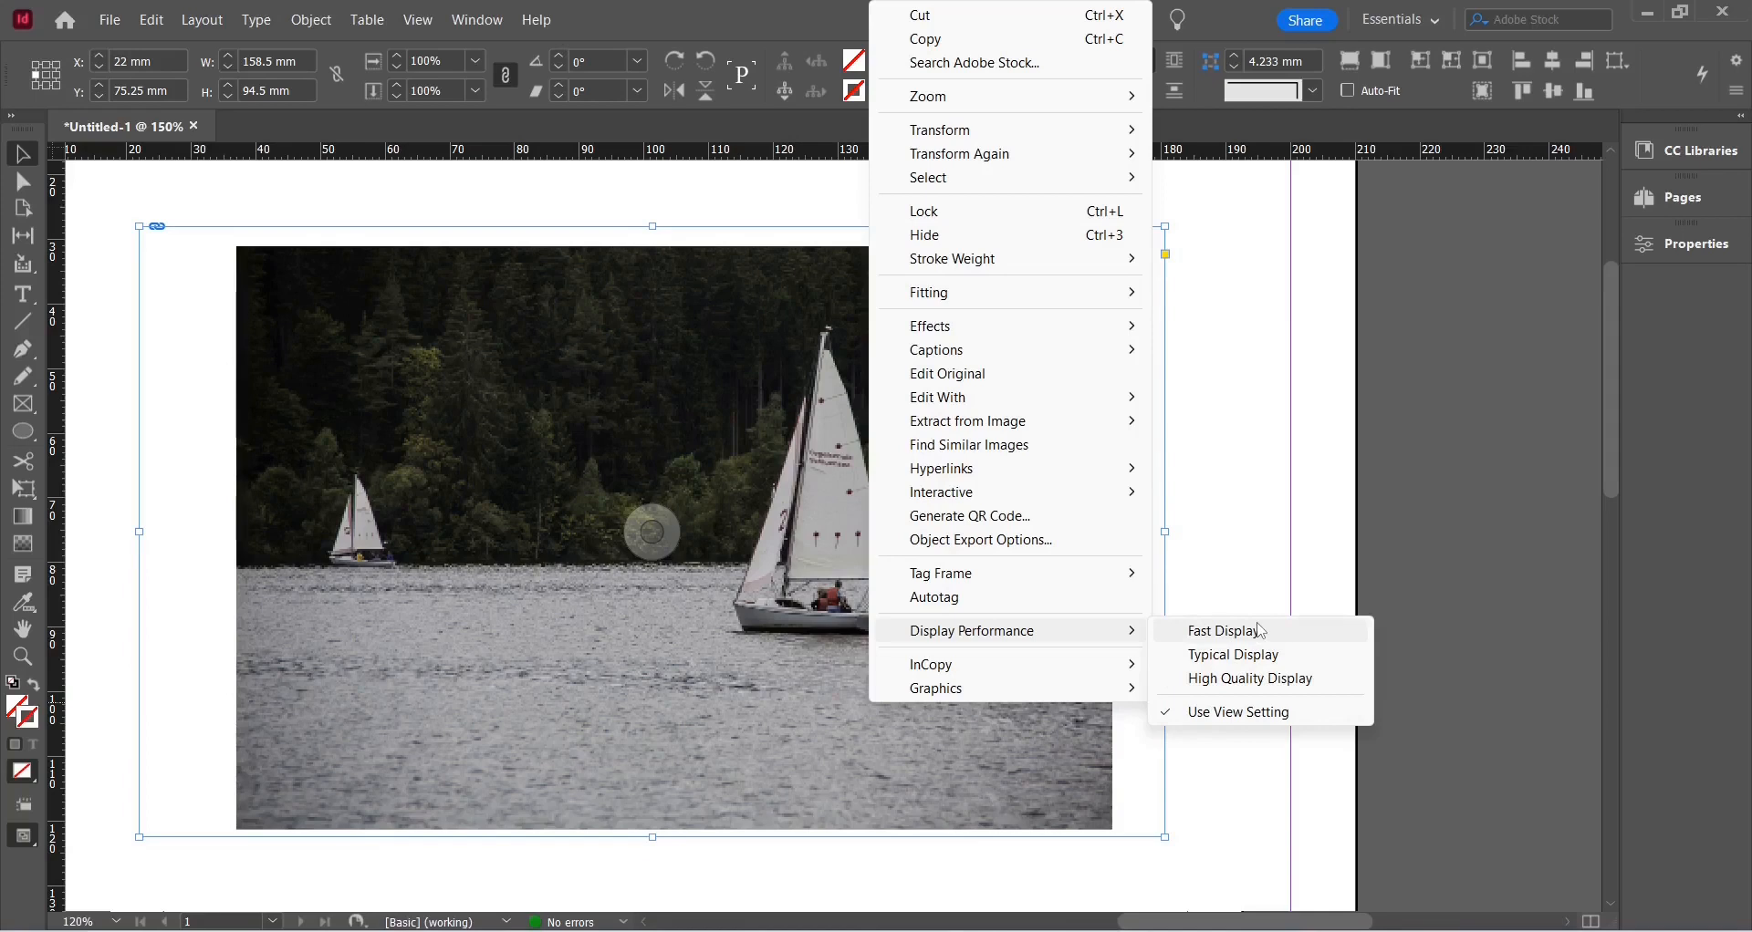
click(1252, 679)
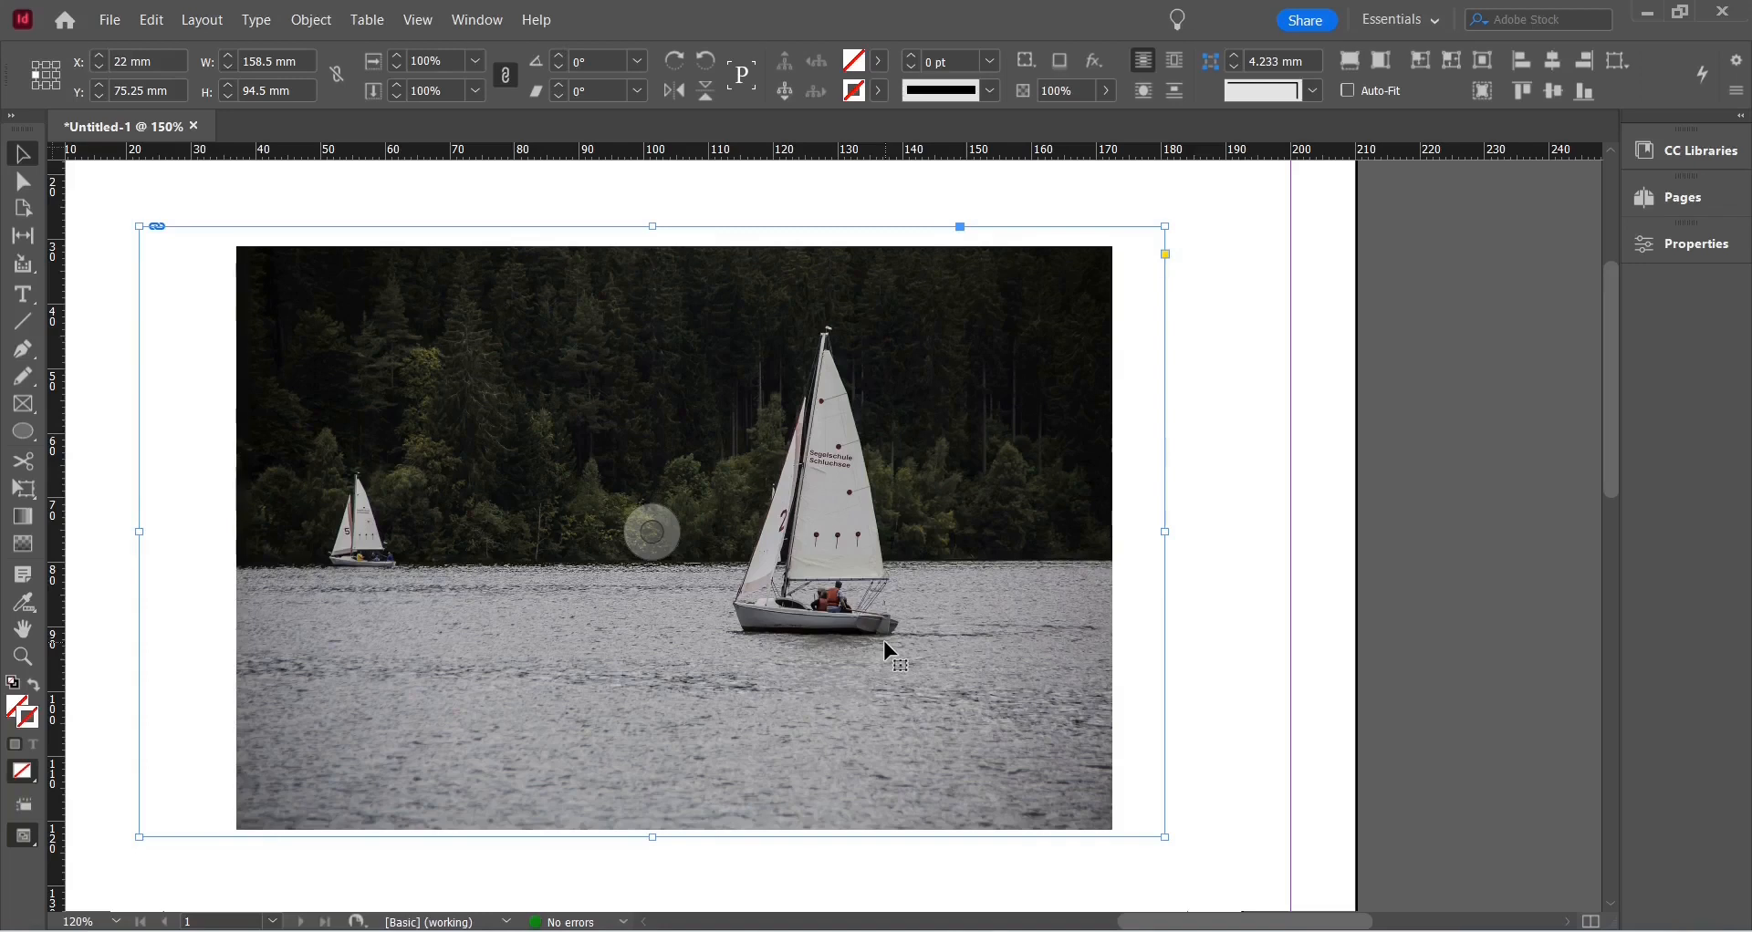
- Switch the boat image's display performance to Fast Display and back to Typical Display
right_click(1005, 602)
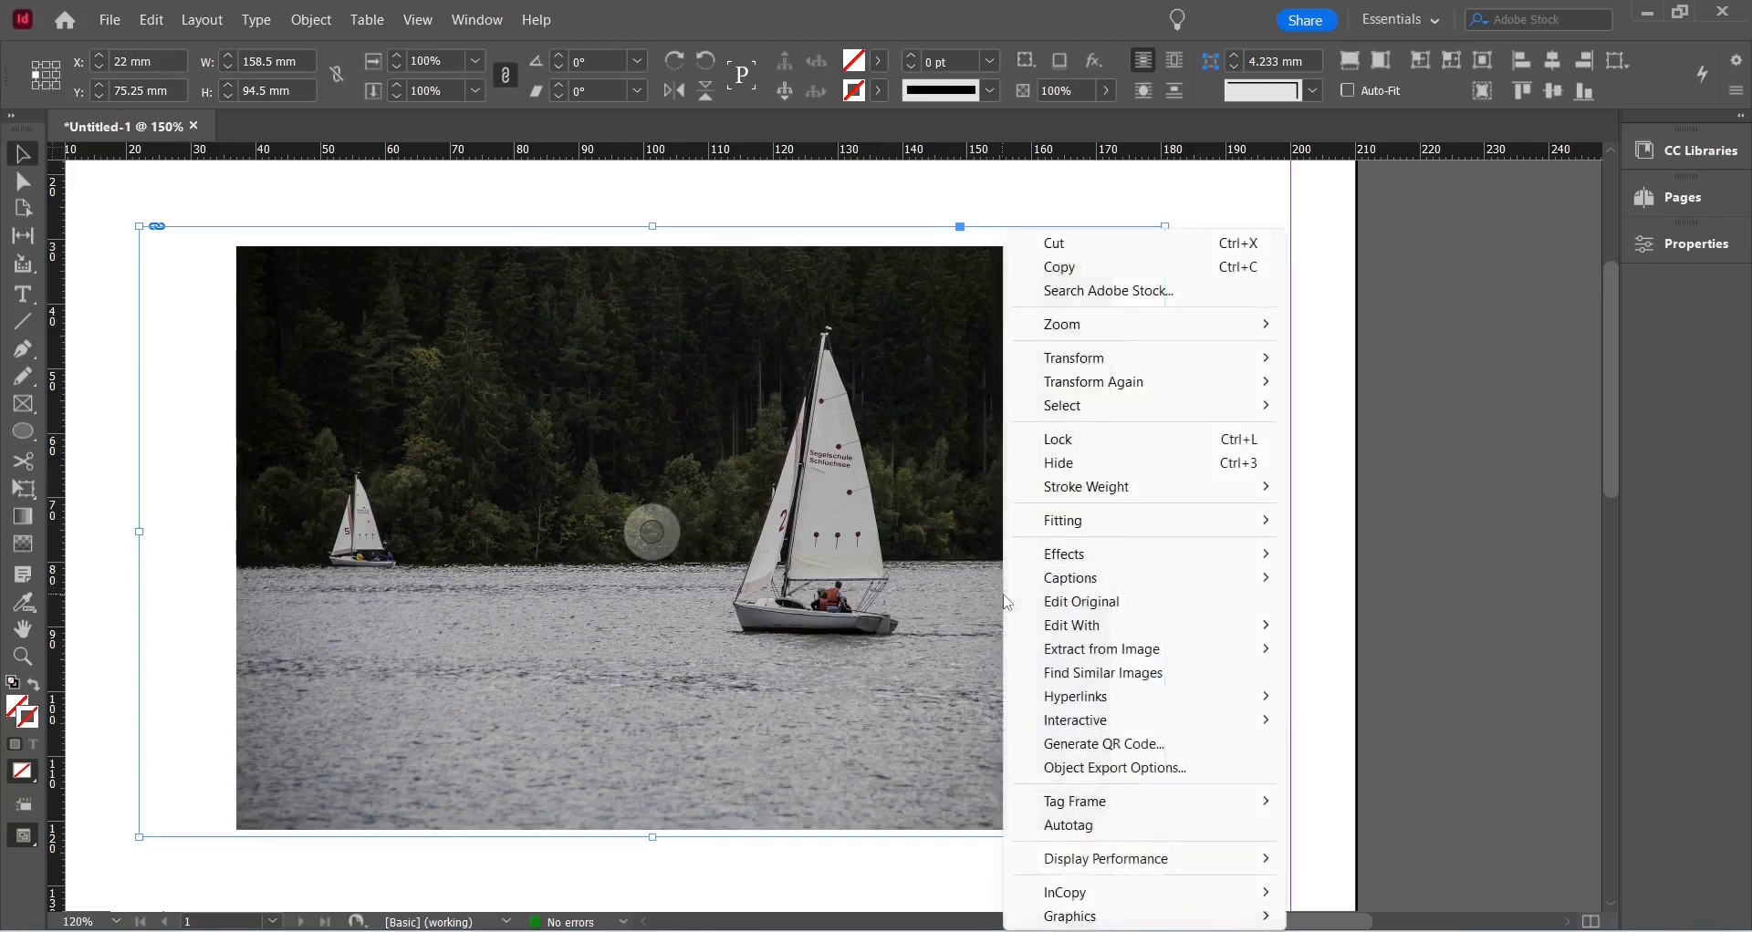
mouse_move(1177, 859)
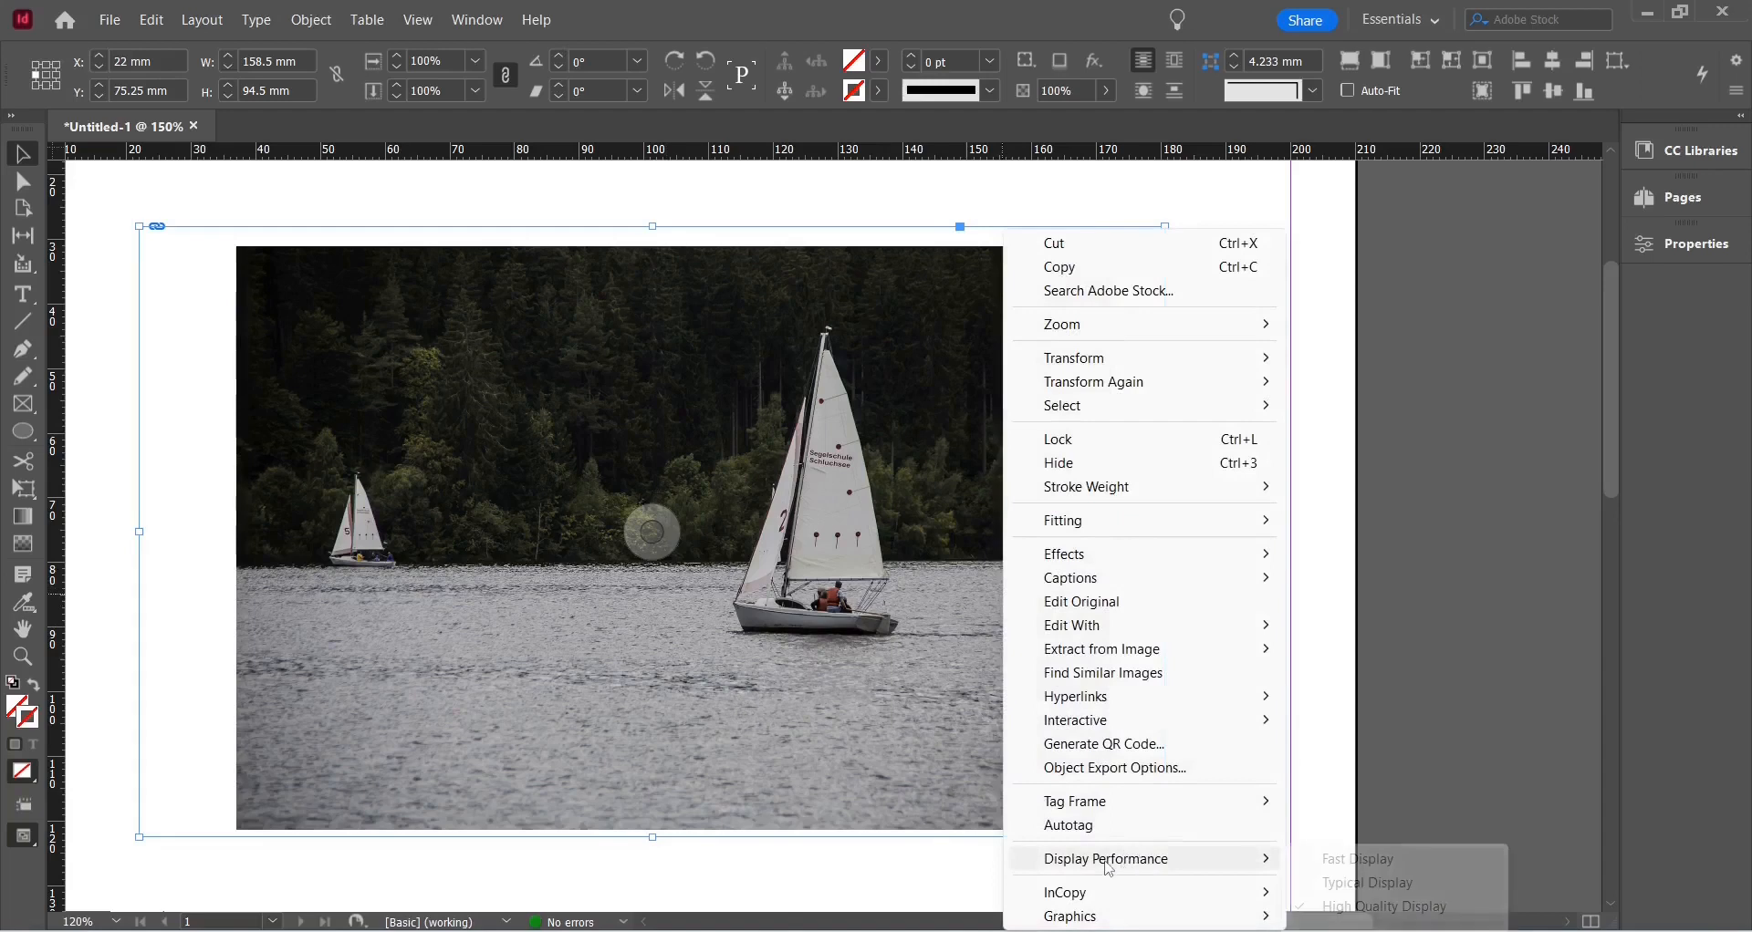
click(1350, 861)
scroll(913, 434, down, 1)
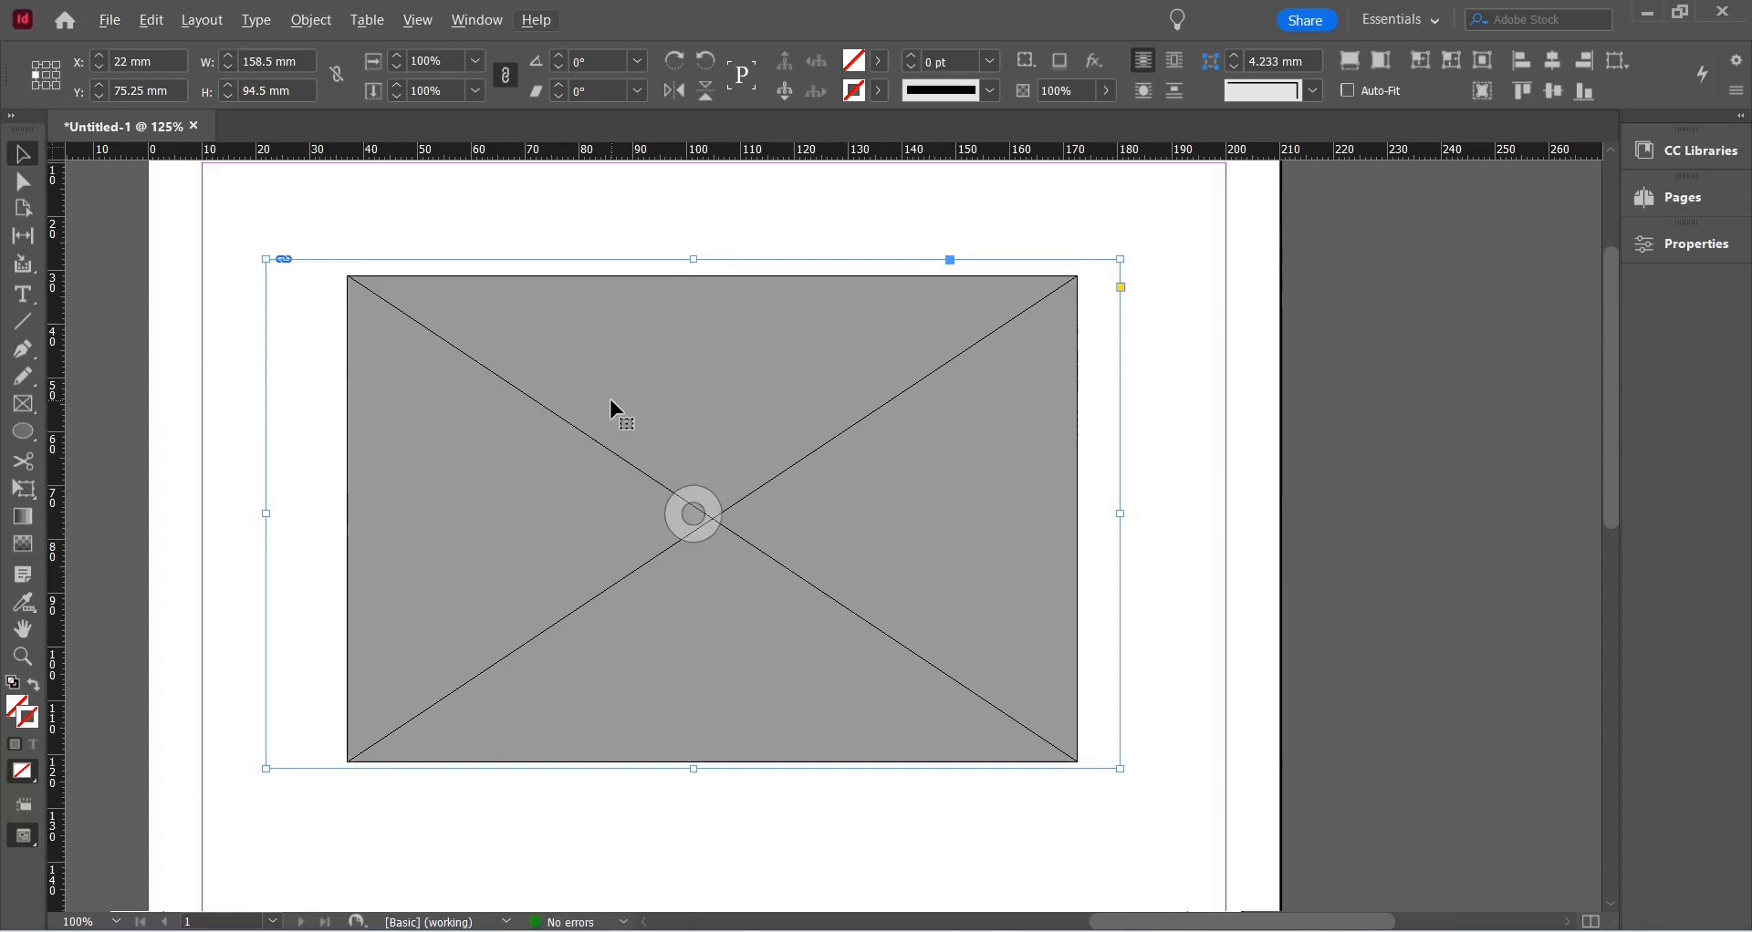
right_click(1003, 565)
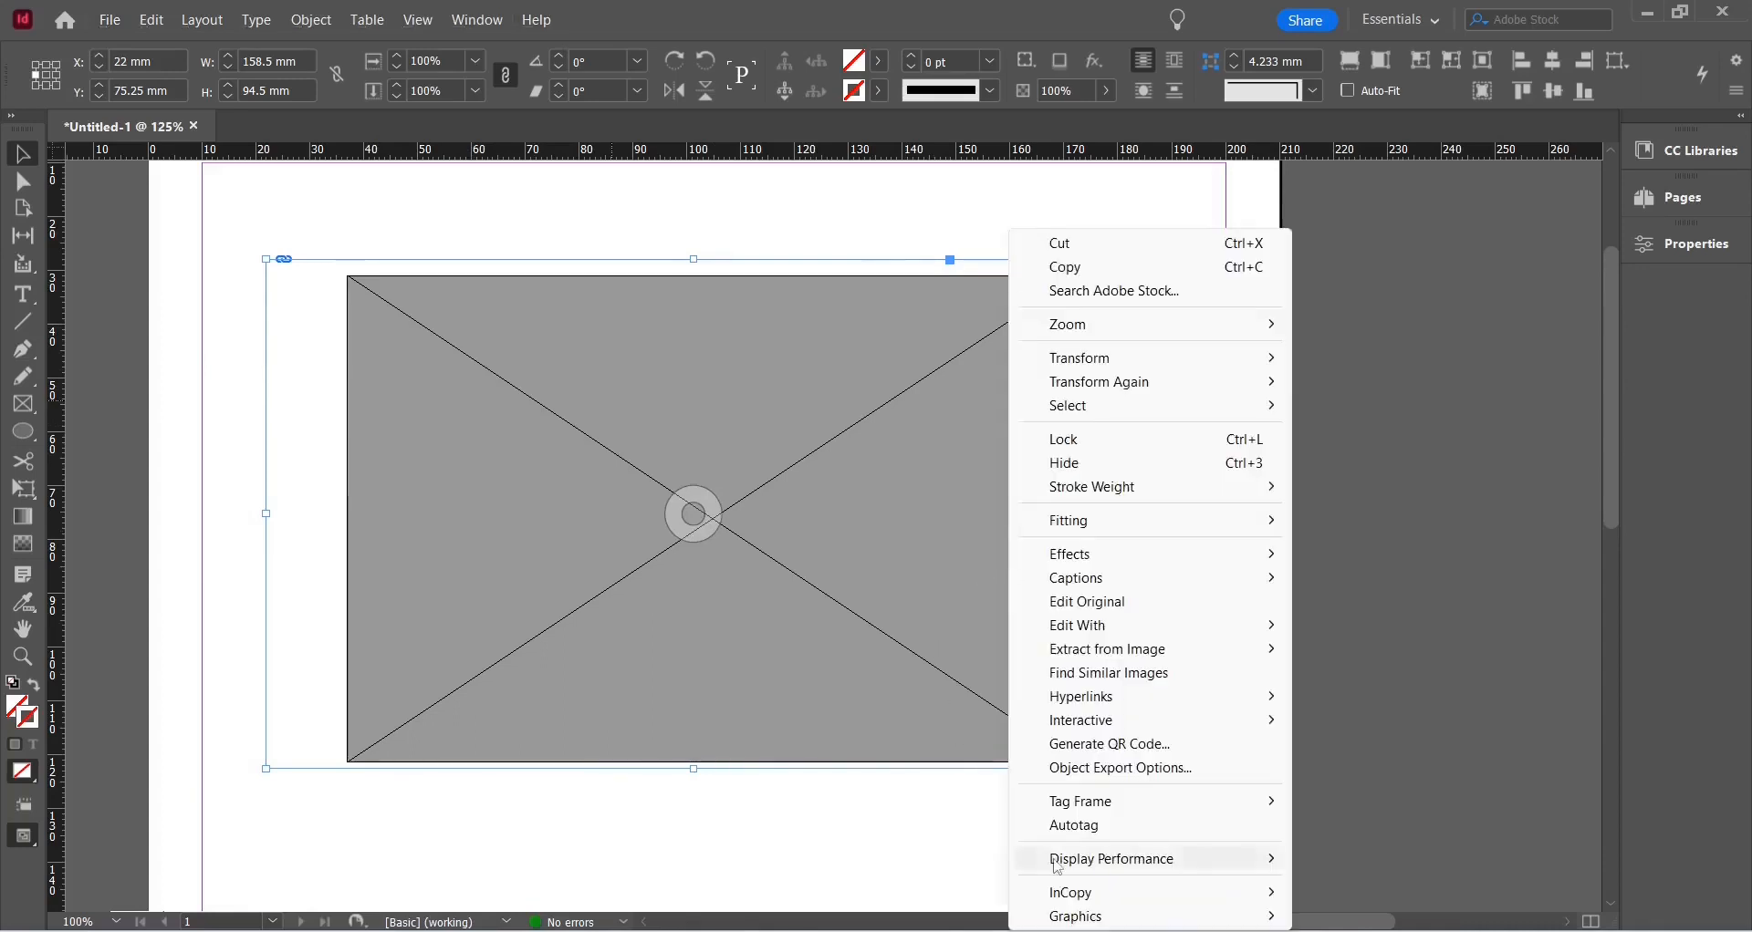
mouse_move(1059, 867)
click(1335, 882)
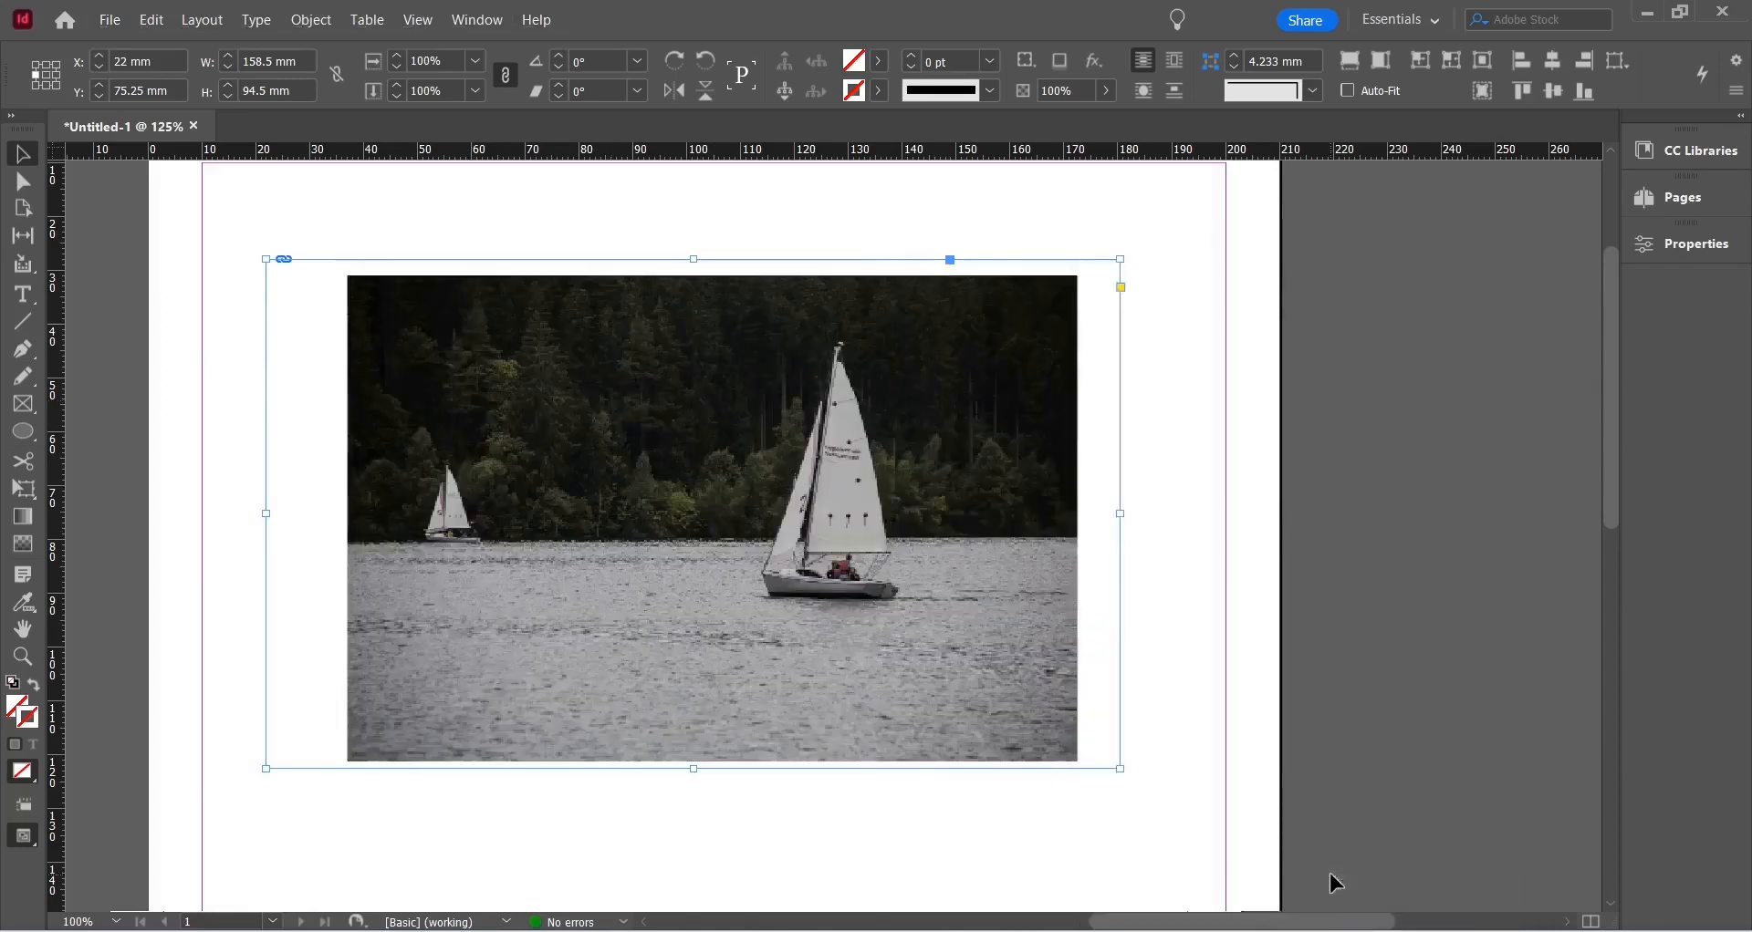
- Change the boat image's display performance from Typical Display to High Quality Display and compare its sharpness at different magnifications
scroll(871, 620, up, 1)
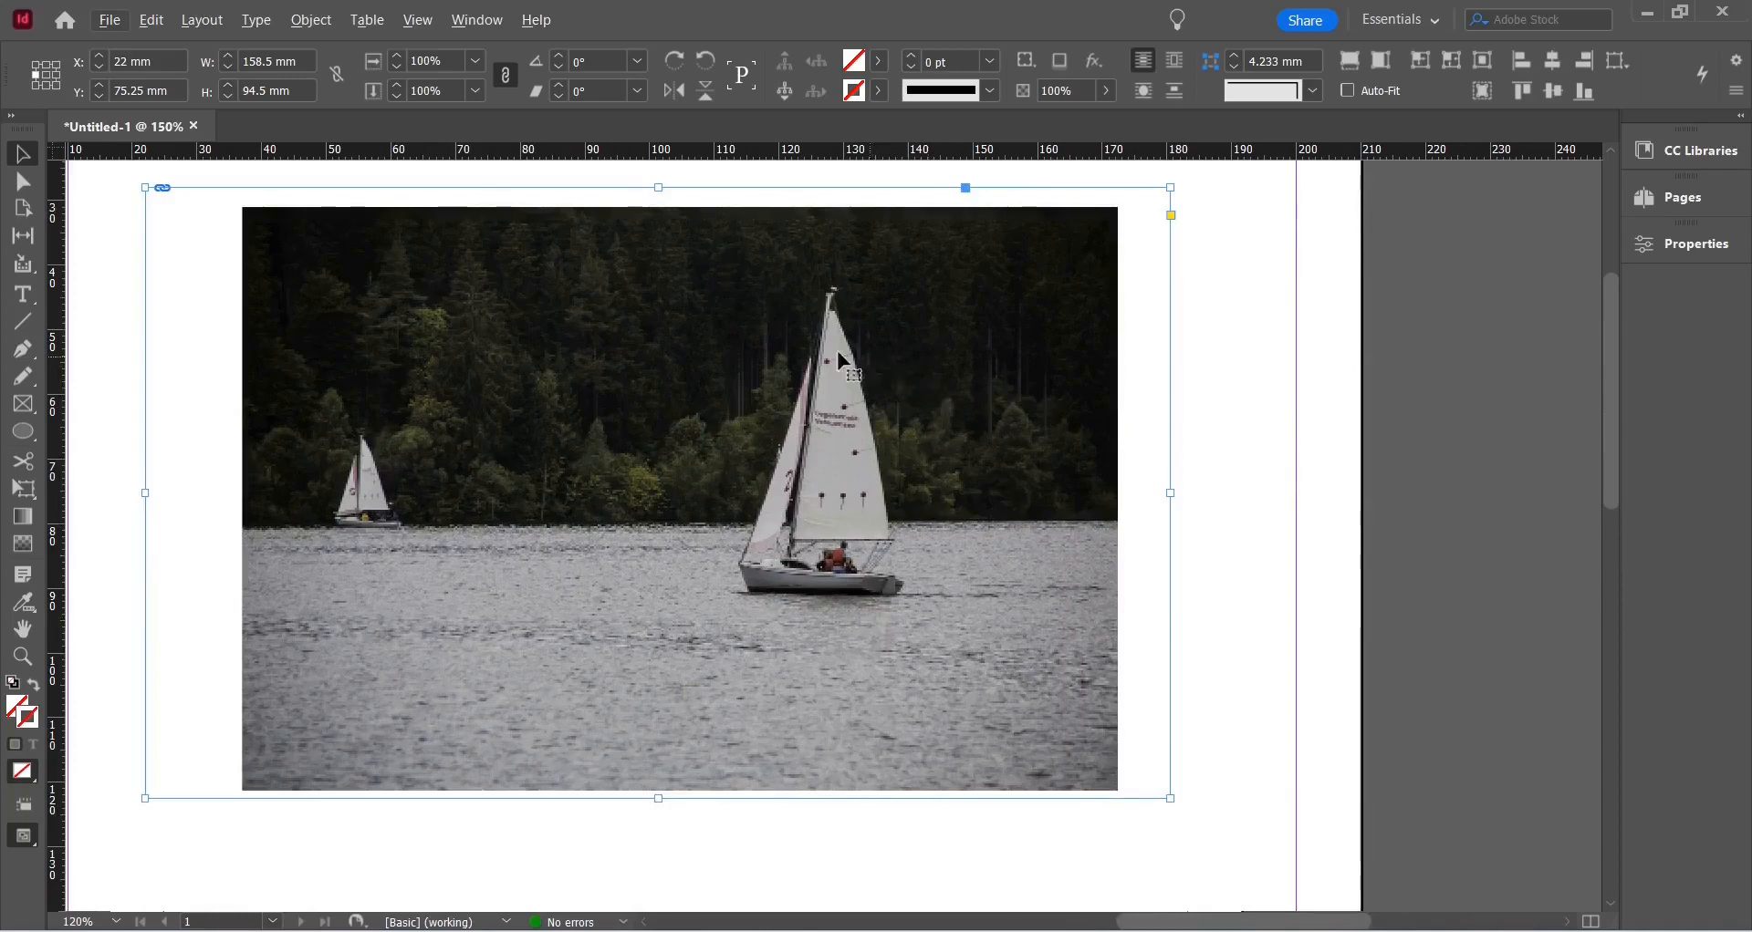
right_click(903, 311)
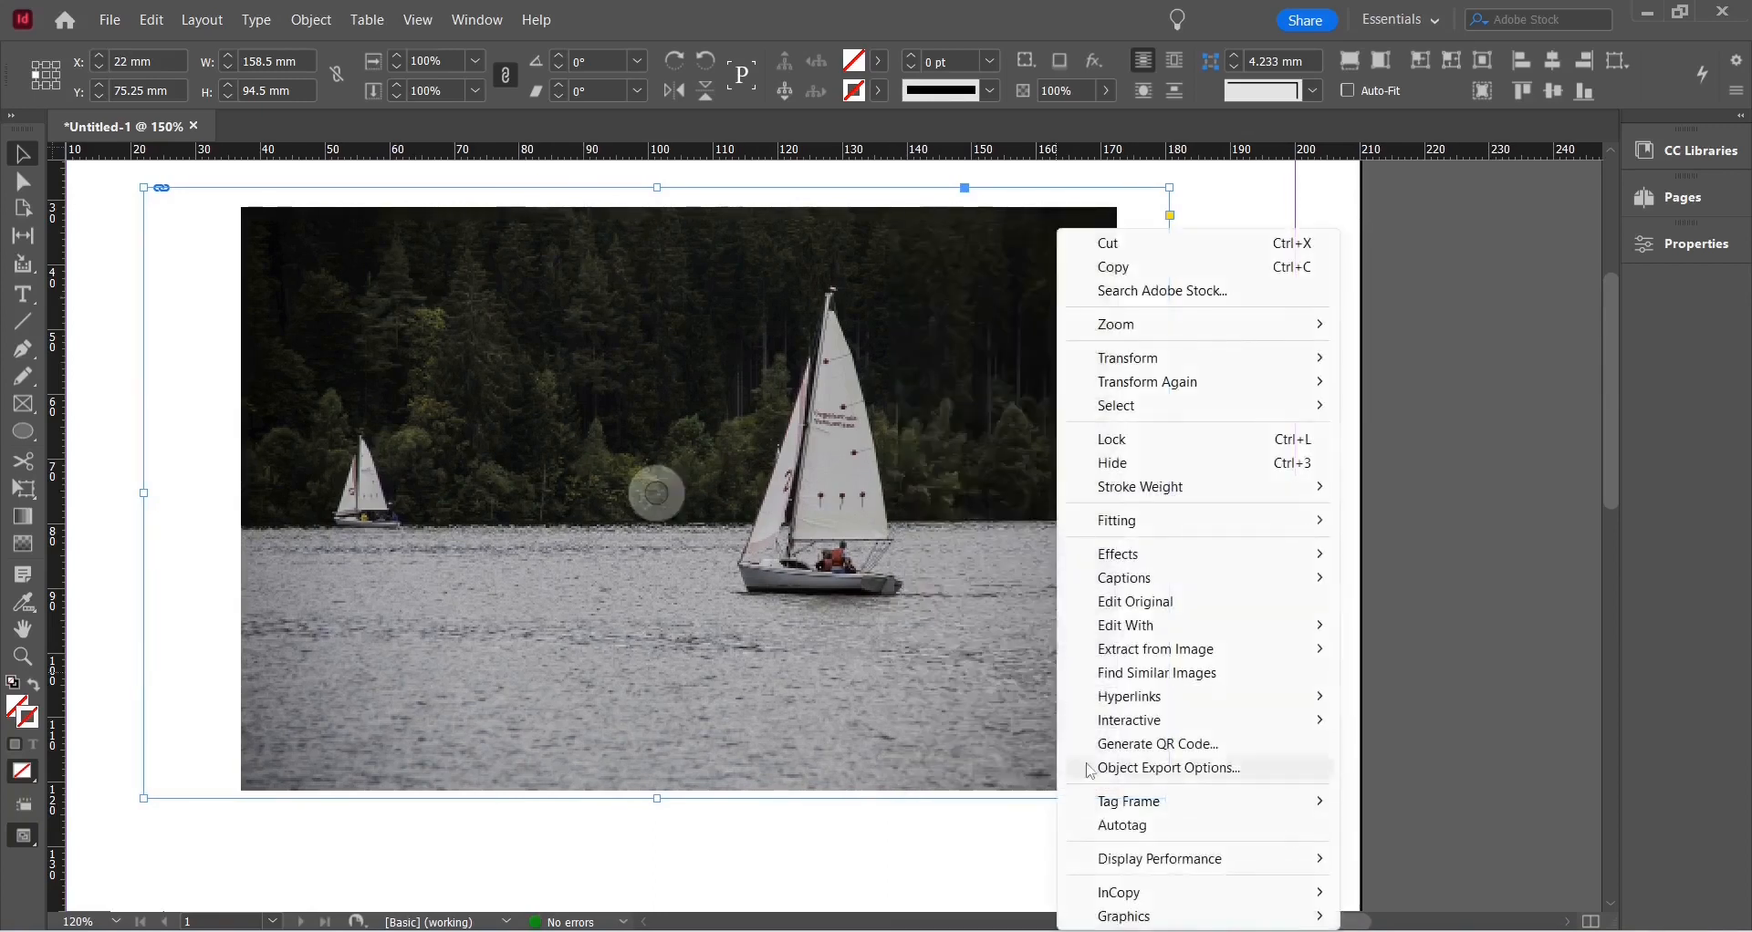
mouse_move(1148, 866)
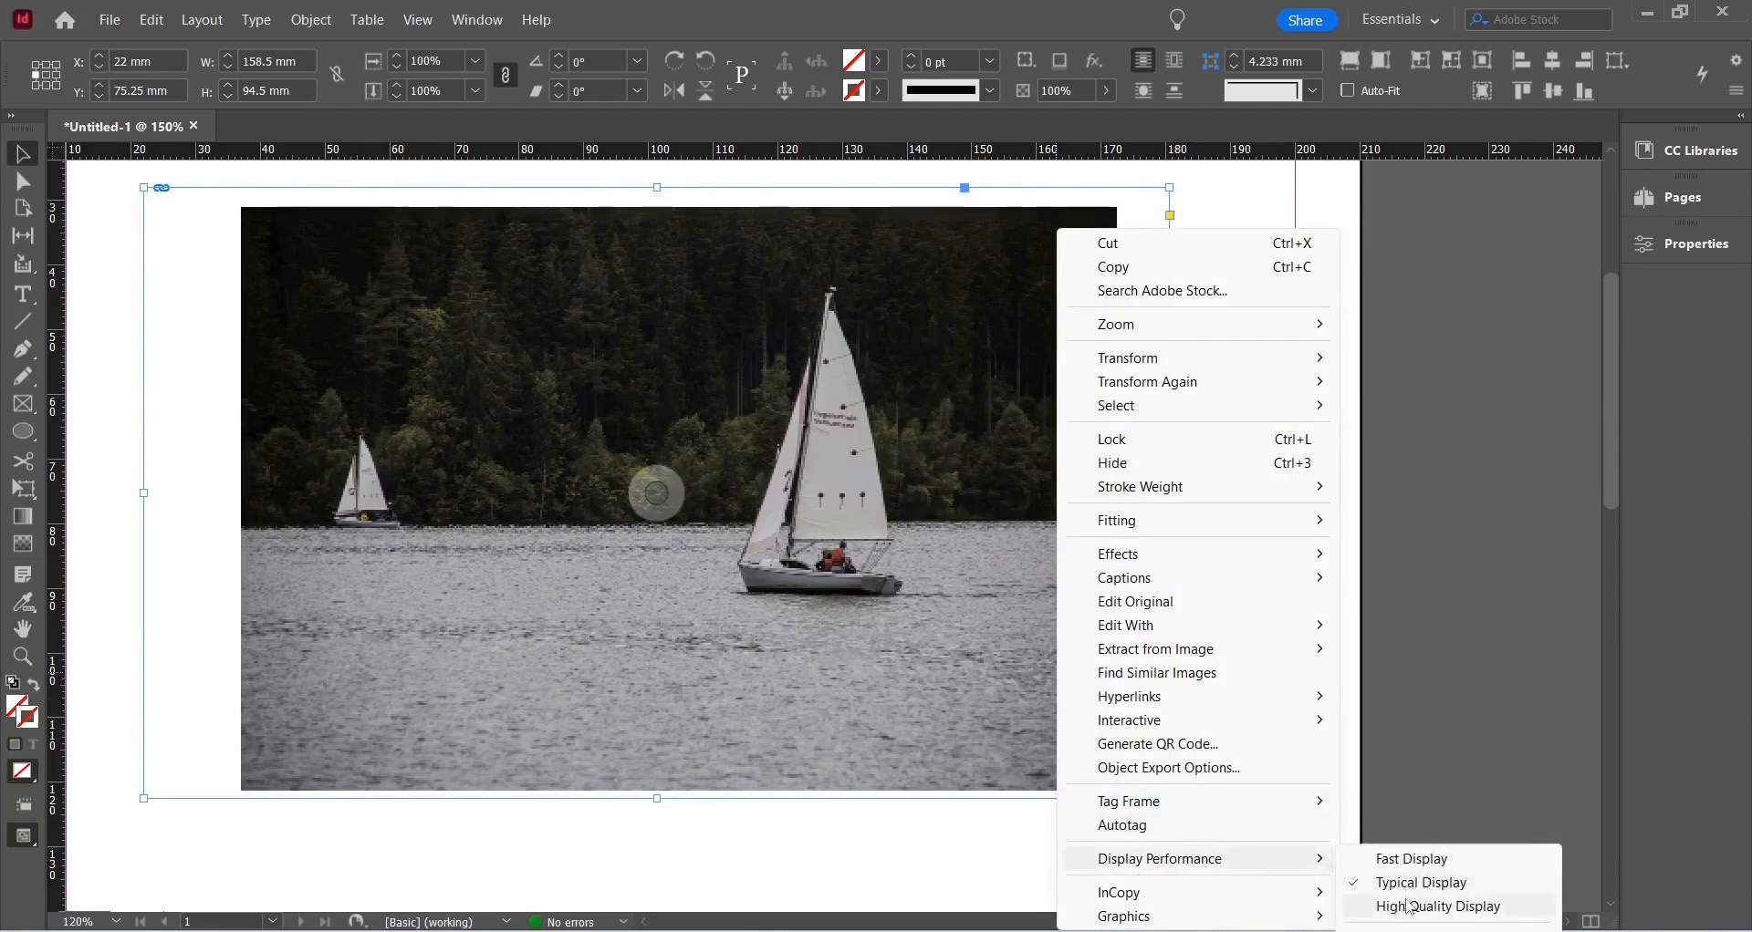
click(1437, 906)
scroll(1146, 800, down, 2)
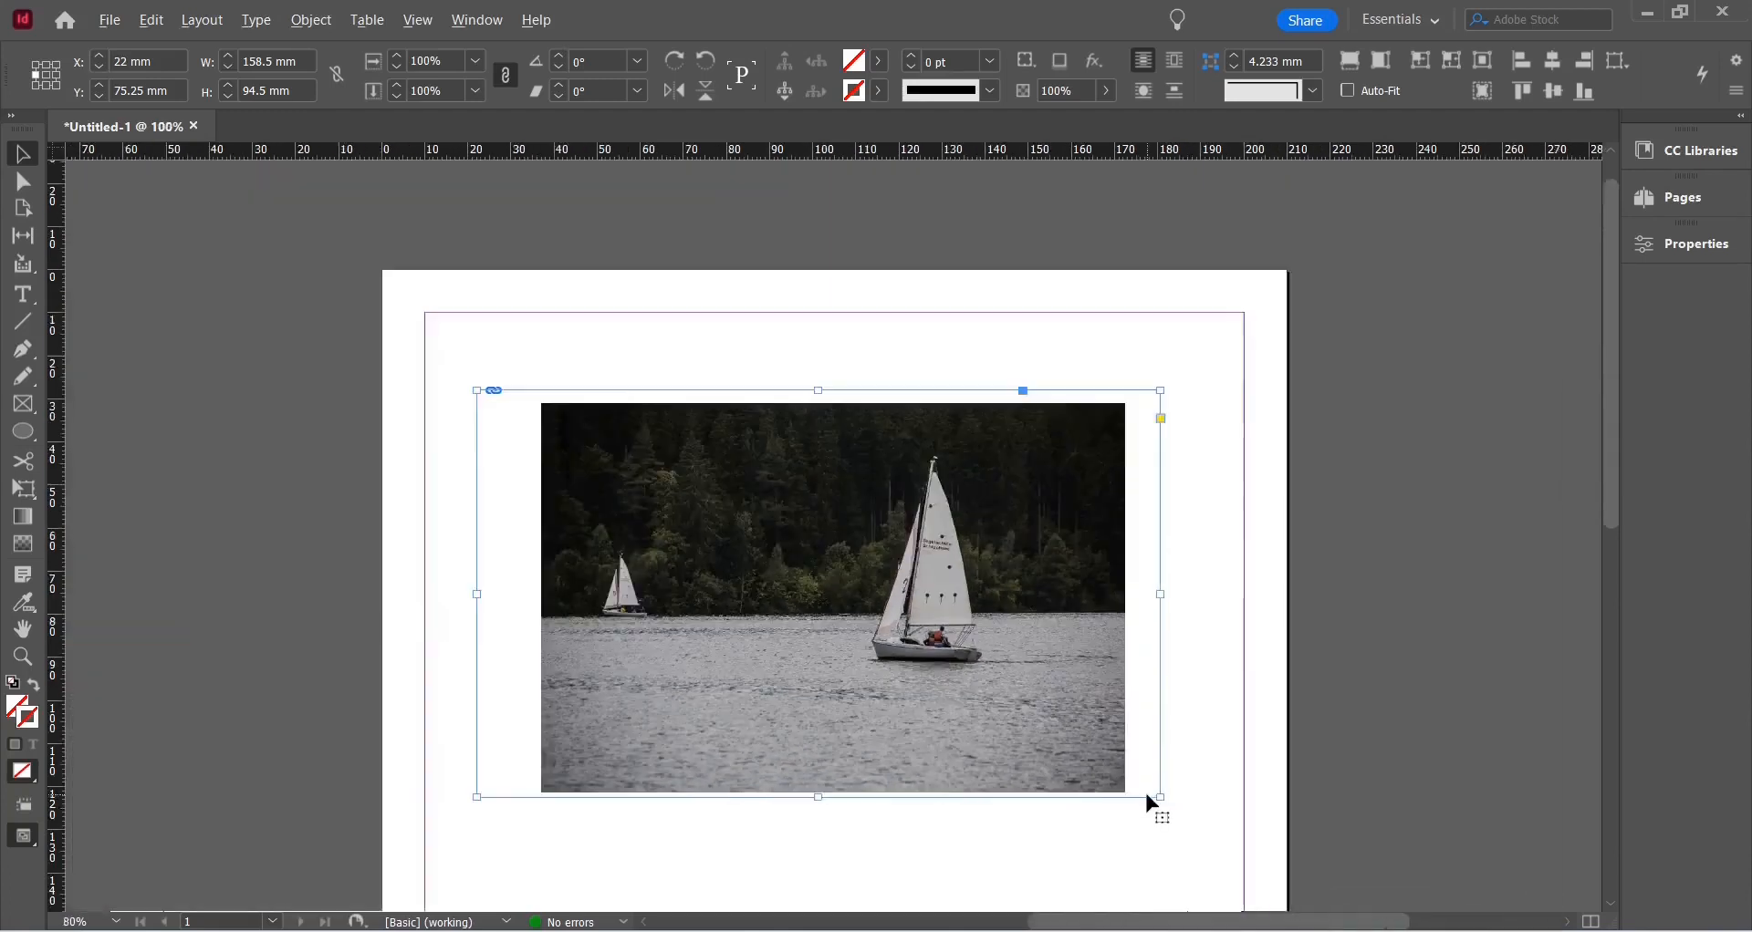
scroll(1148, 794, down, 2)
scroll(1239, 604, up, 2)
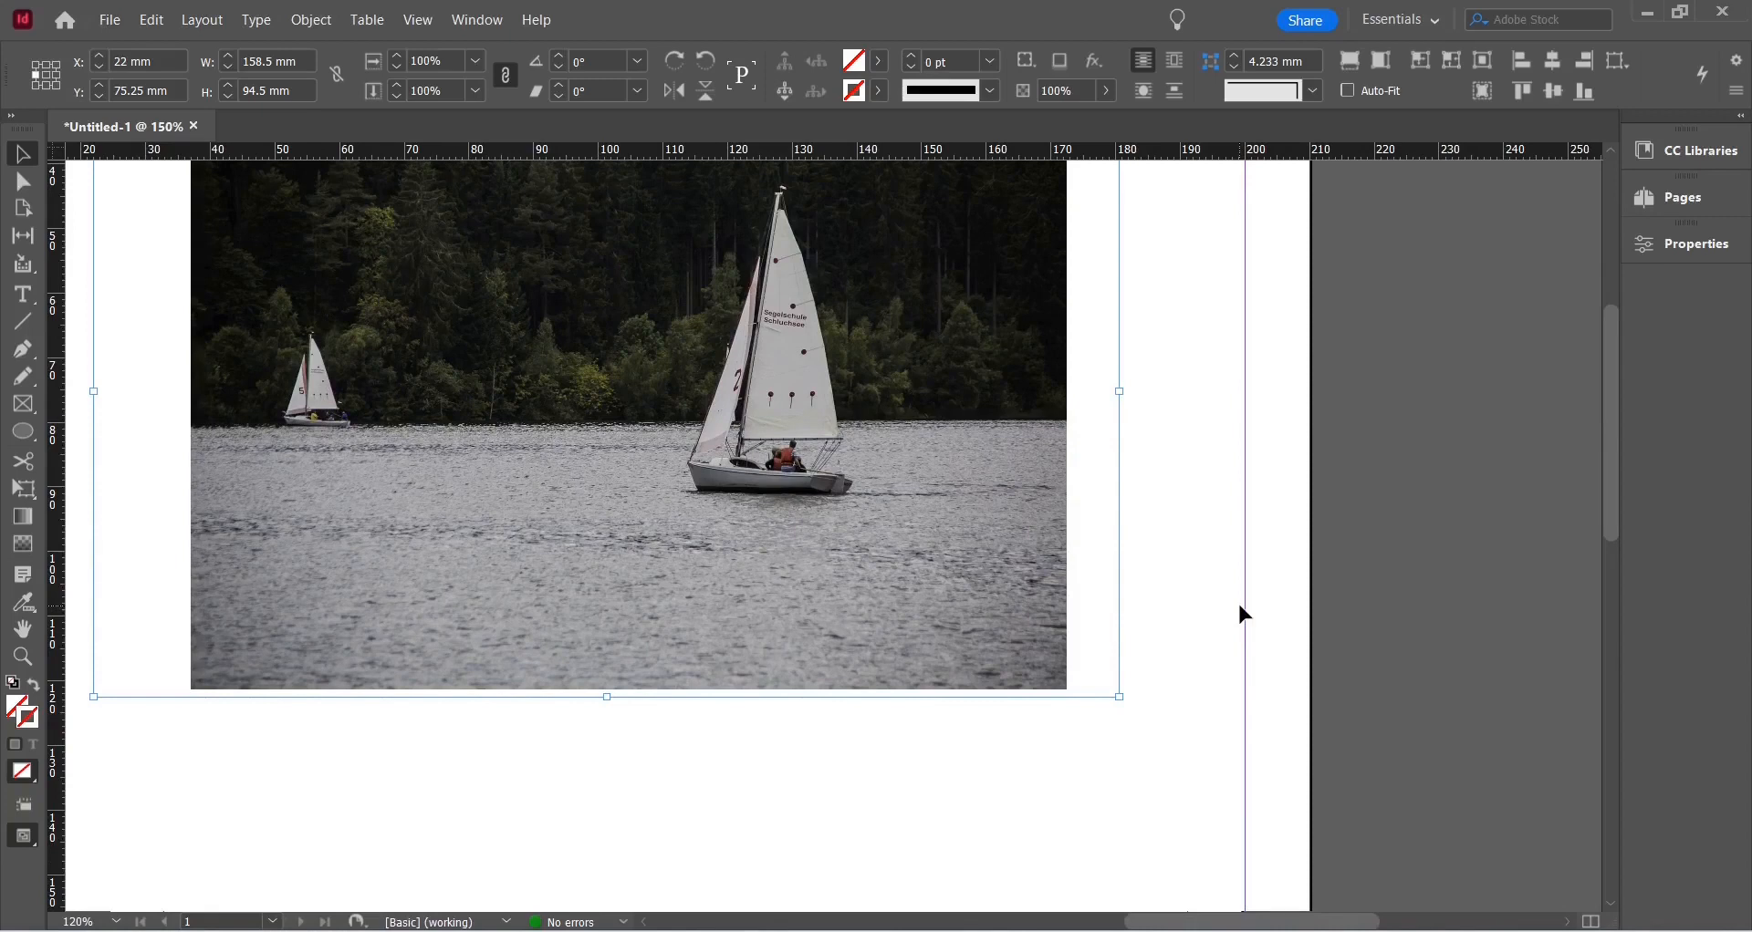
click(1240, 613)
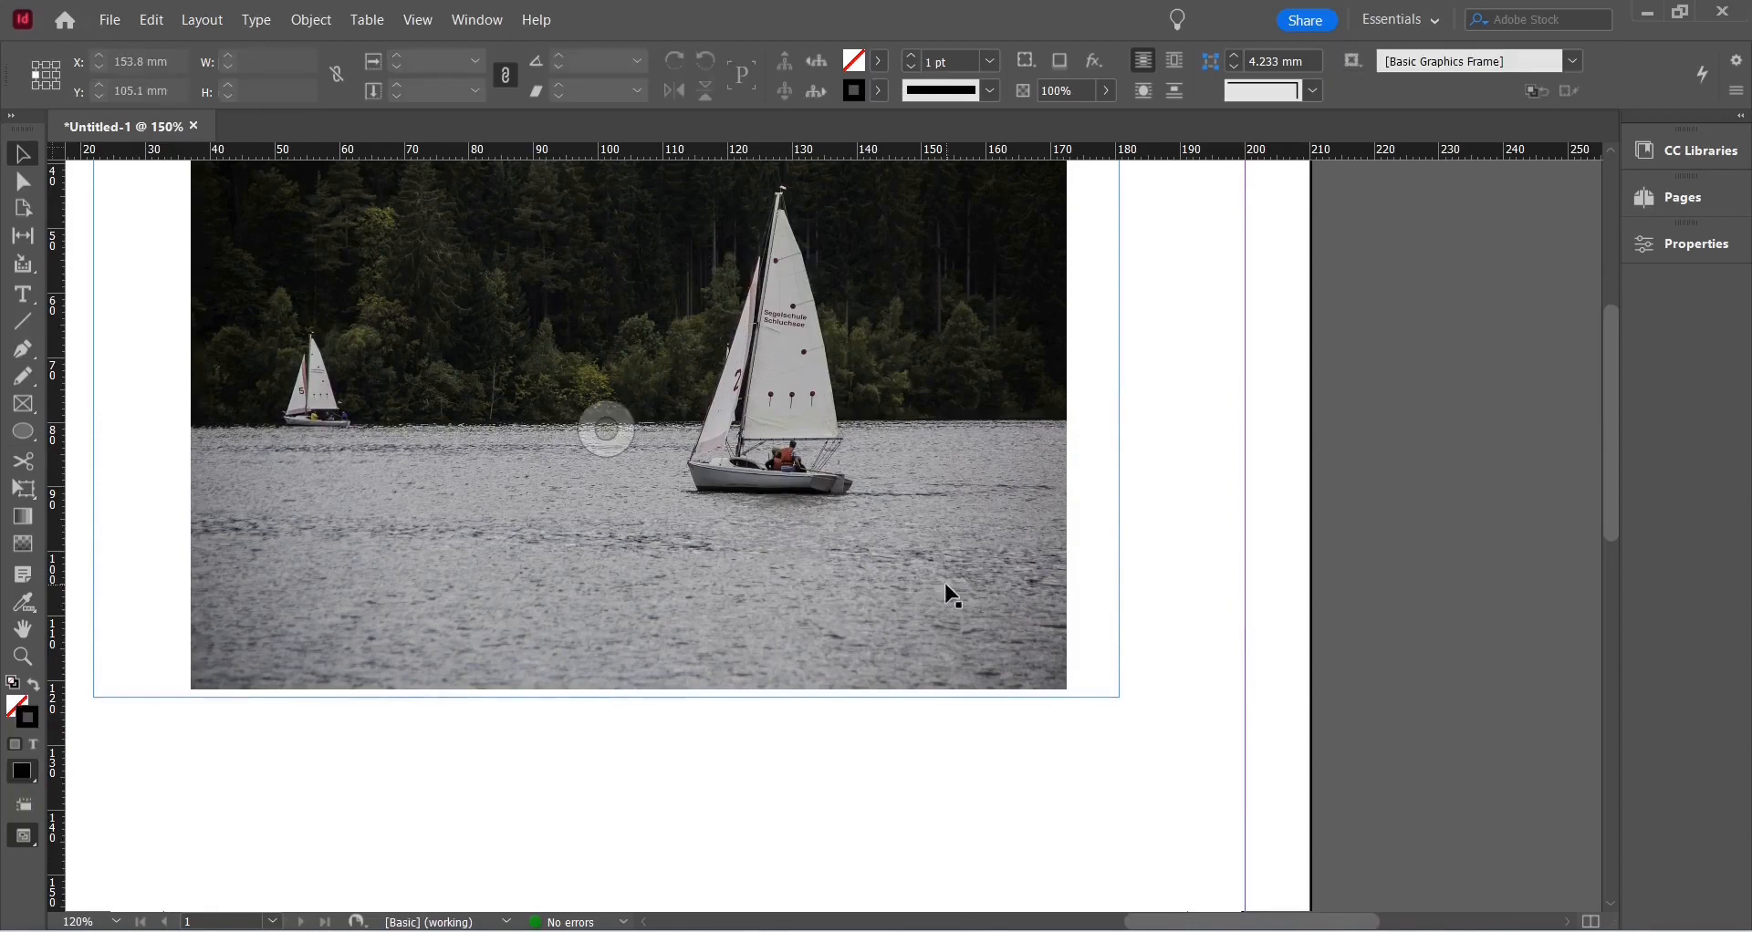
click(995, 522)
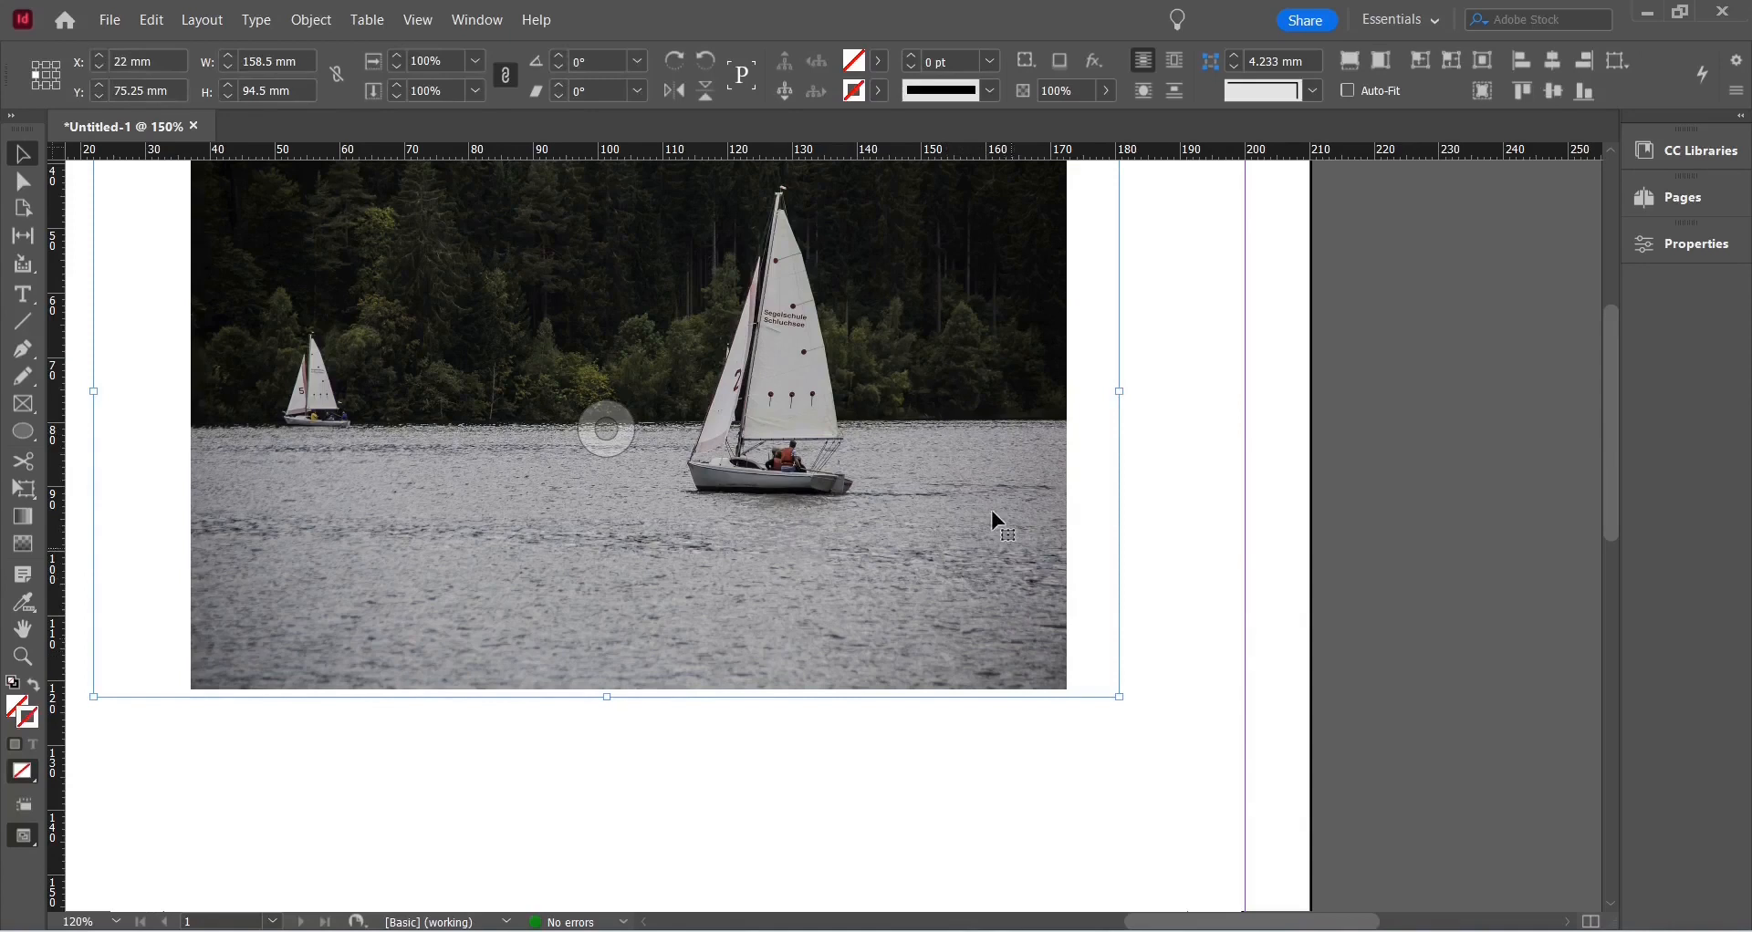
right_click(991, 518)
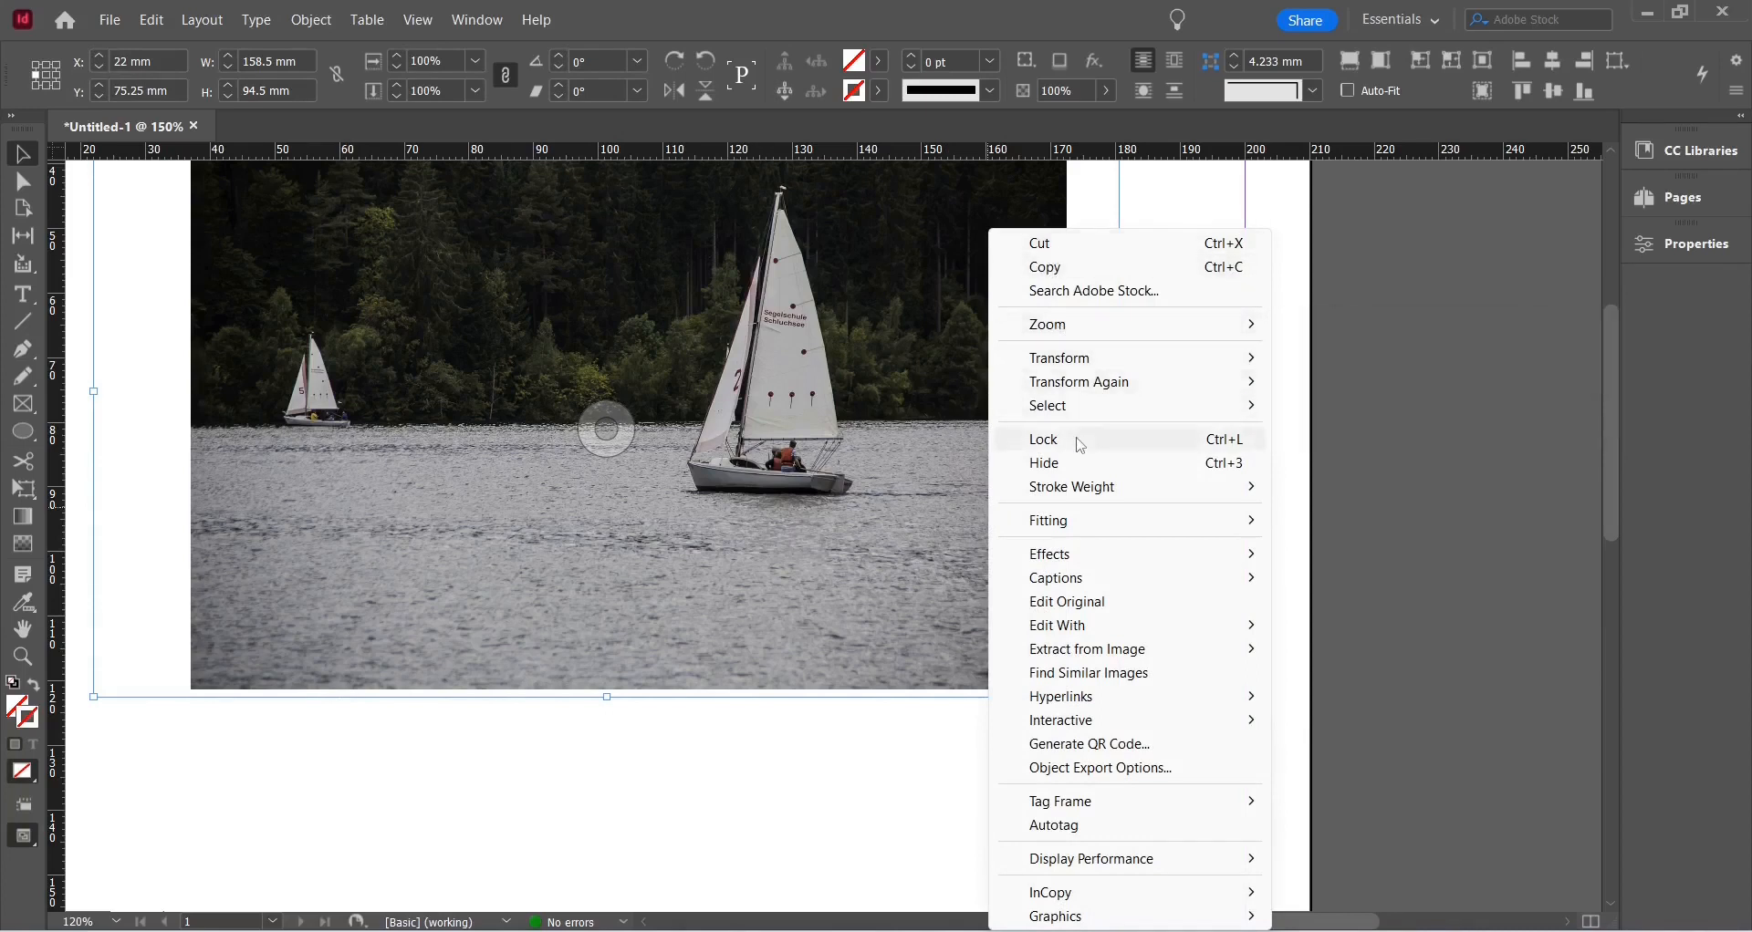
mouse_move(1079, 366)
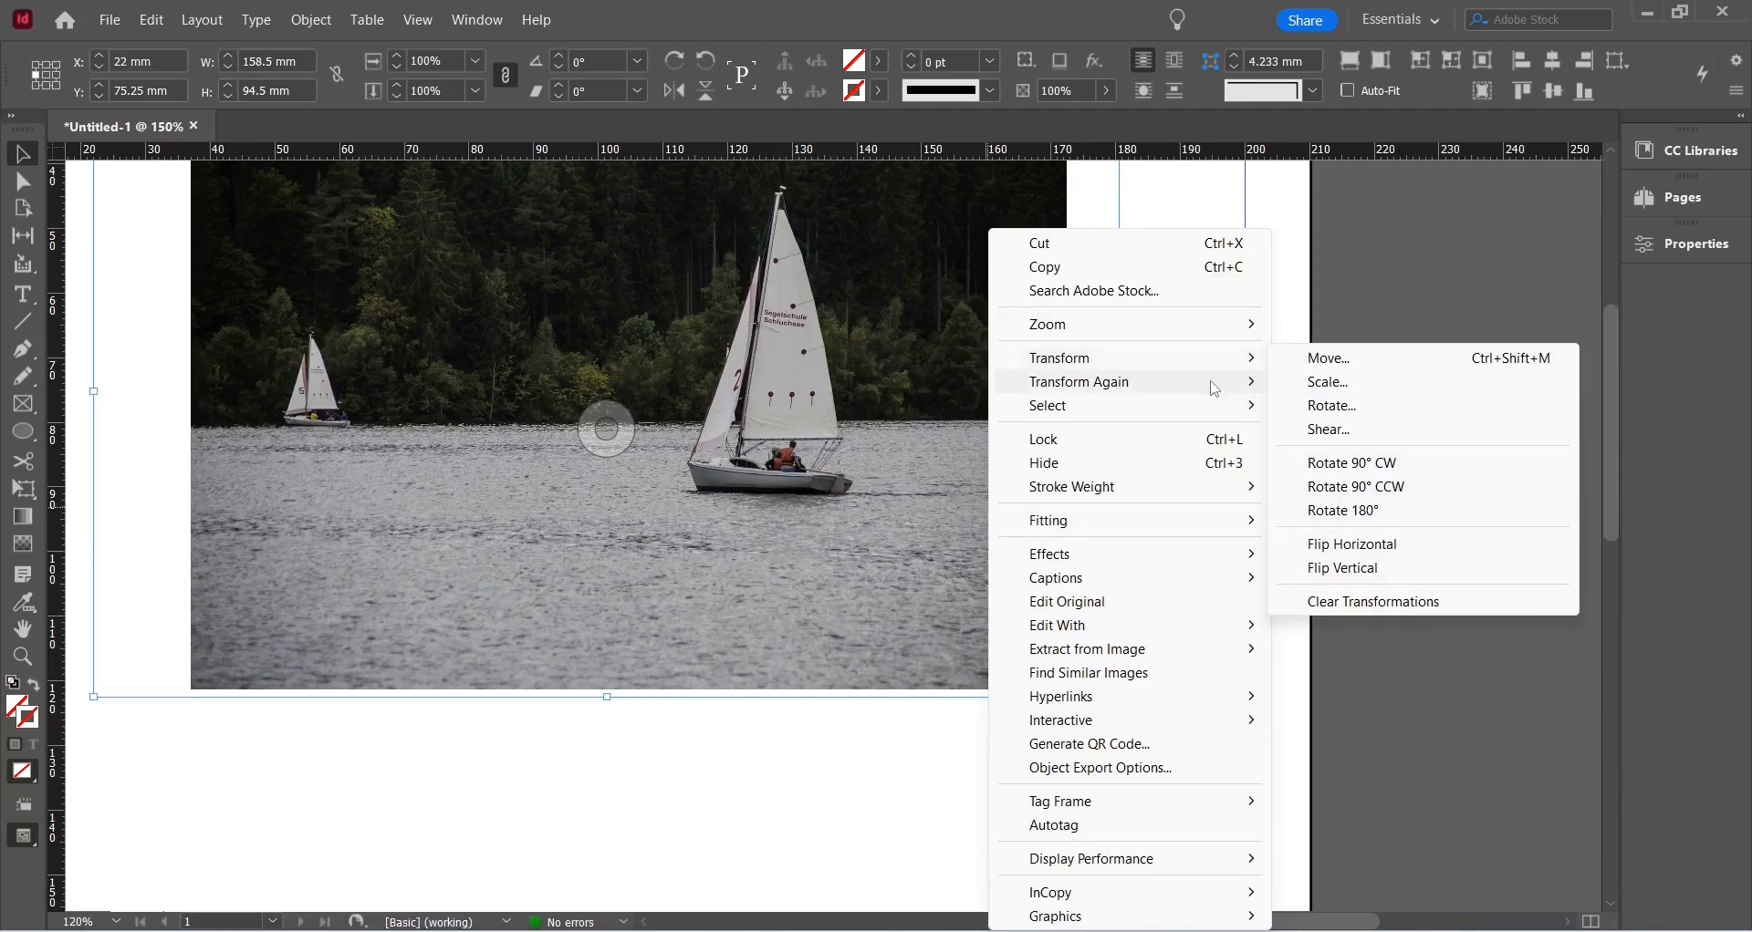
click(793, 741)
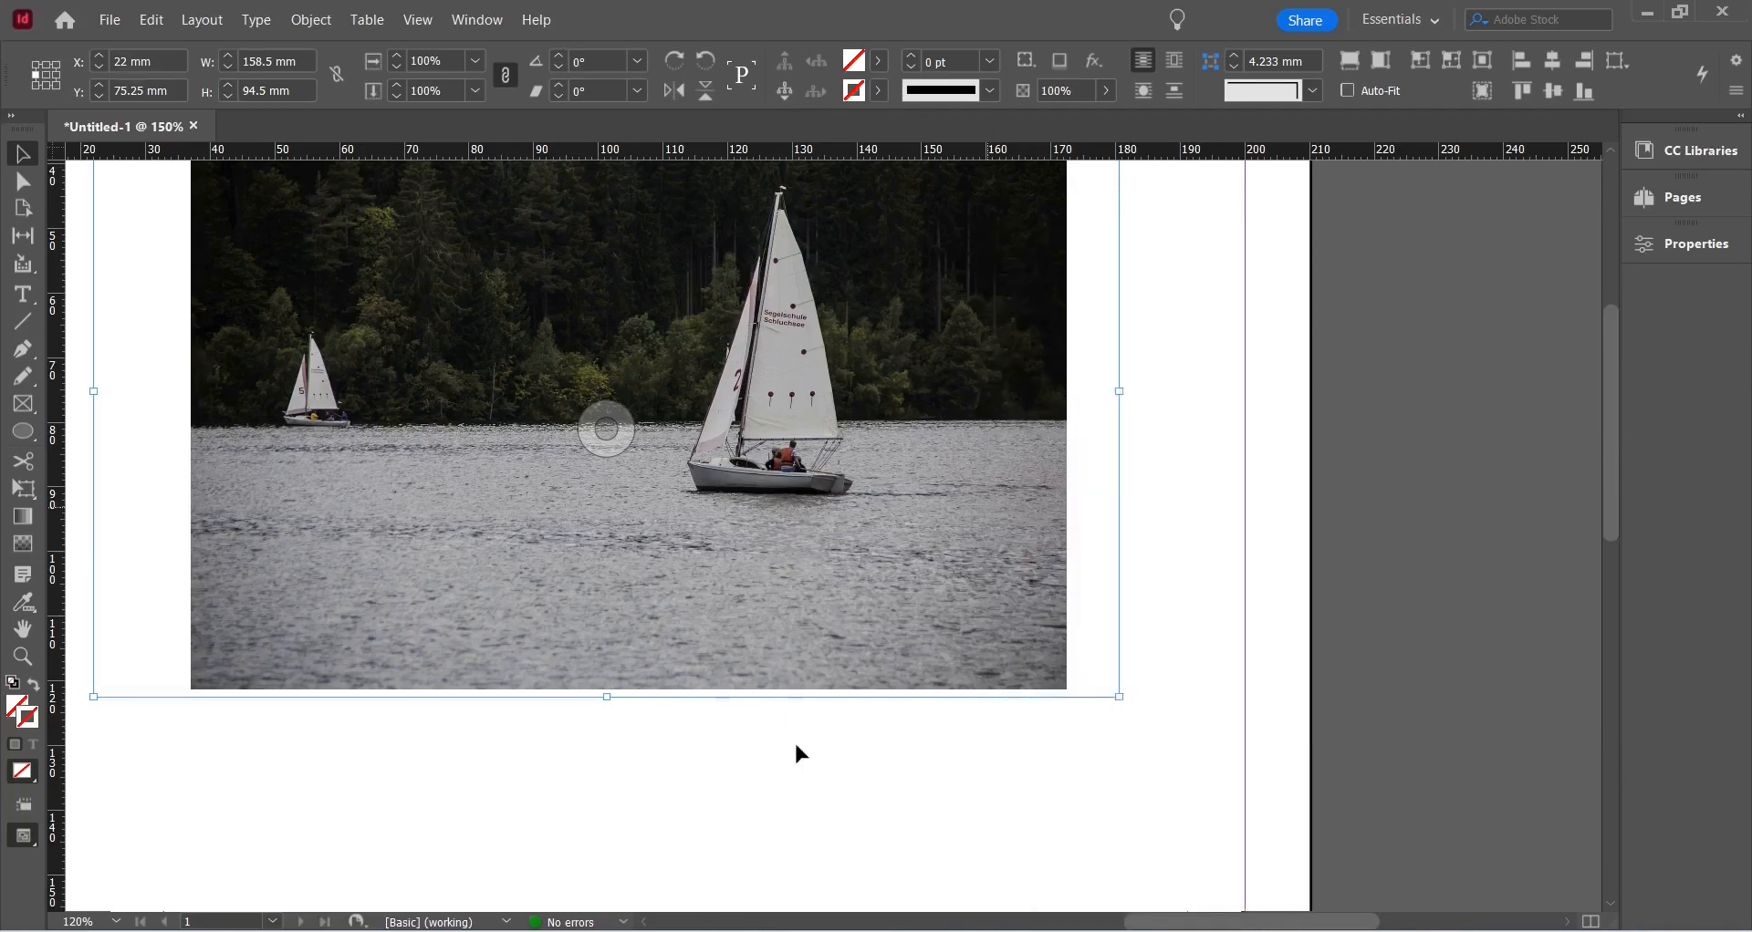
- Fit the boat image's frame to its content to remove the empty area around the picture
scroll(635, 535, down, 1)
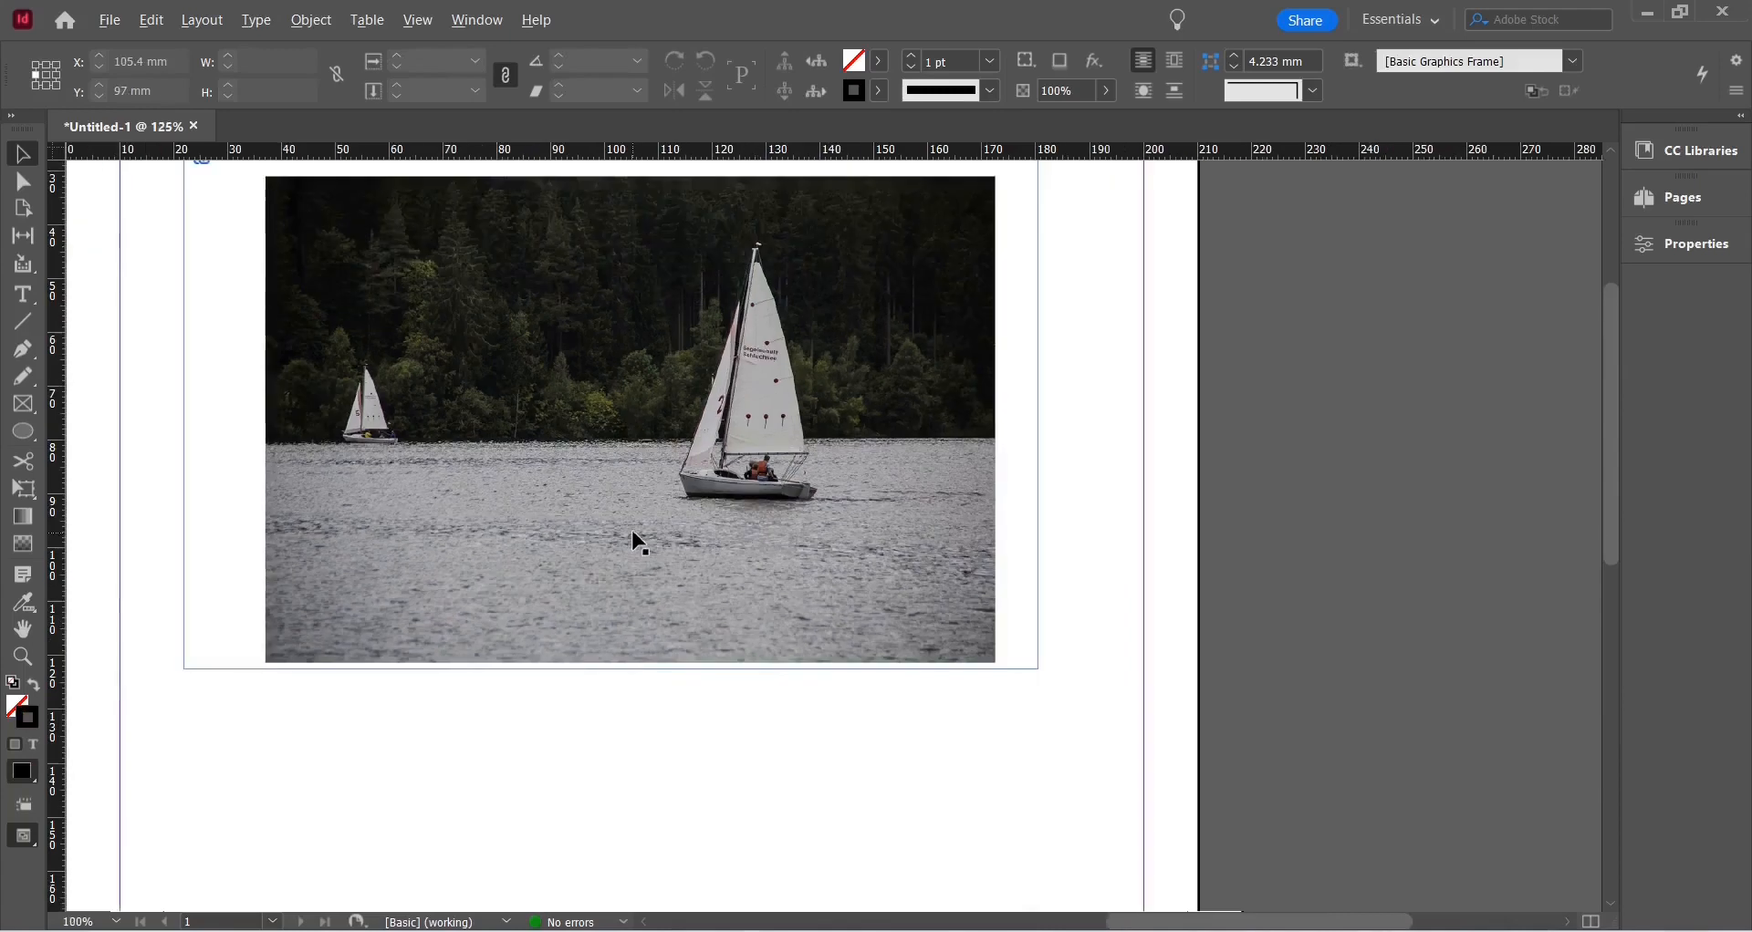
scroll(635, 535, up, 2)
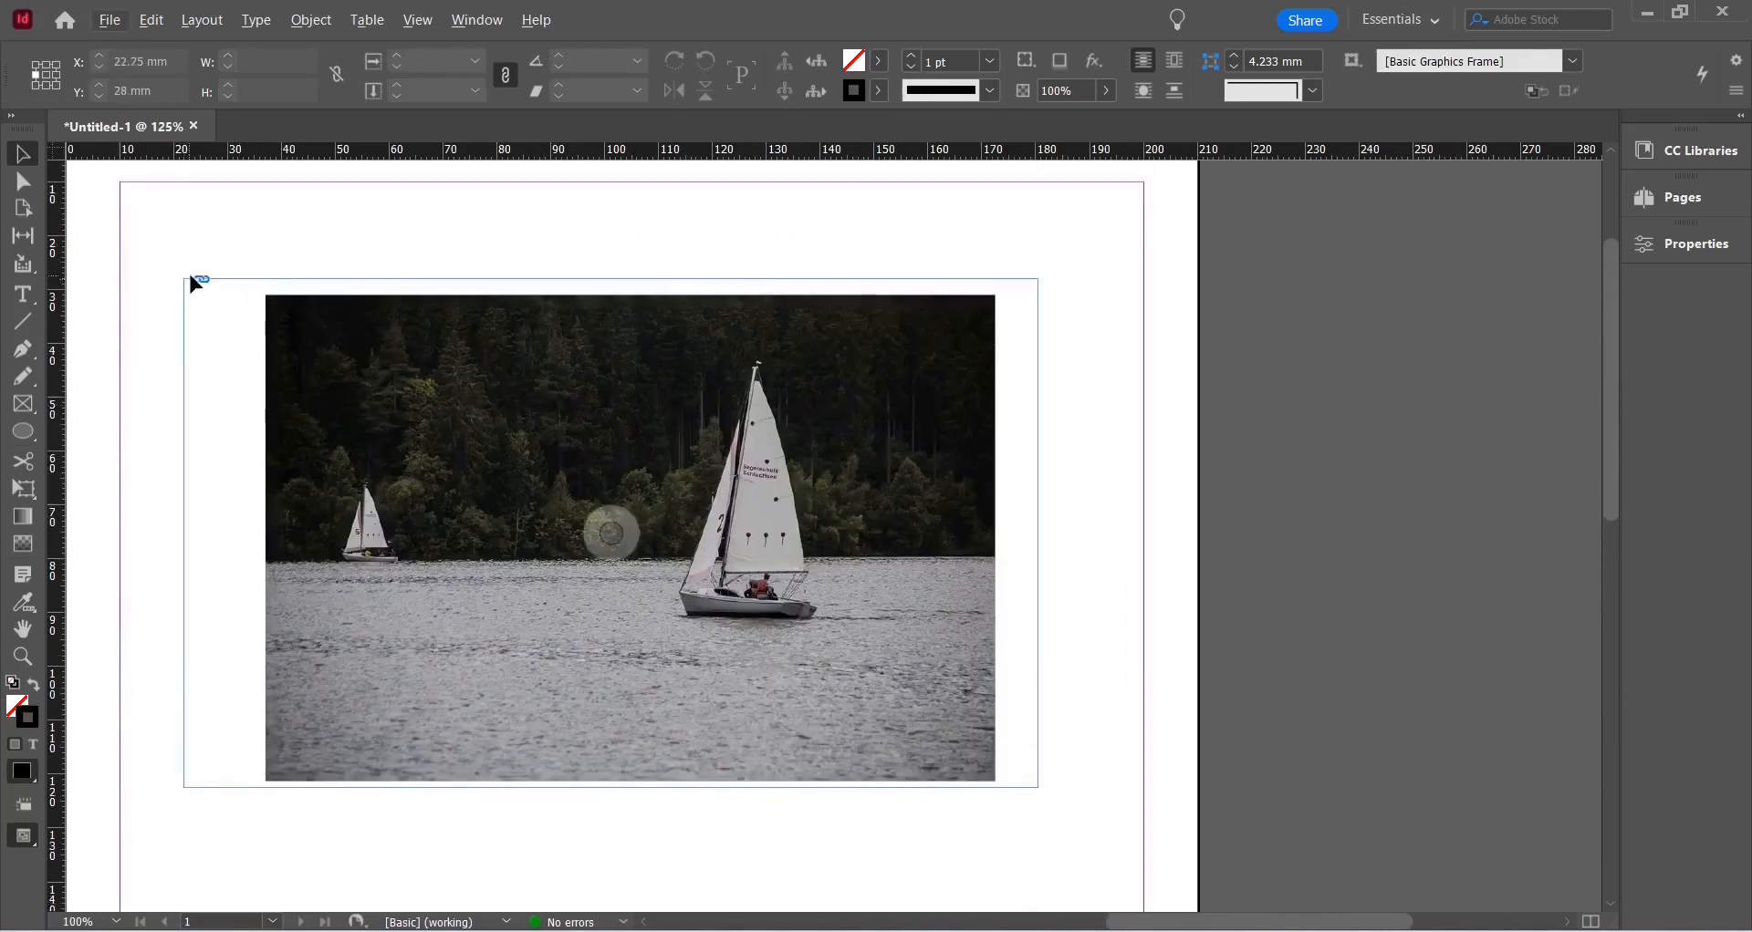
click(311, 361)
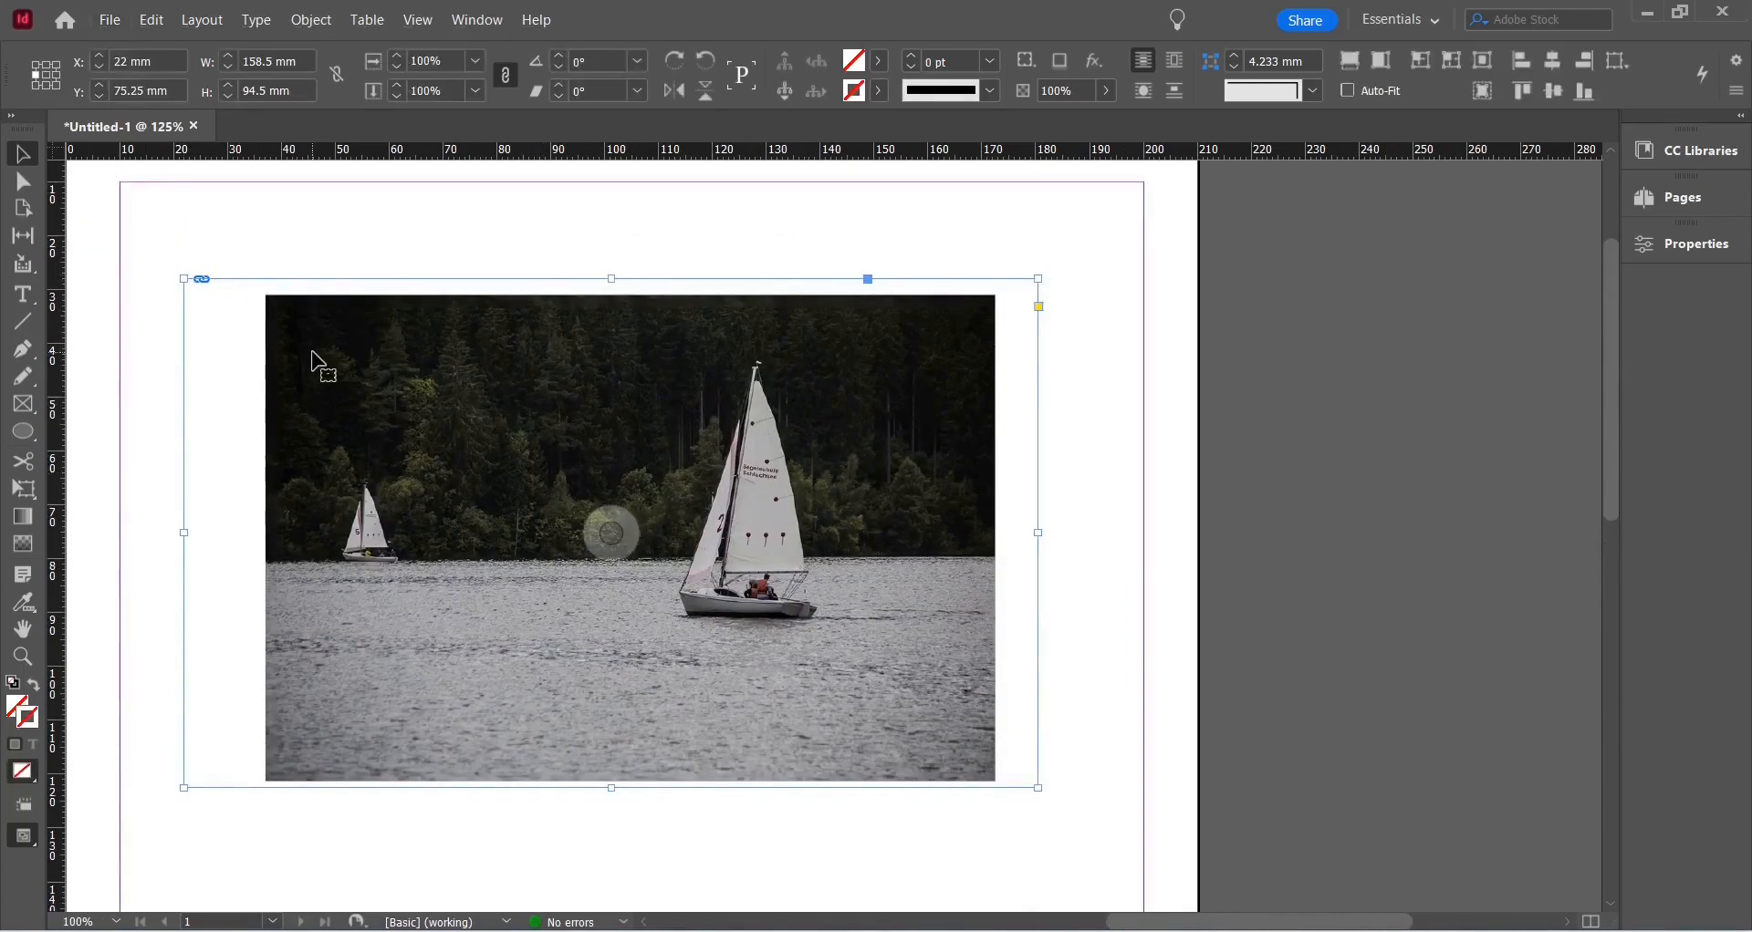
right_click(311, 360)
mouse_move(392, 523)
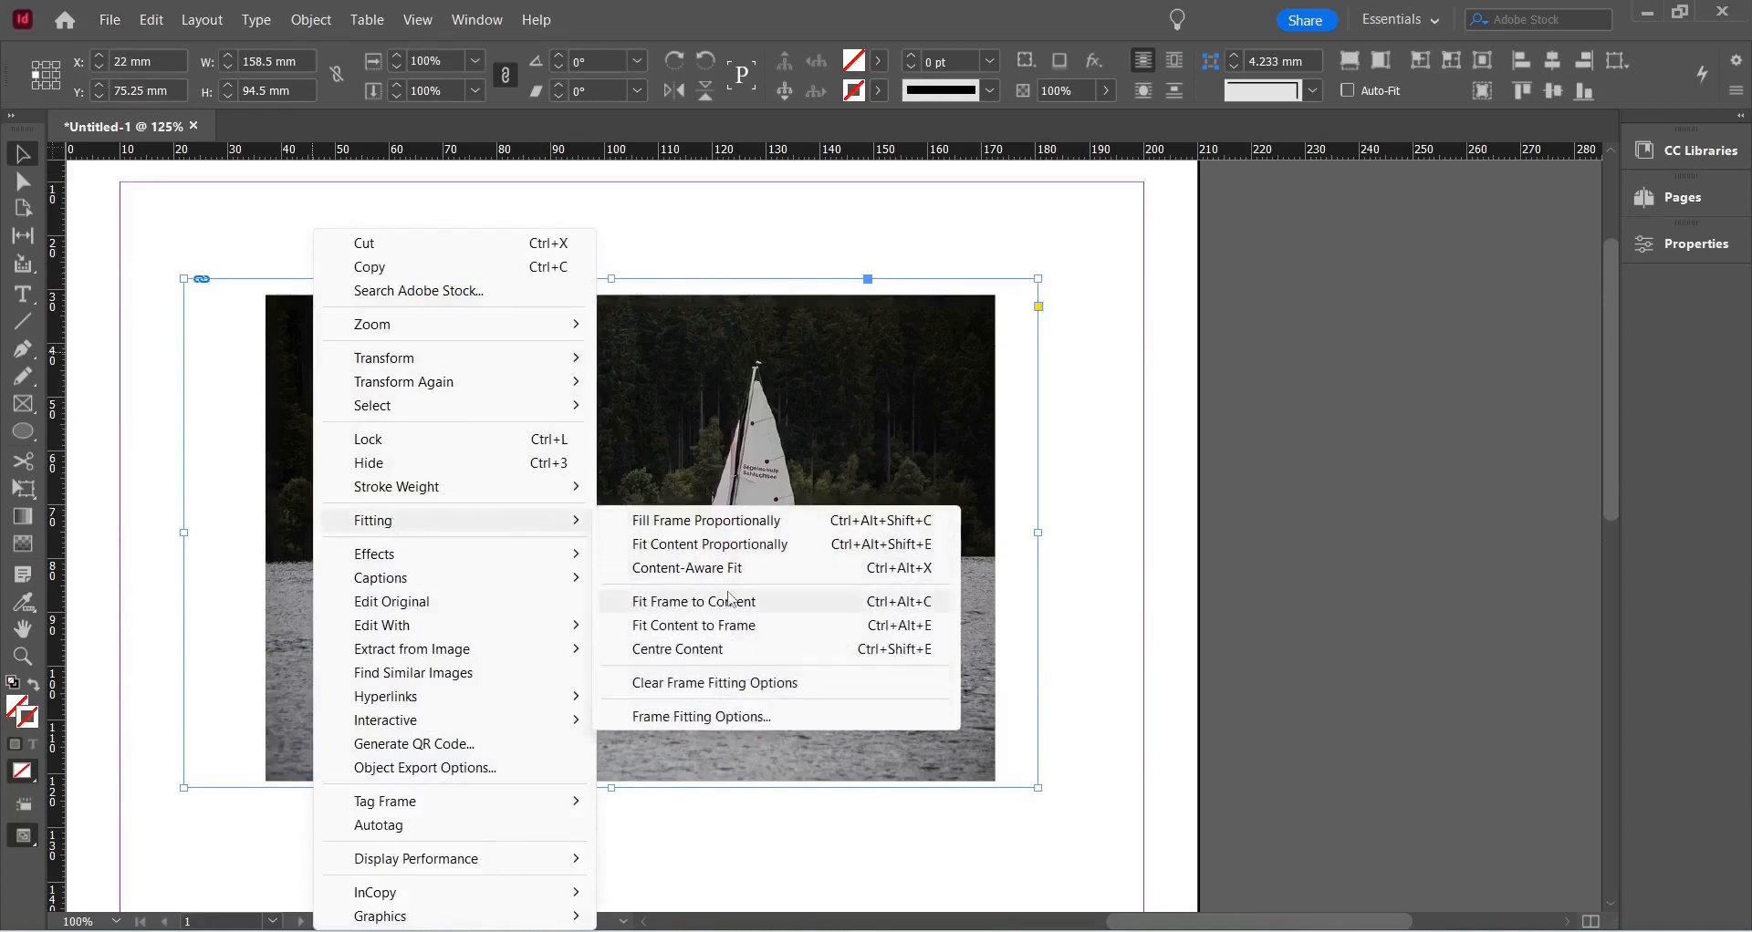
click(677, 609)
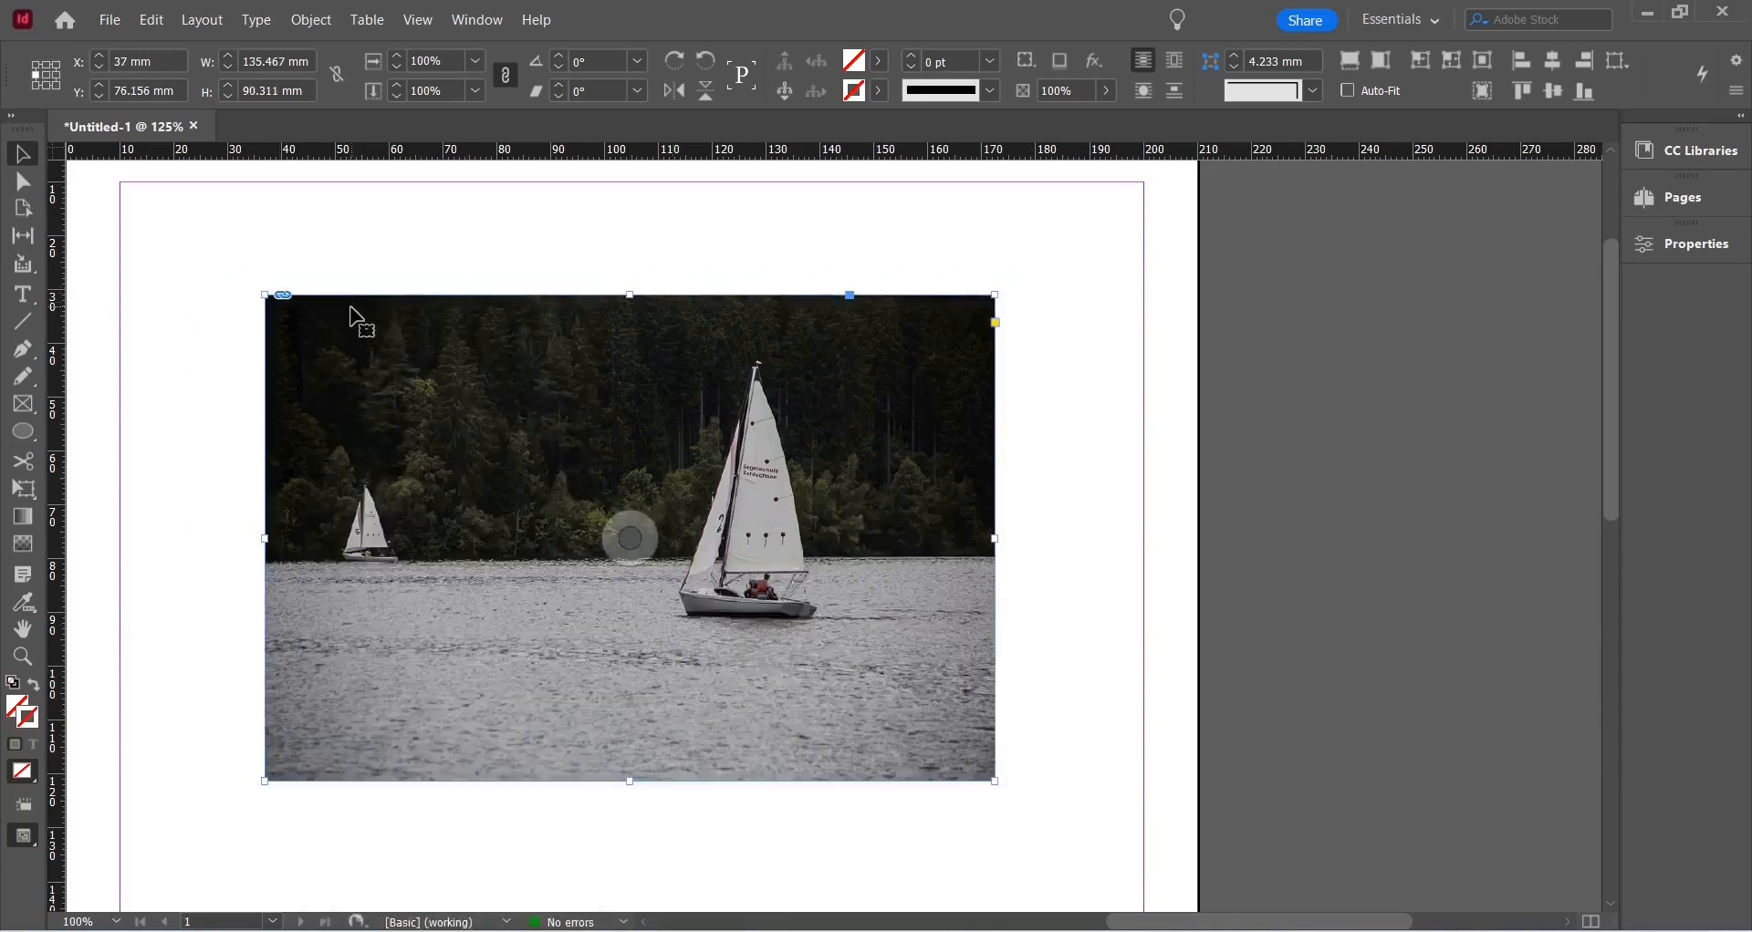
- Move the boat image to about X 50 mm, Y 69 mm and lock it in place
drag(903, 561, 975, 524)
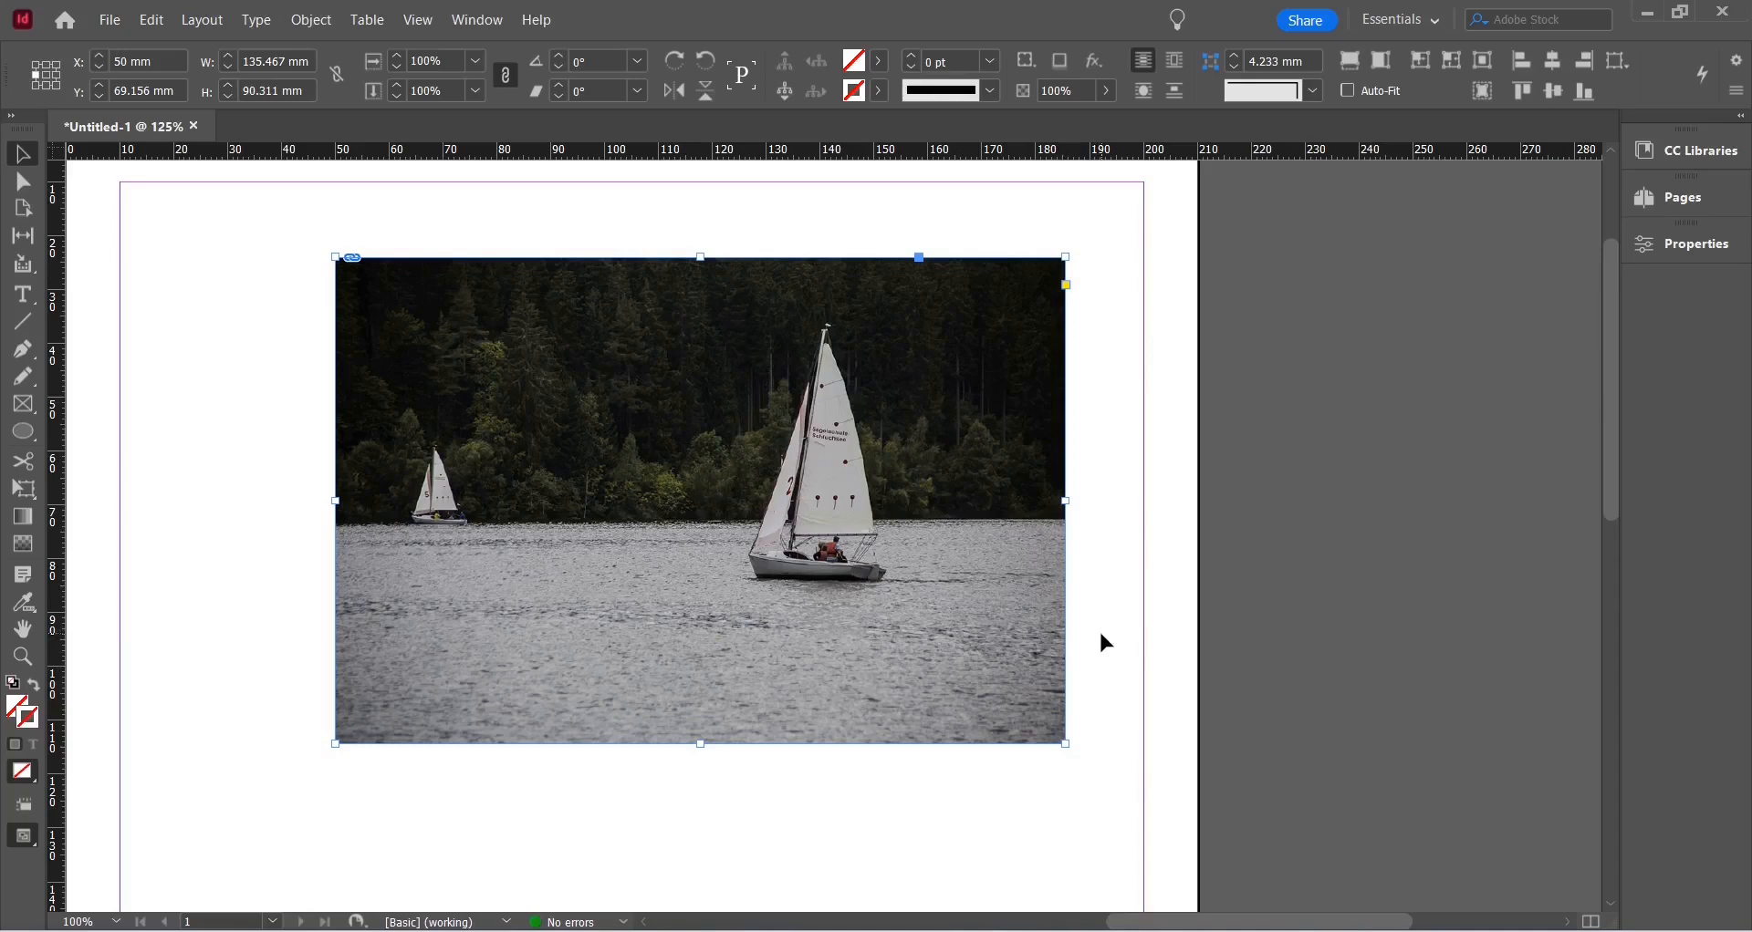
right_click(1156, 534)
mouse_move(974, 529)
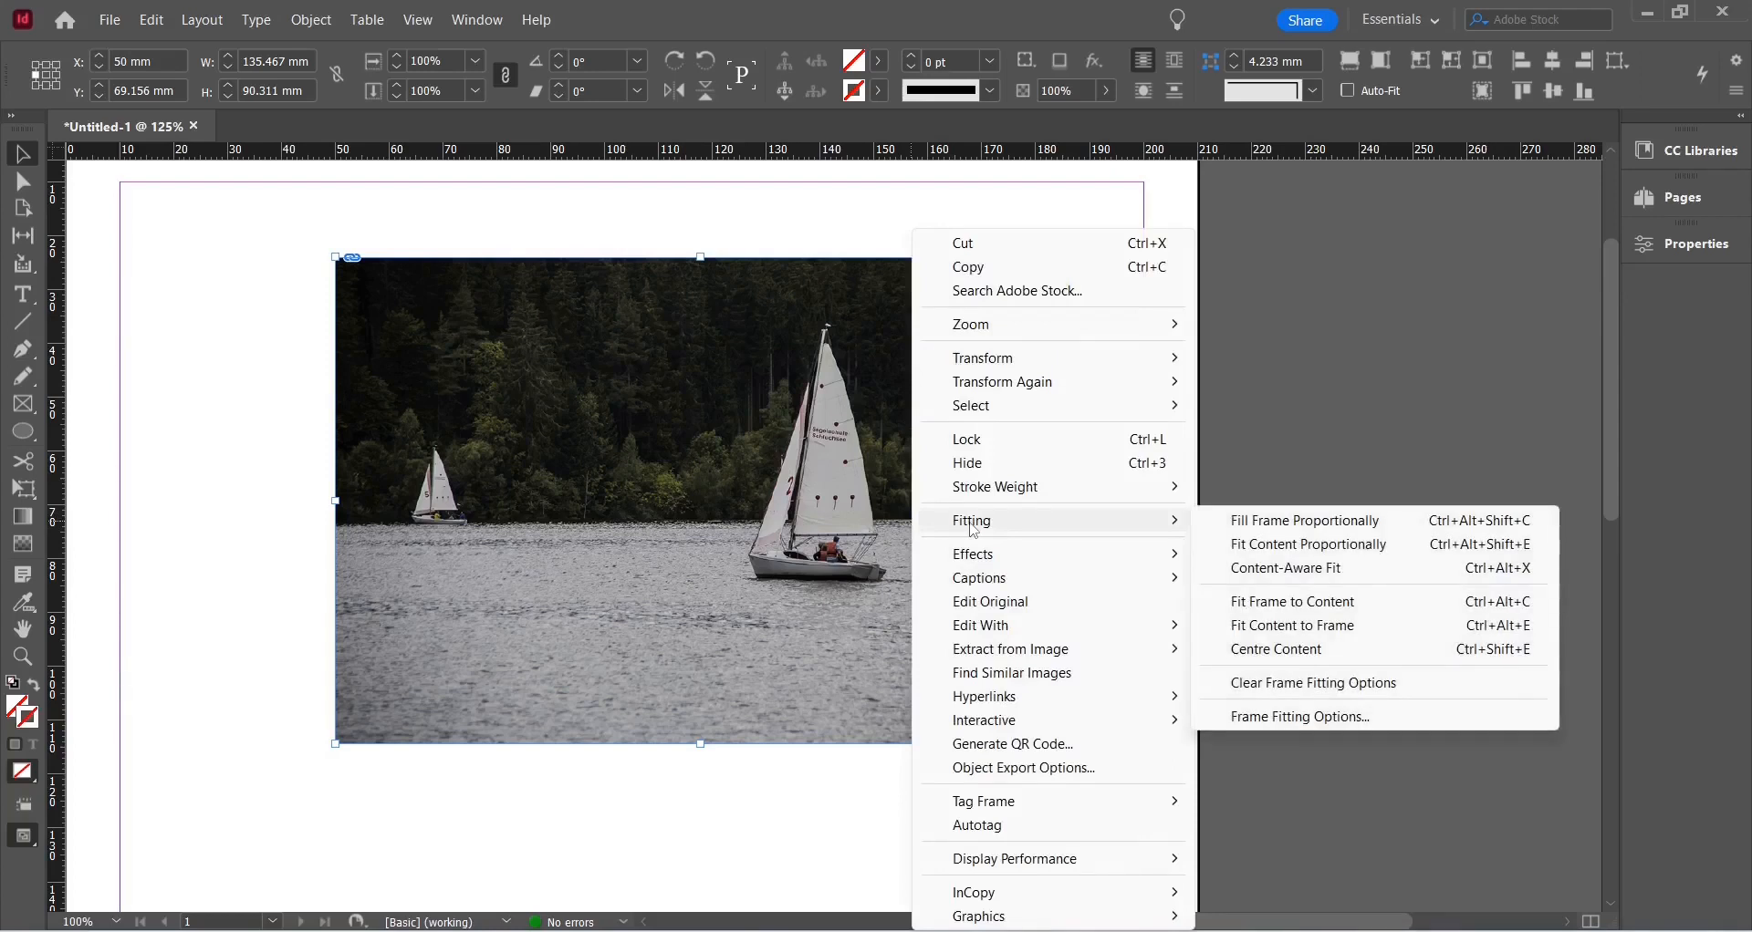
mouse_move(994, 874)
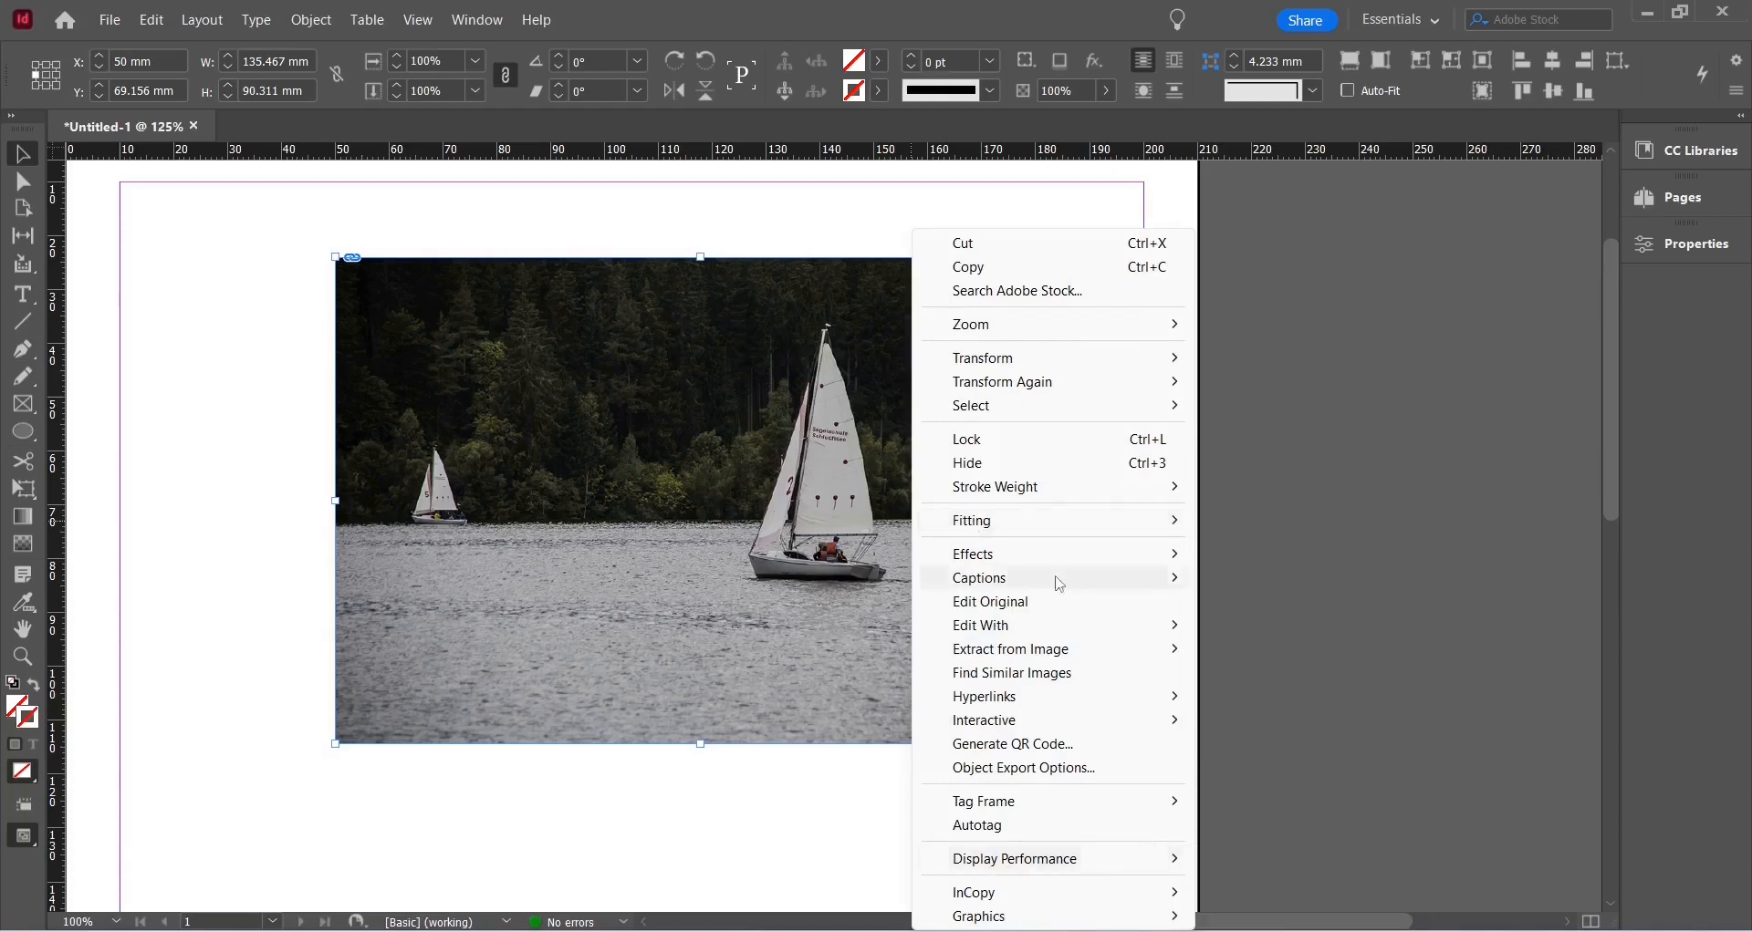
click(1016, 447)
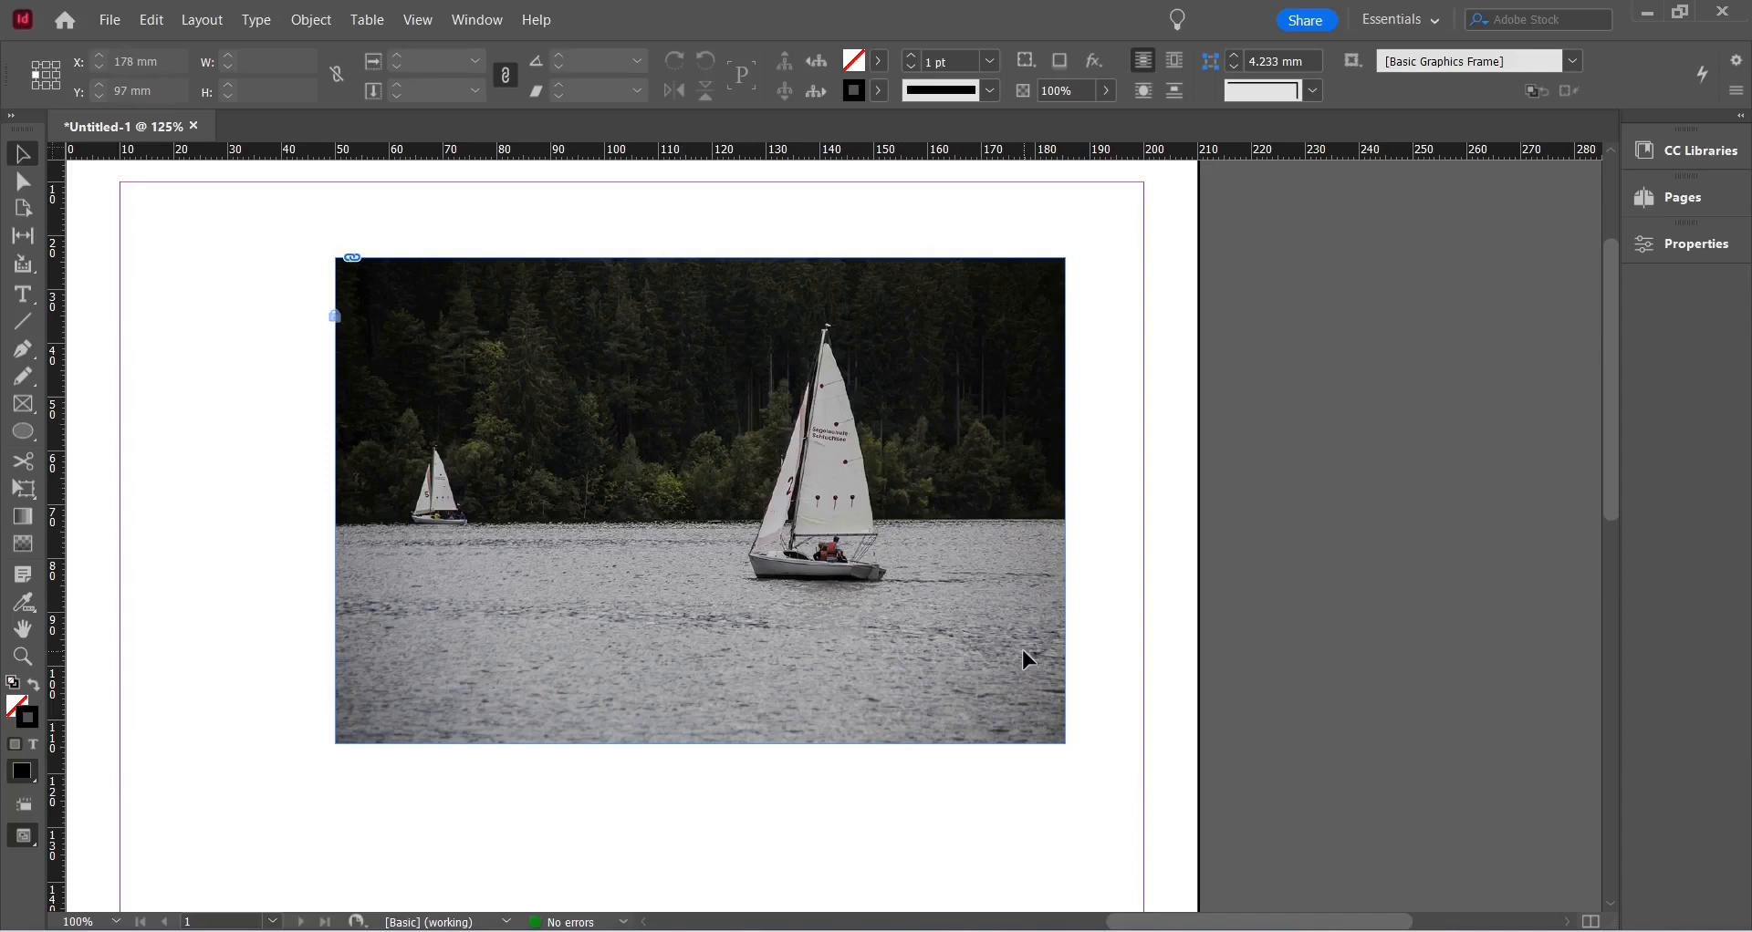
- Unlock all objects on the spread so the boat image can be selected and edited
scroll(934, 633, down, 1)
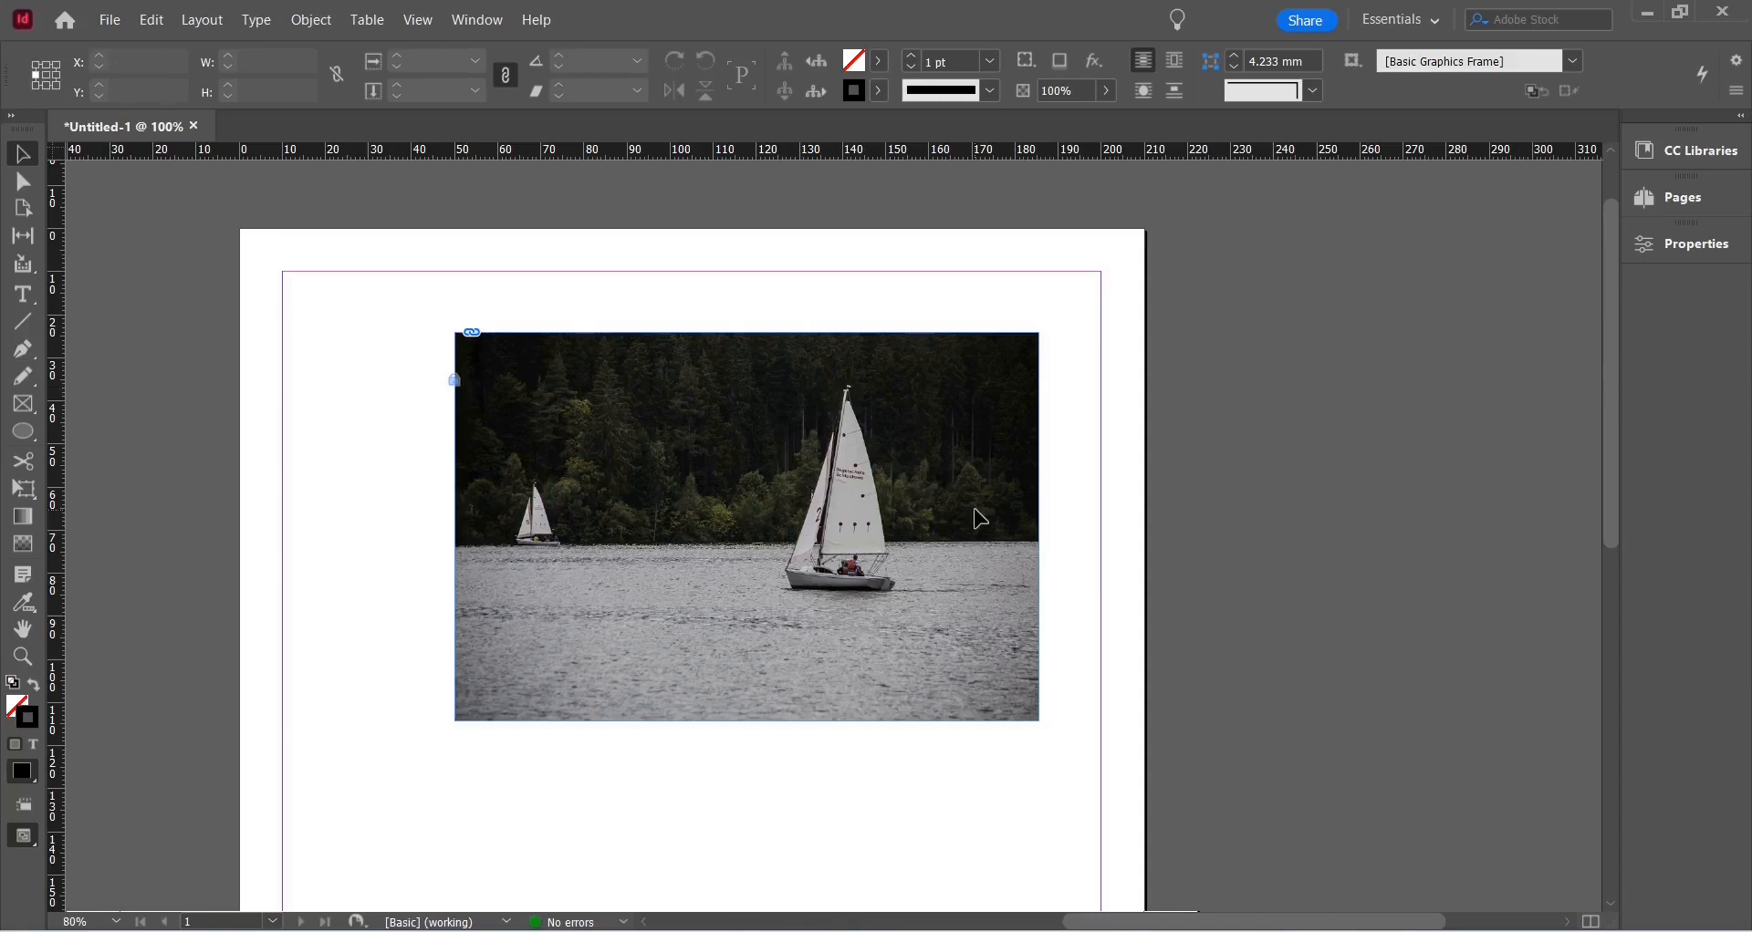
right_click(532, 575)
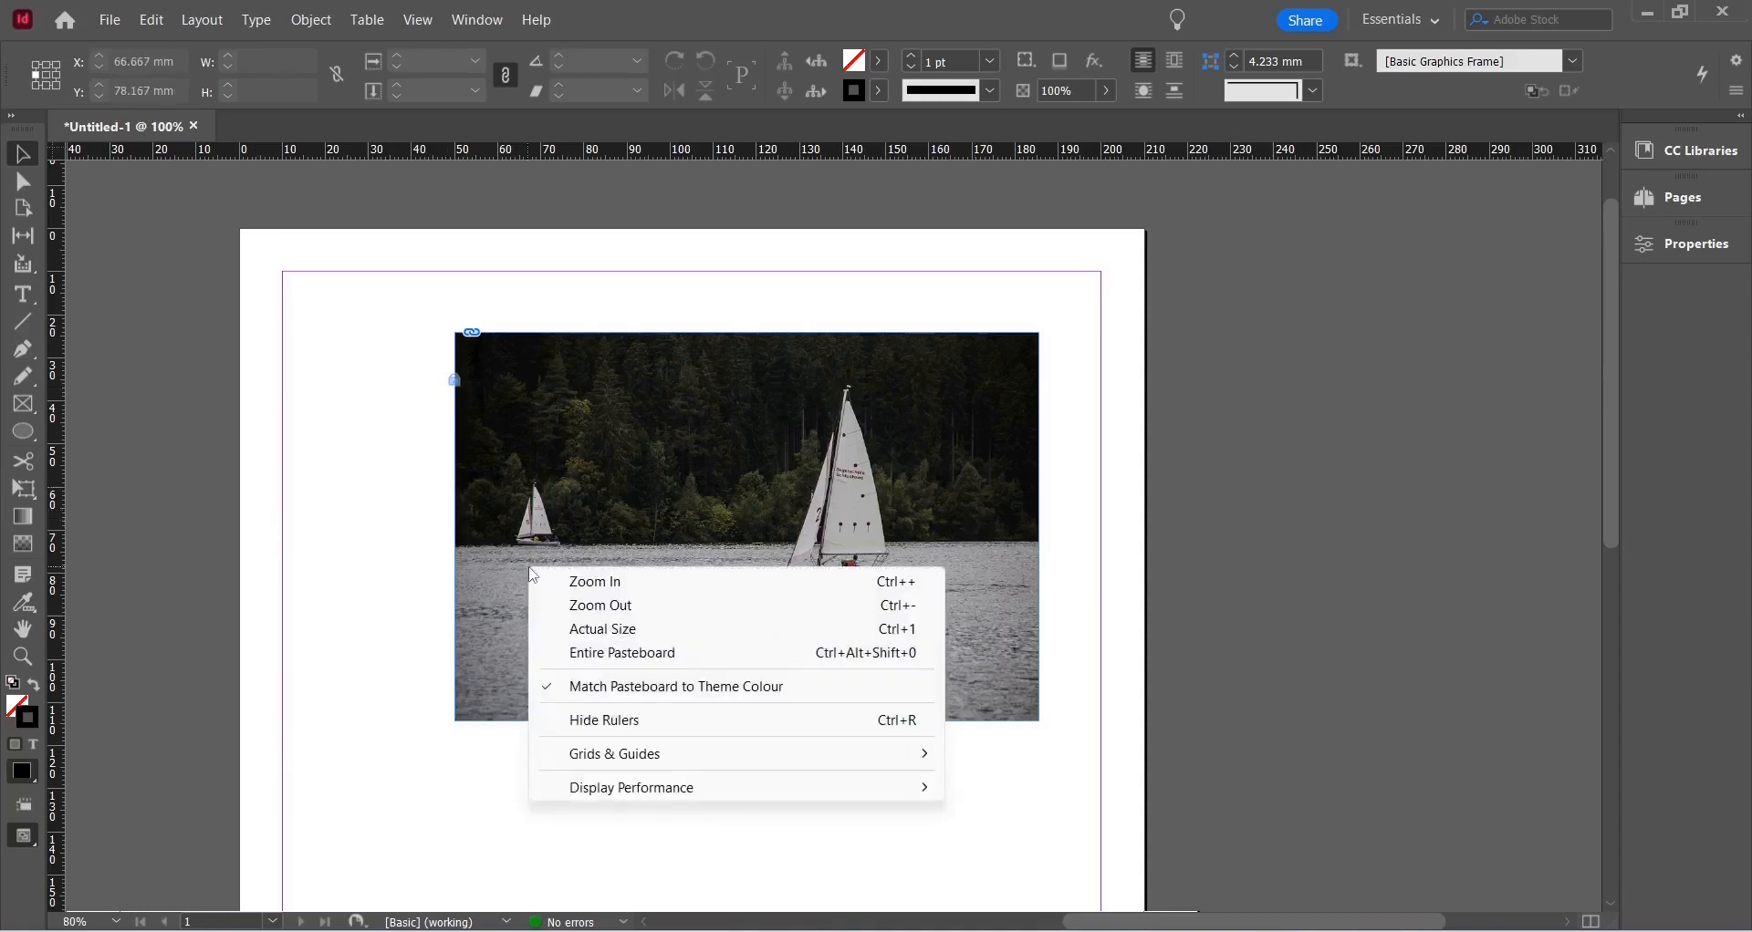
right_click(679, 510)
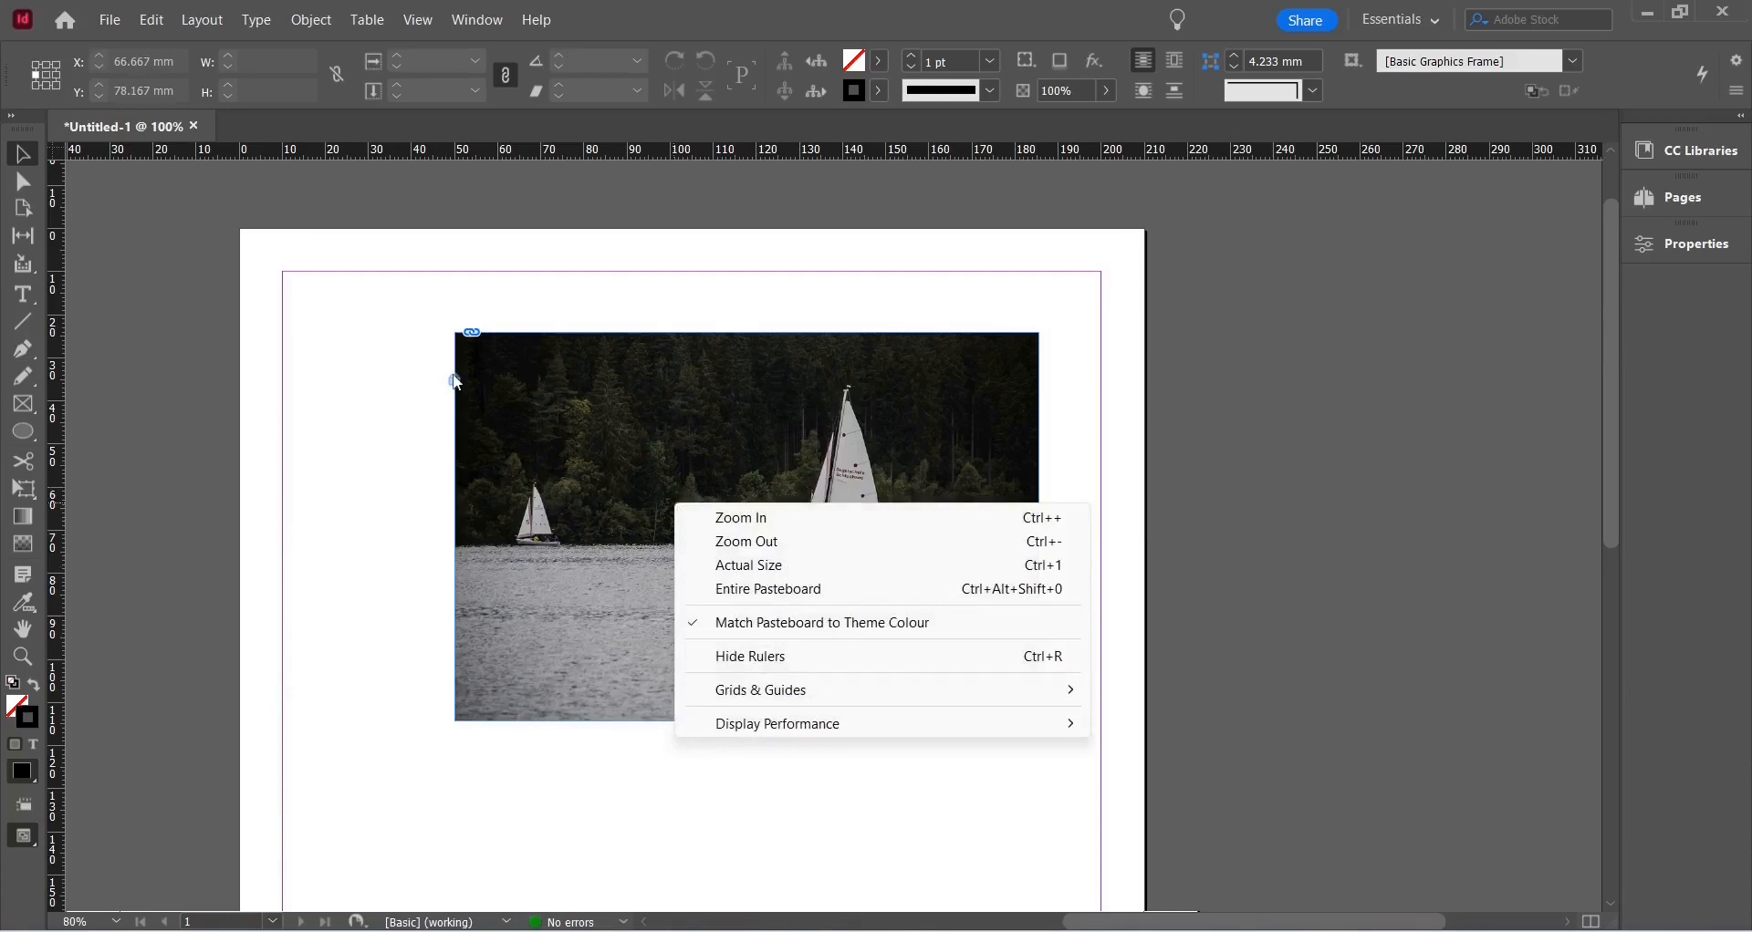
click(454, 376)
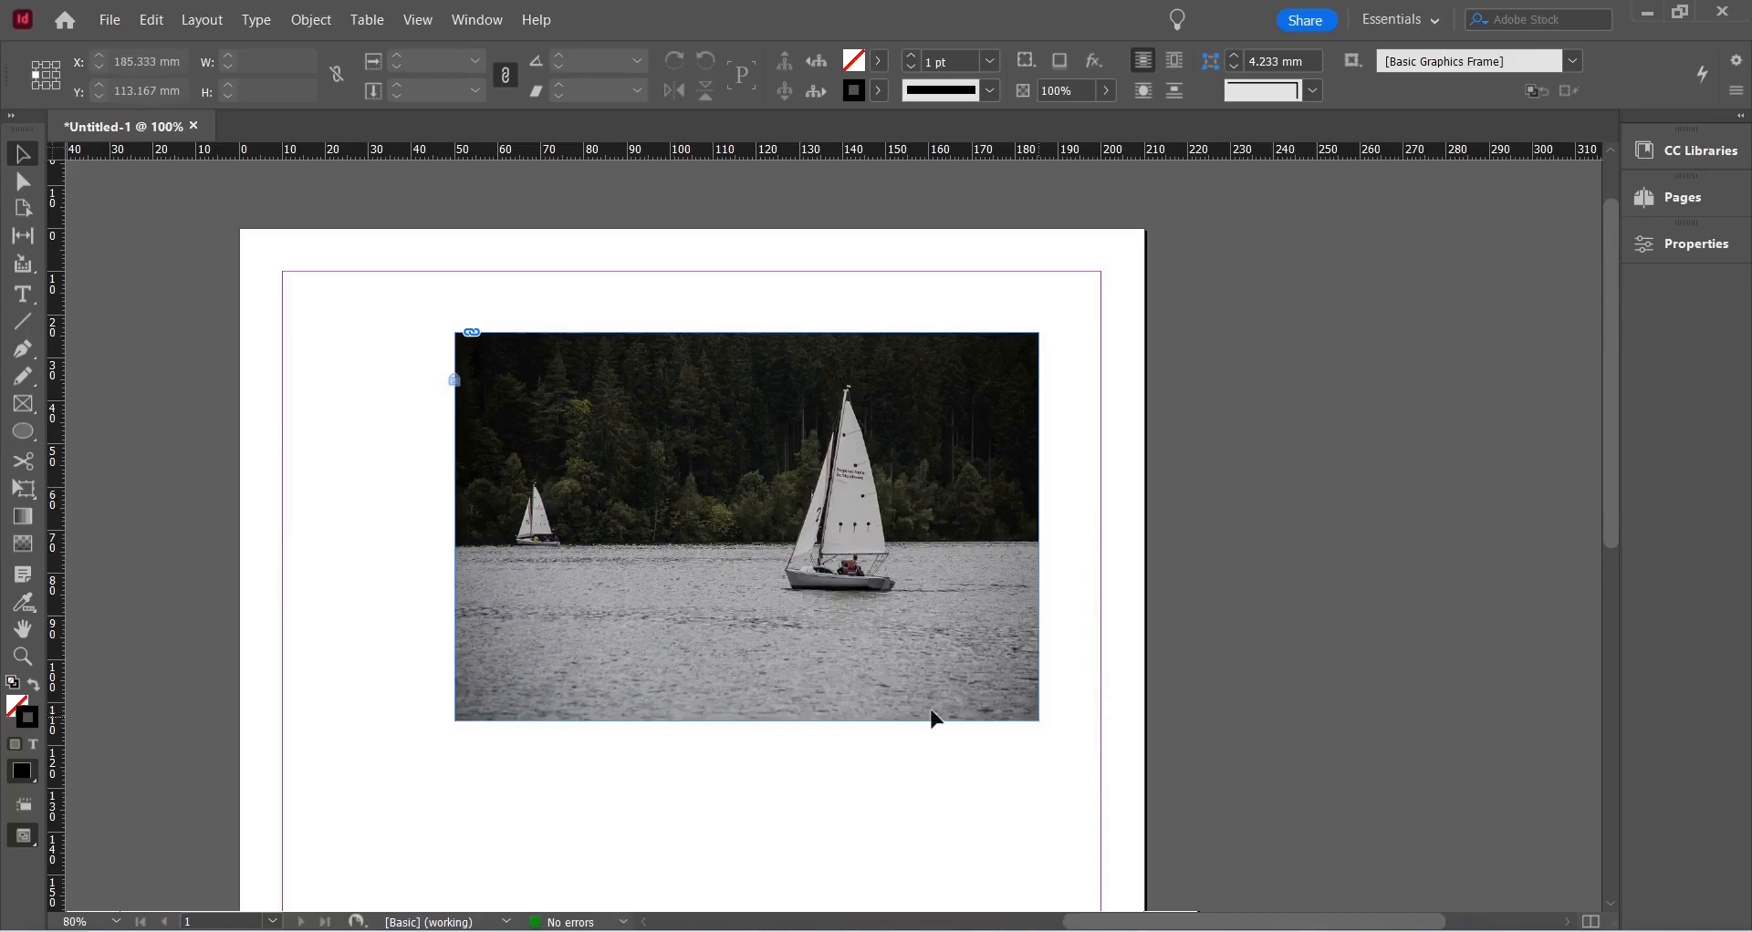
click(331, 22)
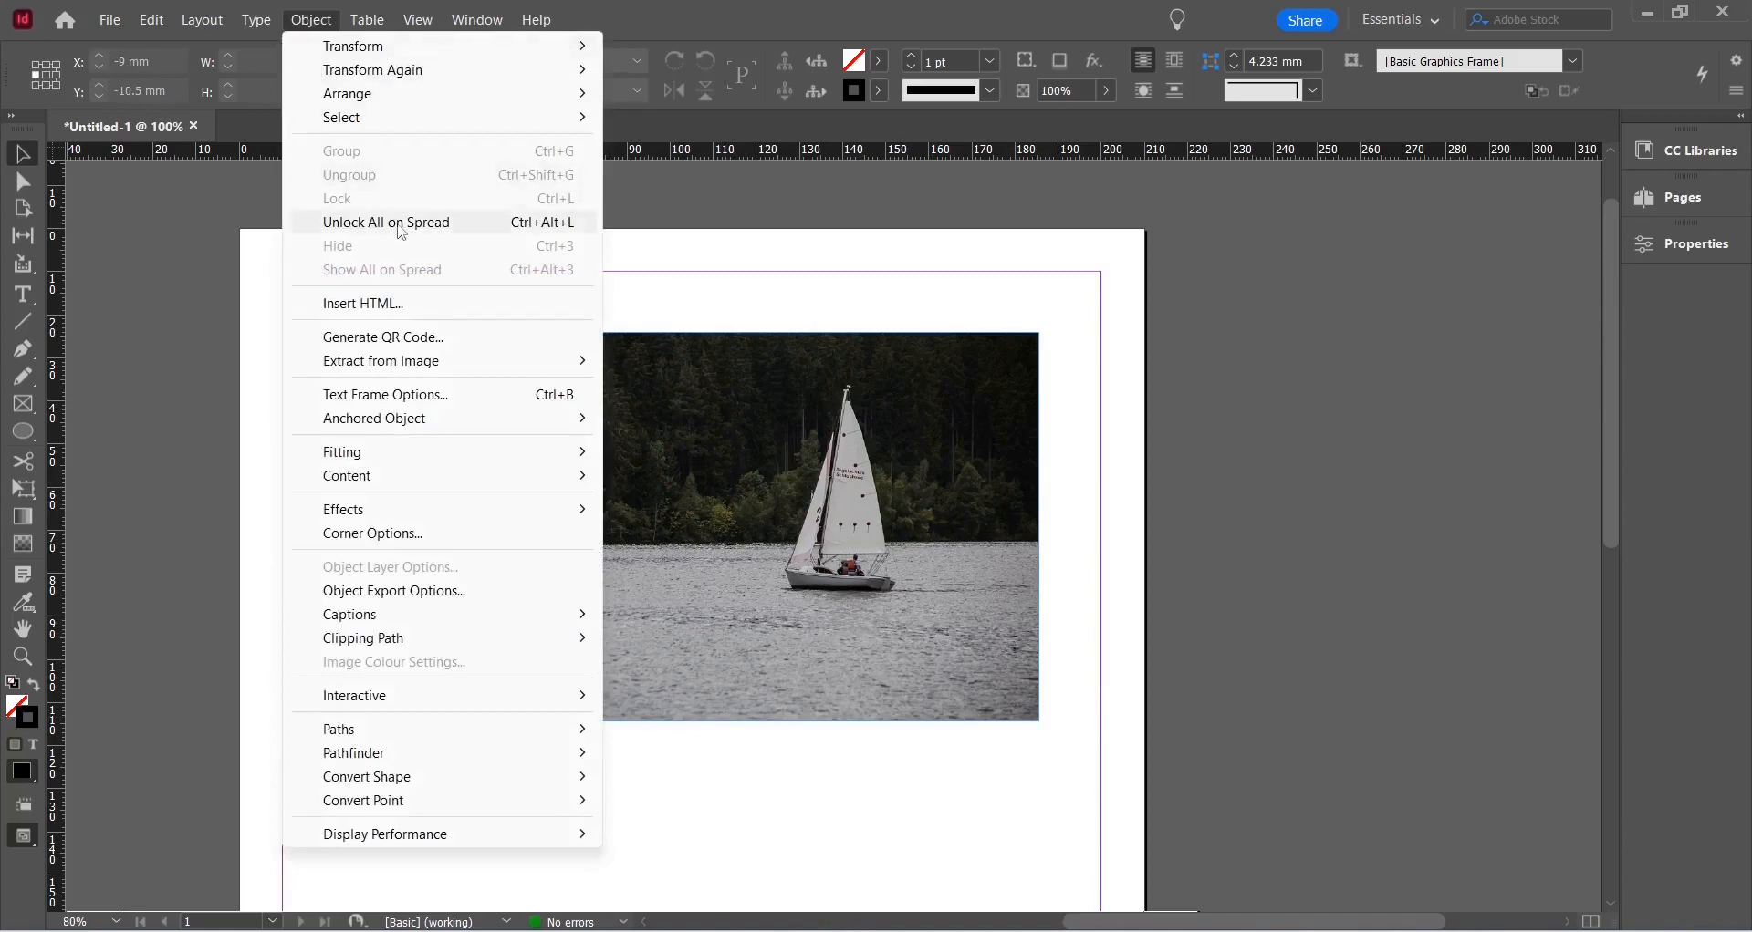
click(402, 233)
- Move the unlocked boat image around the page to about X 32 mm, Y 61 mm
mouse_move(905, 593)
mouse_down()
mouse_move(888, 555)
mouse_move(923, 626)
mouse_move(830, 547)
mouse_move(920, 692)
mouse_move(873, 585)
mouse_up()
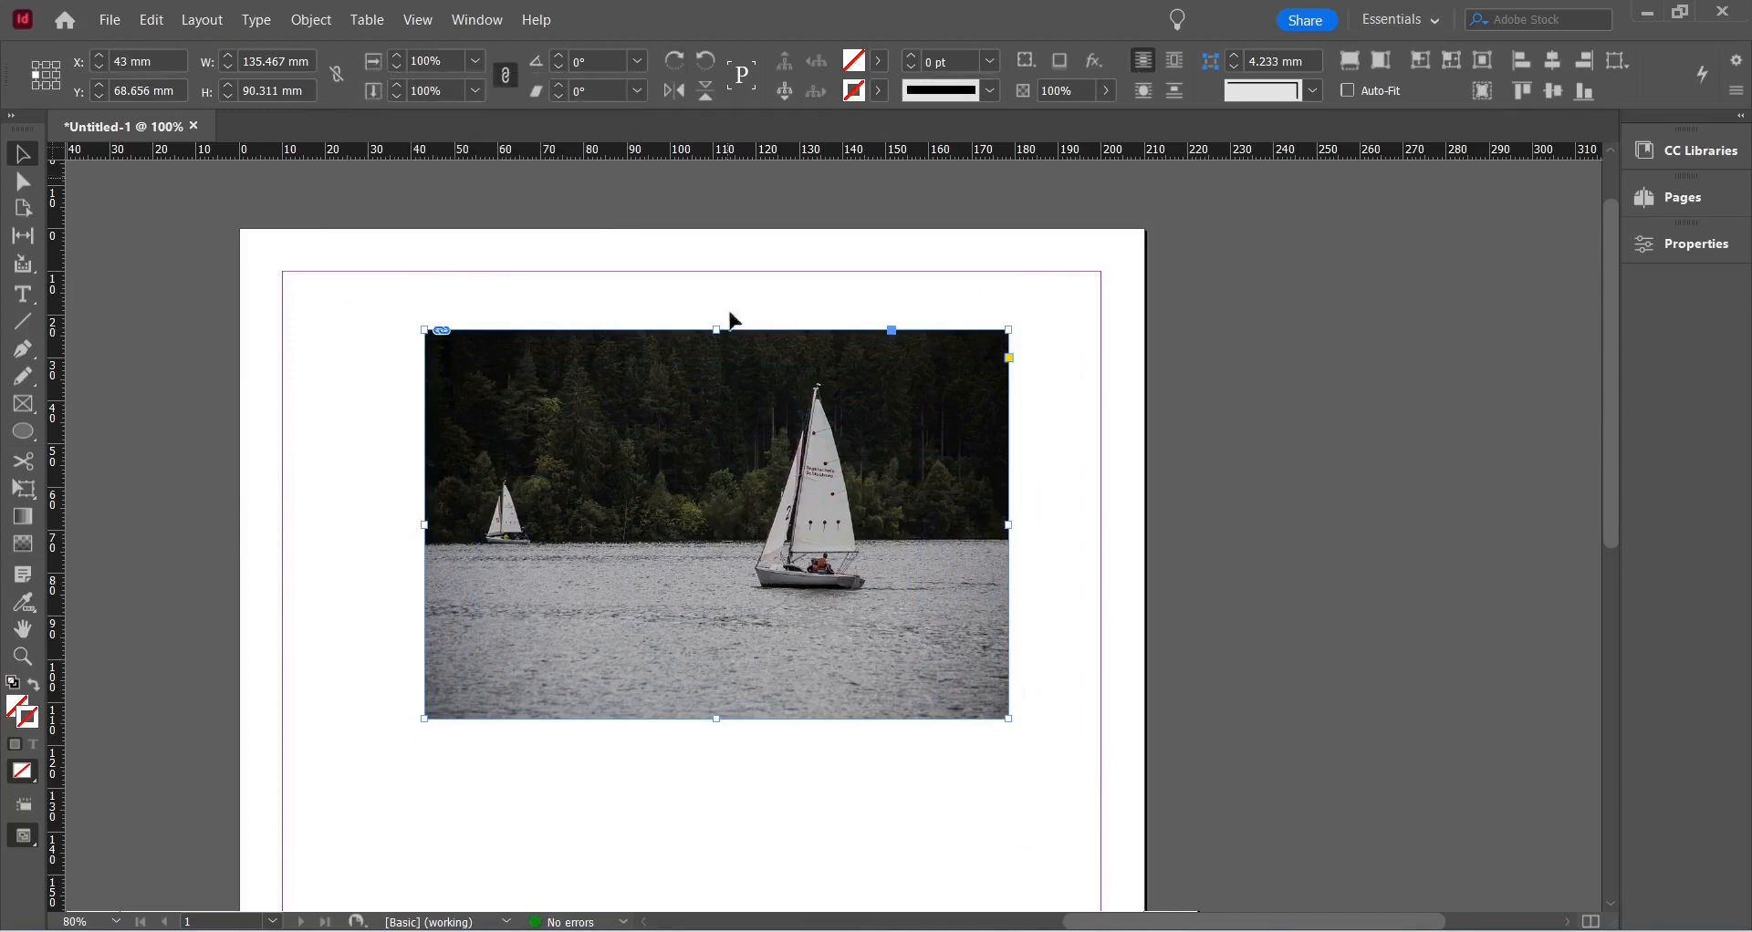
key(ctrl+z)
drag(379, 477, 439, 421)
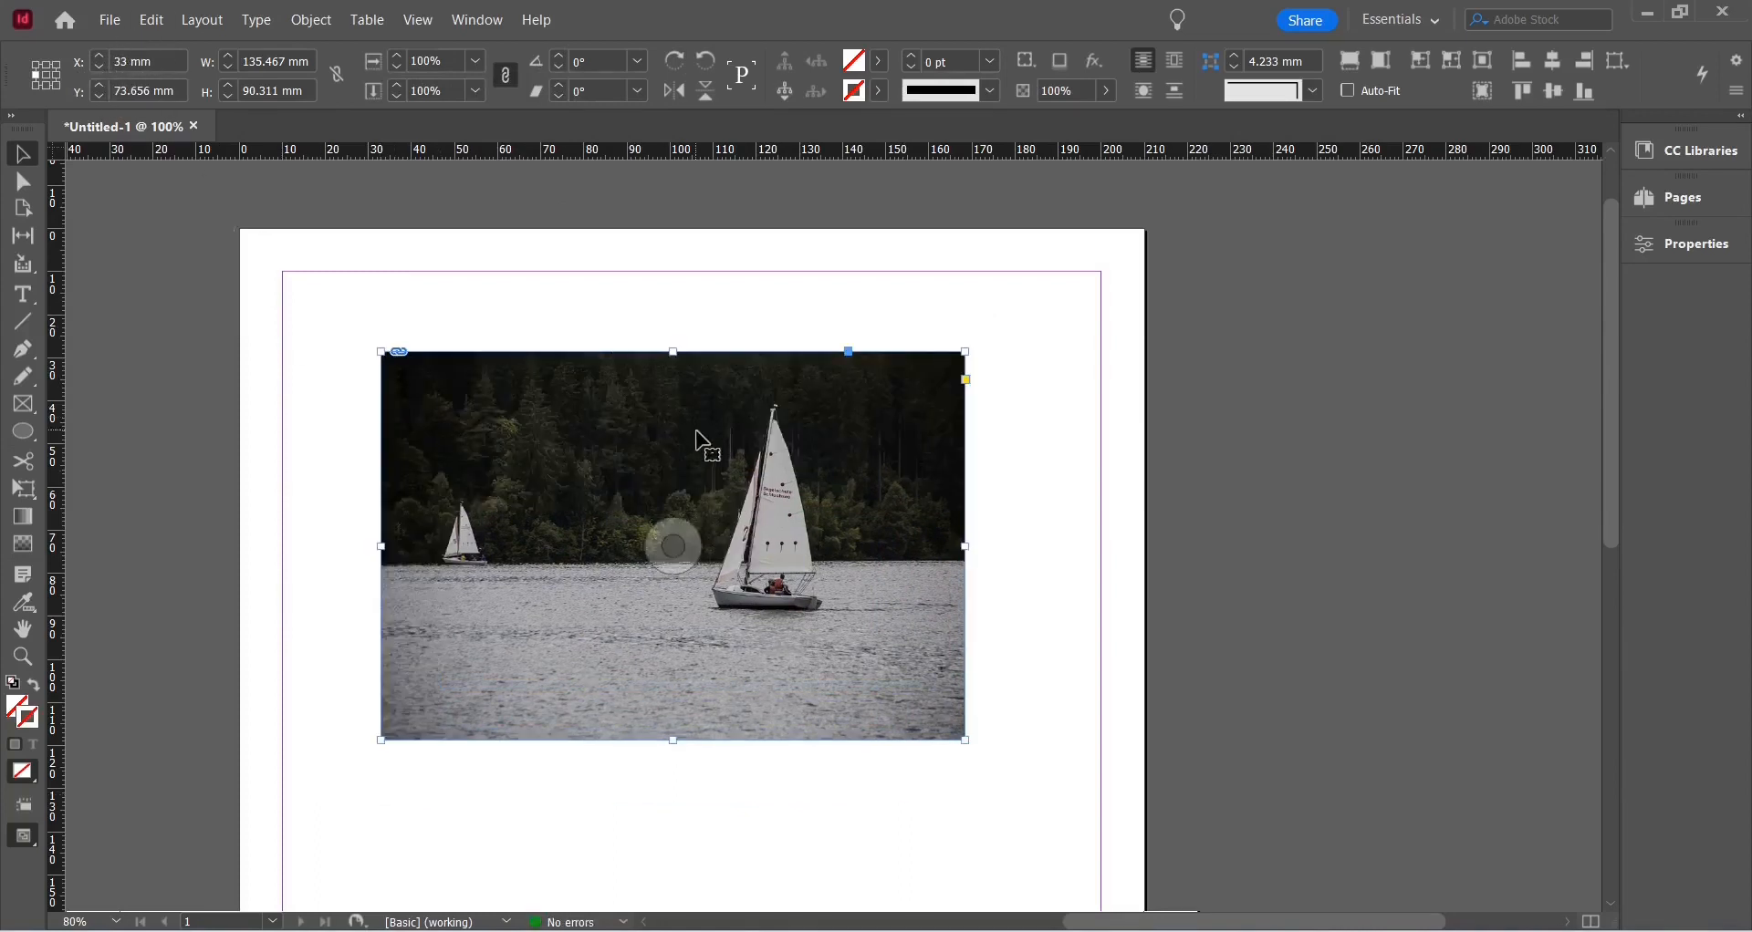
drag(866, 451, 853, 416)
drag(538, 424, 632, 407)
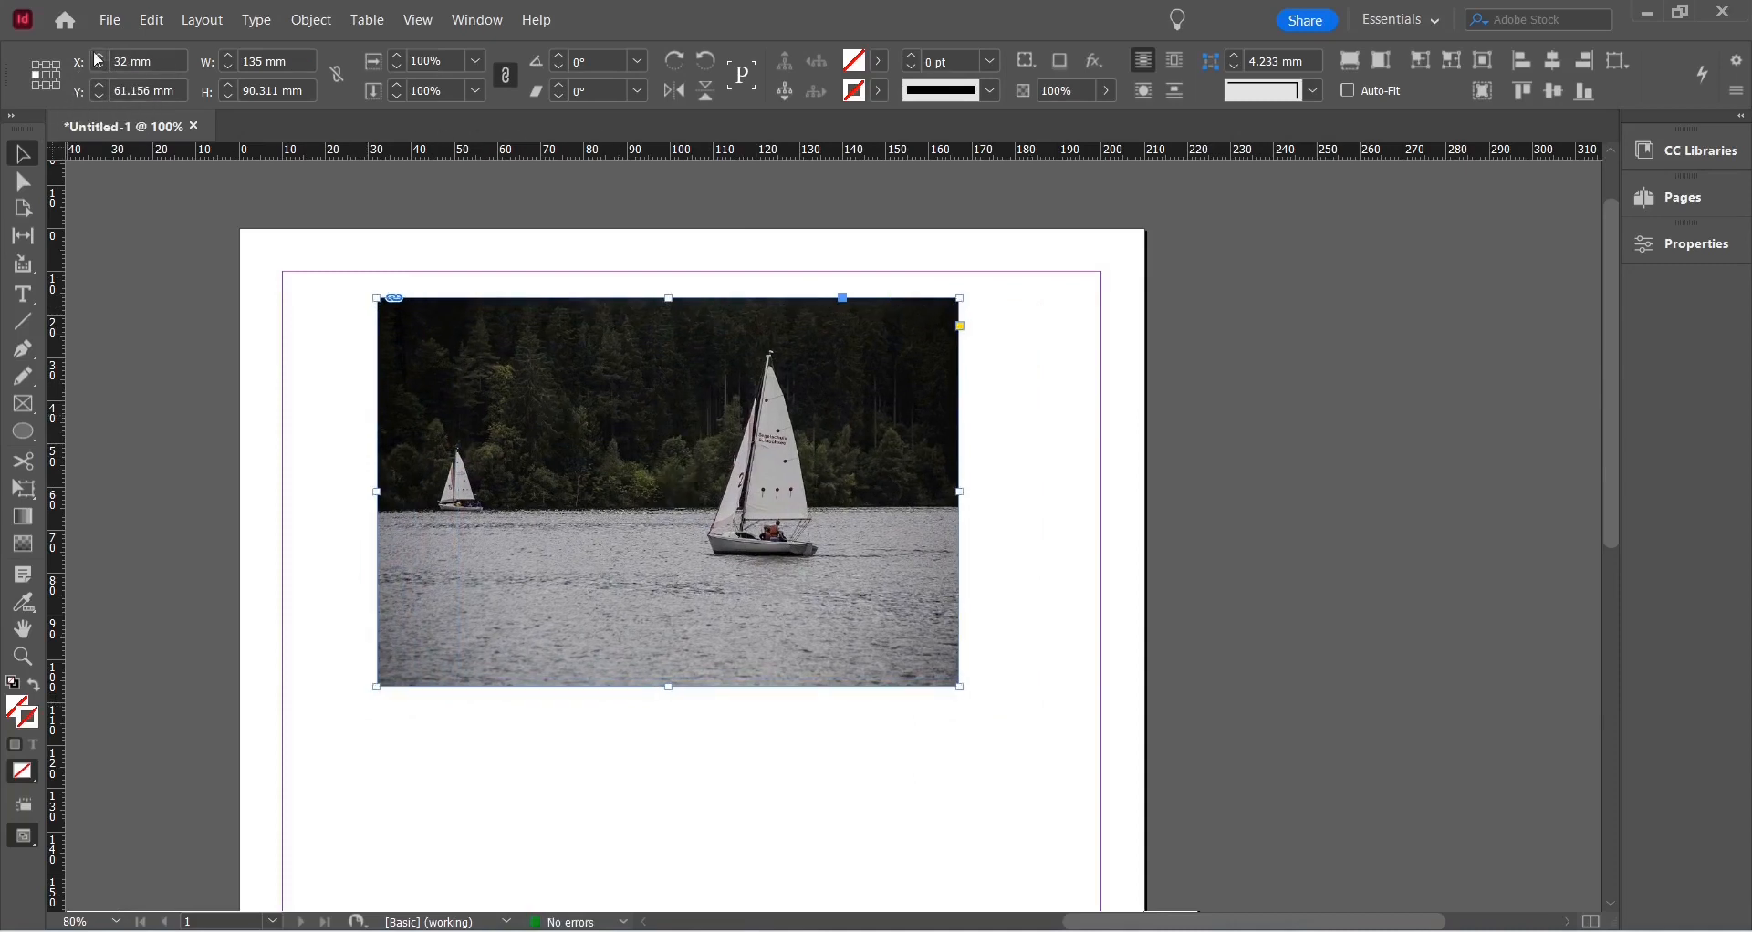
- Step the boat image's position to X 42 mm, Y 65 mm and move it freehand to about X 40 mm, Y 57 mm
click(97, 56)
click(98, 55)
click(98, 56)
click(98, 56)
click(97, 55)
click(98, 55)
click(97, 56)
click(99, 56)
click(98, 55)
click(99, 56)
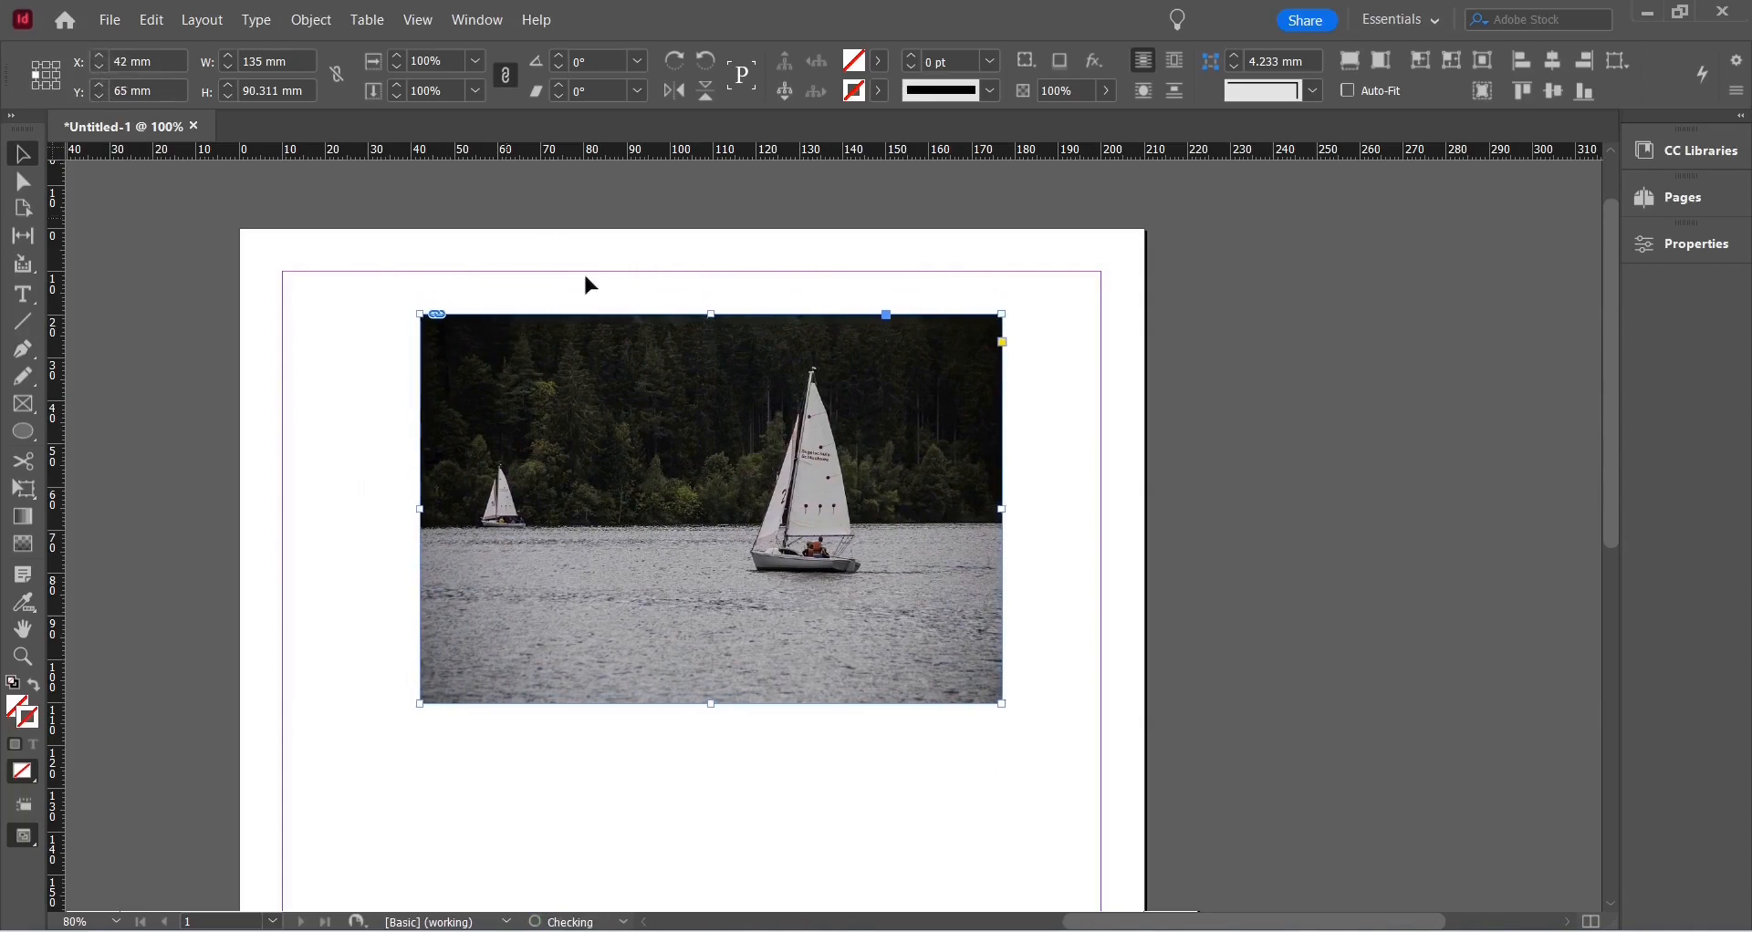
mouse_move(669, 384)
mouse_down()
mouse_move(597, 398)
mouse_move(684, 431)
mouse_move(672, 370)
mouse_up()
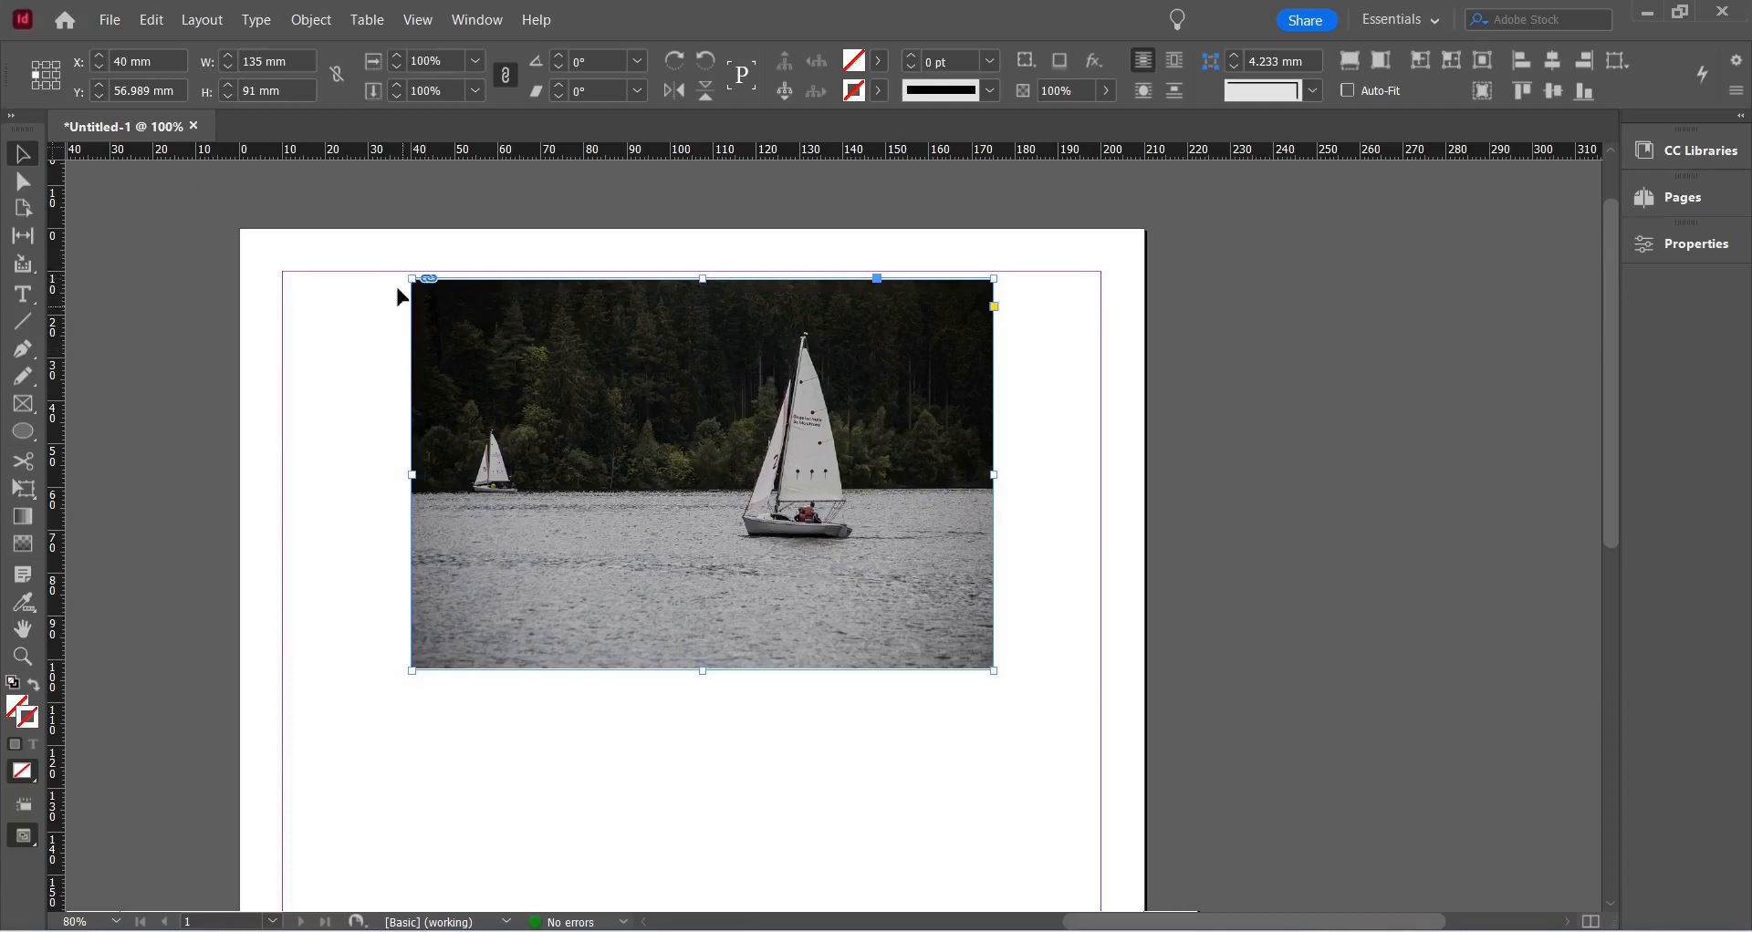
- Enlarge the boat image's frame in small increments to 151 mm wide and 108 mm high
click(221, 56)
click(222, 57)
click(222, 56)
click(221, 56)
click(222, 57)
click(222, 57)
click(221, 57)
click(222, 57)
click(224, 57)
click(225, 57)
click(224, 56)
click(224, 57)
click(224, 57)
click(225, 57)
click(224, 56)
shift+click(230, 86)
click(230, 86)
click(230, 86)
click(230, 86)
click(229, 85)
click(230, 86)
click(230, 86)
click(230, 85)
click(230, 86)
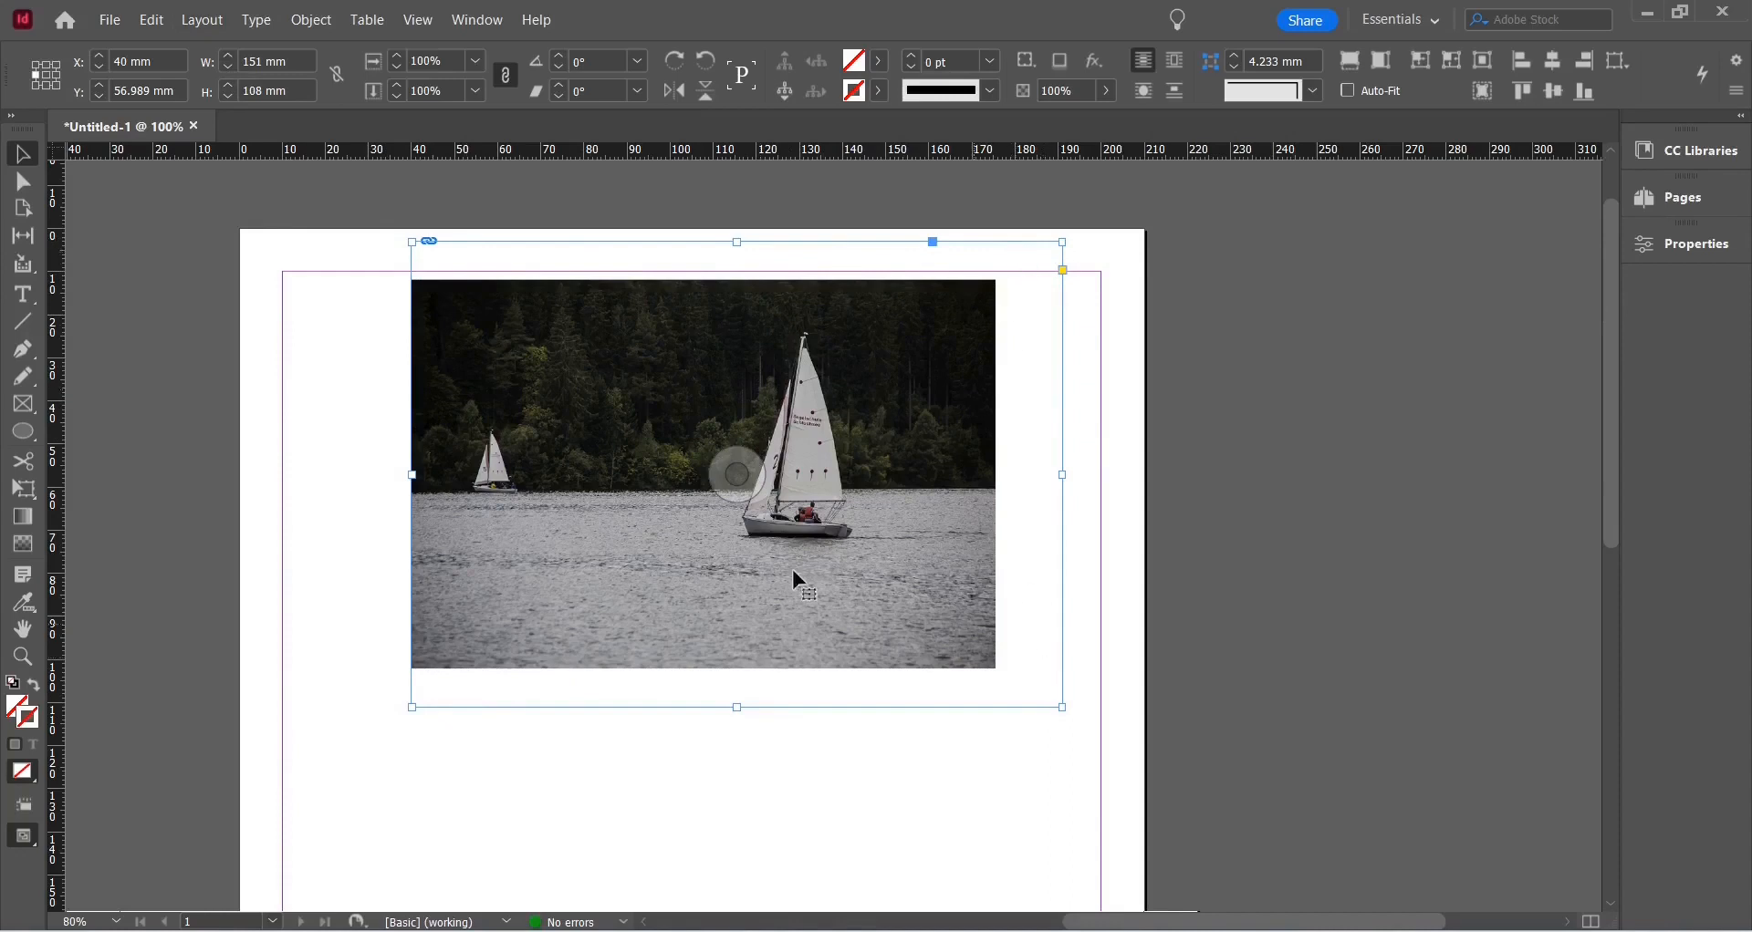
- Fit the frame to its content and move the boat image to about X 35 mm, Y 63 mm
right_click(588, 522)
mouse_move(621, 522)
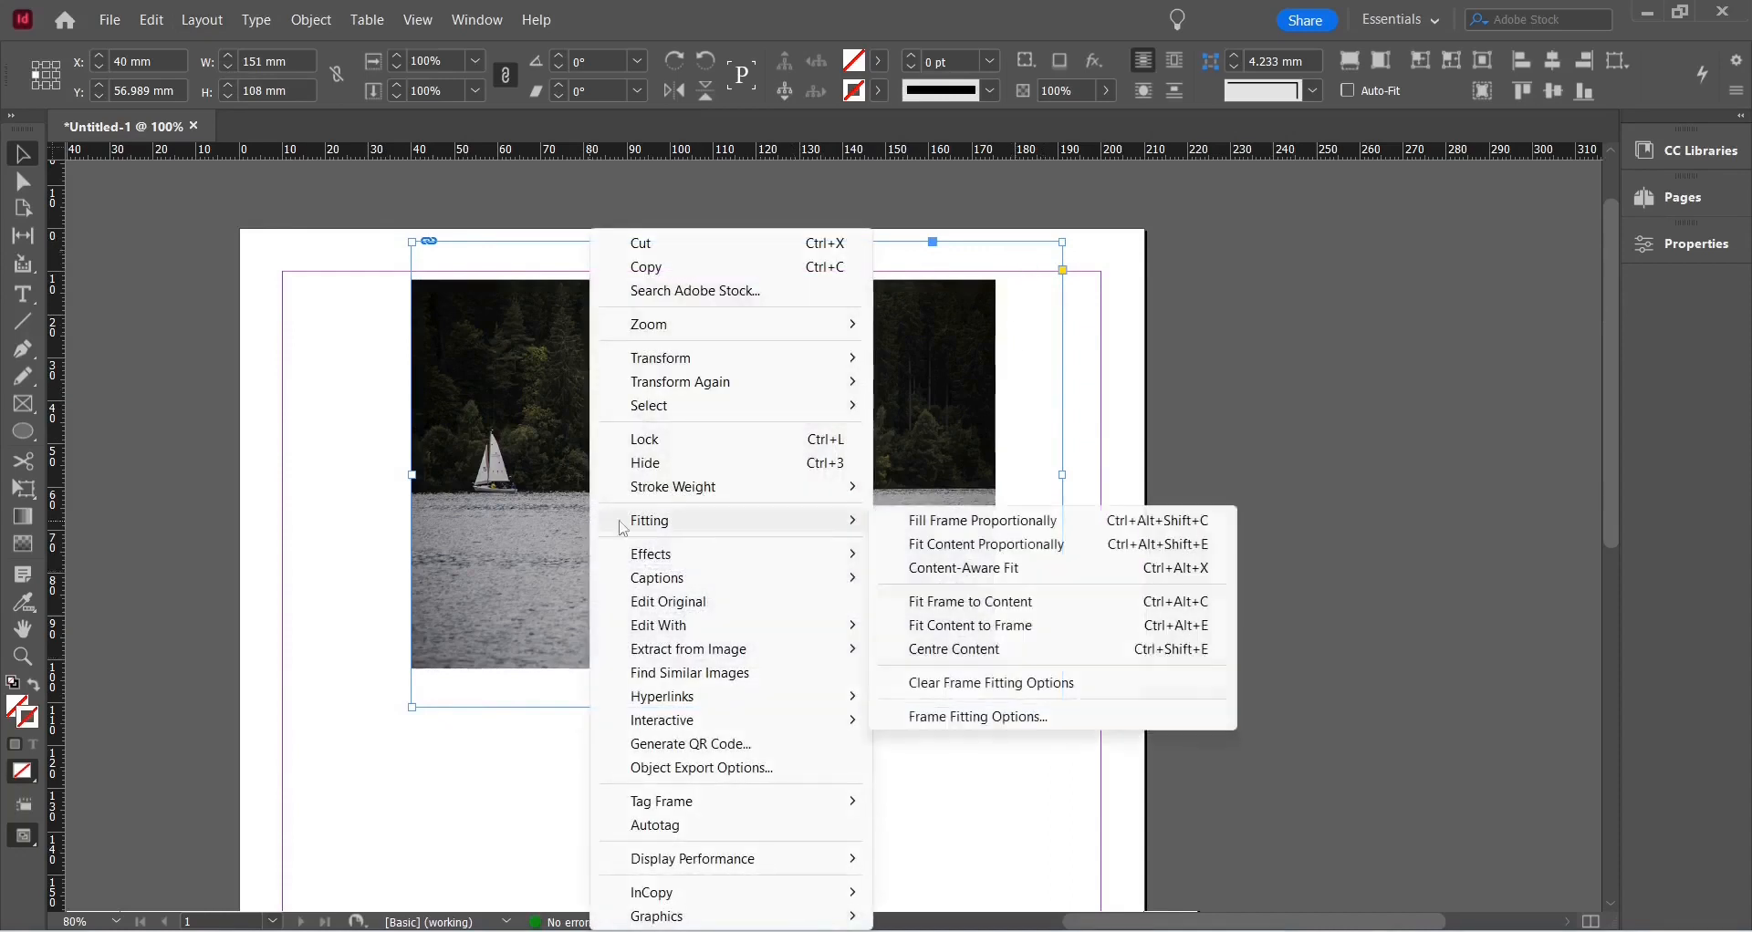
click(947, 610)
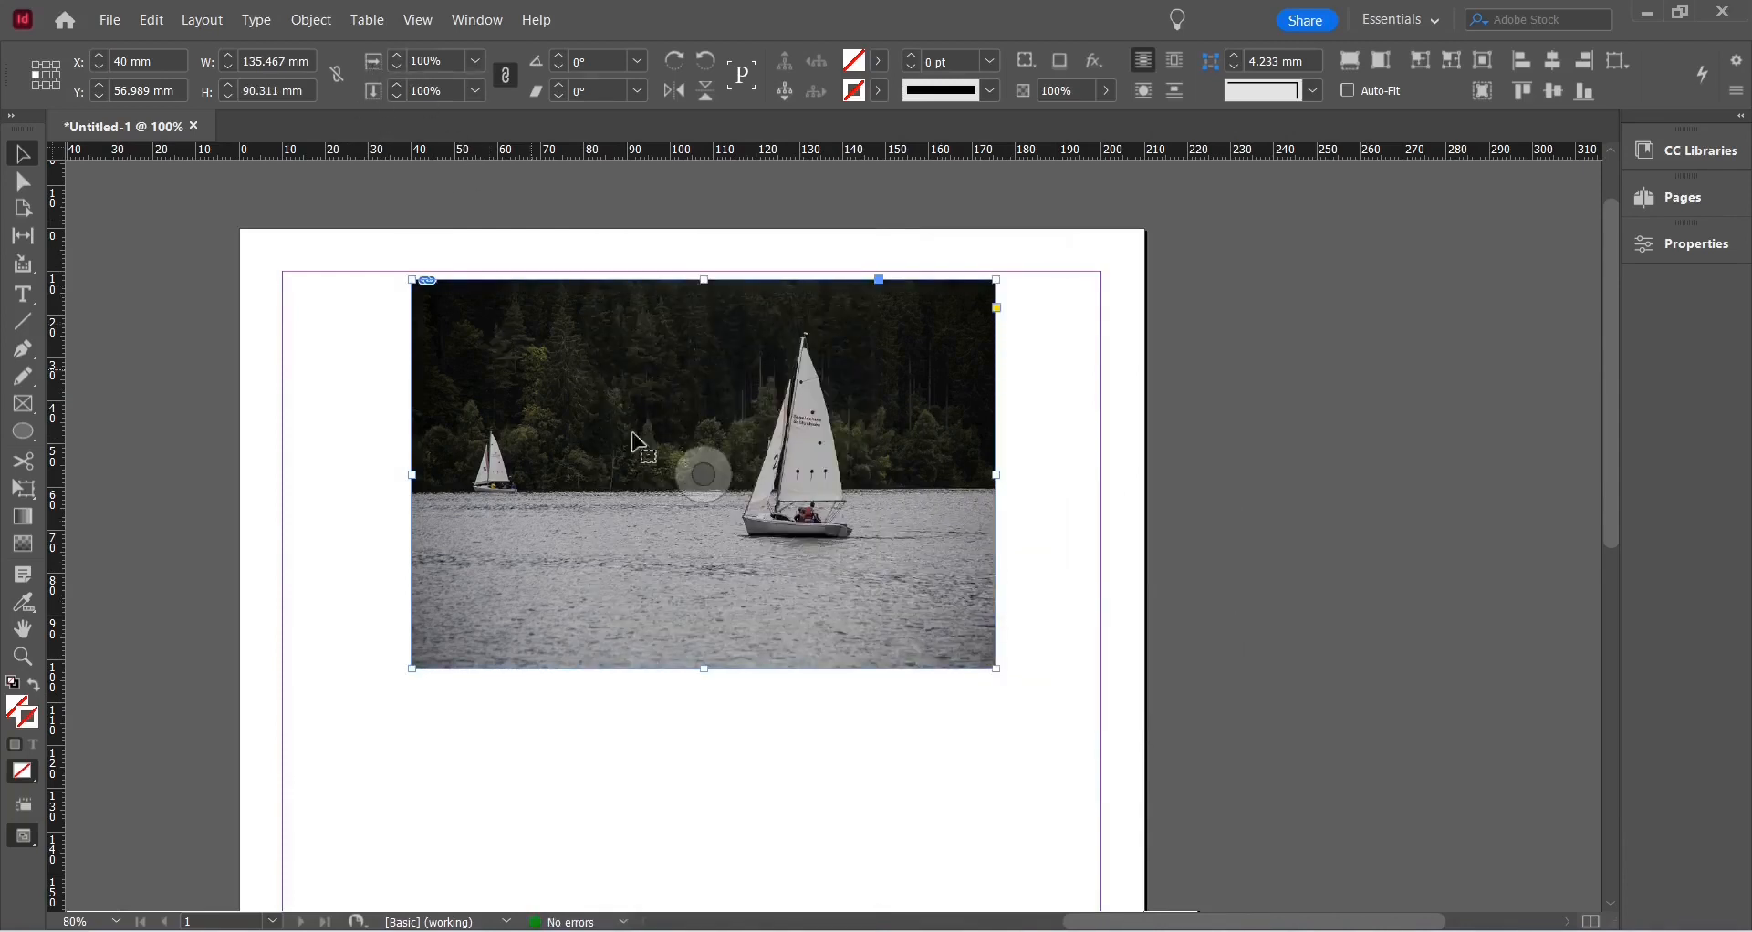
drag(849, 547, 830, 578)
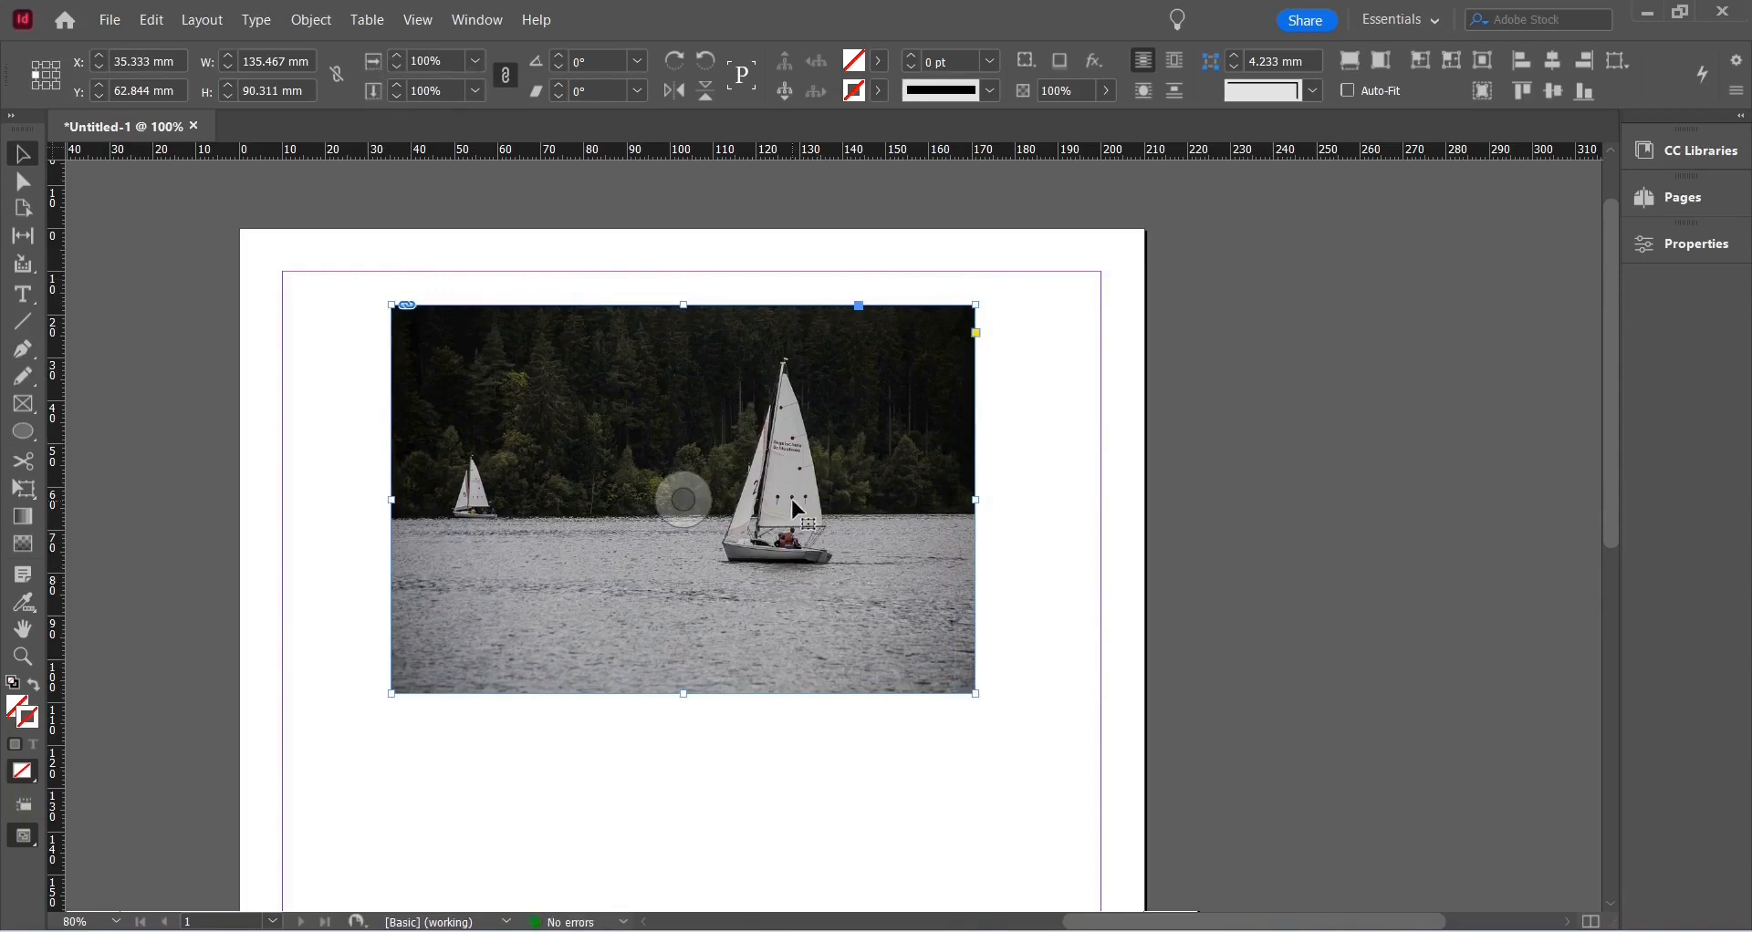
- Look at the boat image's horizontal and vertical scale and try stepping its rotation angle
click(434, 60)
click(437, 91)
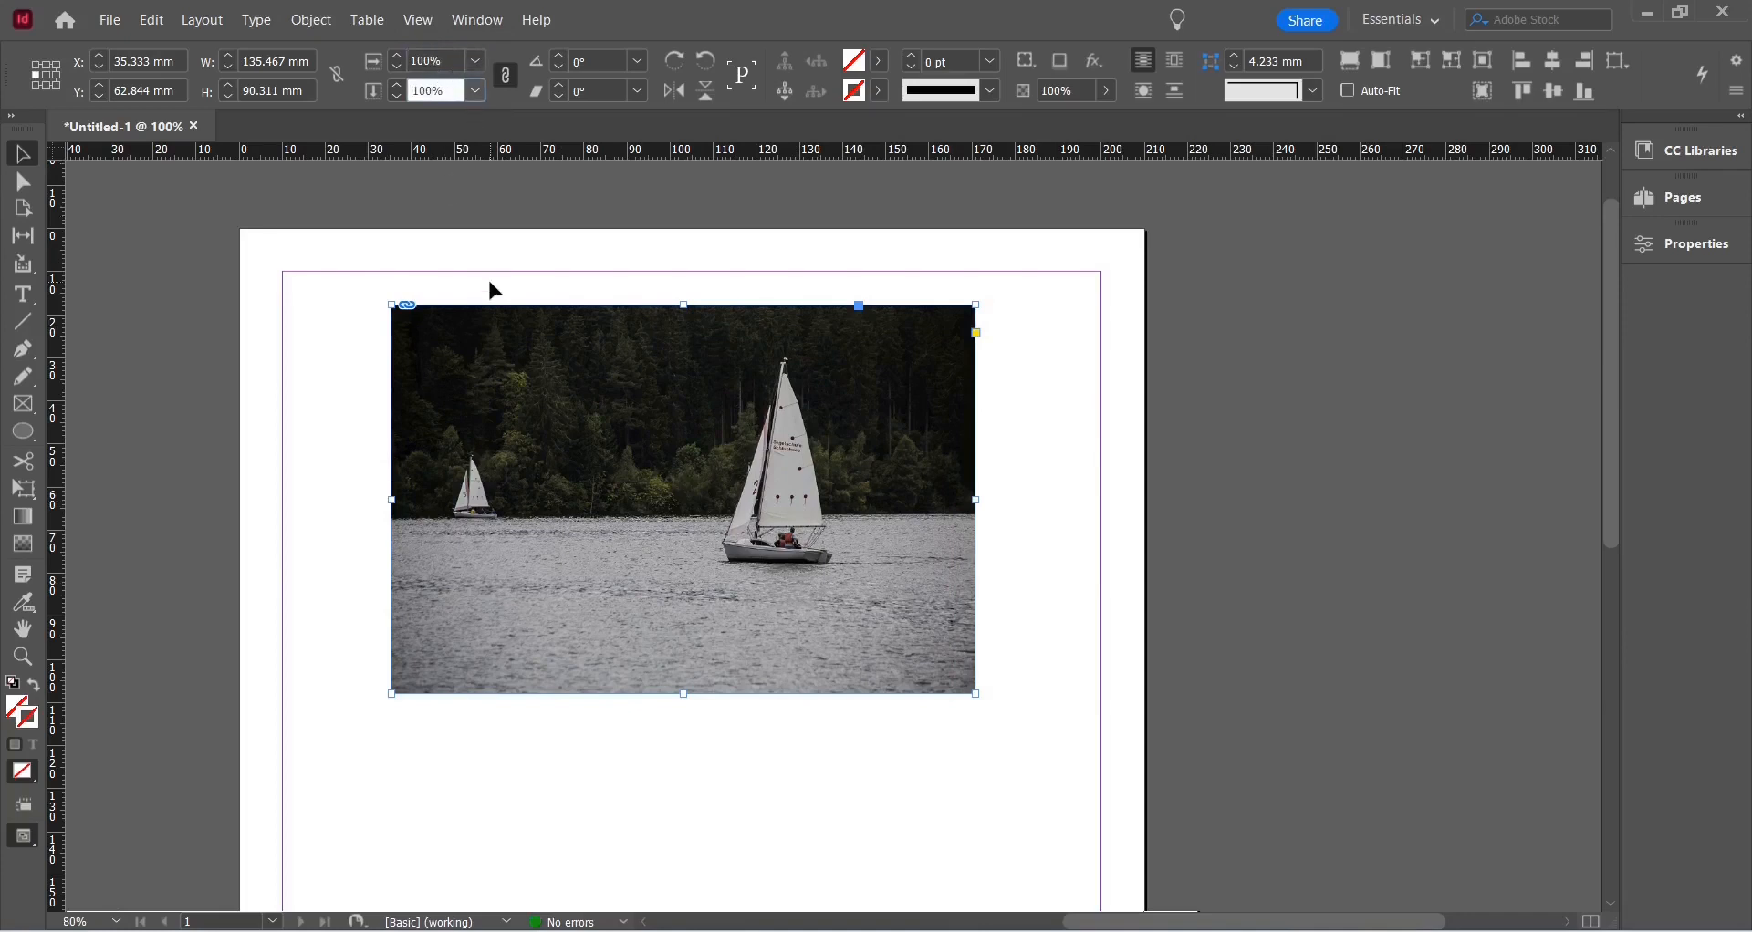
click(581, 401)
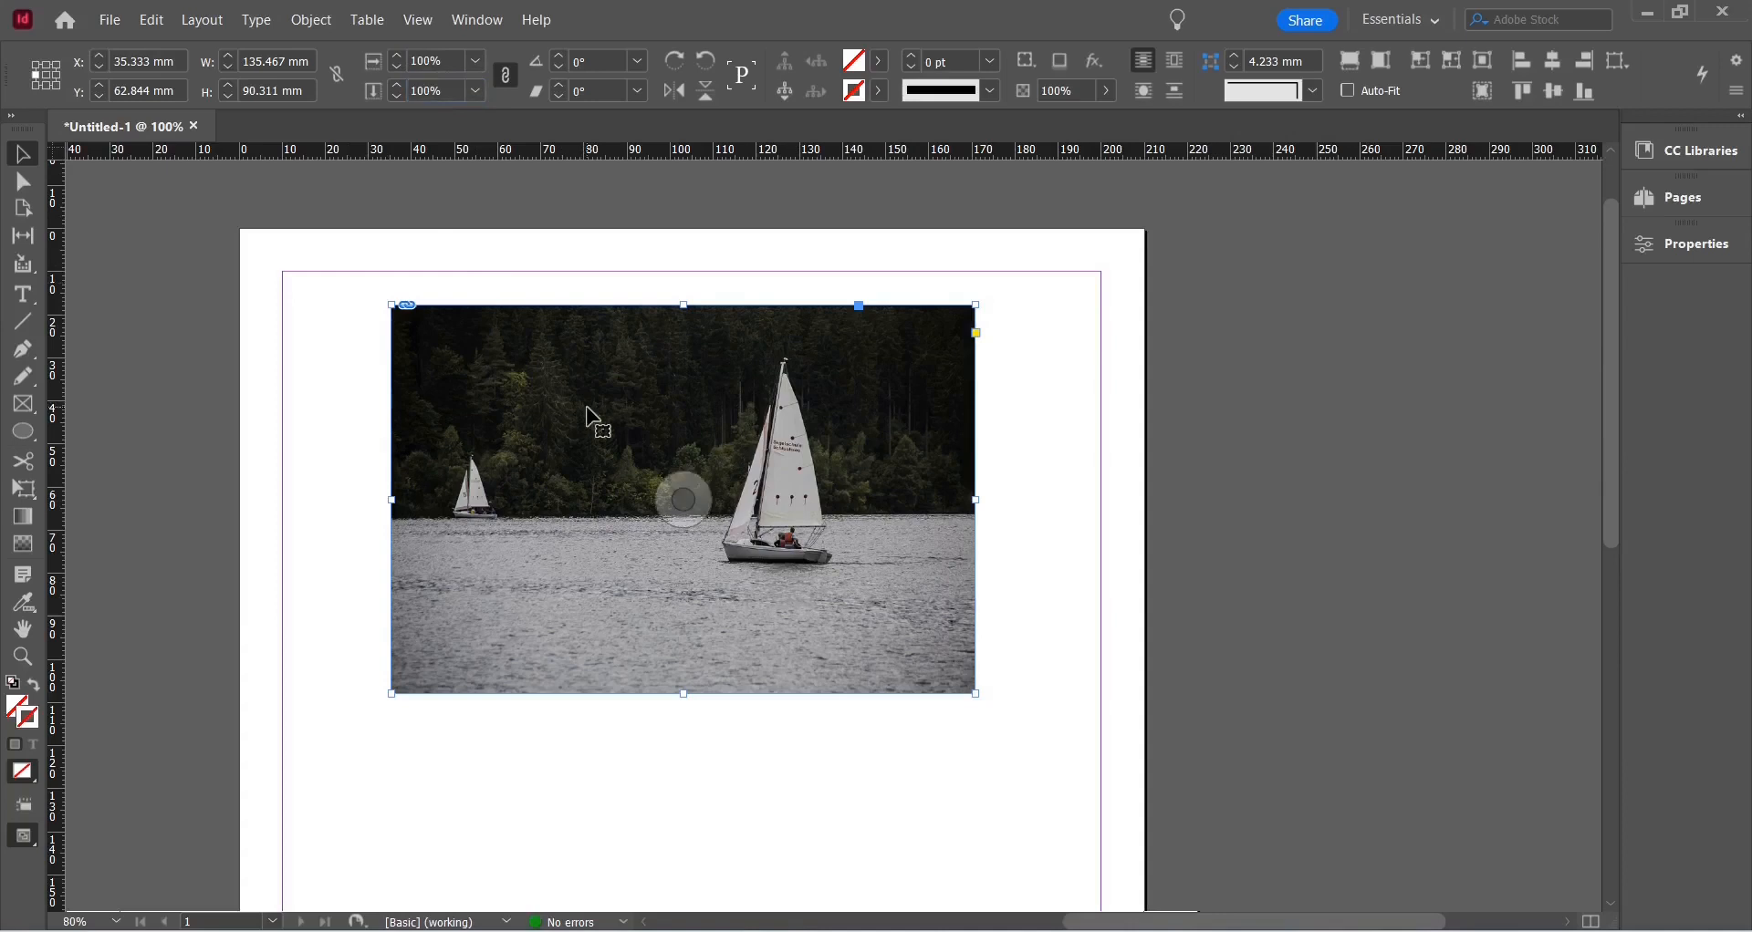
click(556, 60)
click(555, 59)
click(555, 60)
click(556, 60)
click(556, 59)
click(556, 59)
- Shear the boat image to 15° and reset its shear angle to 0°
click(556, 84)
click(559, 84)
click(558, 84)
click(559, 84)
click(558, 83)
click(559, 84)
click(559, 84)
click(559, 84)
click(558, 84)
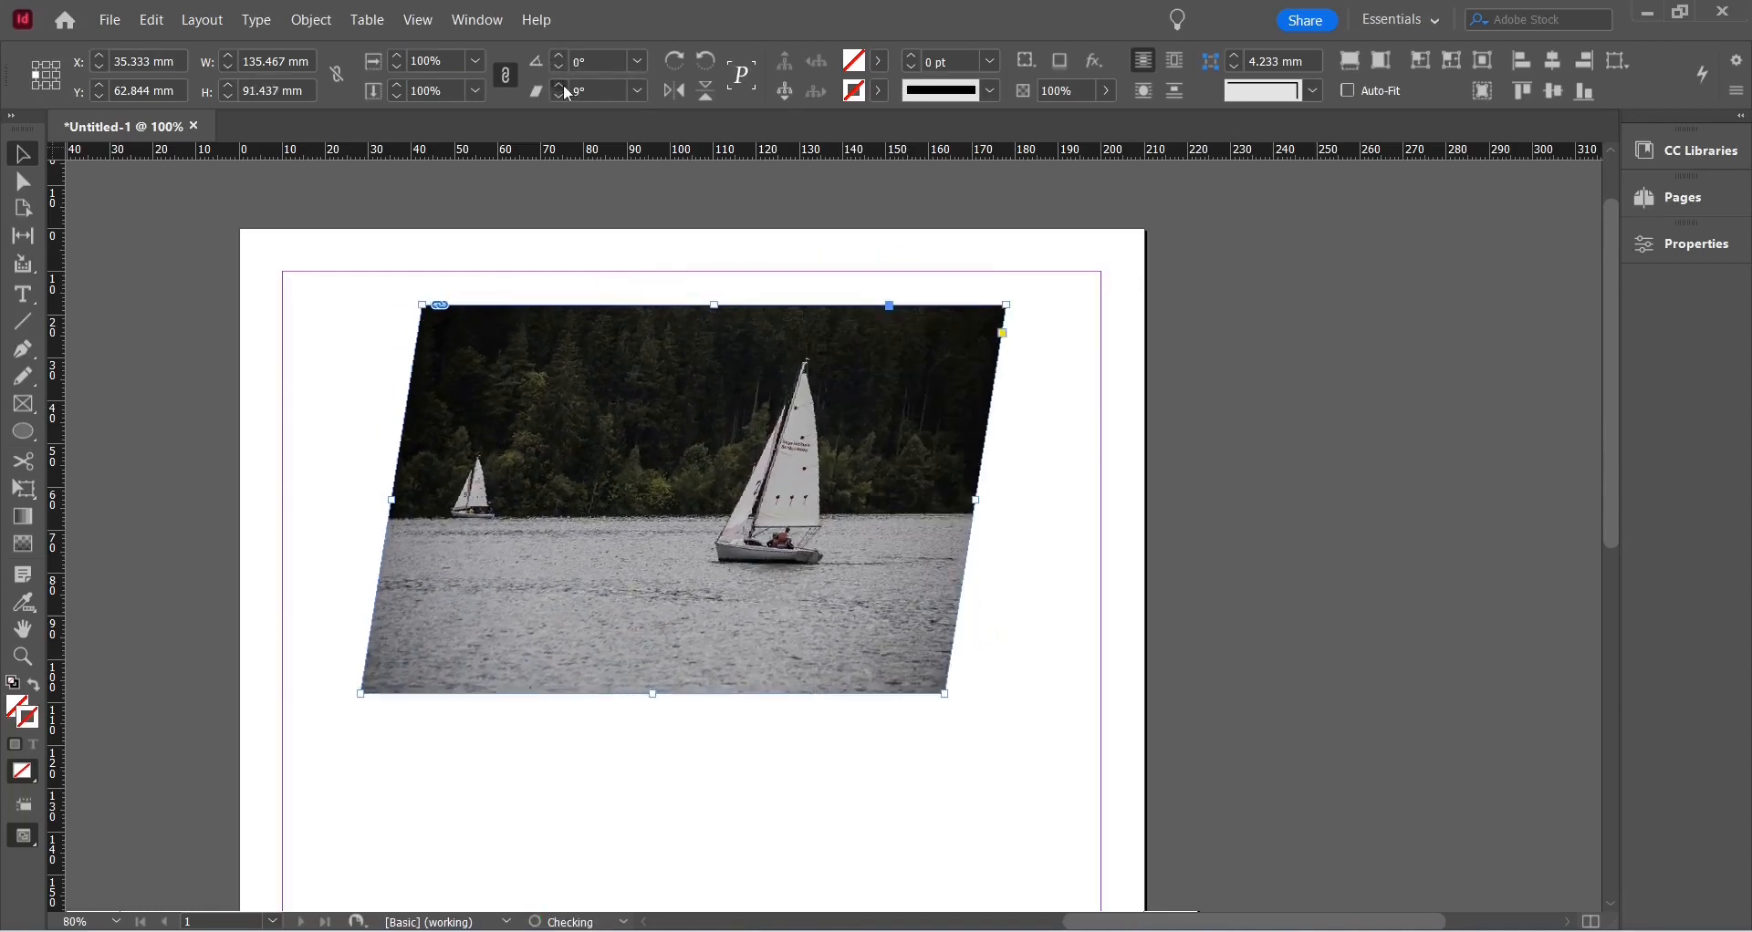
click(560, 84)
click(561, 84)
click(560, 84)
click(561, 85)
click(561, 85)
click(561, 84)
click(584, 92)
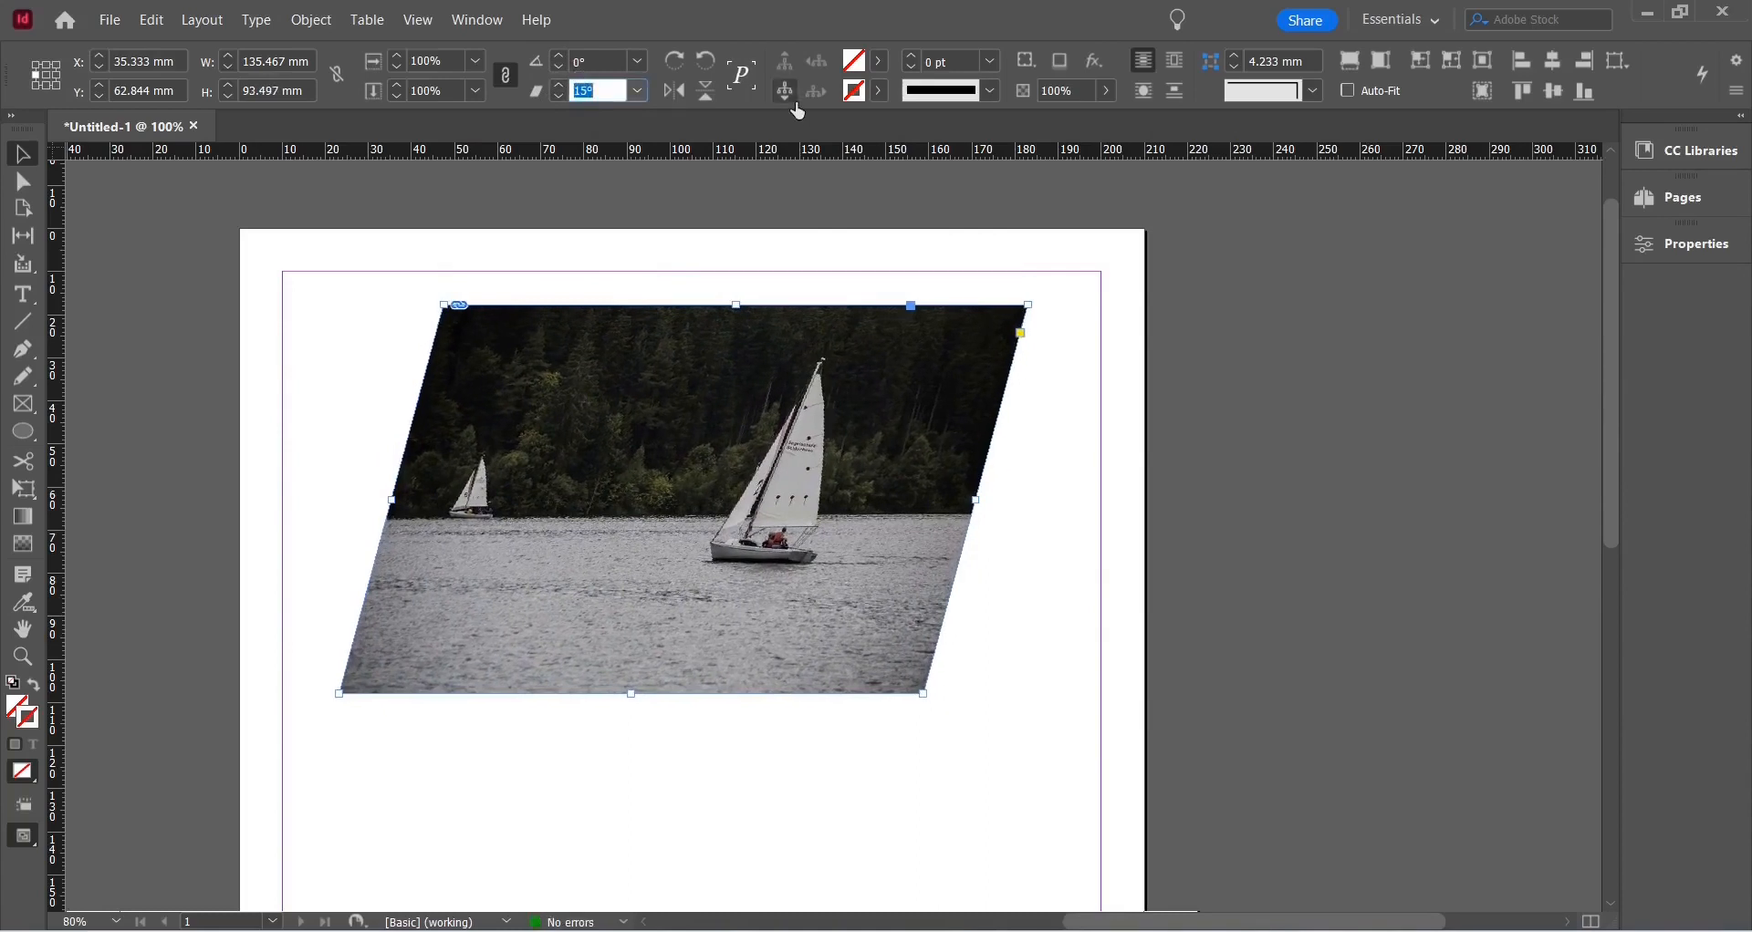
text(-15)
key(Return)
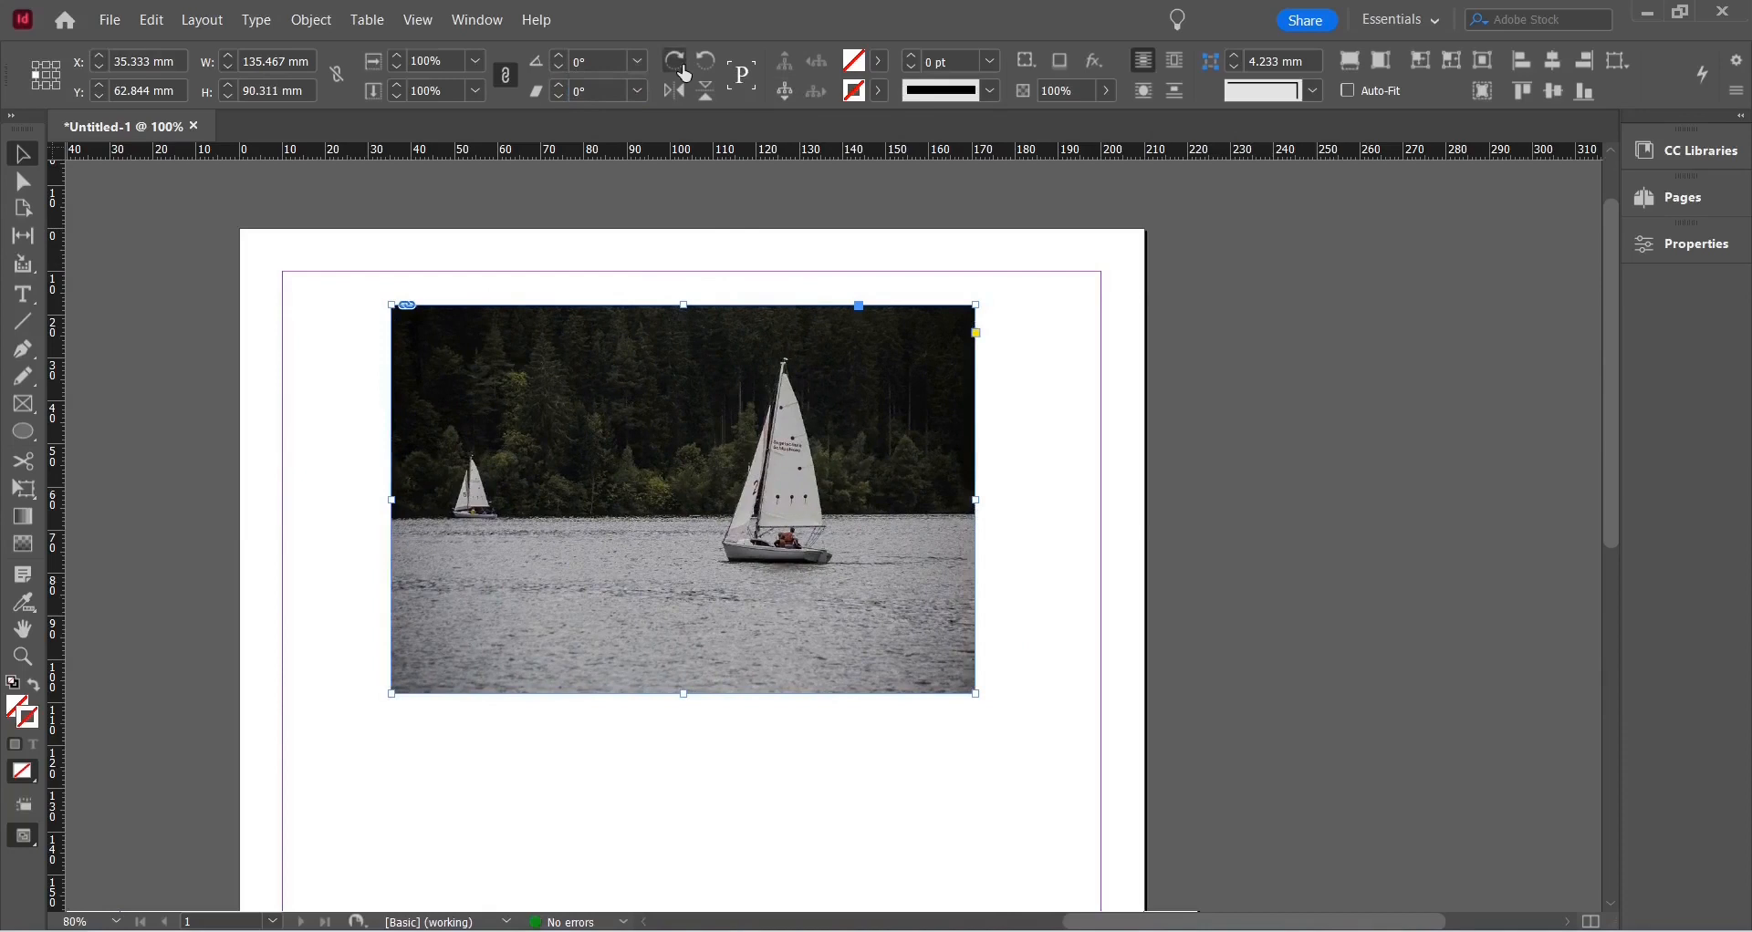
- Rotate the boat image 90° clockwise four times to complete a full turn
click(675, 61)
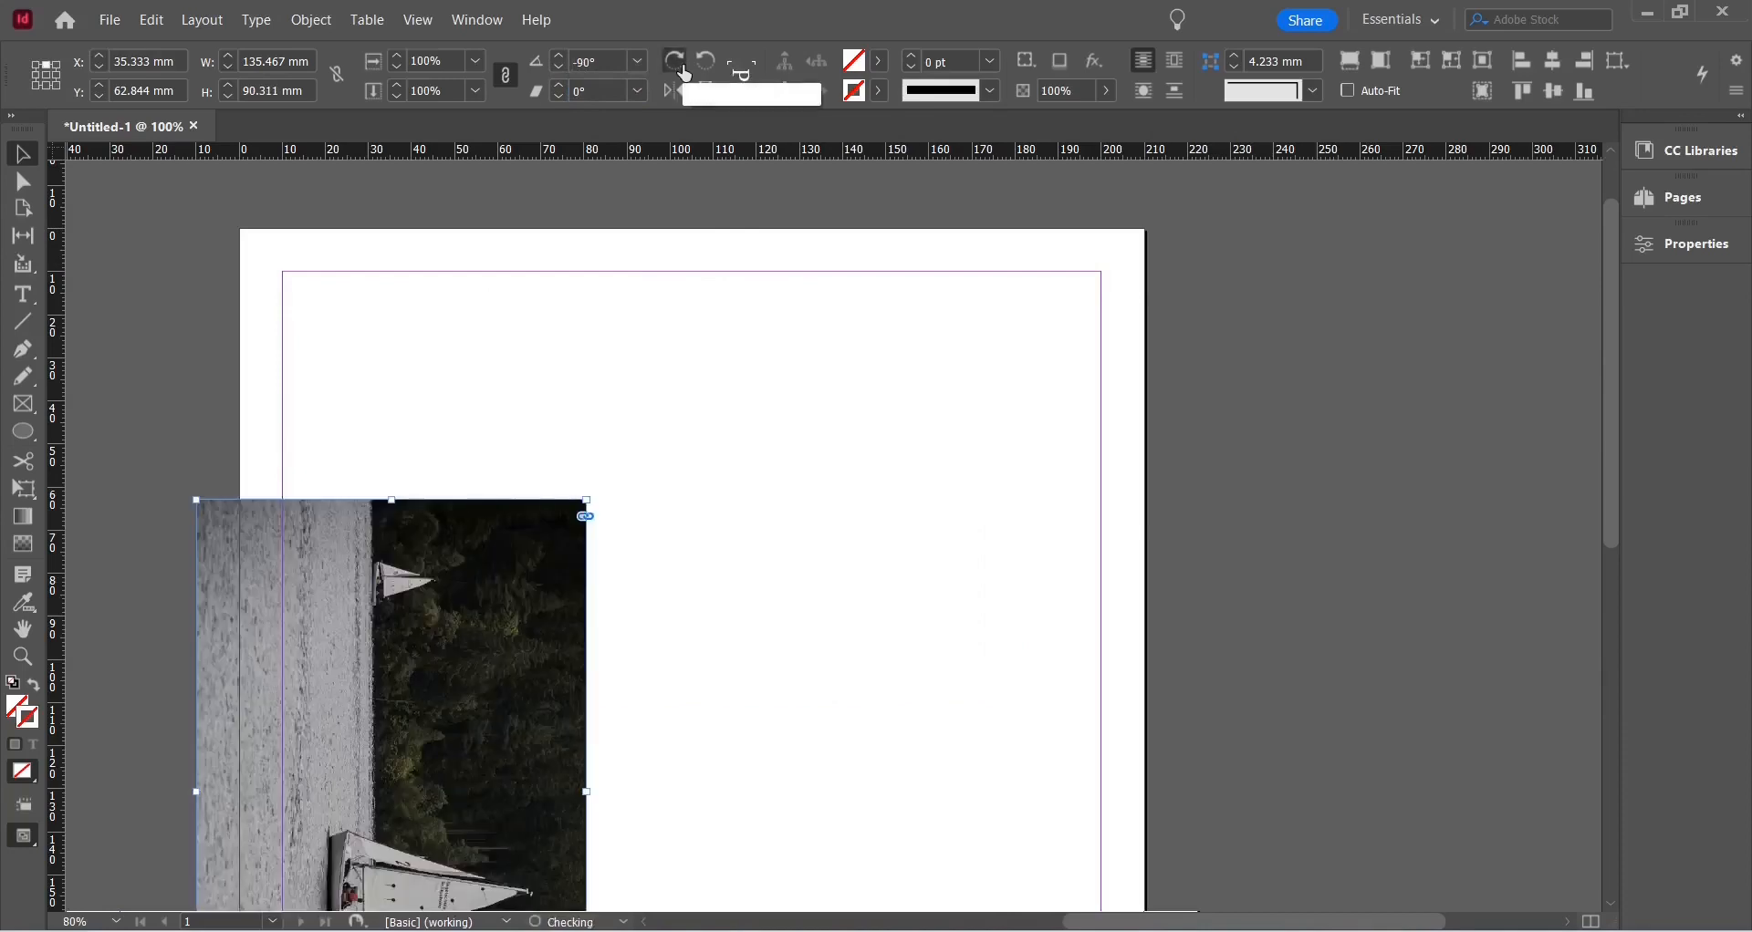
click(682, 68)
click(681, 67)
click(681, 68)
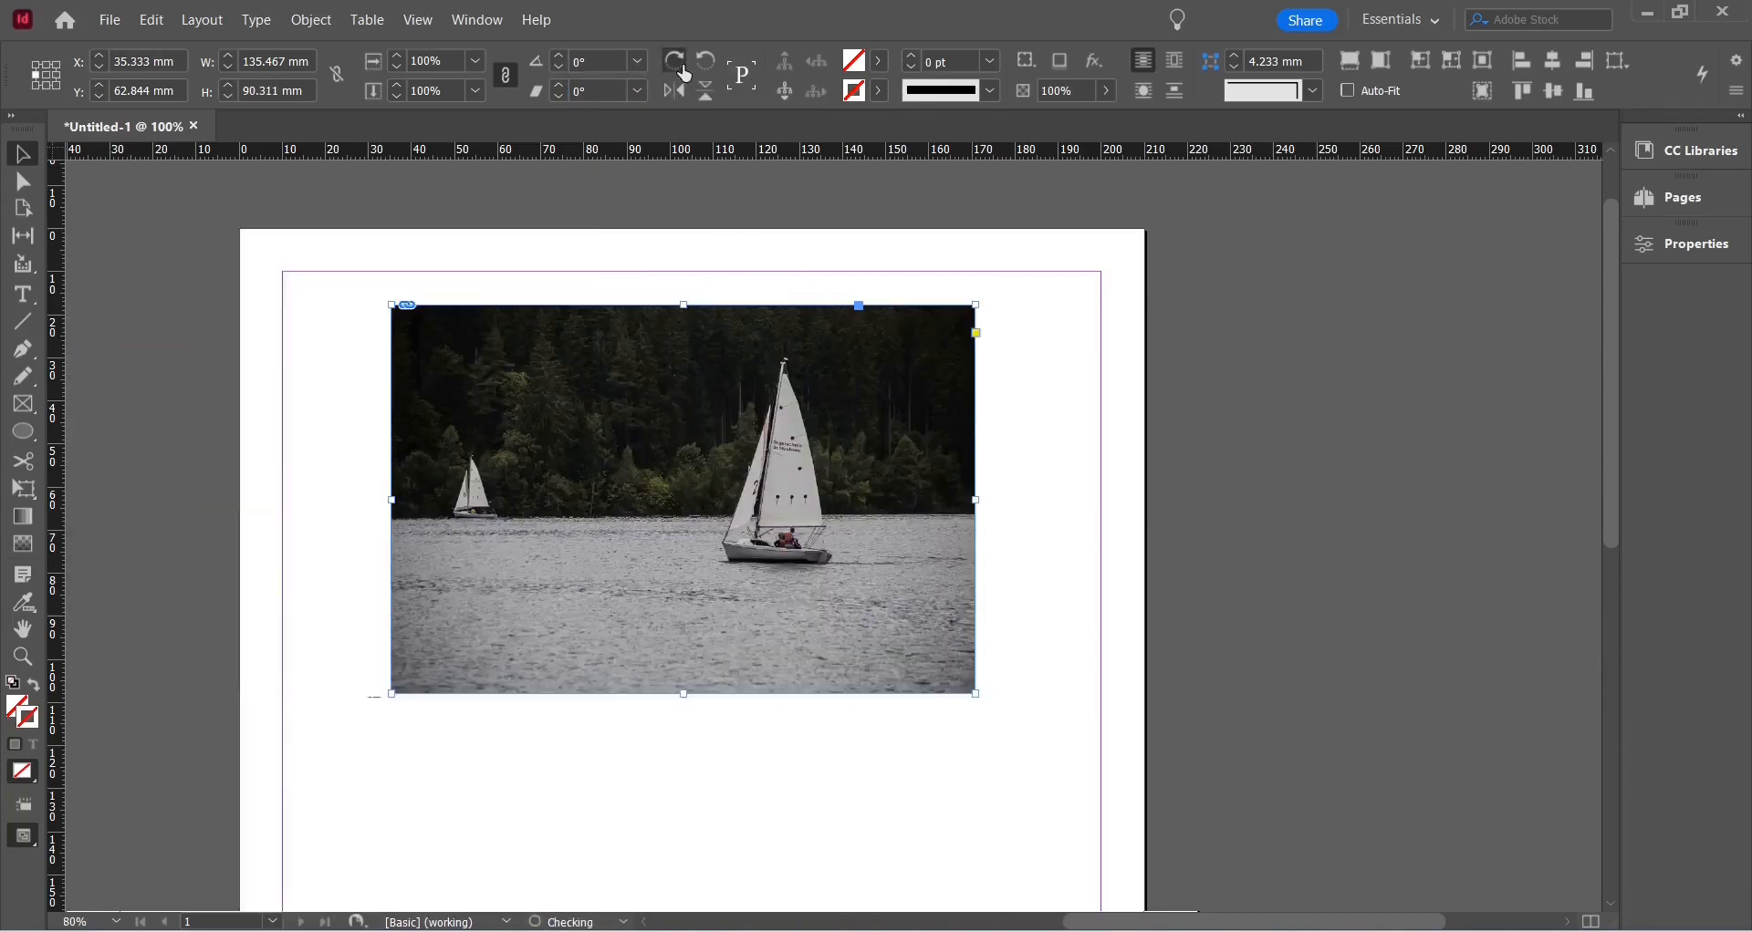
- Flip the boat image horizontally and back again, twice in a row
click(675, 91)
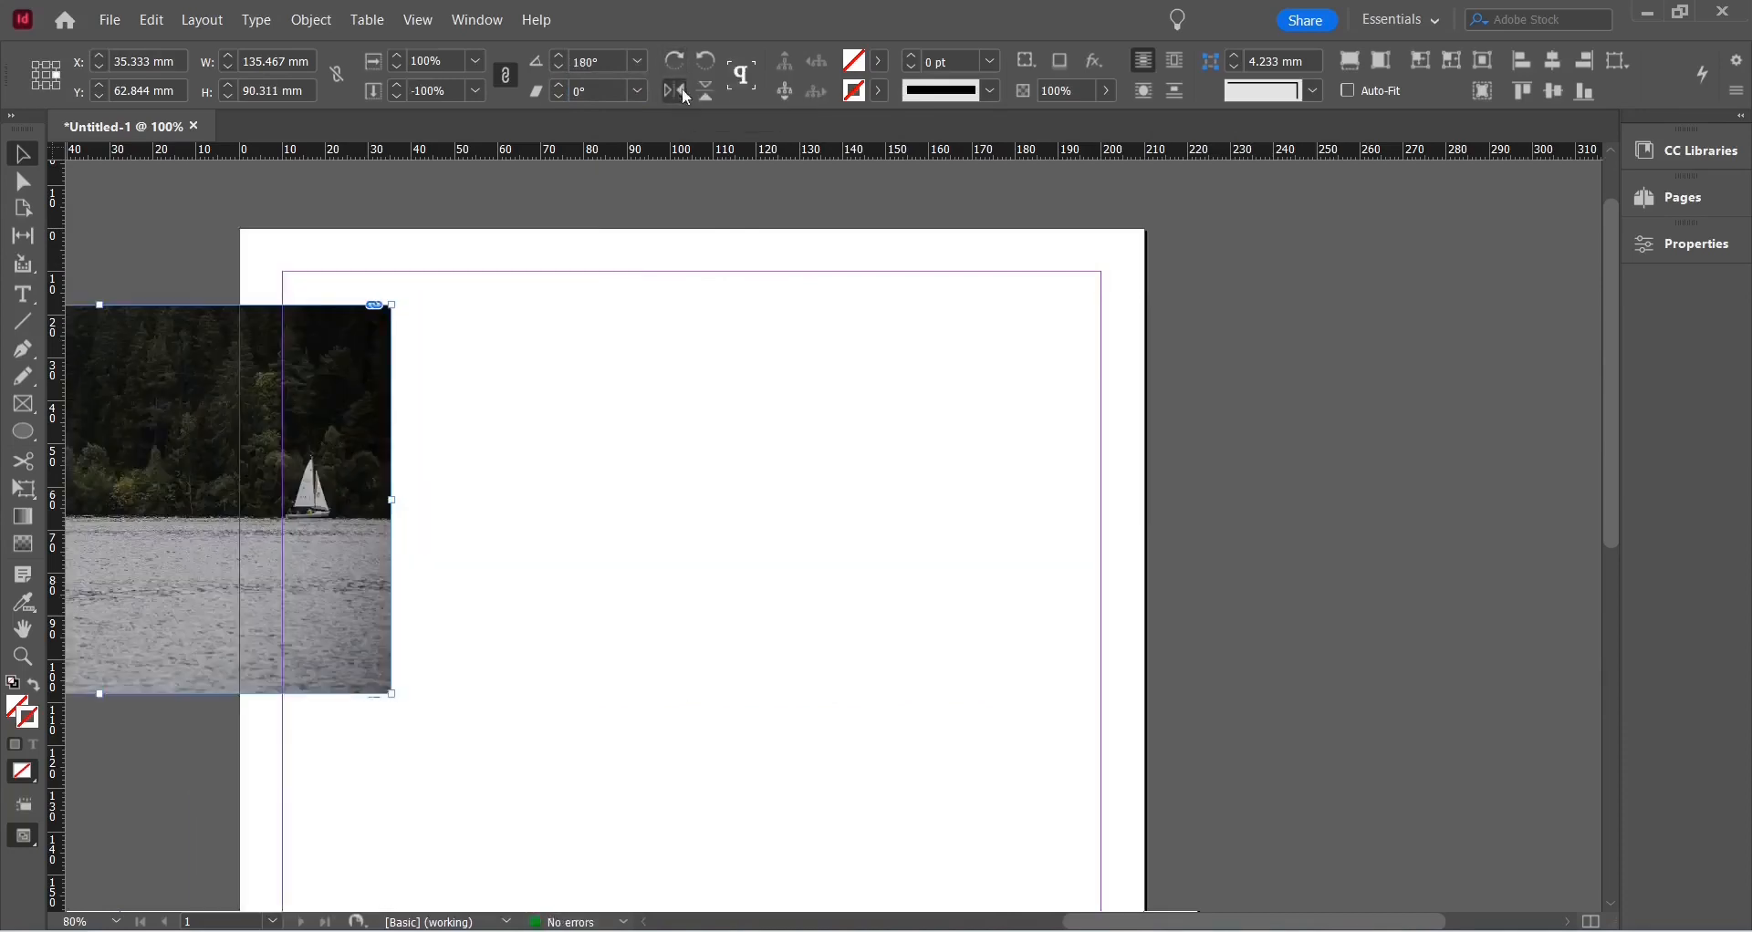
click(676, 95)
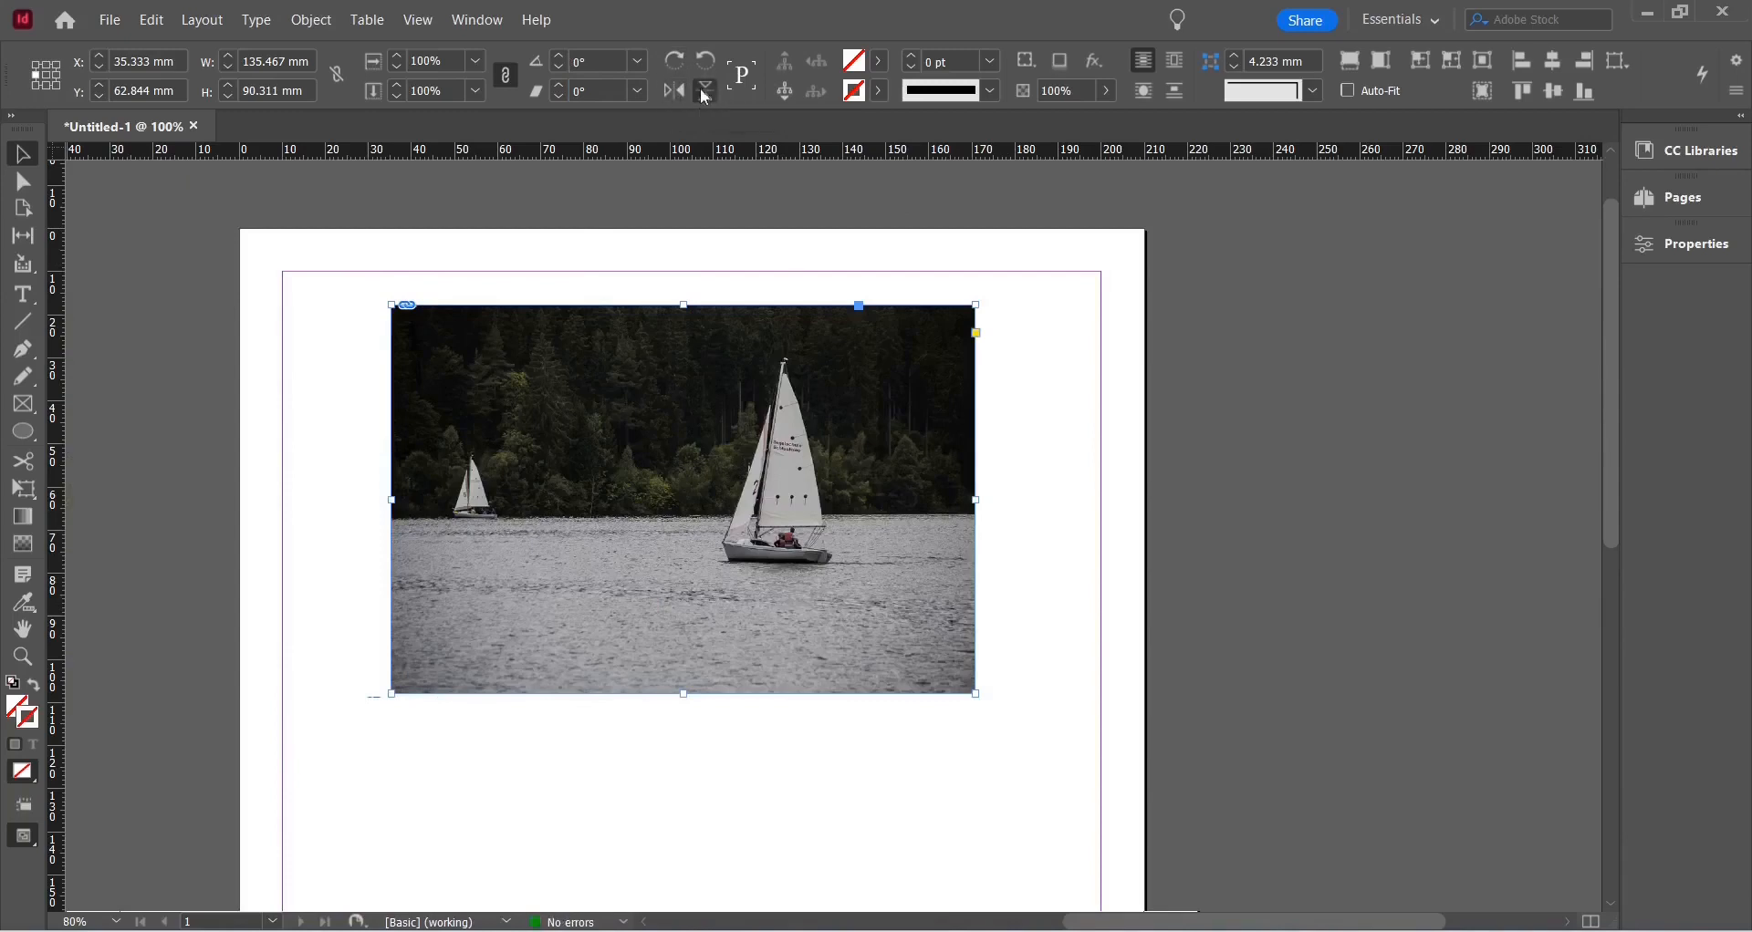
click(674, 93)
click(675, 94)
- Turn the boat image through another full revolution in 90° clockwise steps
click(675, 66)
click(675, 67)
click(676, 71)
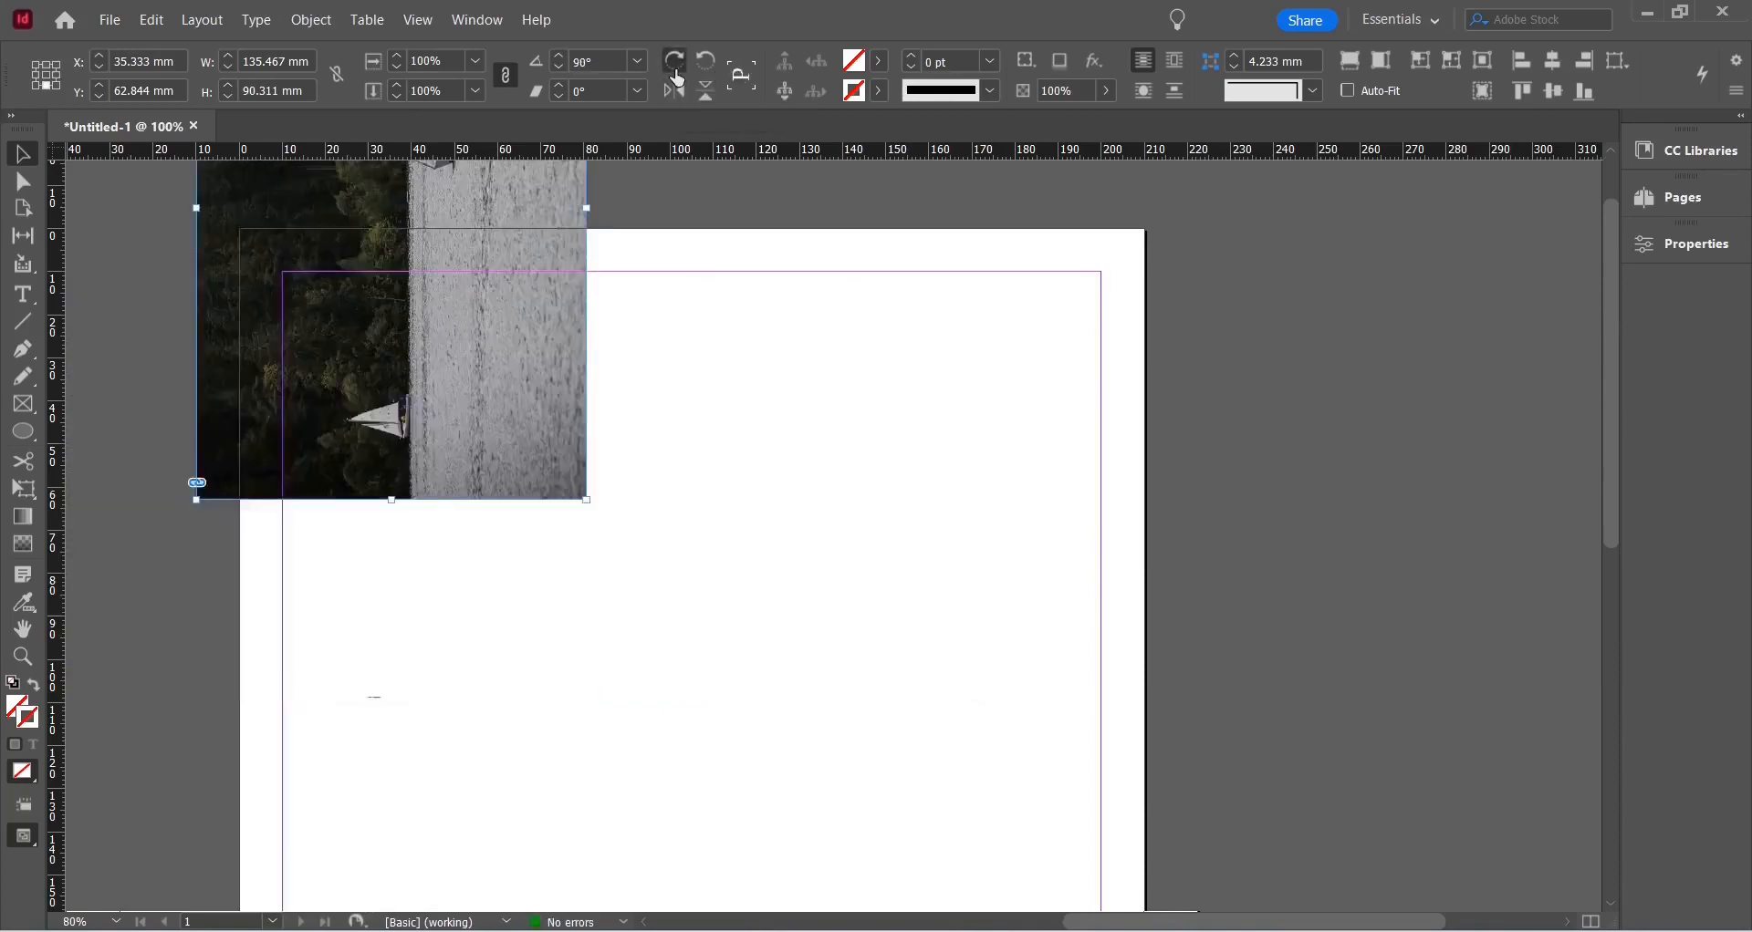
click(676, 73)
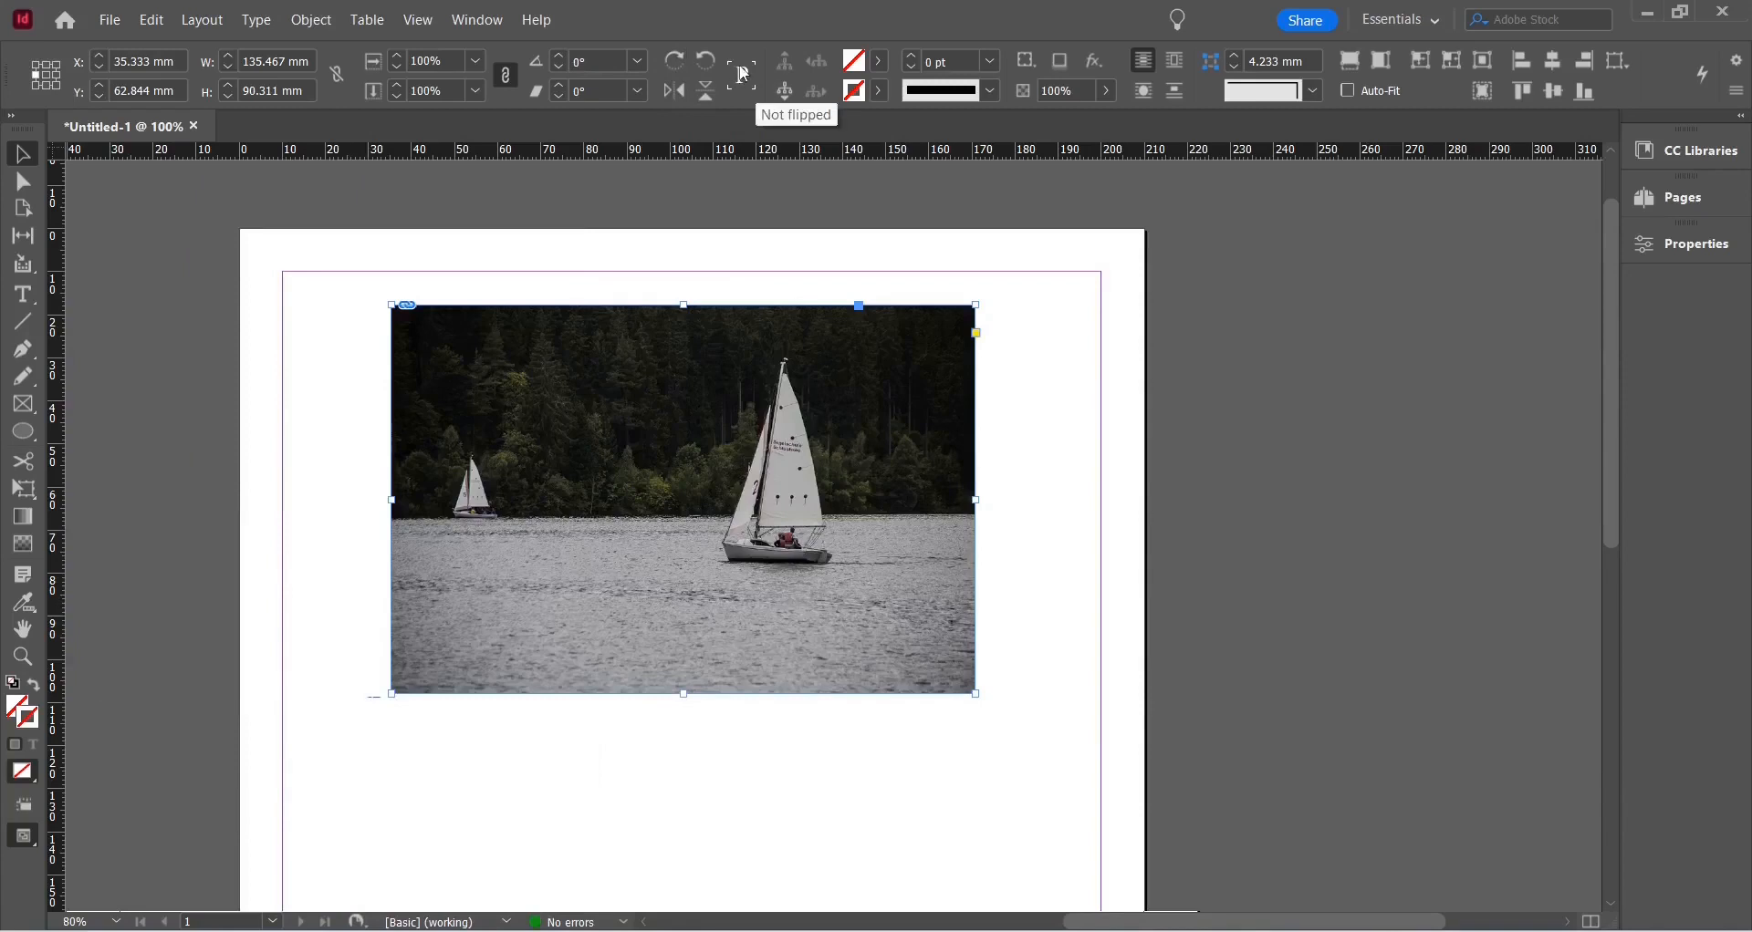
- Flip the boat image horizontally so that it is mirrored about its reference point
click(676, 92)
click(677, 93)
click(677, 93)
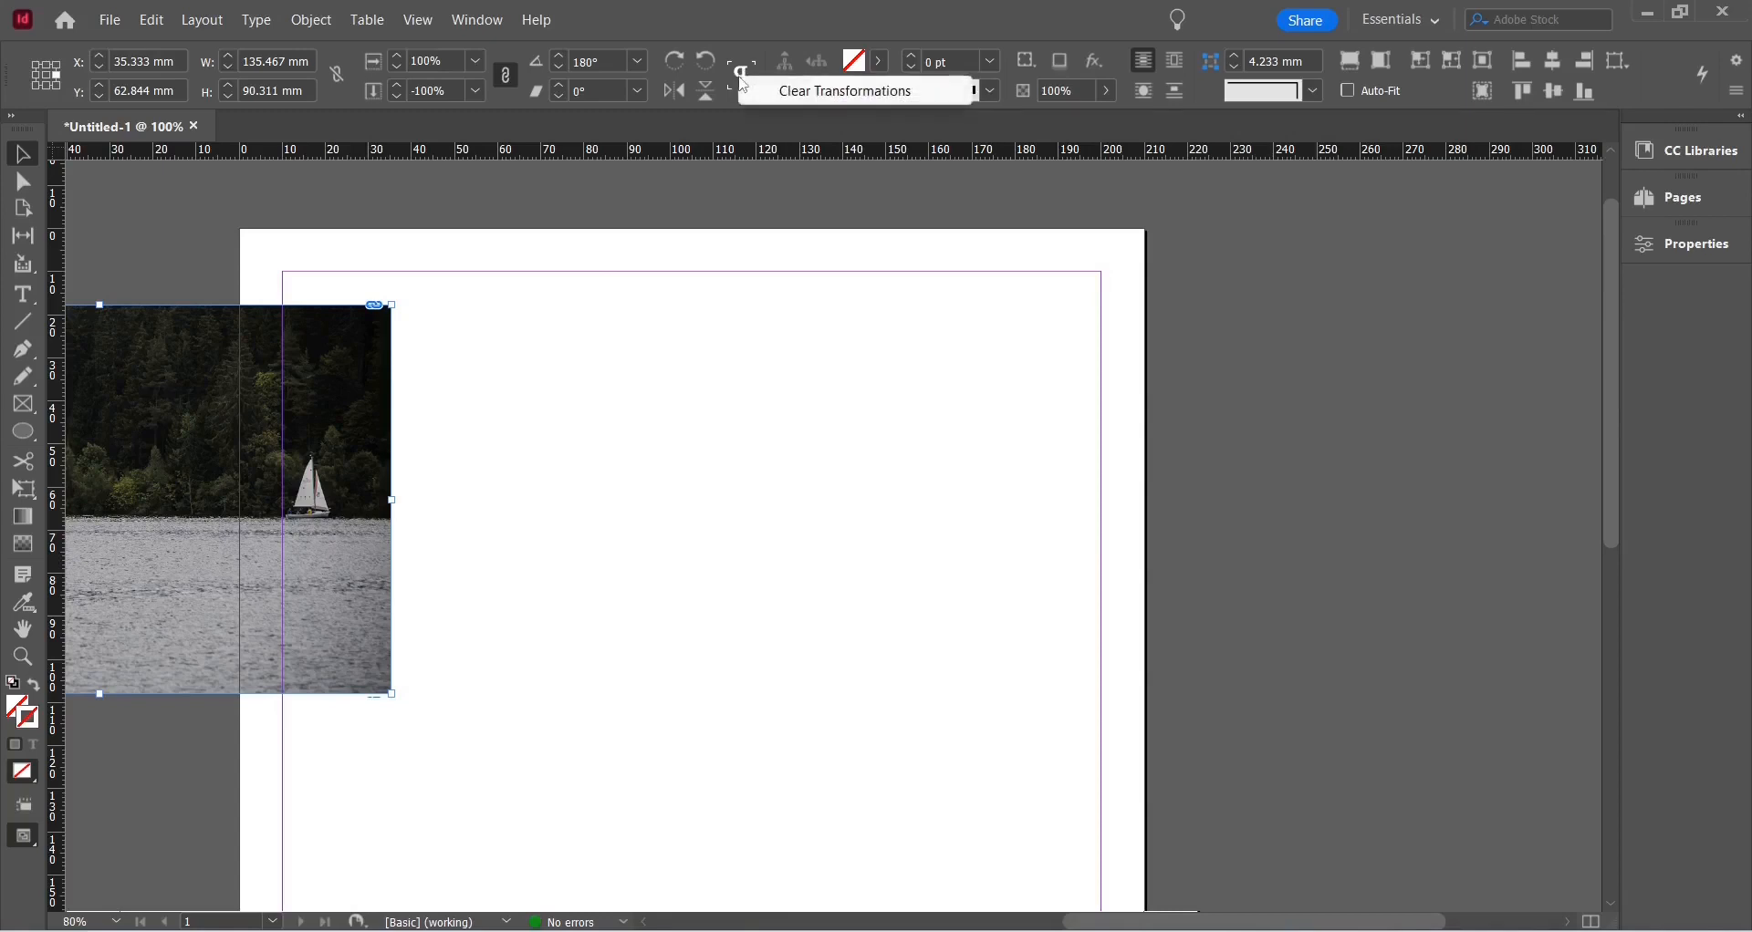
- Clear the boat image's transformations and move it to about X 40 mm, Y 67 mm on the page
click(820, 94)
drag(337, 524, 934, 472)
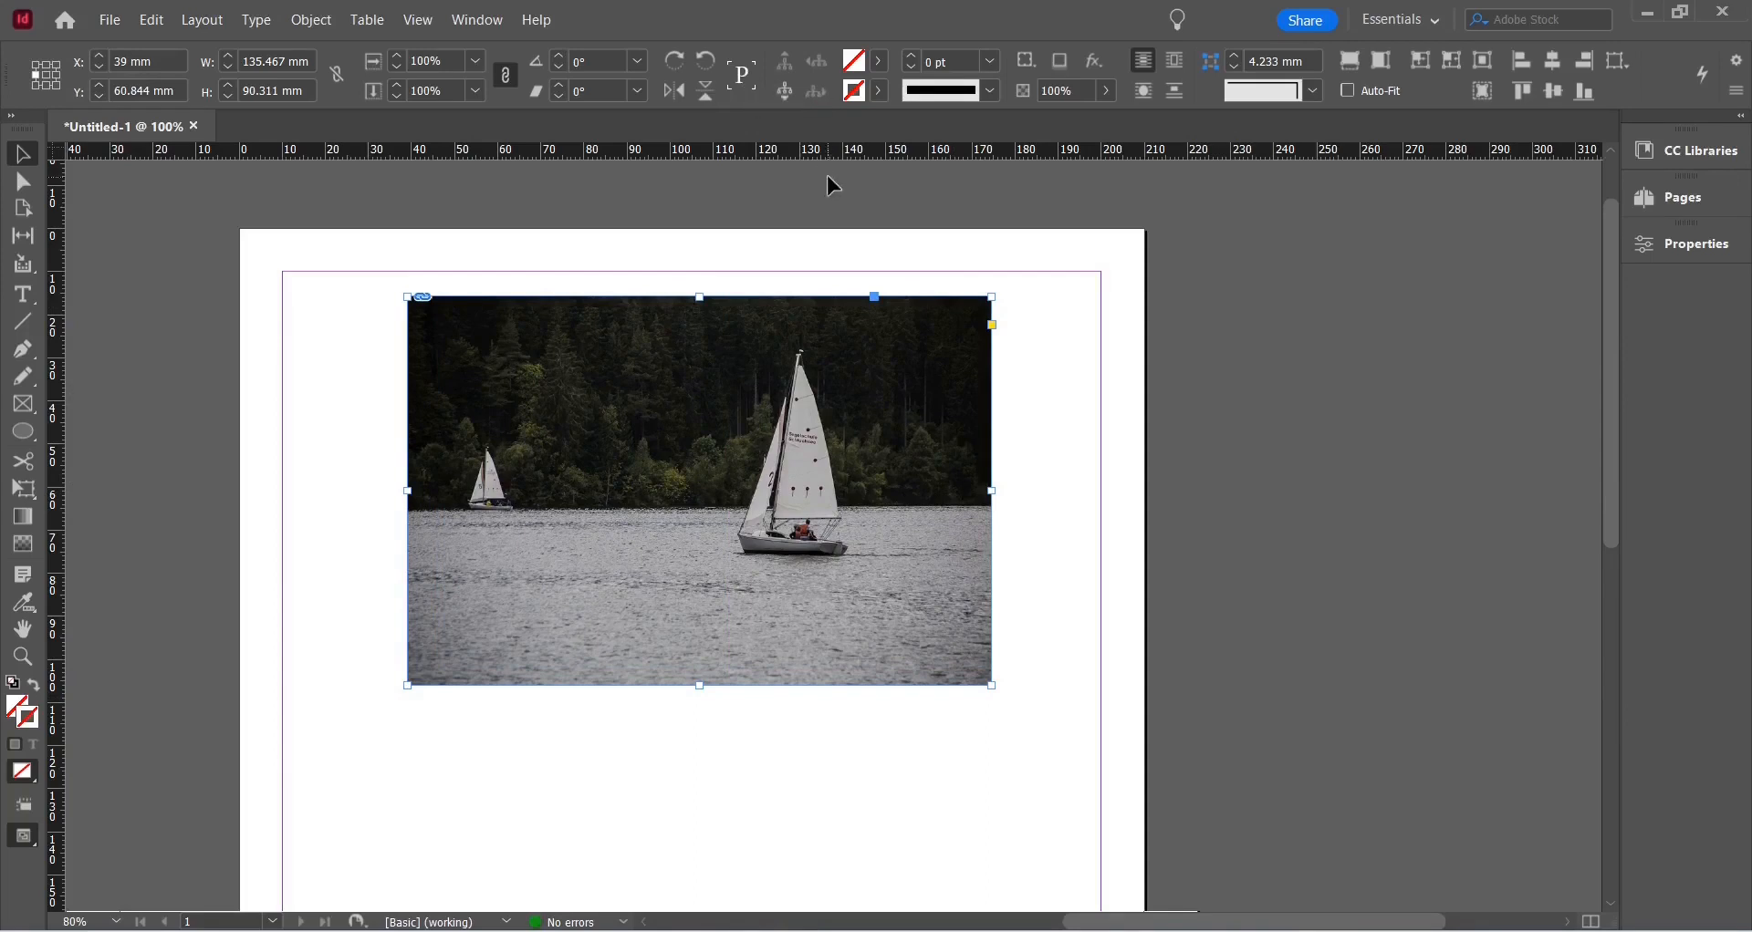
drag(699, 491, 705, 515)
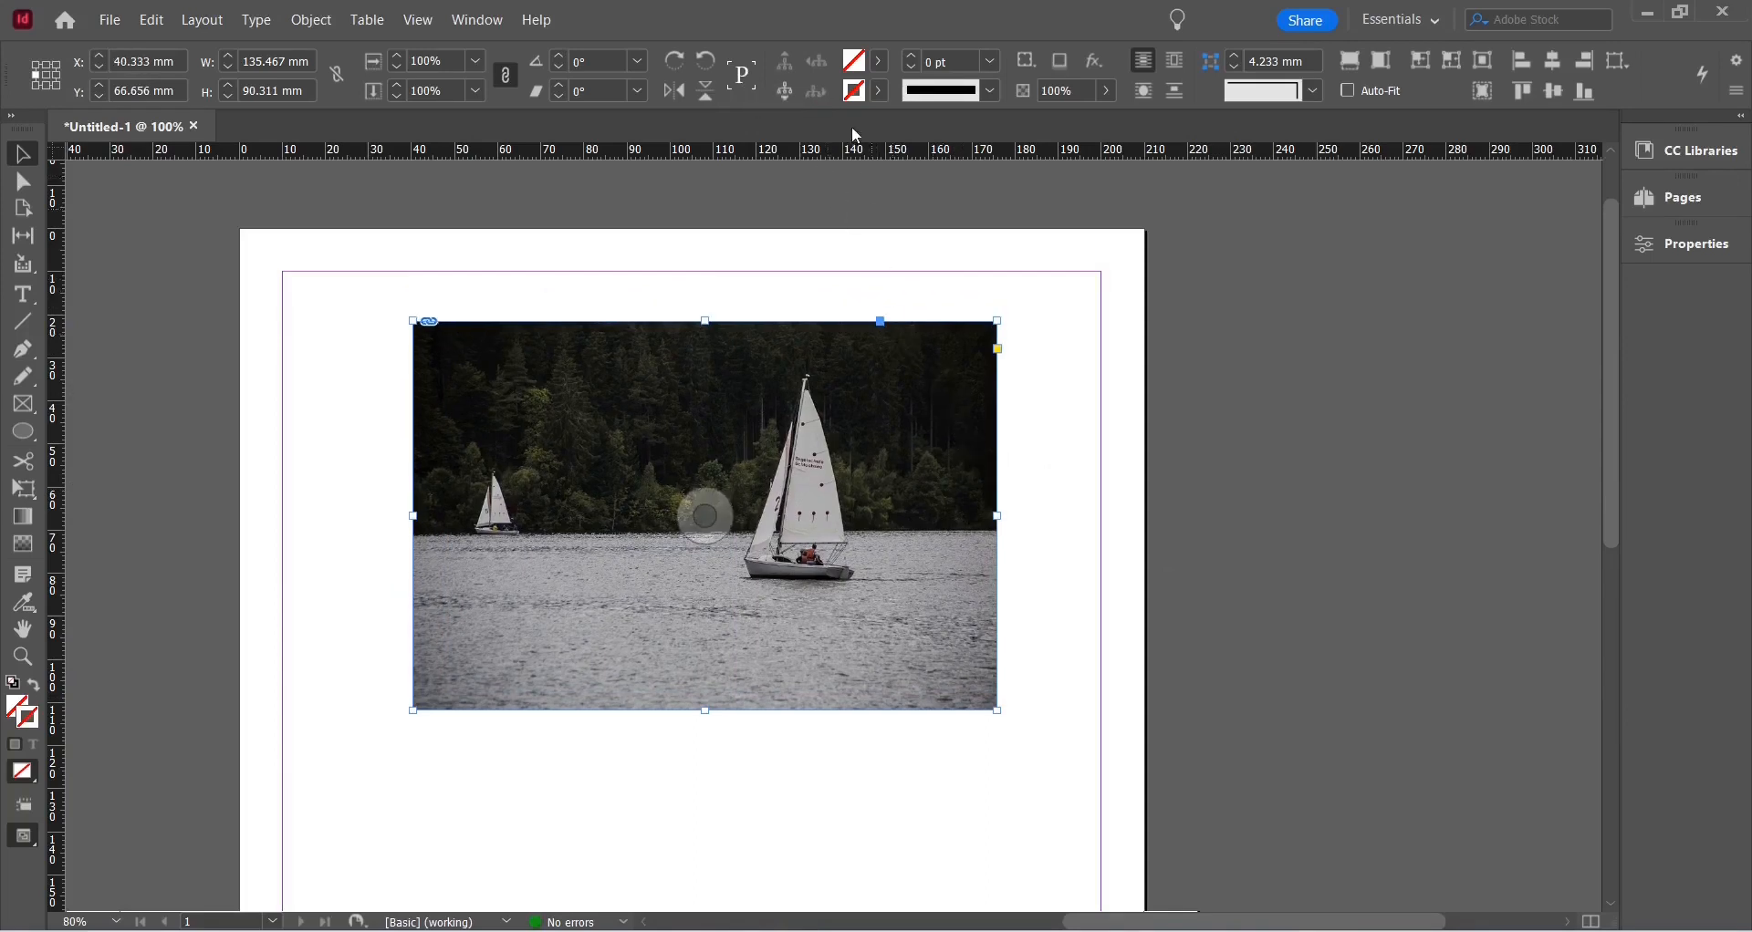
- Give the boat image's frame a 4 pt stroke in C=100 M=0 Y=0 K=0
click(882, 91)
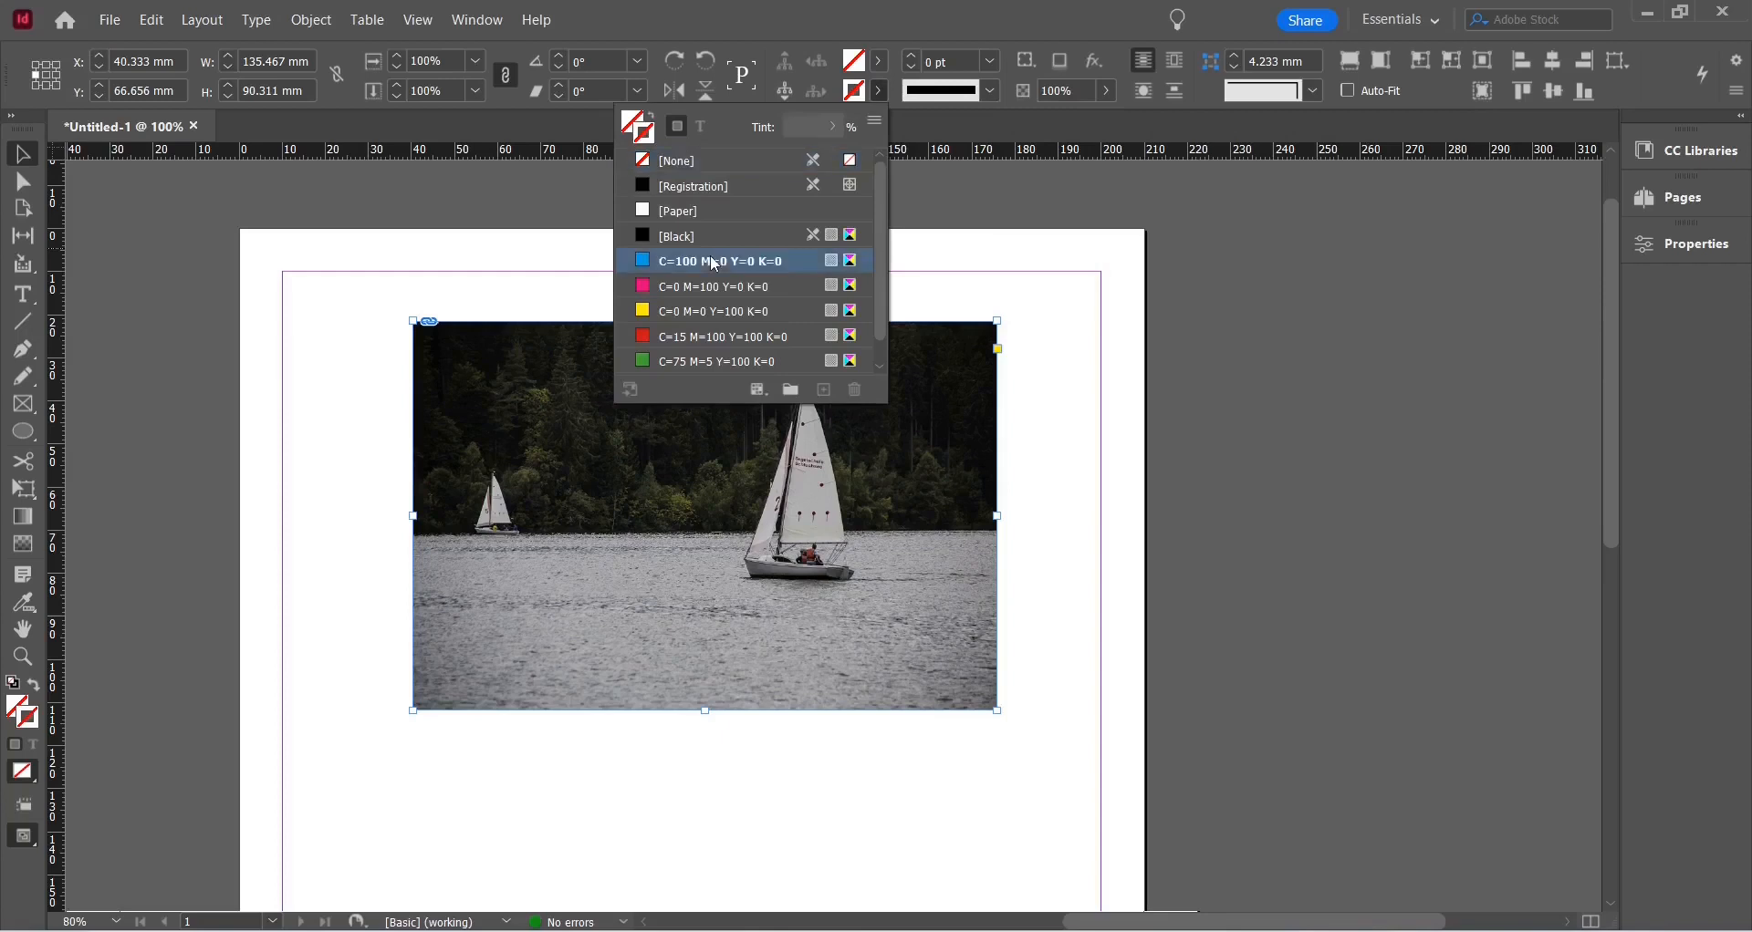
click(697, 259)
click(910, 57)
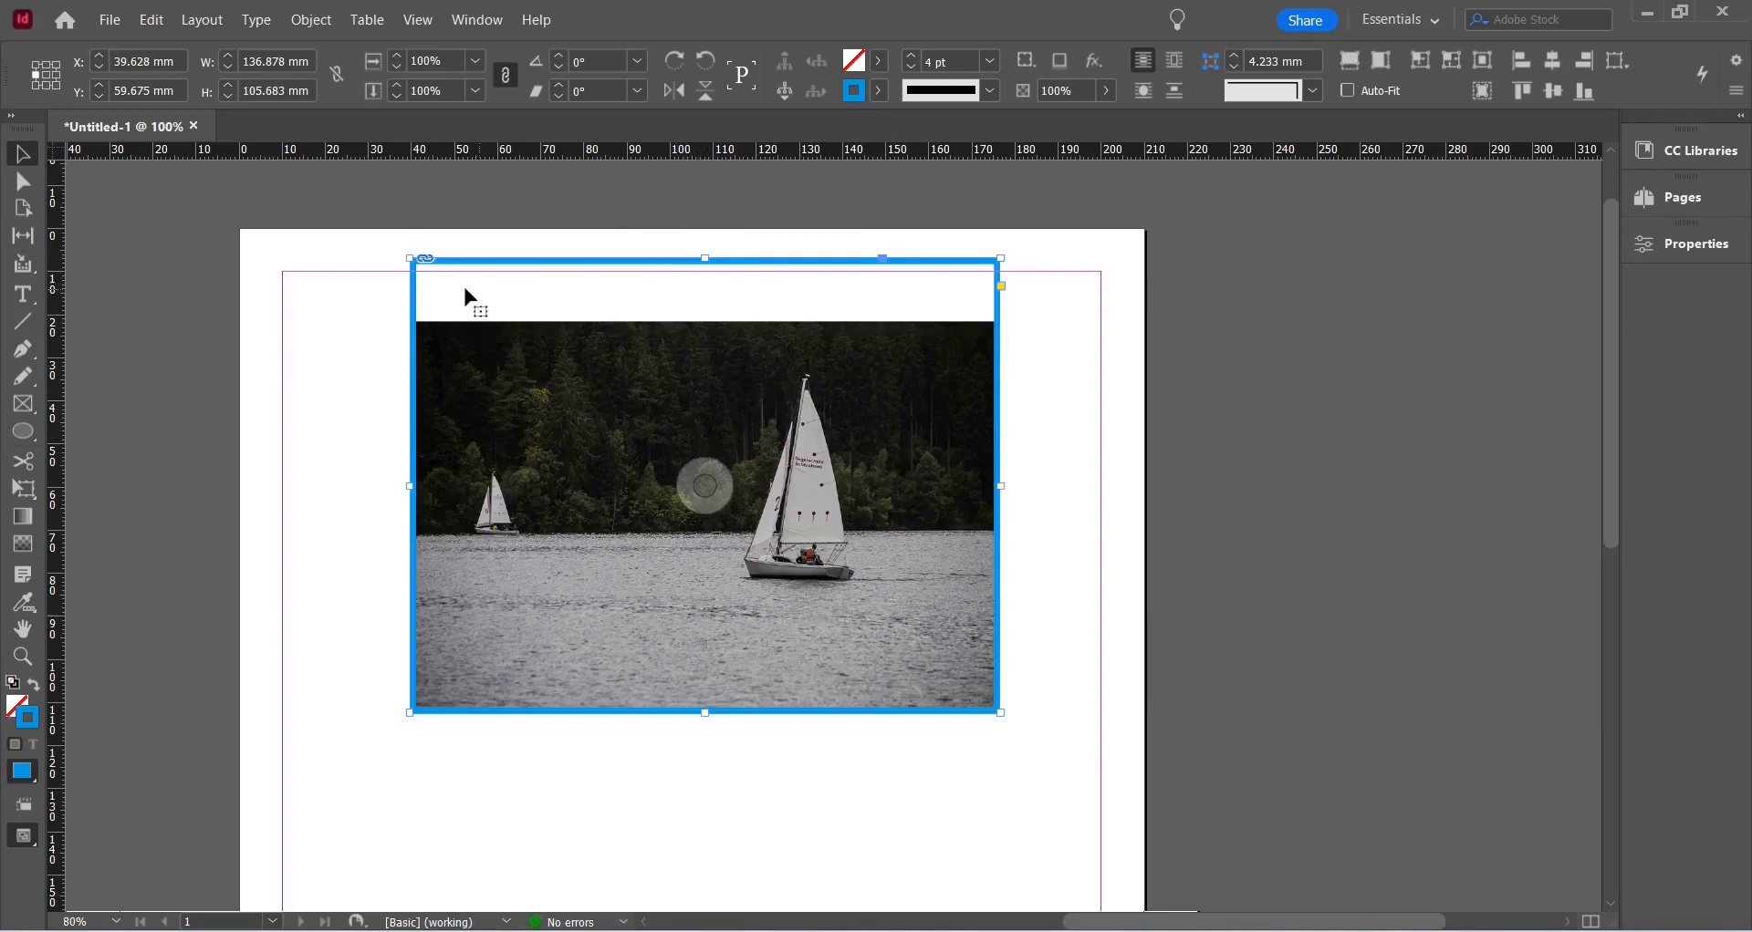
- Extend the frame upward to about 119 mm high and fill it with C=15 M=100 Y=100 K=0 at a 30% tint
drag(705, 259, 704, 202)
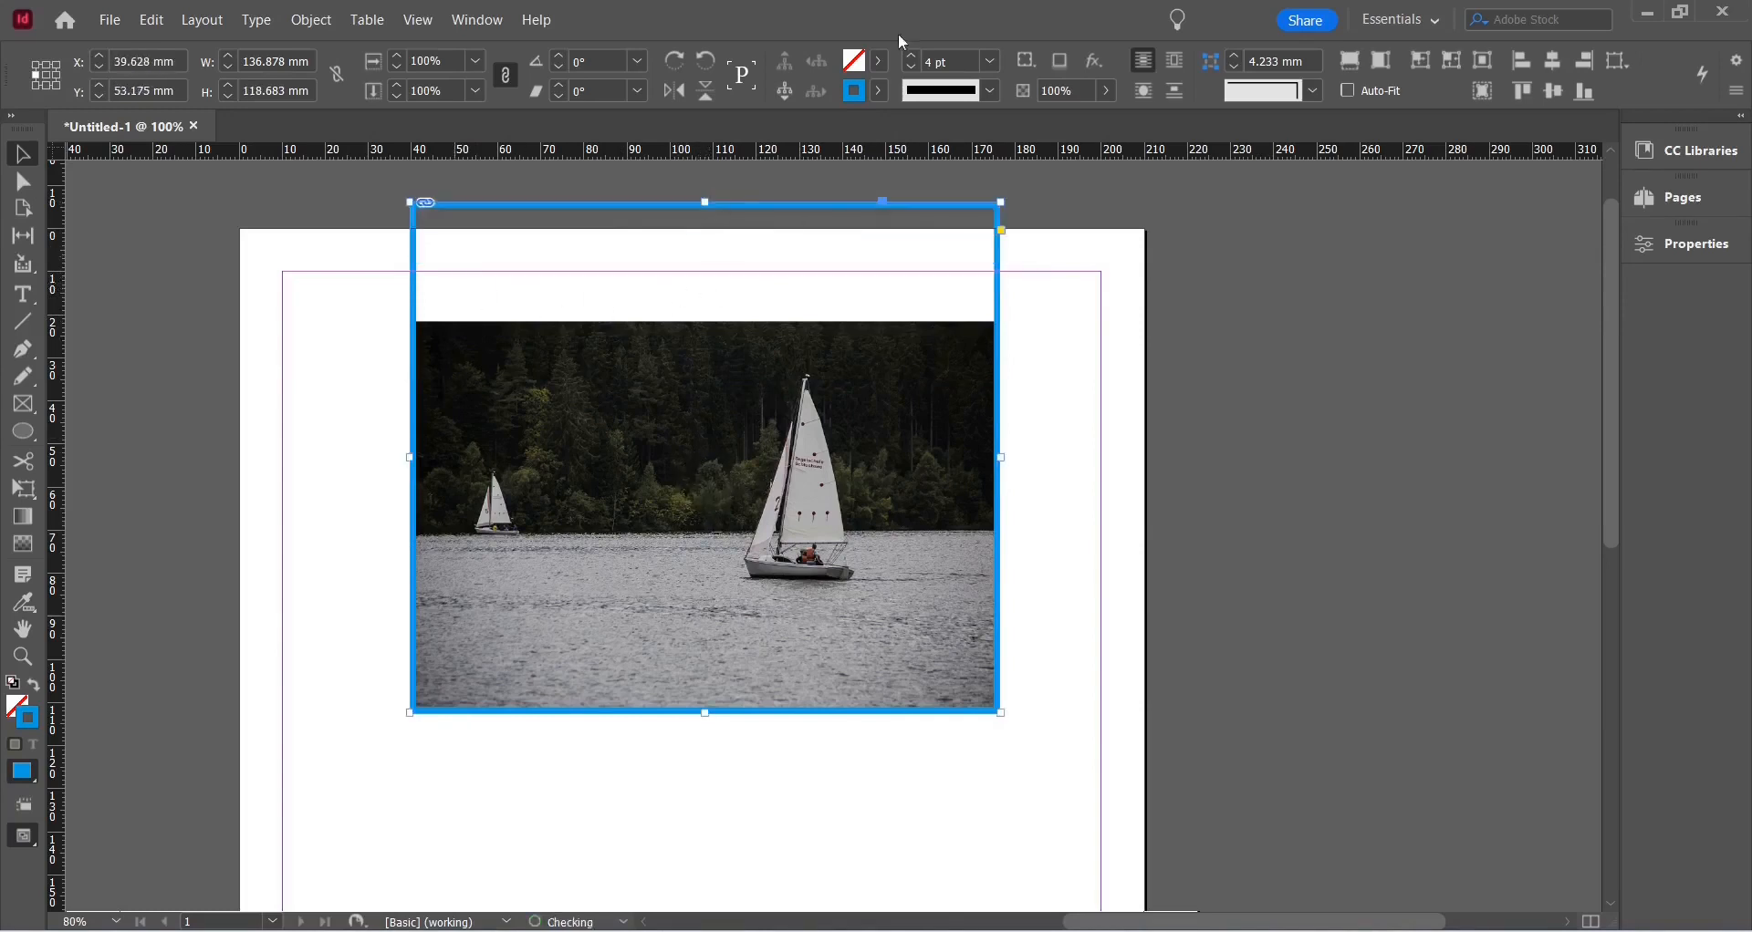
click(879, 61)
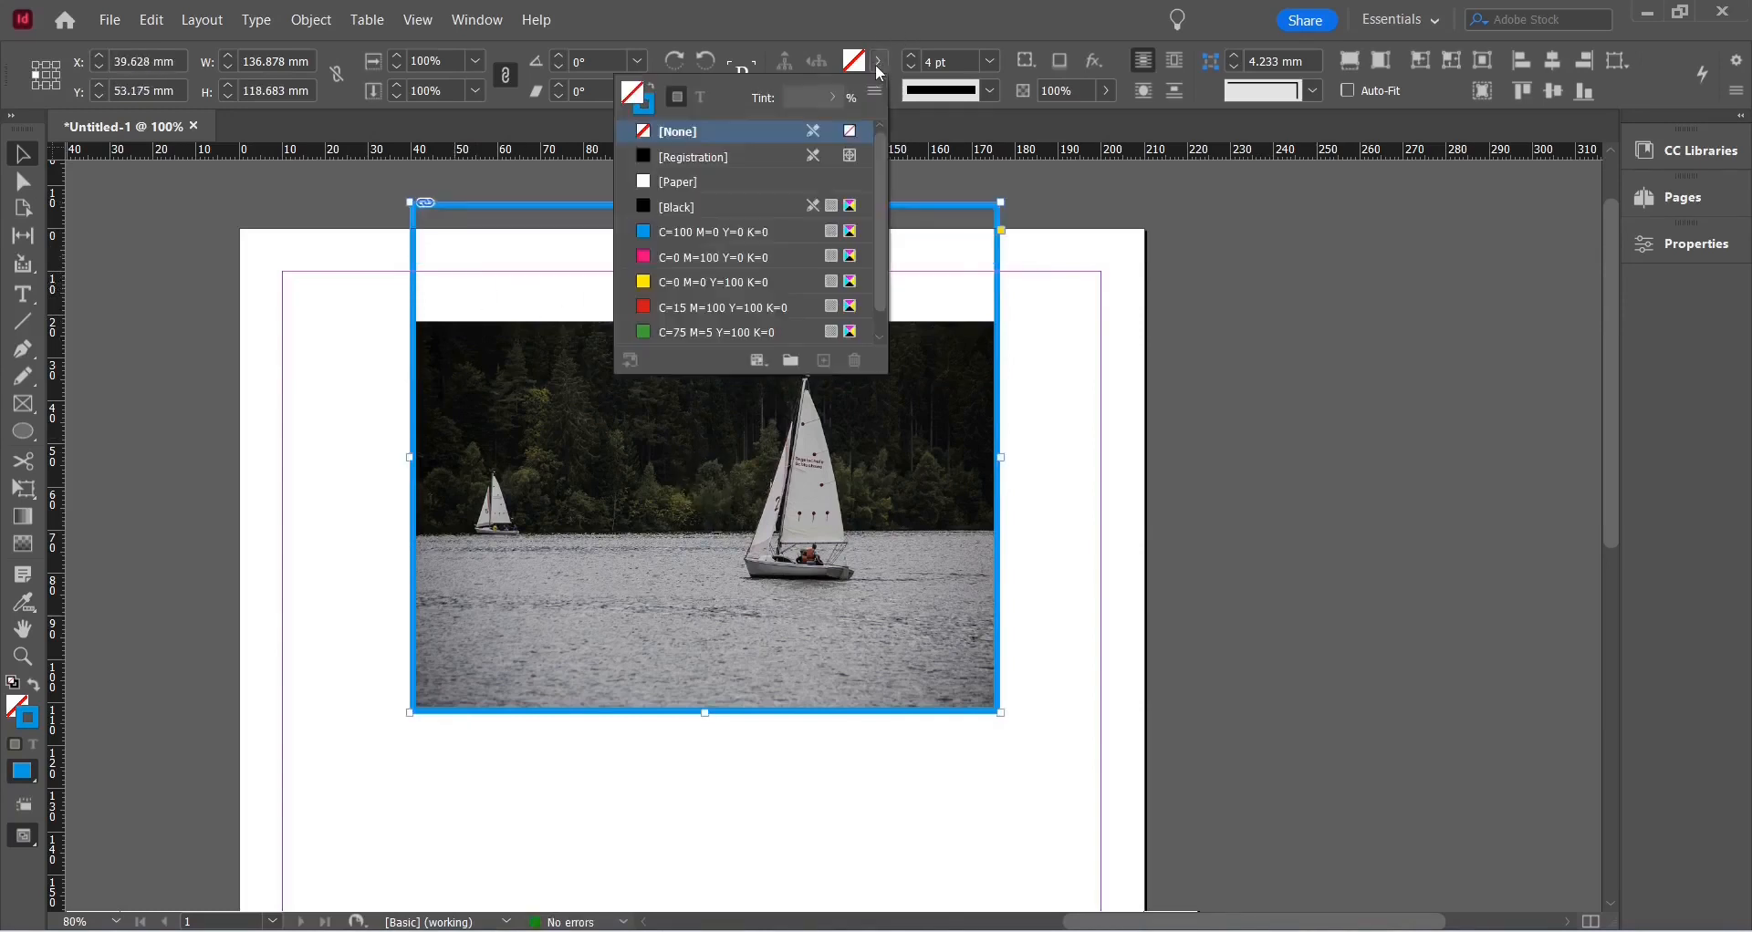
click(698, 306)
click(803, 97)
text(30)
key(Return)
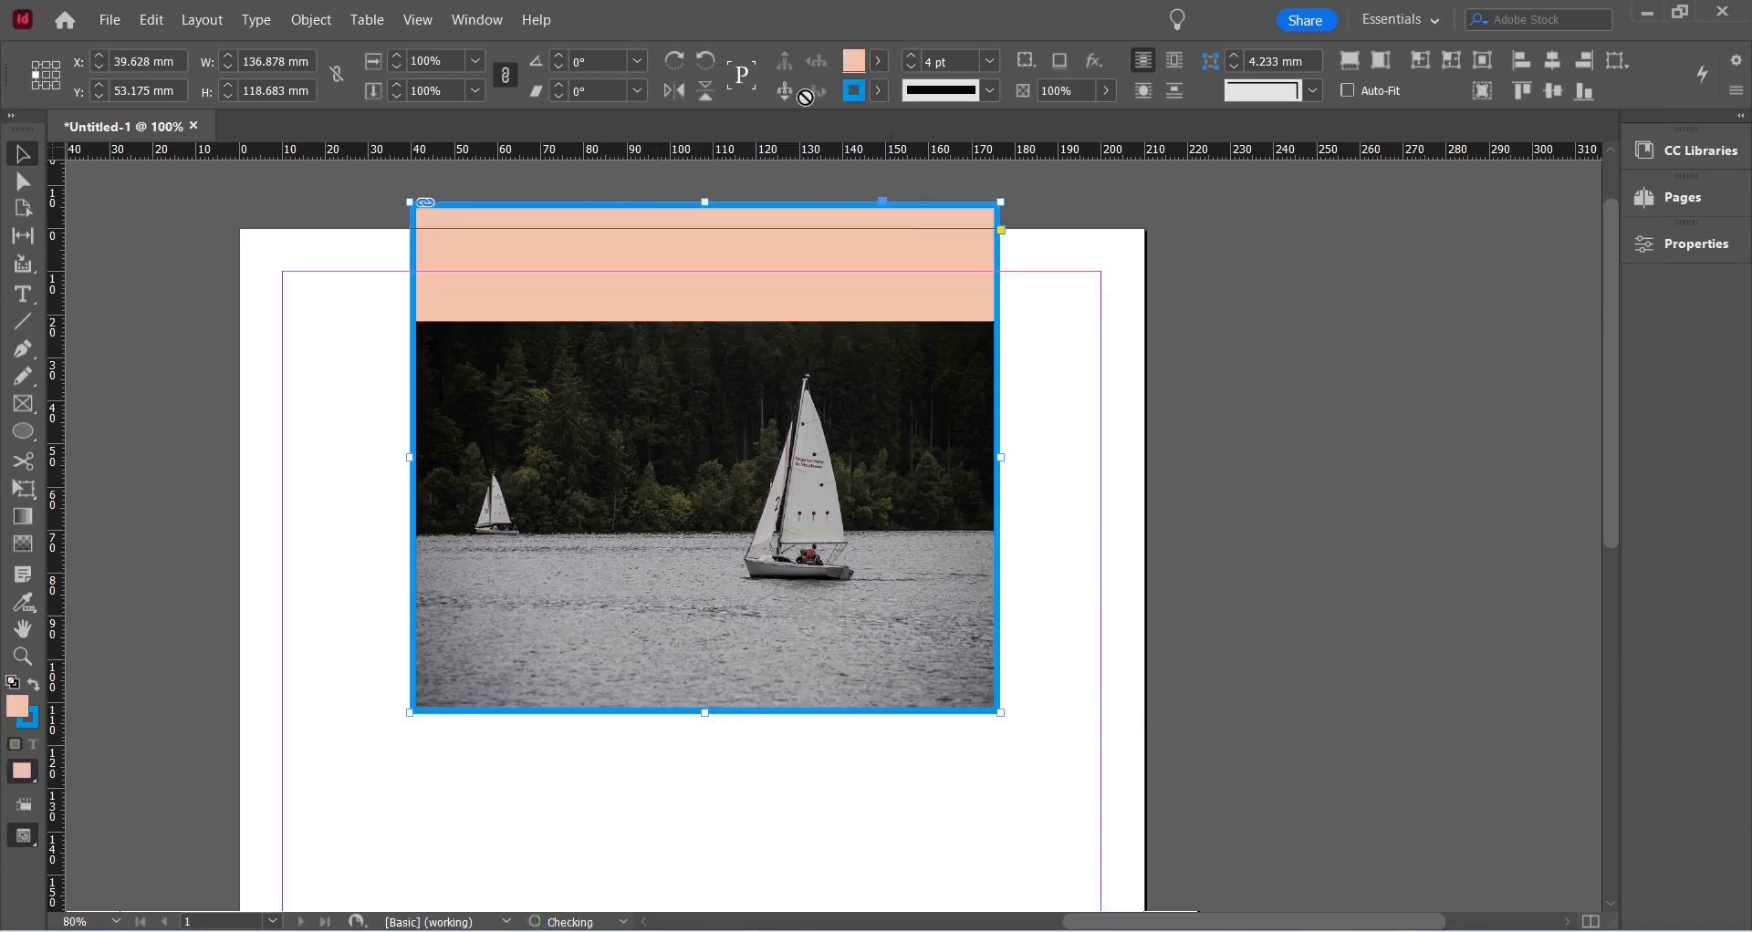
- Enlarge the filled frame to about 206 mm by 135 mm and move it to about X 4 mm, Y 72 mm
drag(1001, 713, 1164, 784)
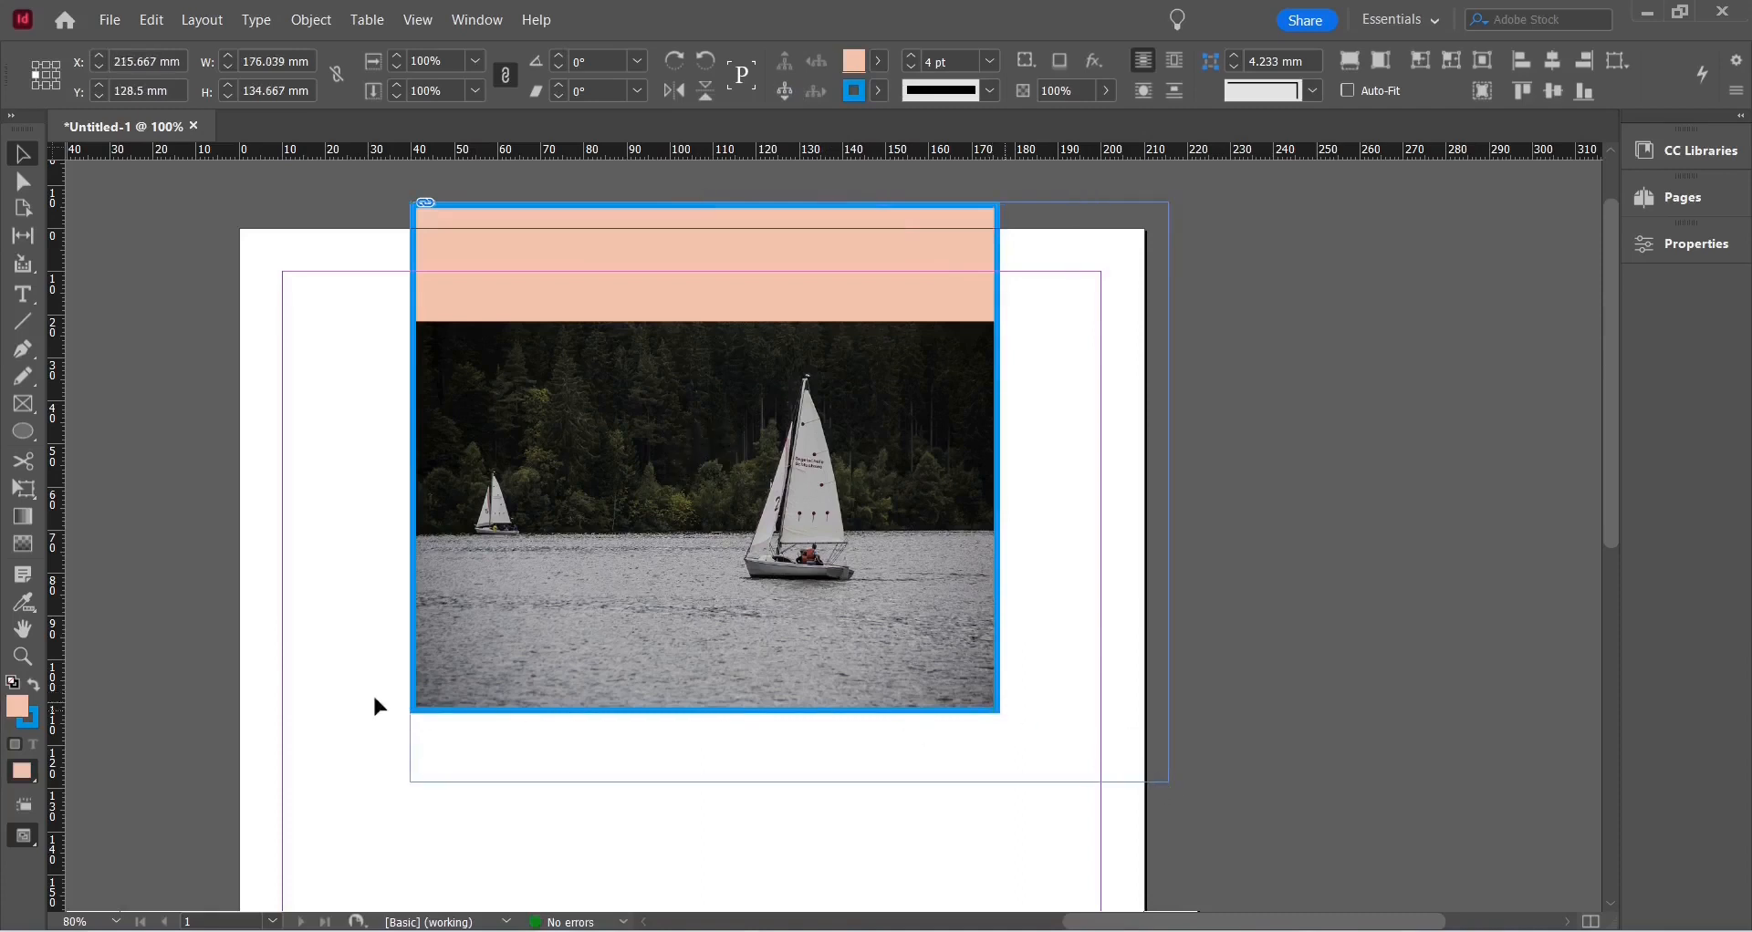
drag(409, 782, 282, 783)
drag(880, 593, 855, 643)
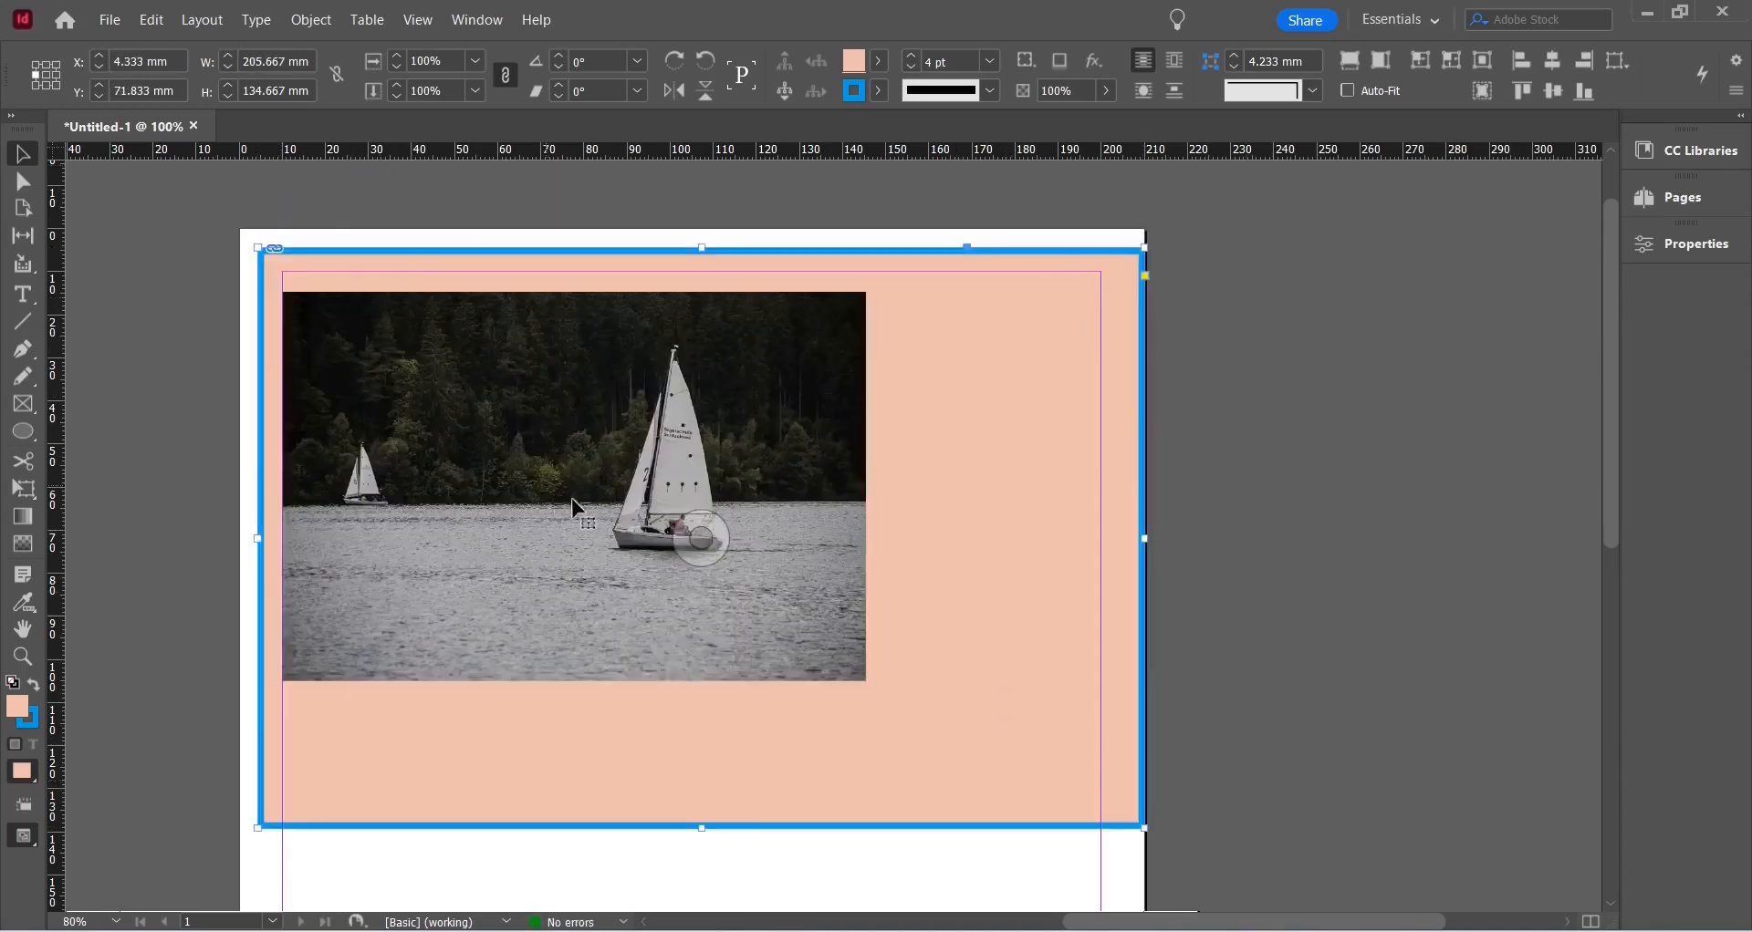
- Reposition the boat image inside its filled frame so that it sits roughly in the frame's centre
drag(701, 539, 829, 588)
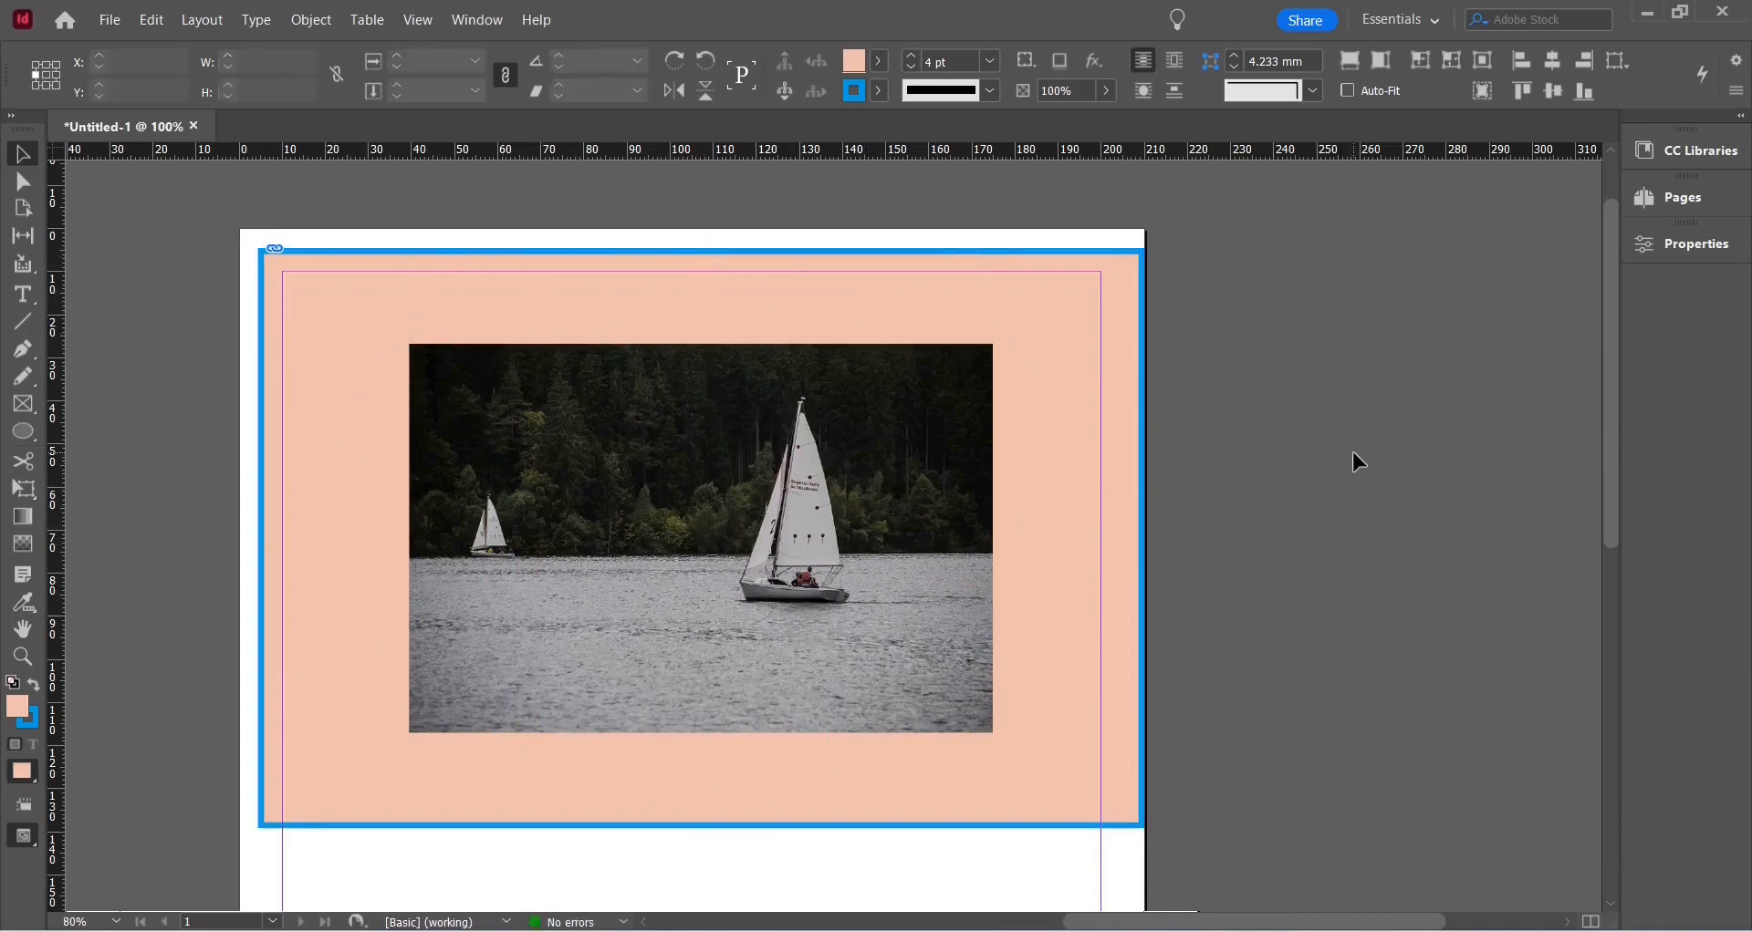
scroll(1352, 451, down, 1)
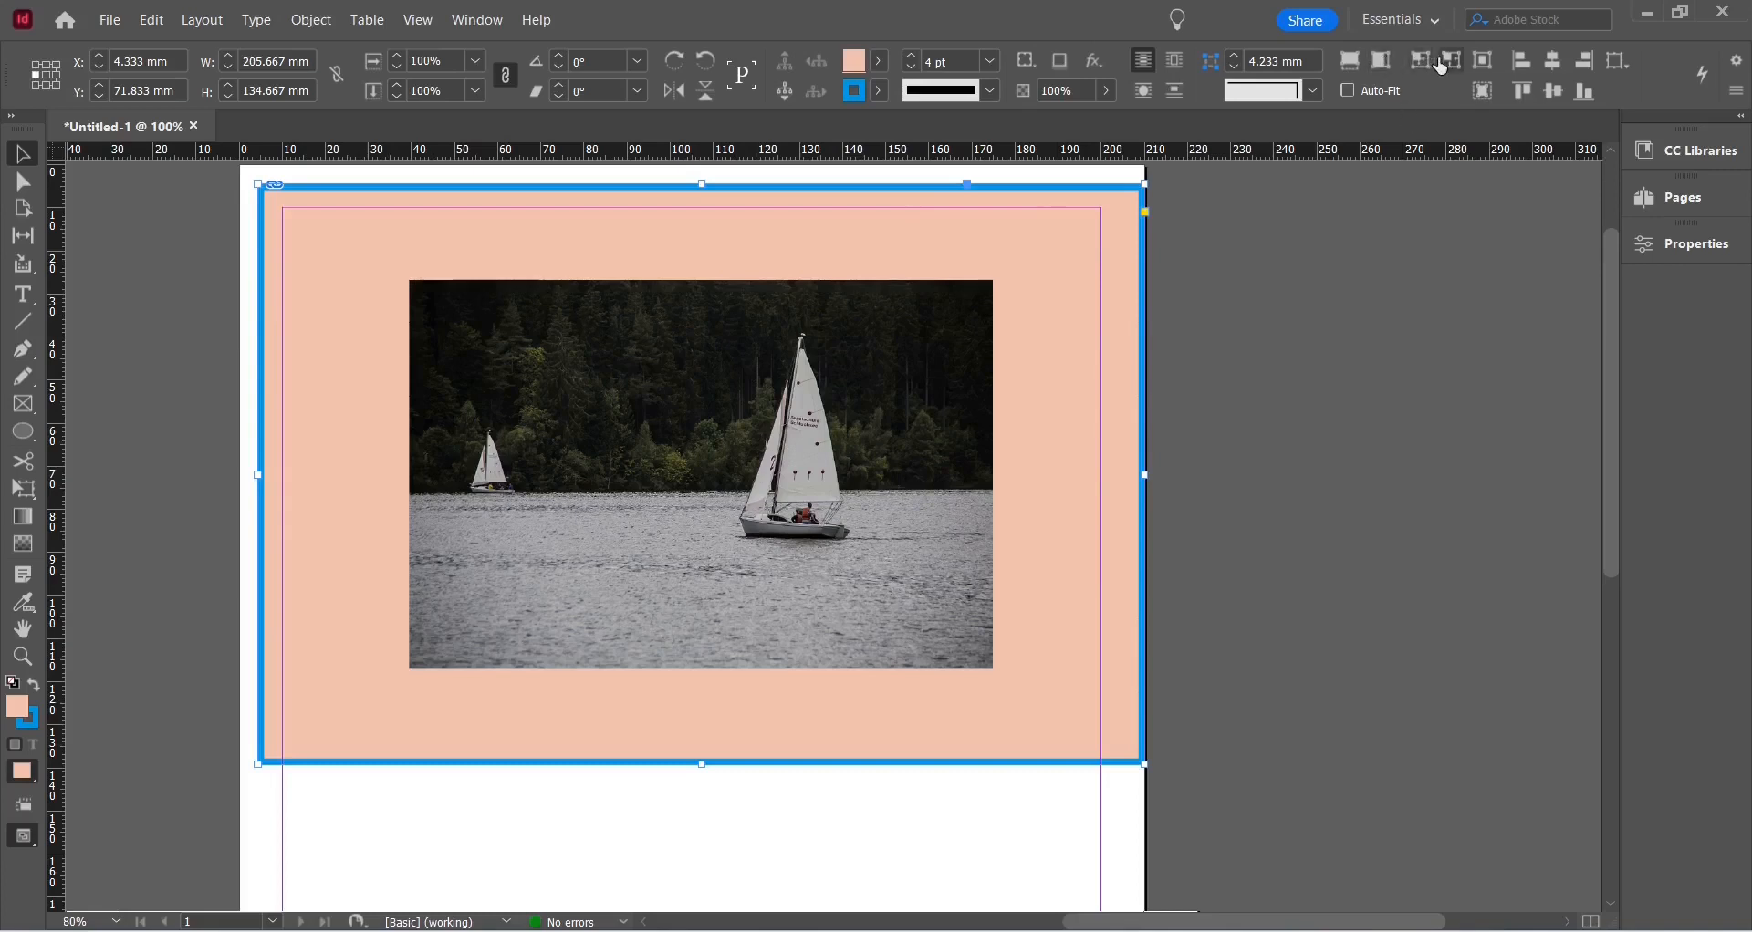
right_click(696, 470)
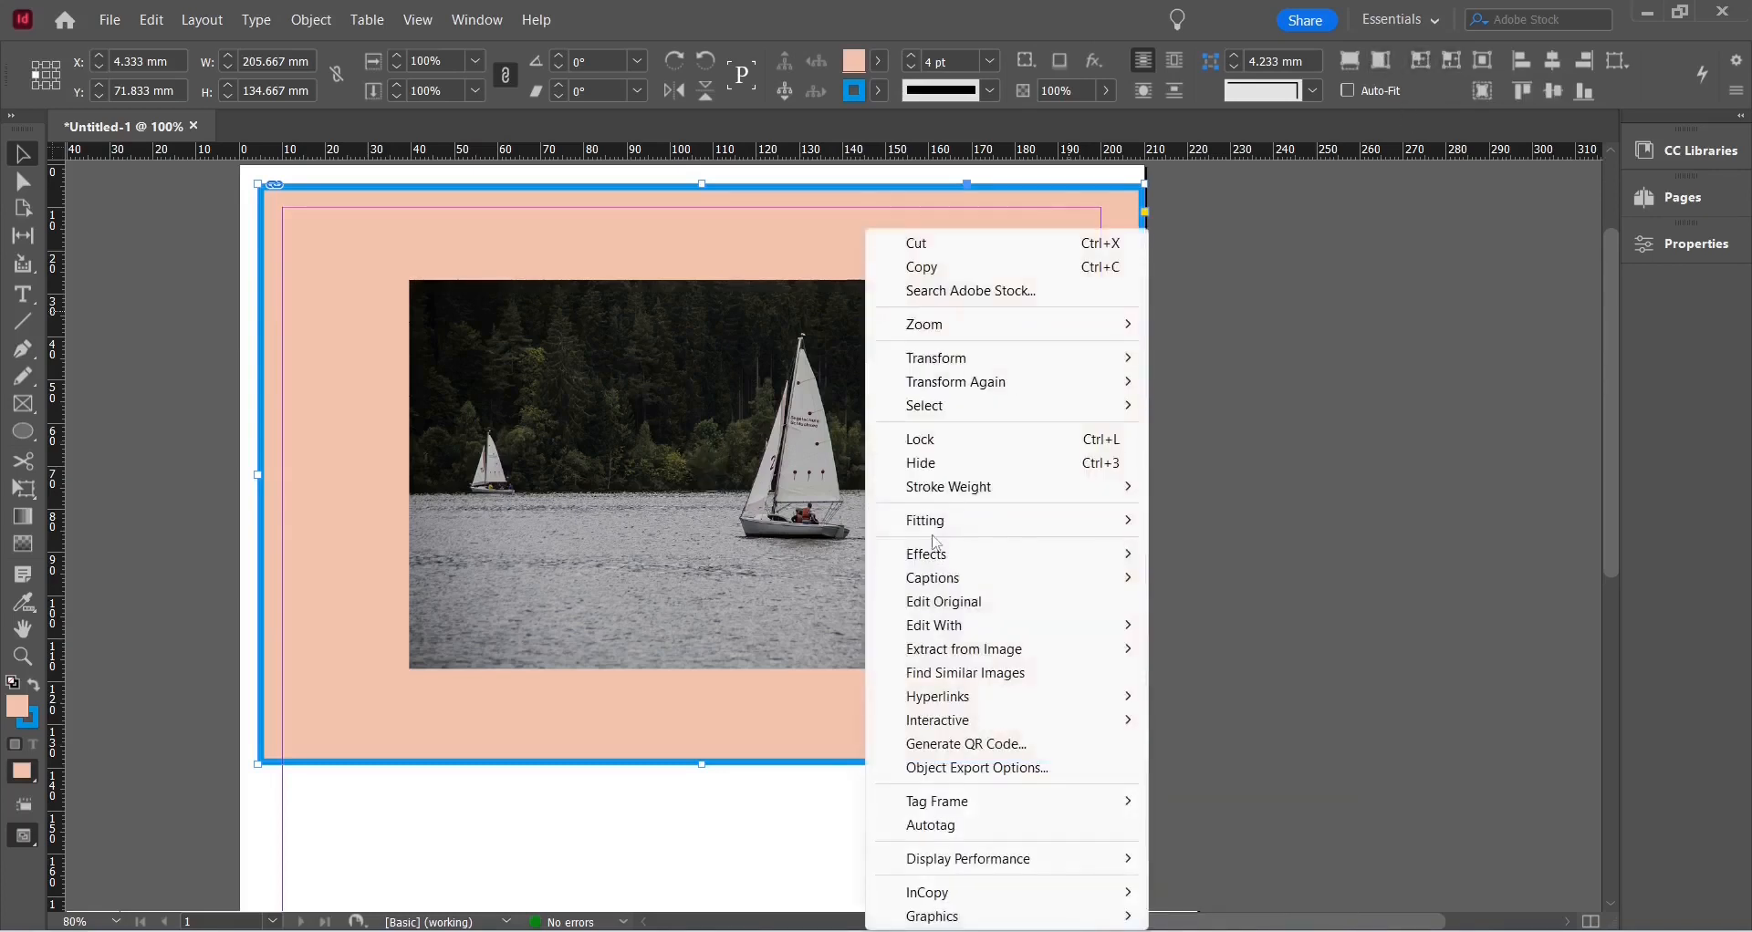
click(1535, 66)
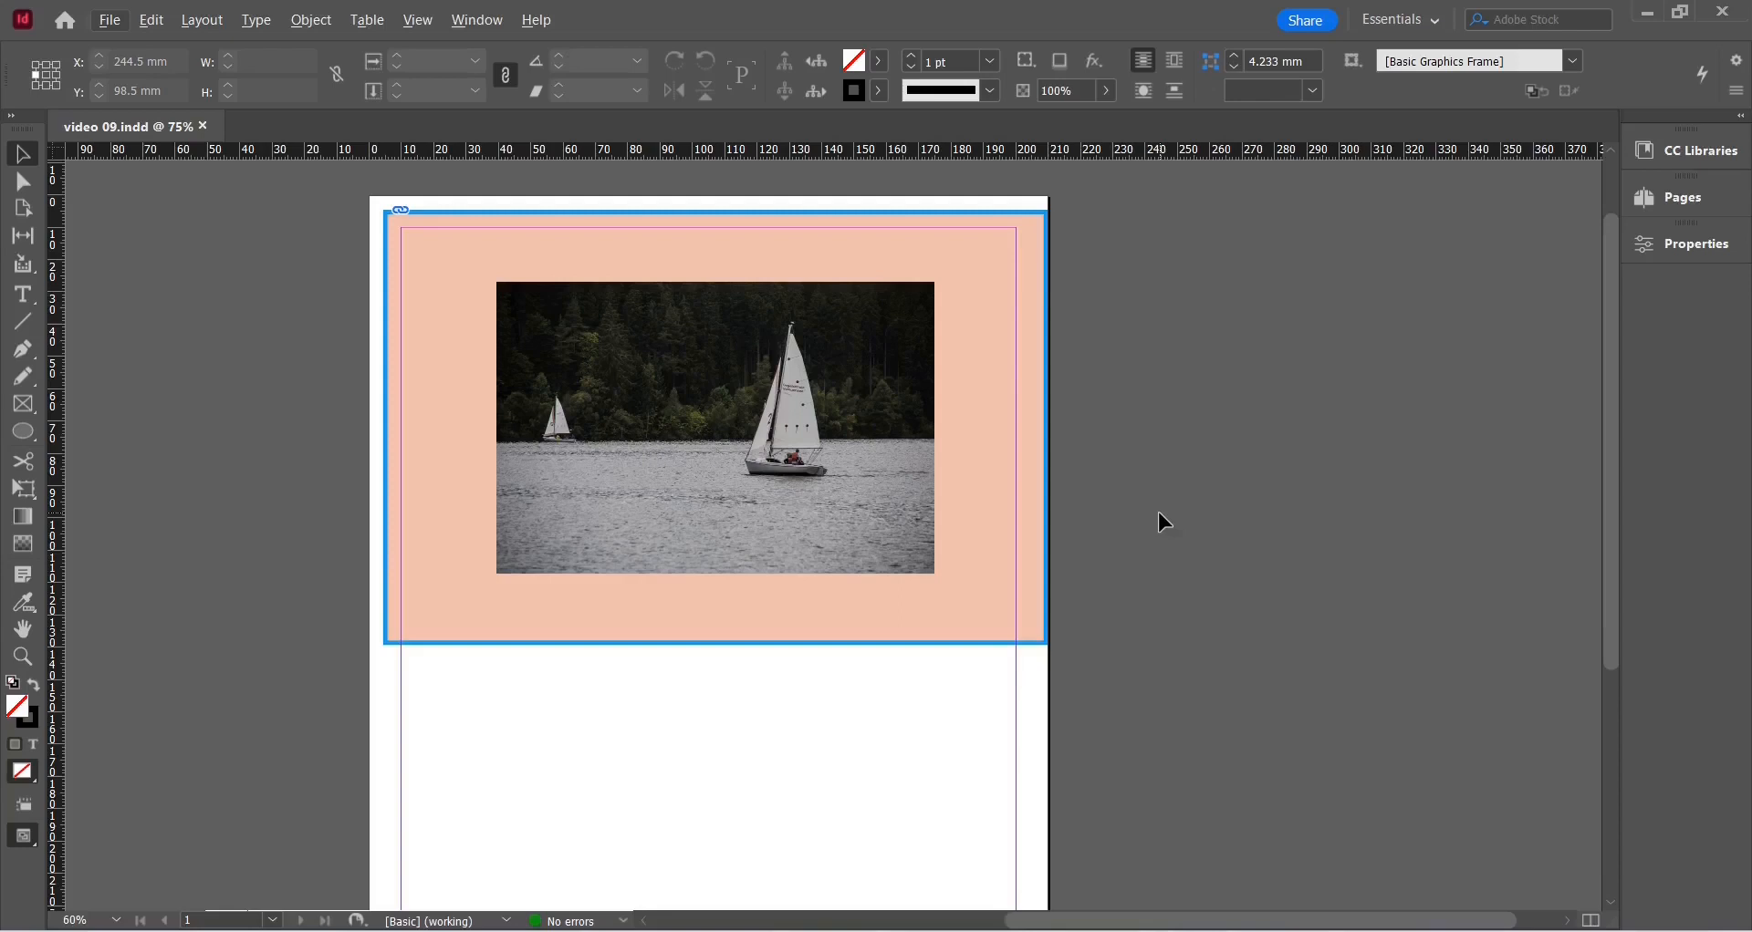
- Load the boat, ocean, winter and zebra images from the InDesign folder together for placing in video 09.indd
scroll(1153, 514, down, 1)
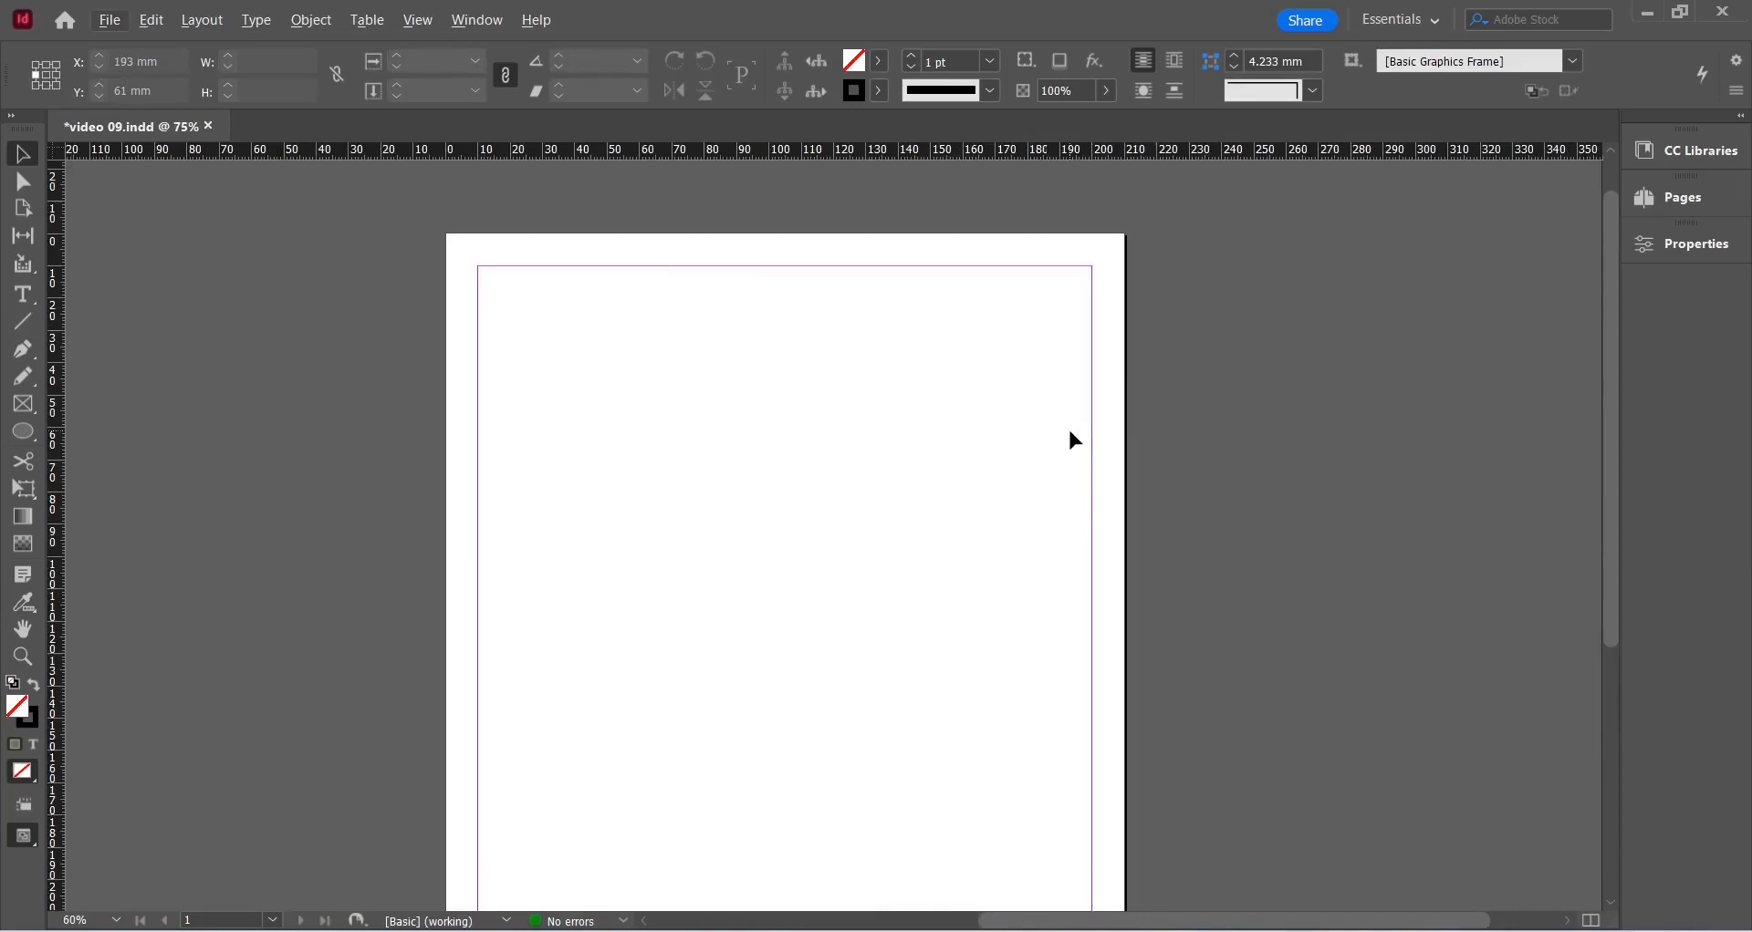
click(111, 20)
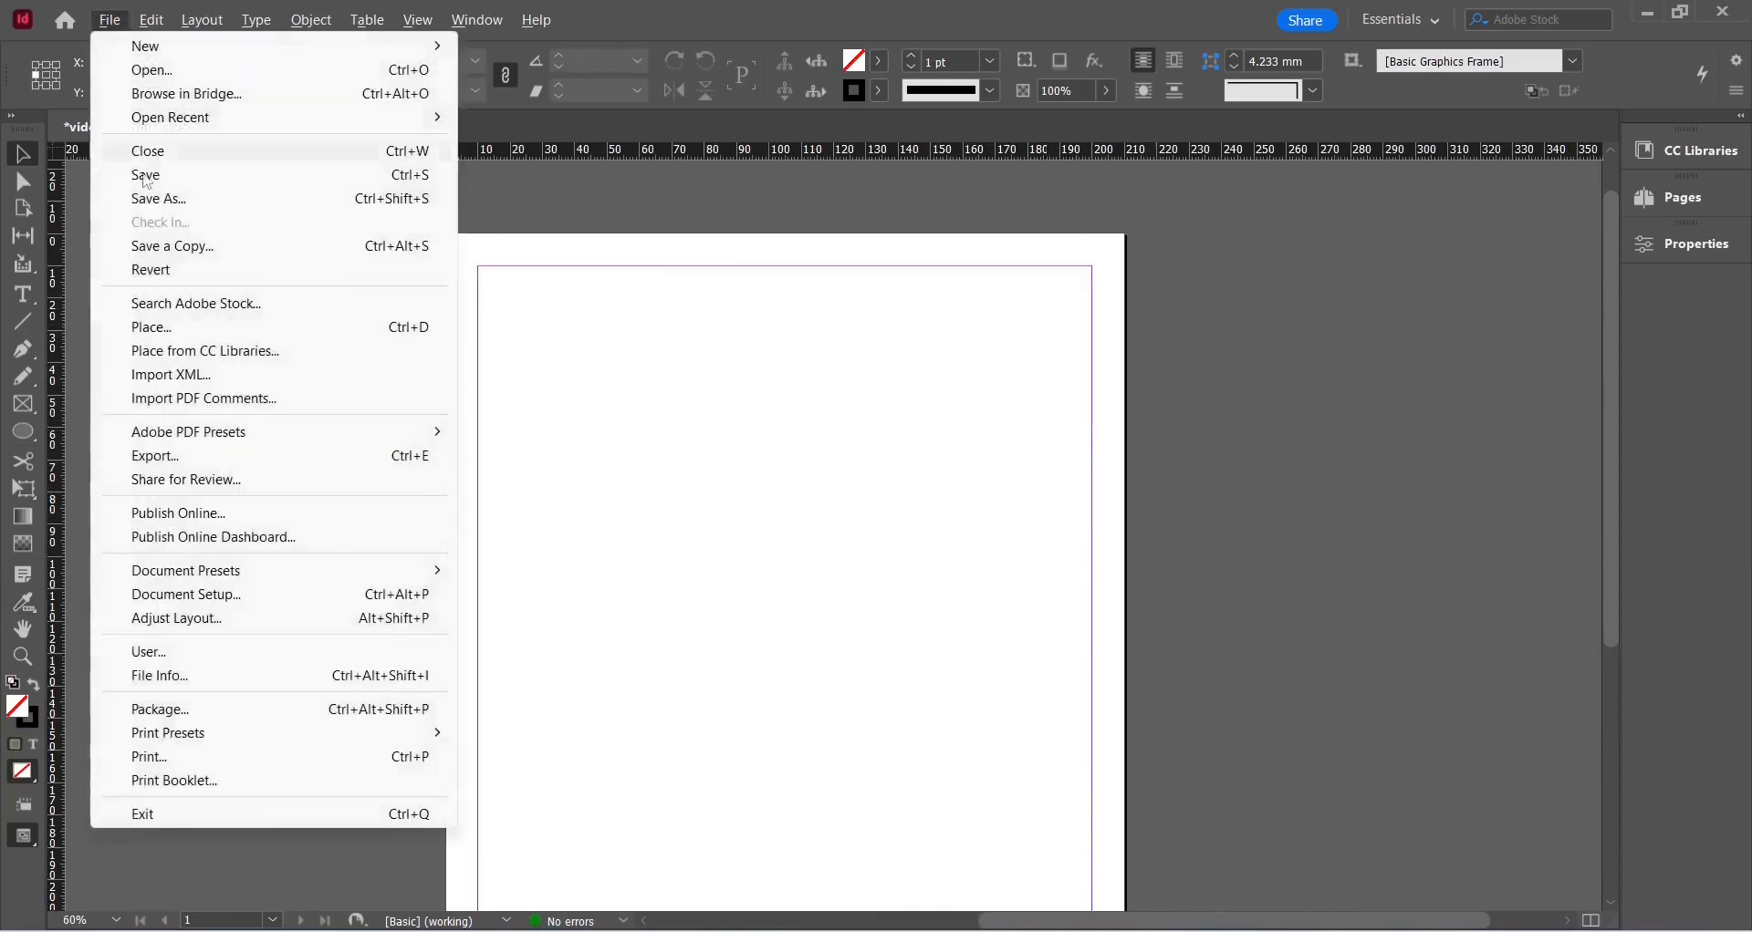
click(153, 327)
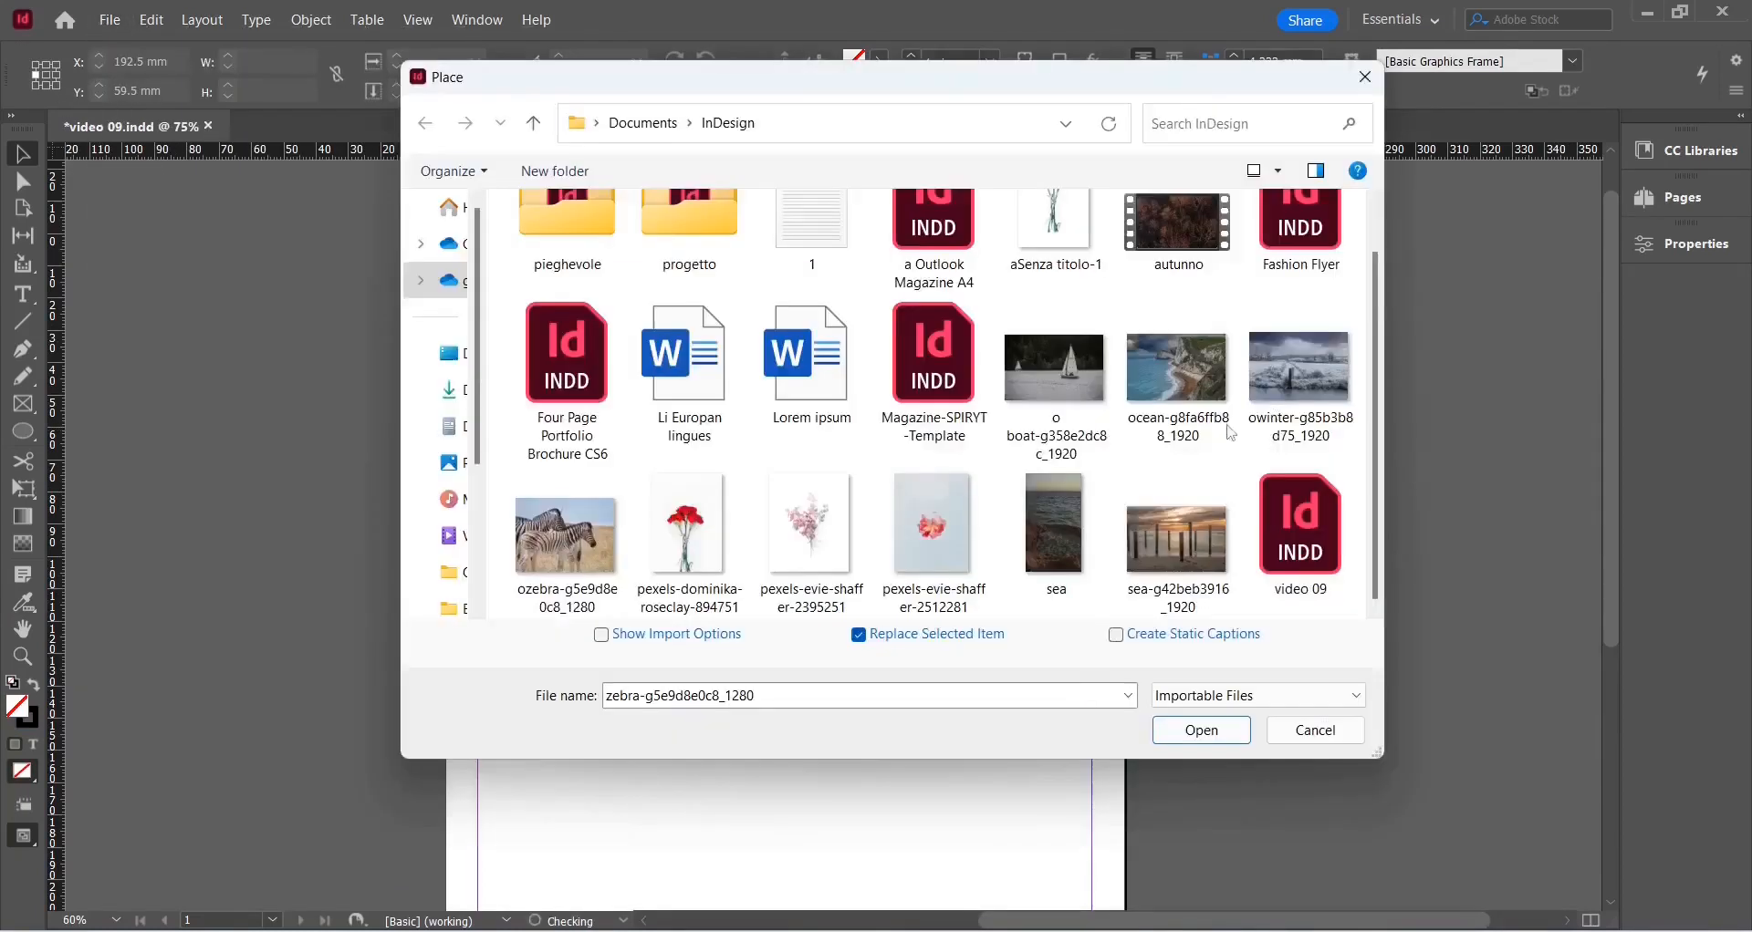
click(1064, 387)
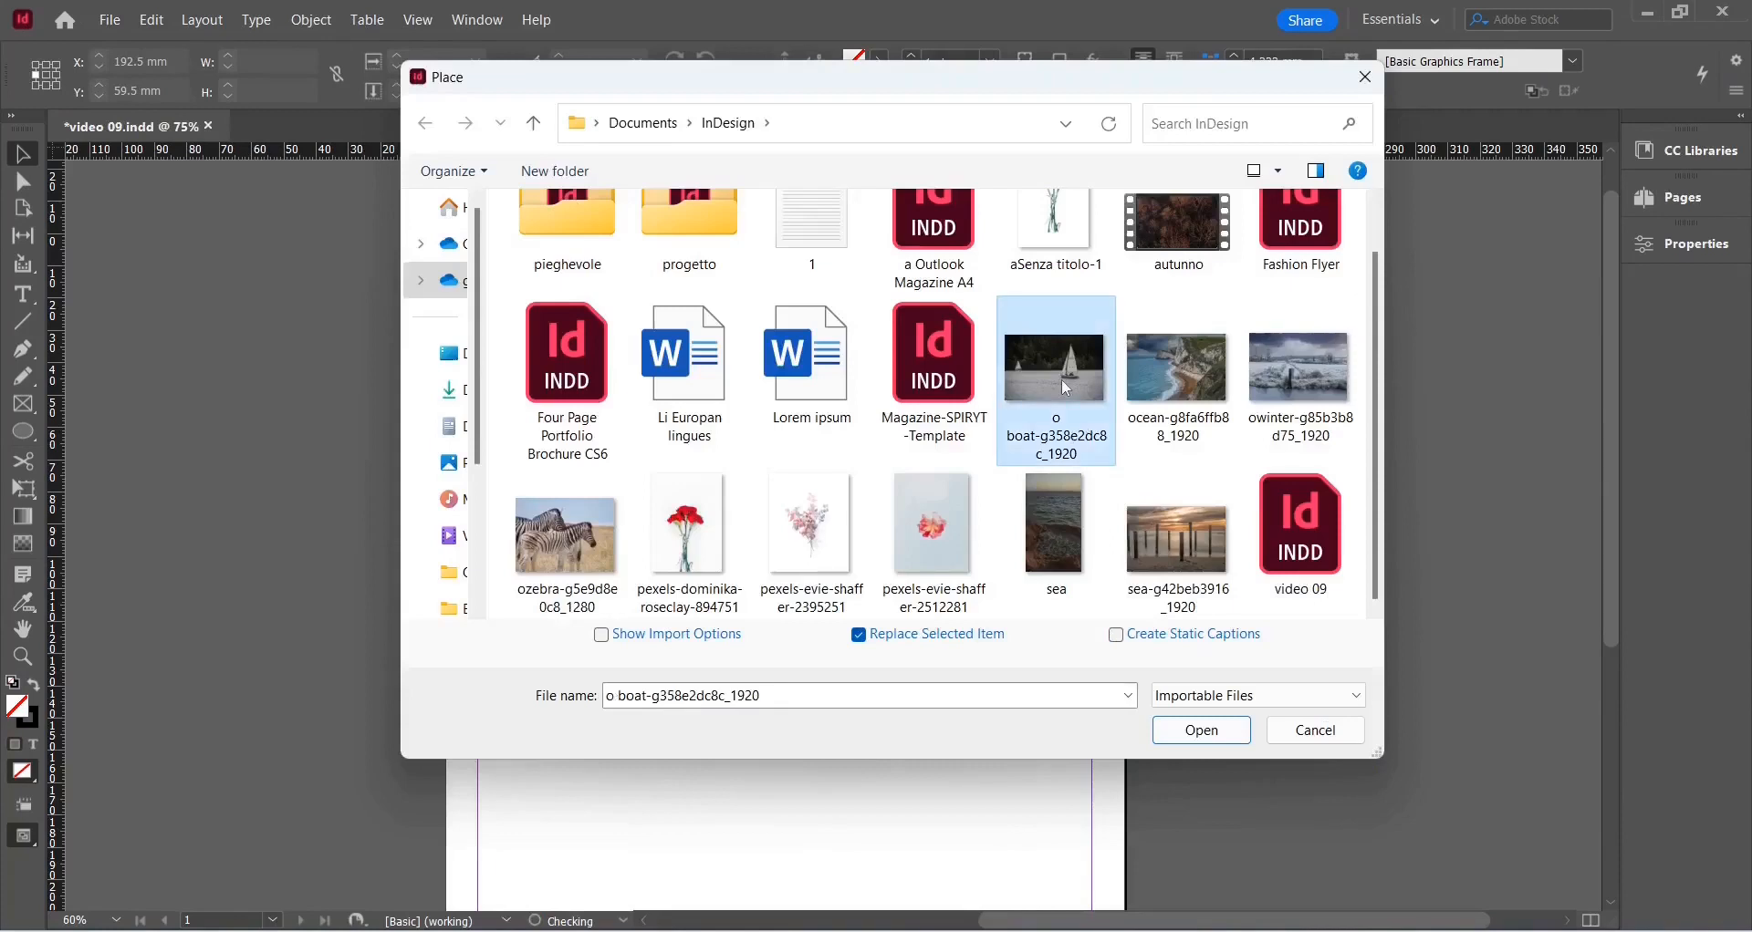
key(shift+Right)
key(shift+Right)
key(shift+Right)
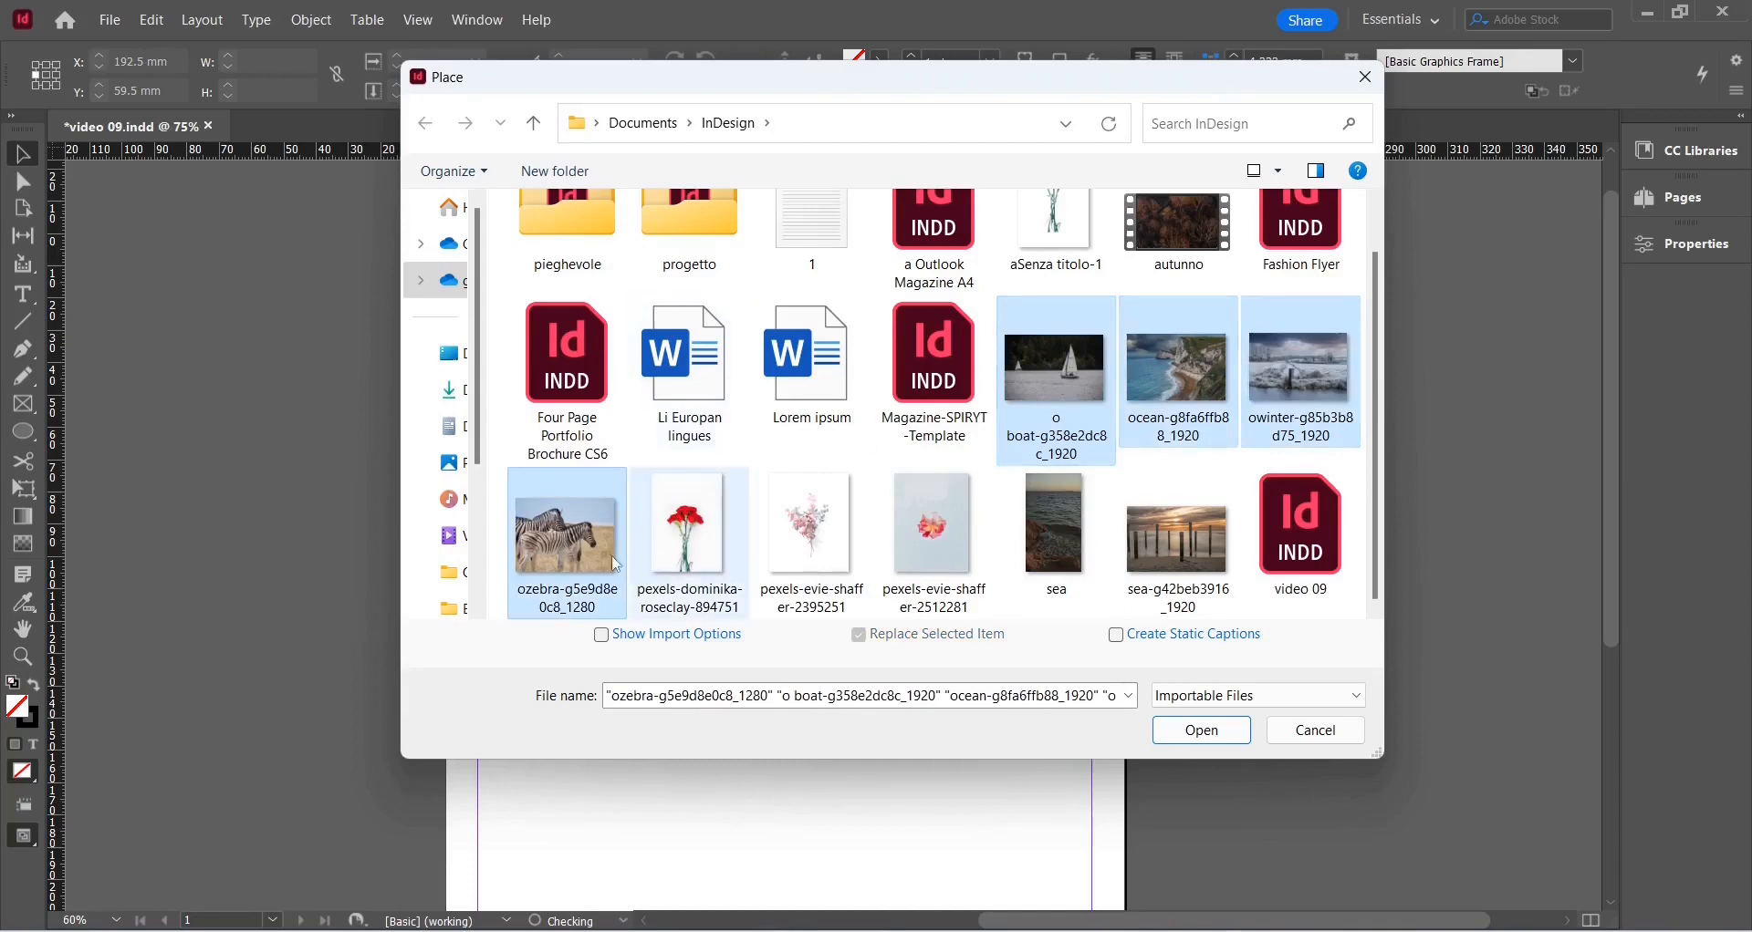
click(1217, 744)
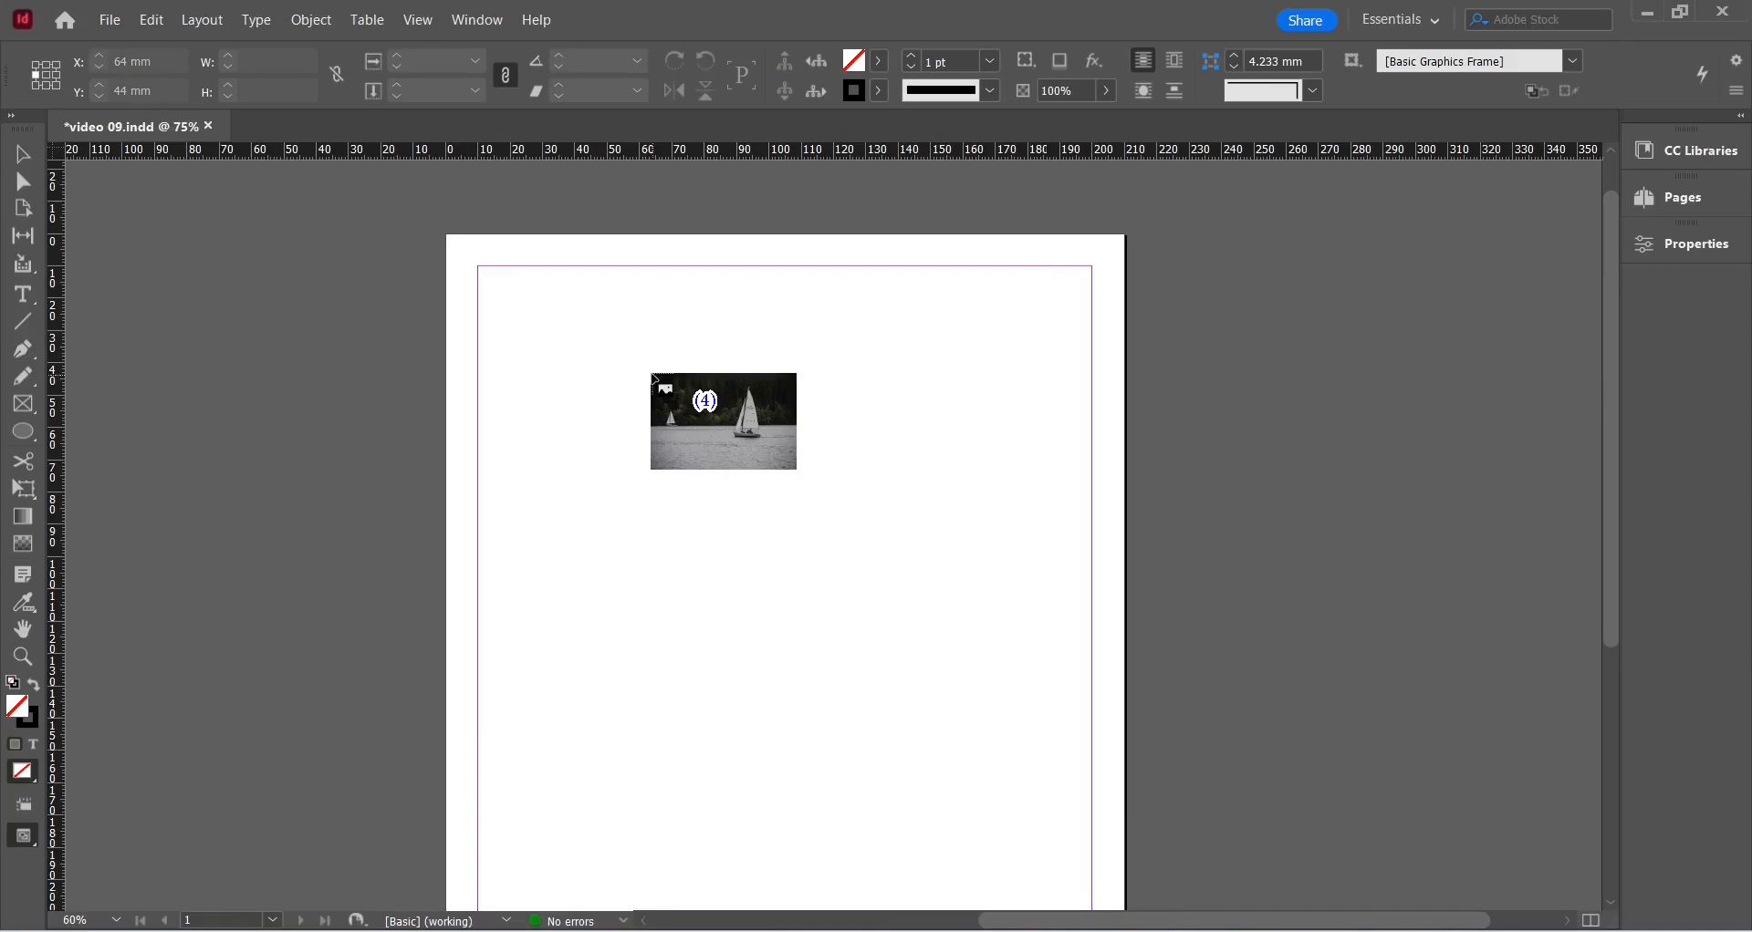
- Cycle through the four loaded images until the ocean cliff photo is the first one to place
key(Right)
key(Right)
key(Right)
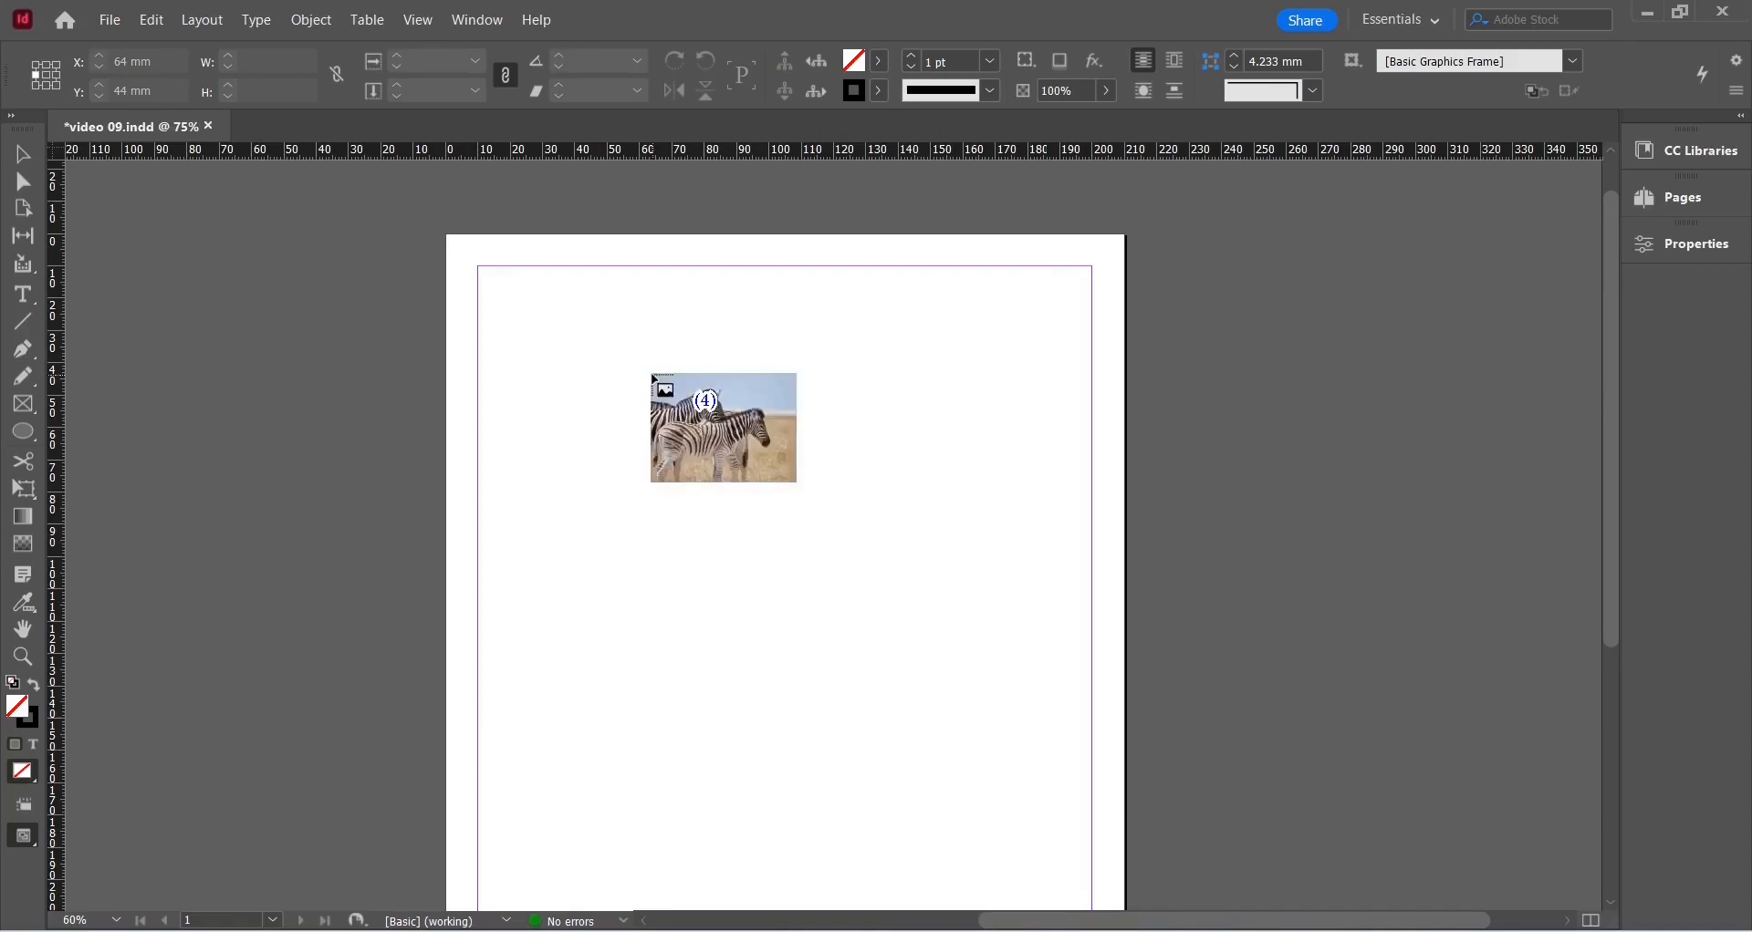
key(Right)
key(Right)
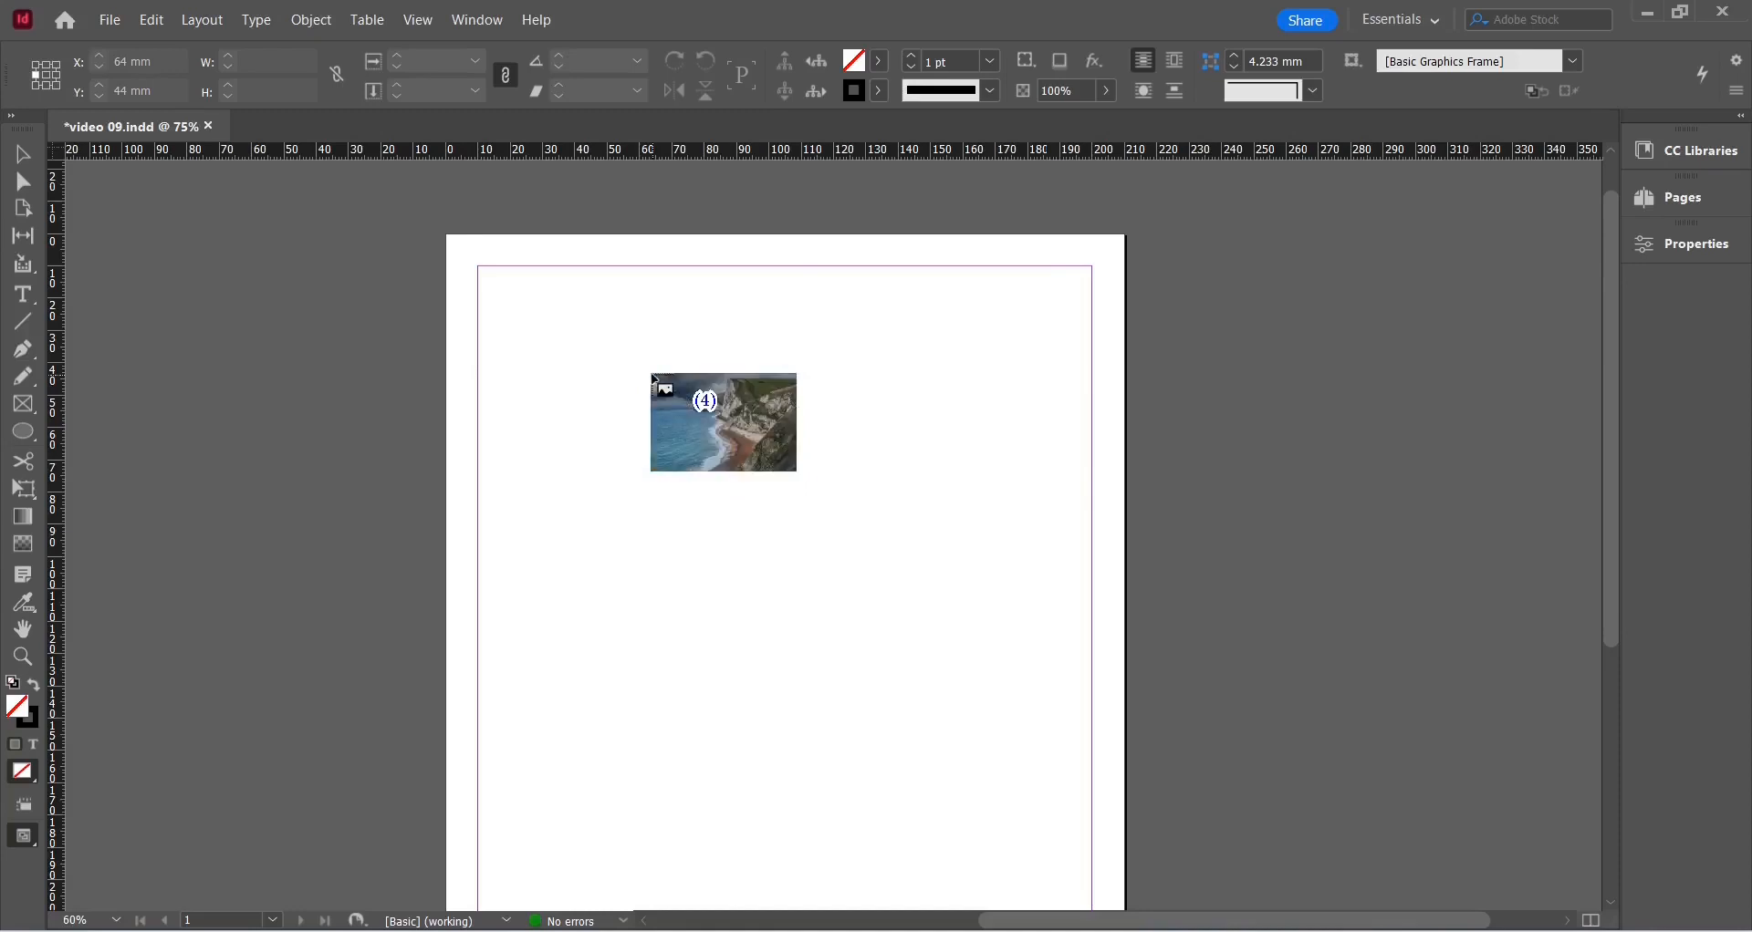
key(Right)
key(Right)
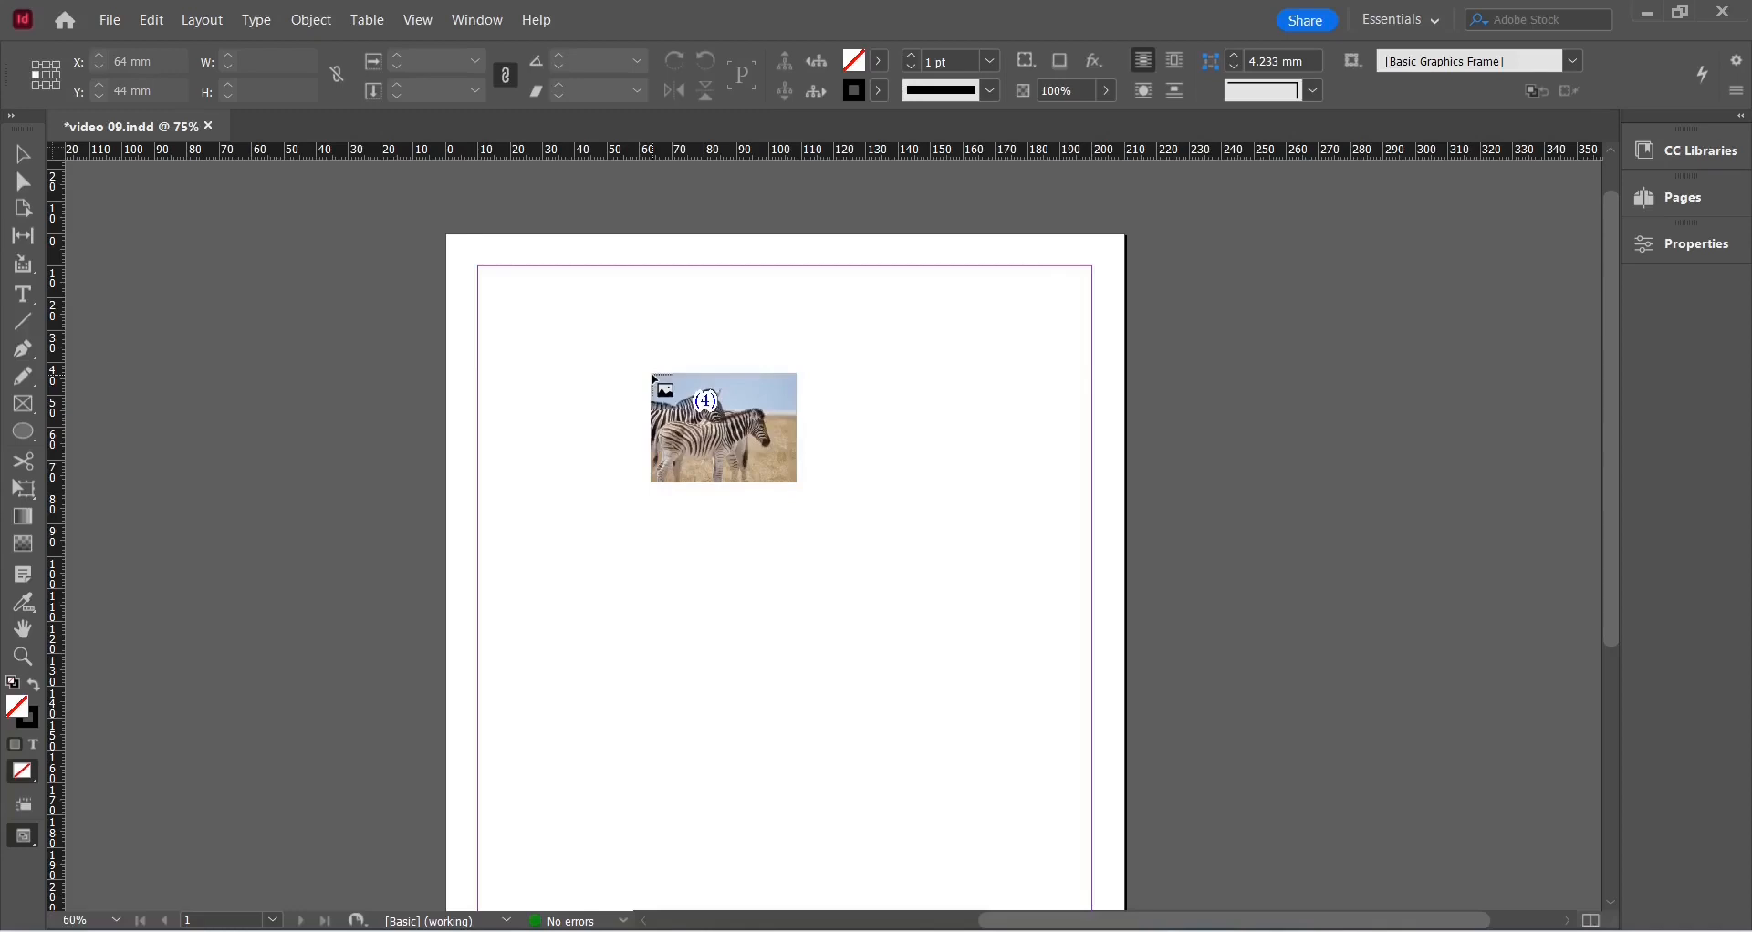
key(Right)
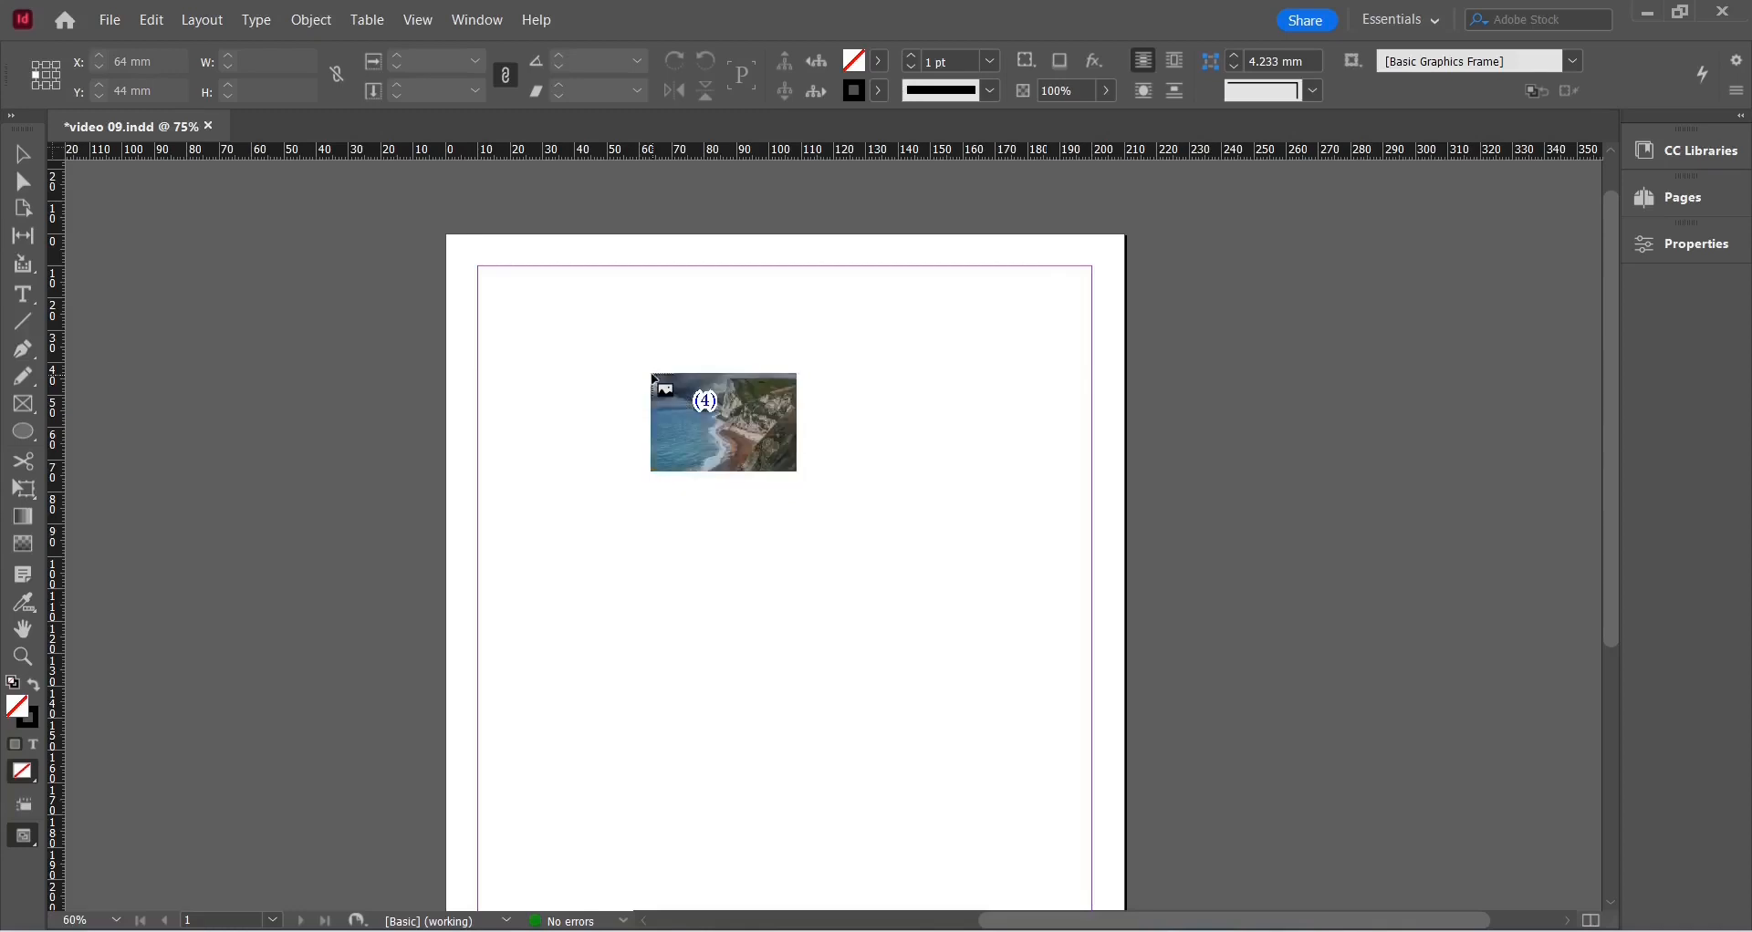
- Place the ocean, winter, zebra and boat images one by one in separate frames, the boat about 109 mm by 73 mm
scroll(611, 327, down, 1)
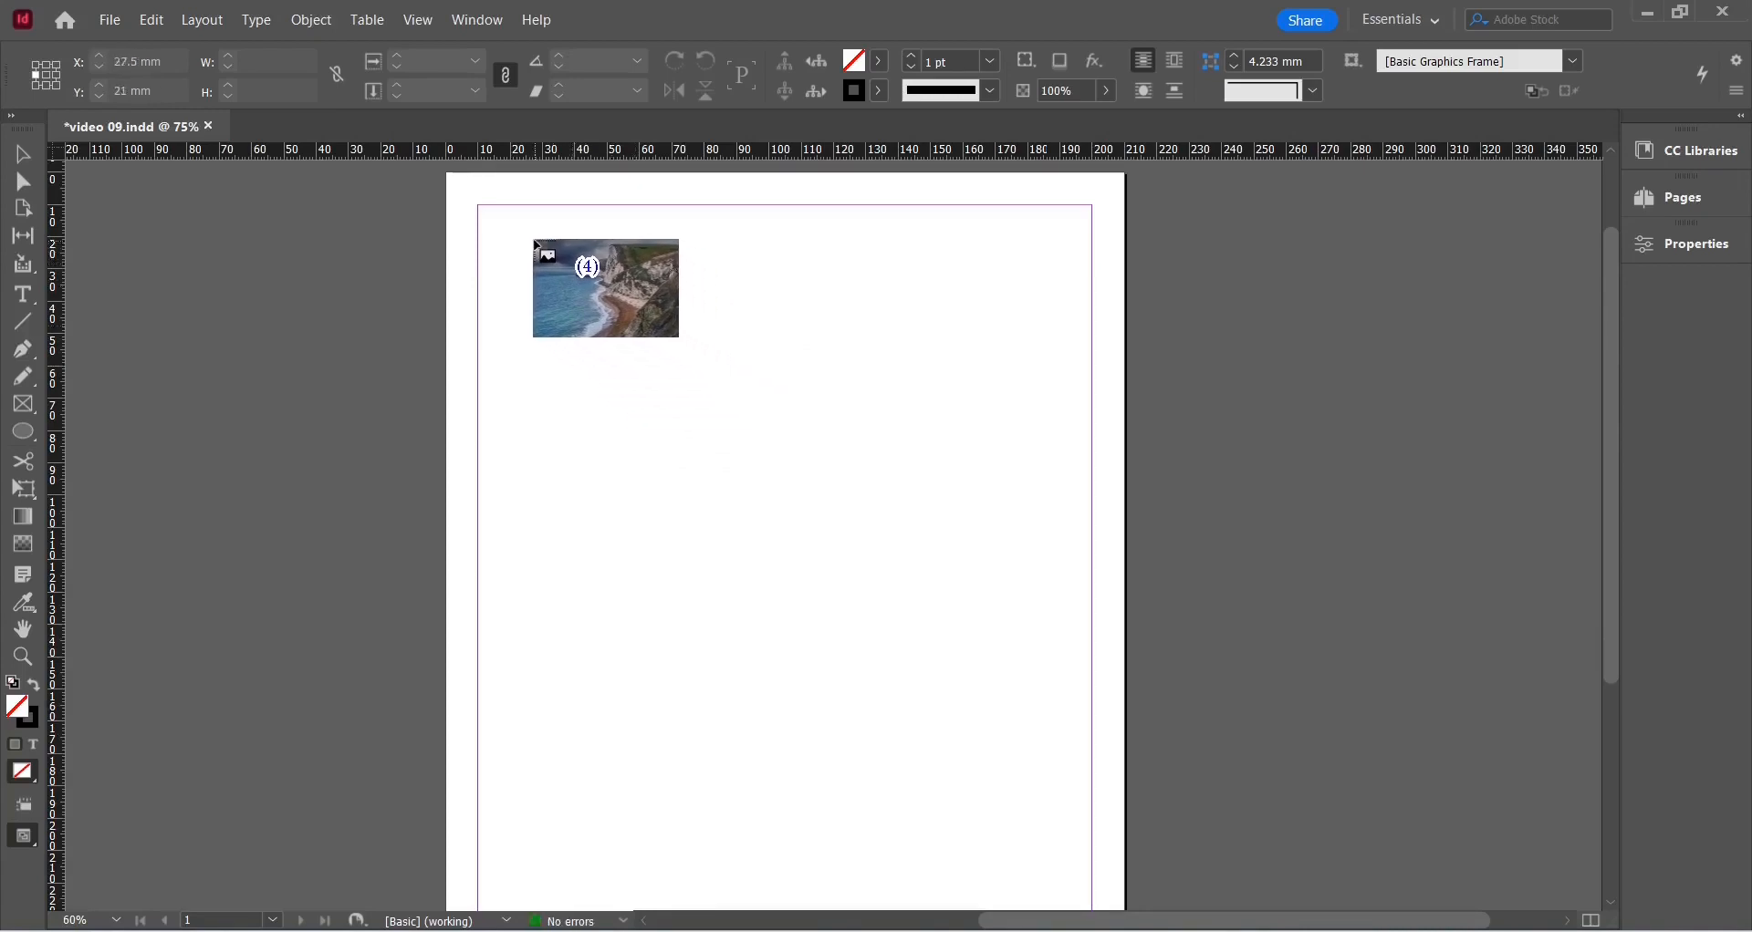
drag(511, 243, 730, 435)
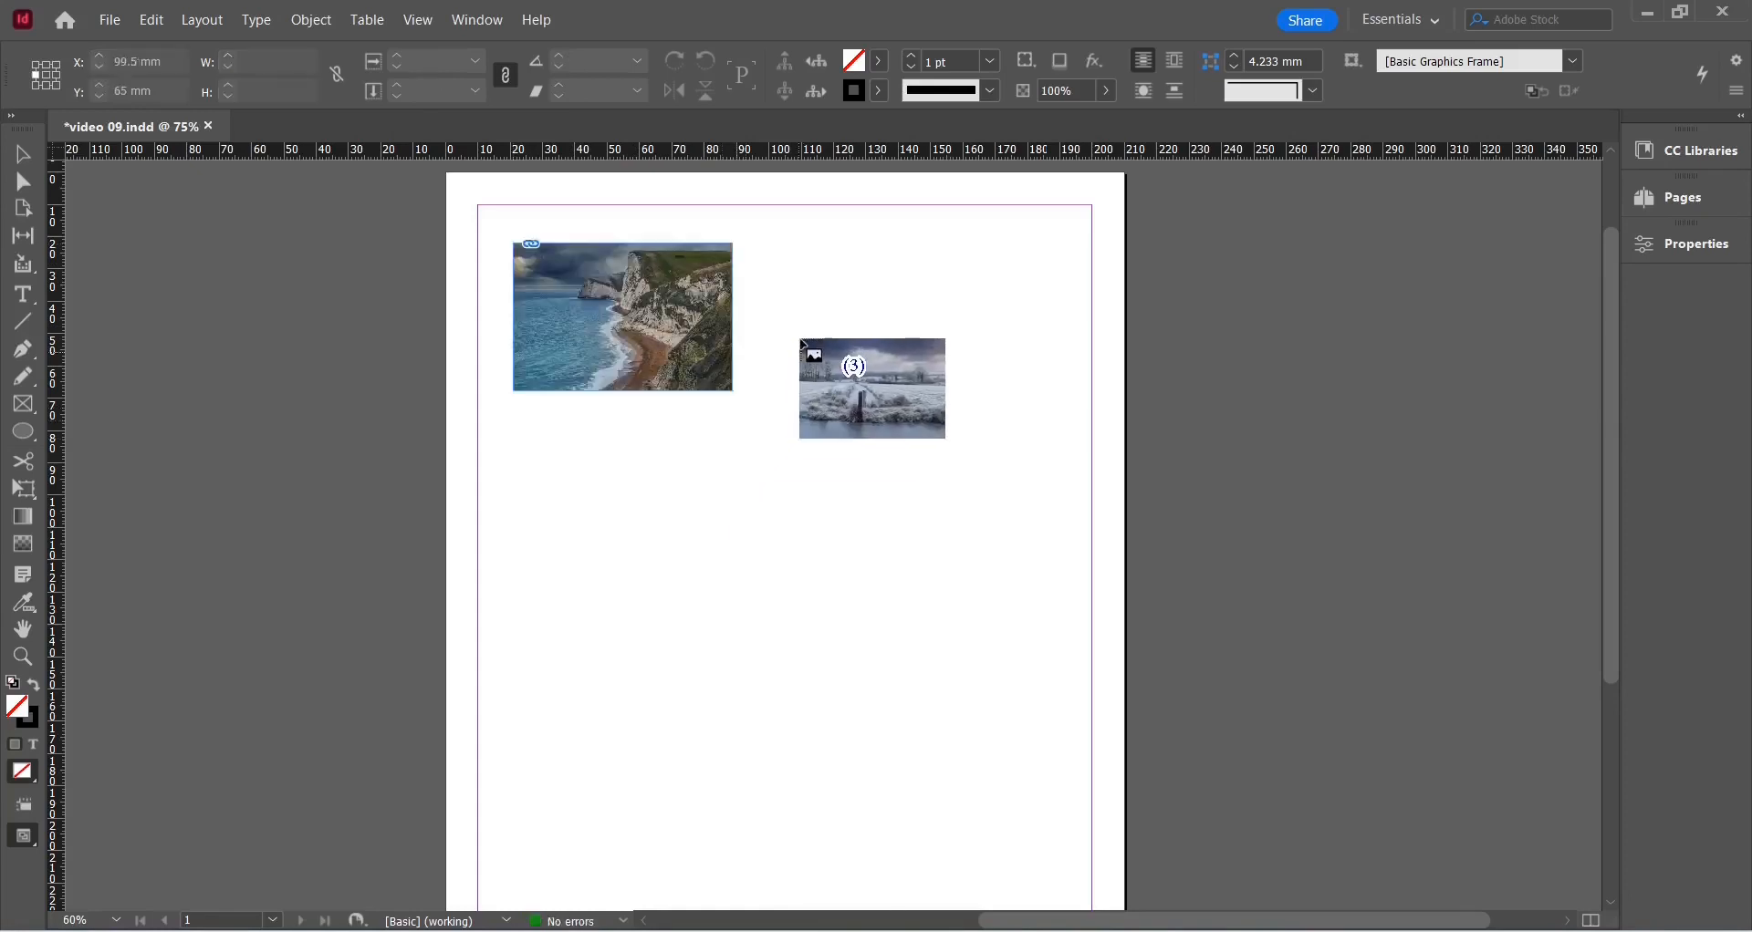
drag(794, 270, 1057, 451)
drag(521, 469, 744, 675)
drag(818, 551, 1056, 792)
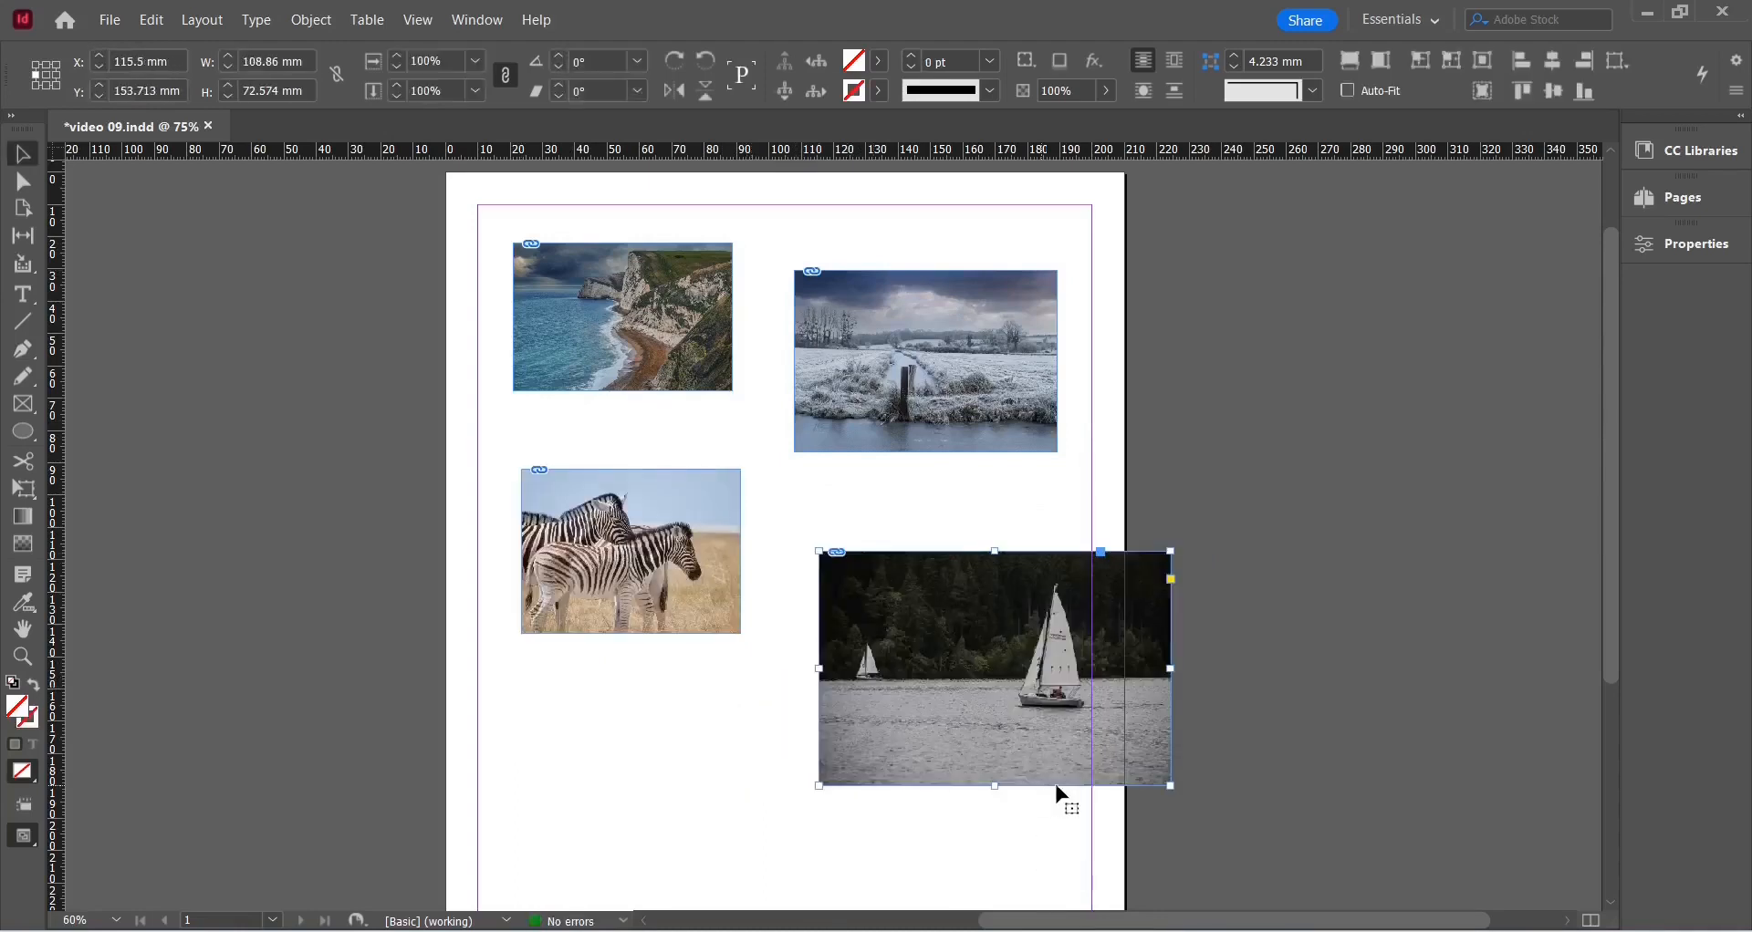
scroll(1271, 725, down, 1)
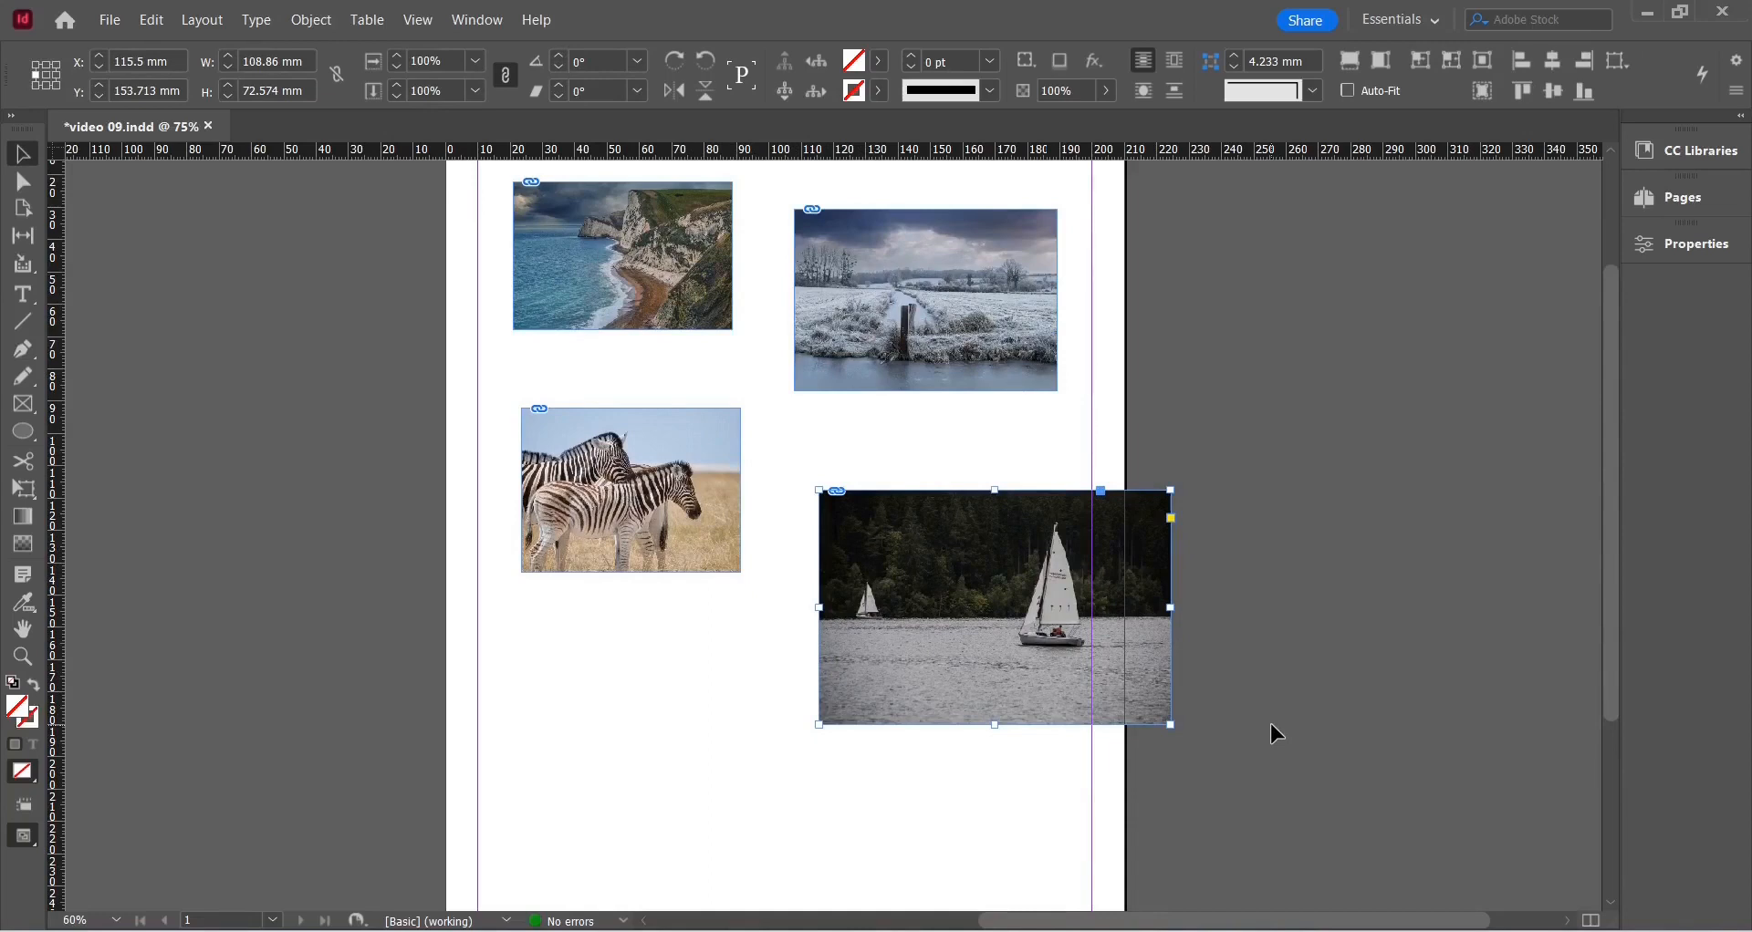
- Undo the four individual image placements so the images are loaded for placing again
key(ctrl+z)
key(ctrl+z)
key(ctrl+z)
key(ctrl+z)
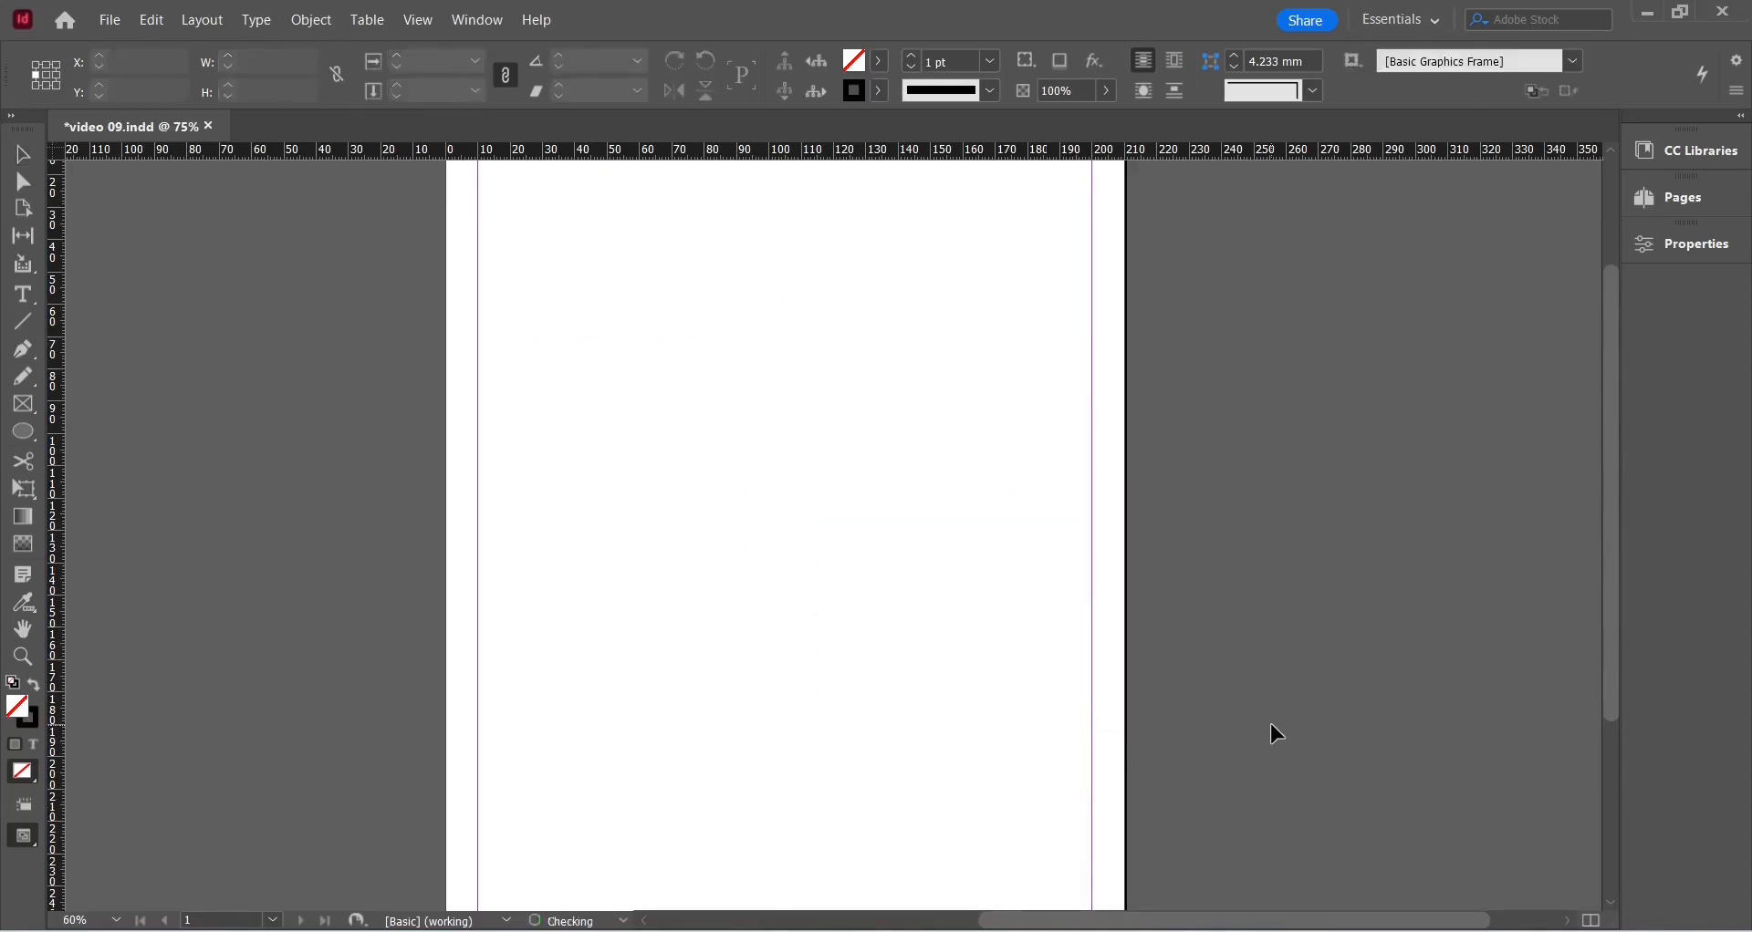
- Place the four loaded images at once in a two-by-two grid about 163.5 mm by 123 mm overall
scroll(602, 400, up, 1)
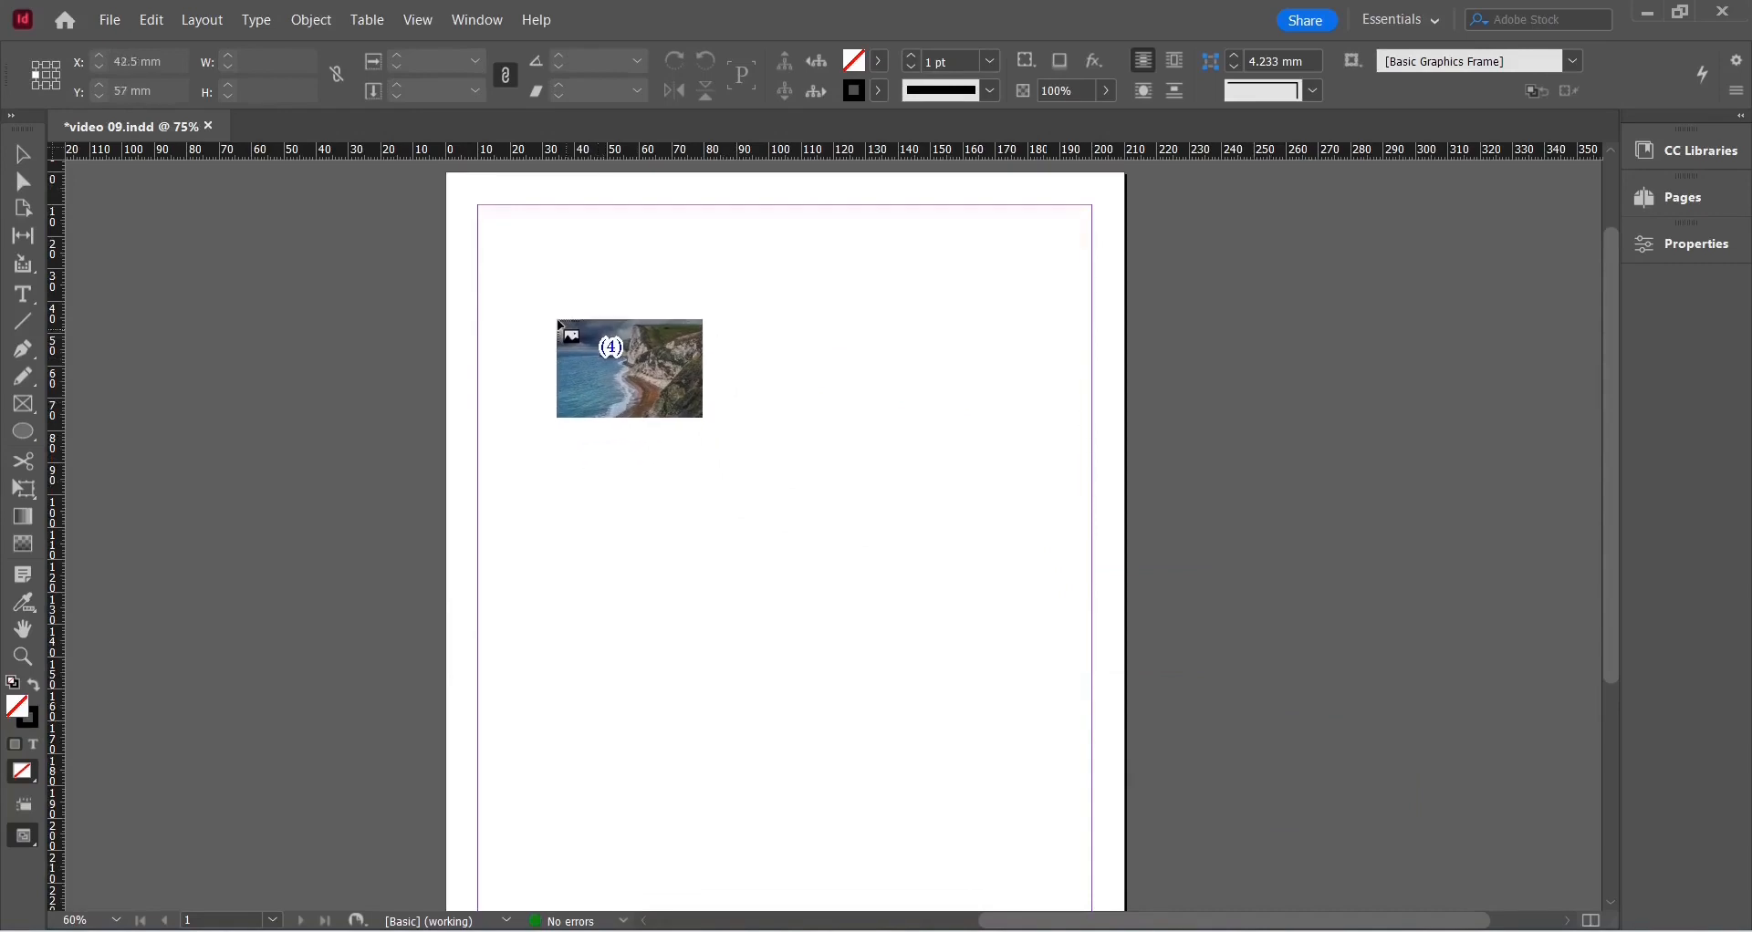
drag(547, 311, 1063, 677)
key(Right)
key(Right)
key(Right)
key(Up)
key(Up)
key(Up)
key(Down)
key(Down)
key(Left)
key(Left)
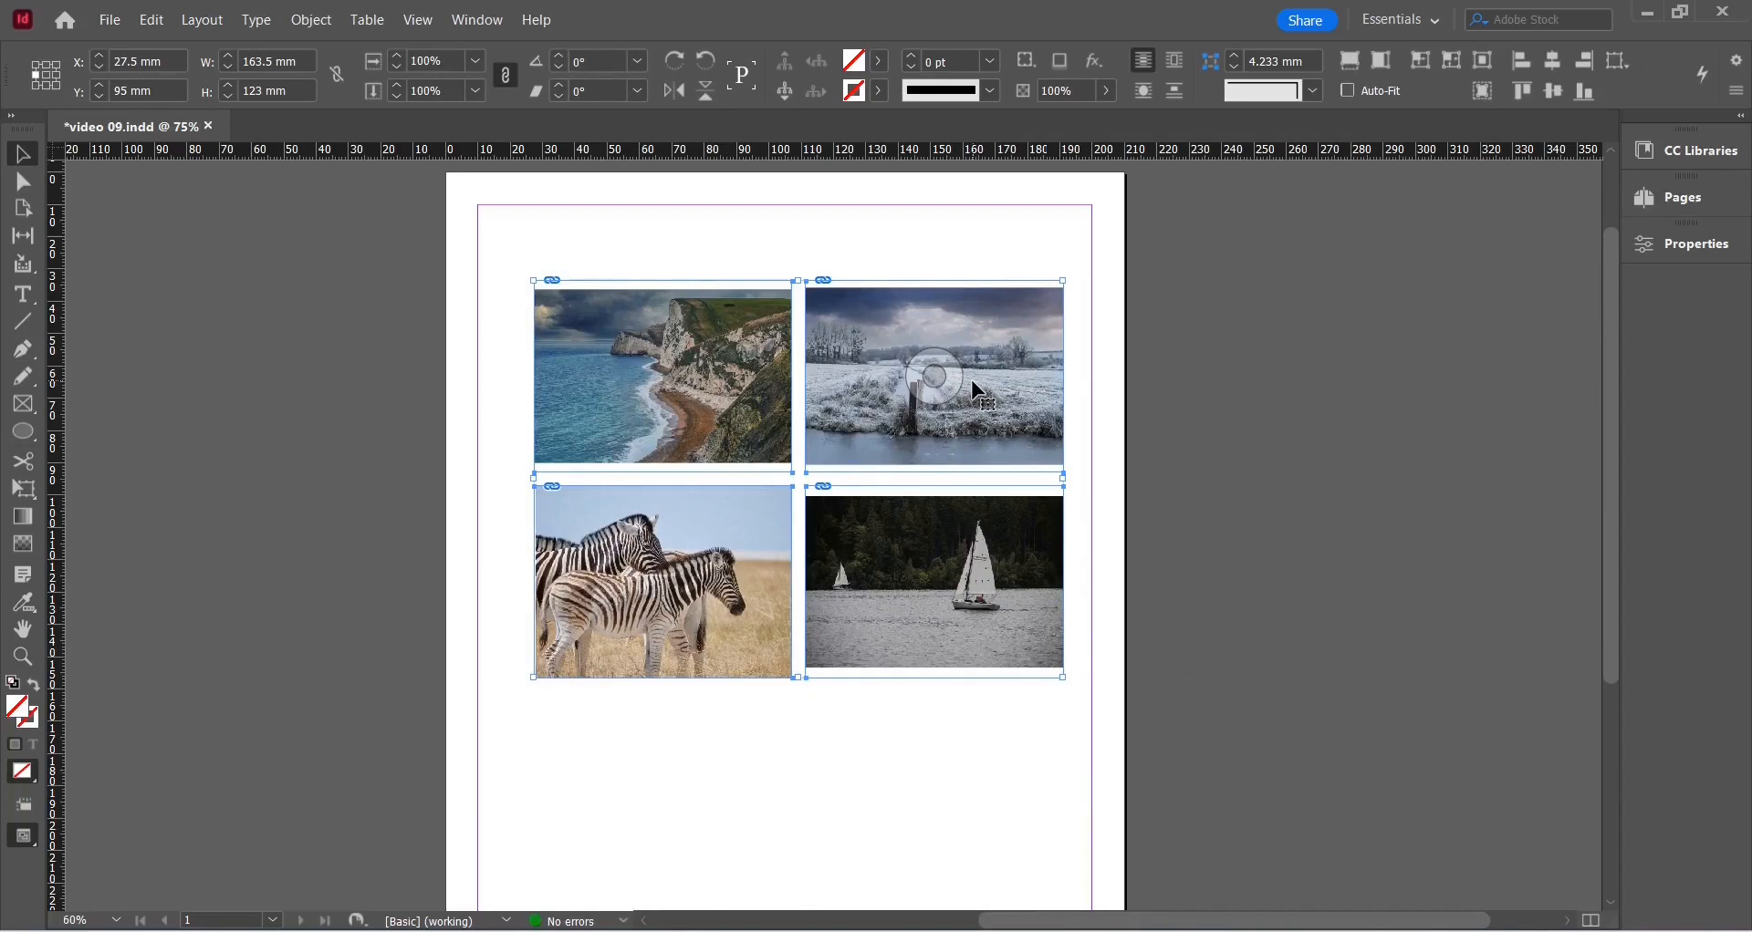
click(977, 737)
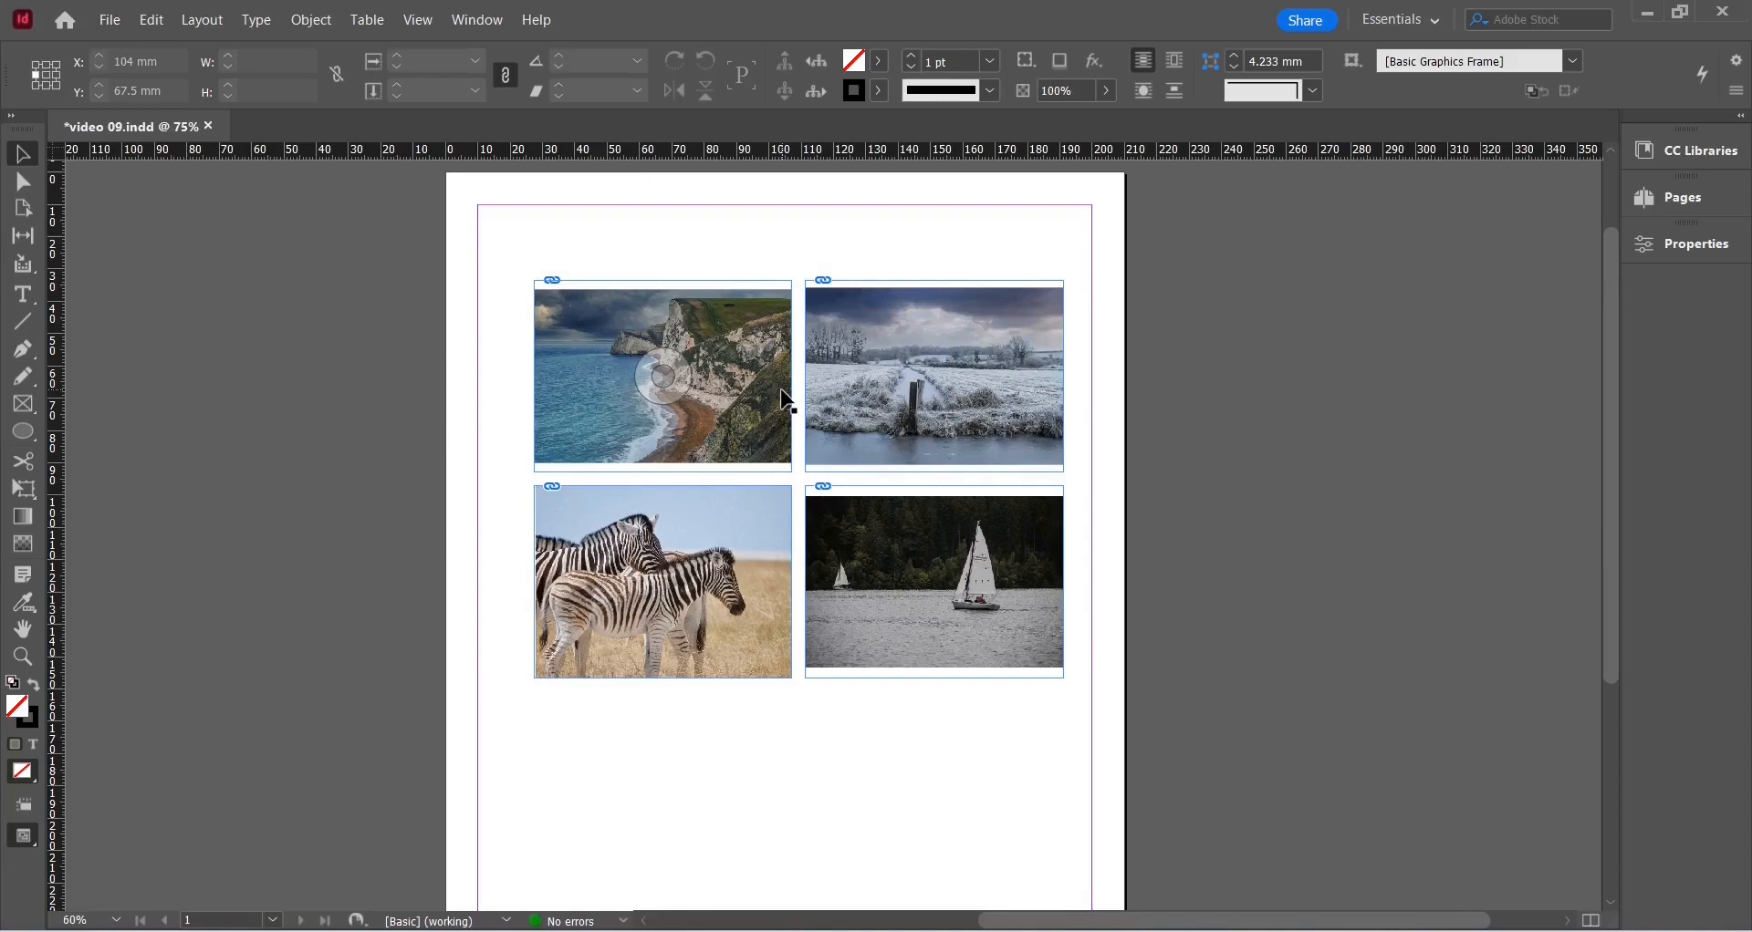
- Scatter the four images in a staggered layout down the page, ending with the boat at about X 120 mm, Y 169 mm
drag(1128, 739, 473, 244)
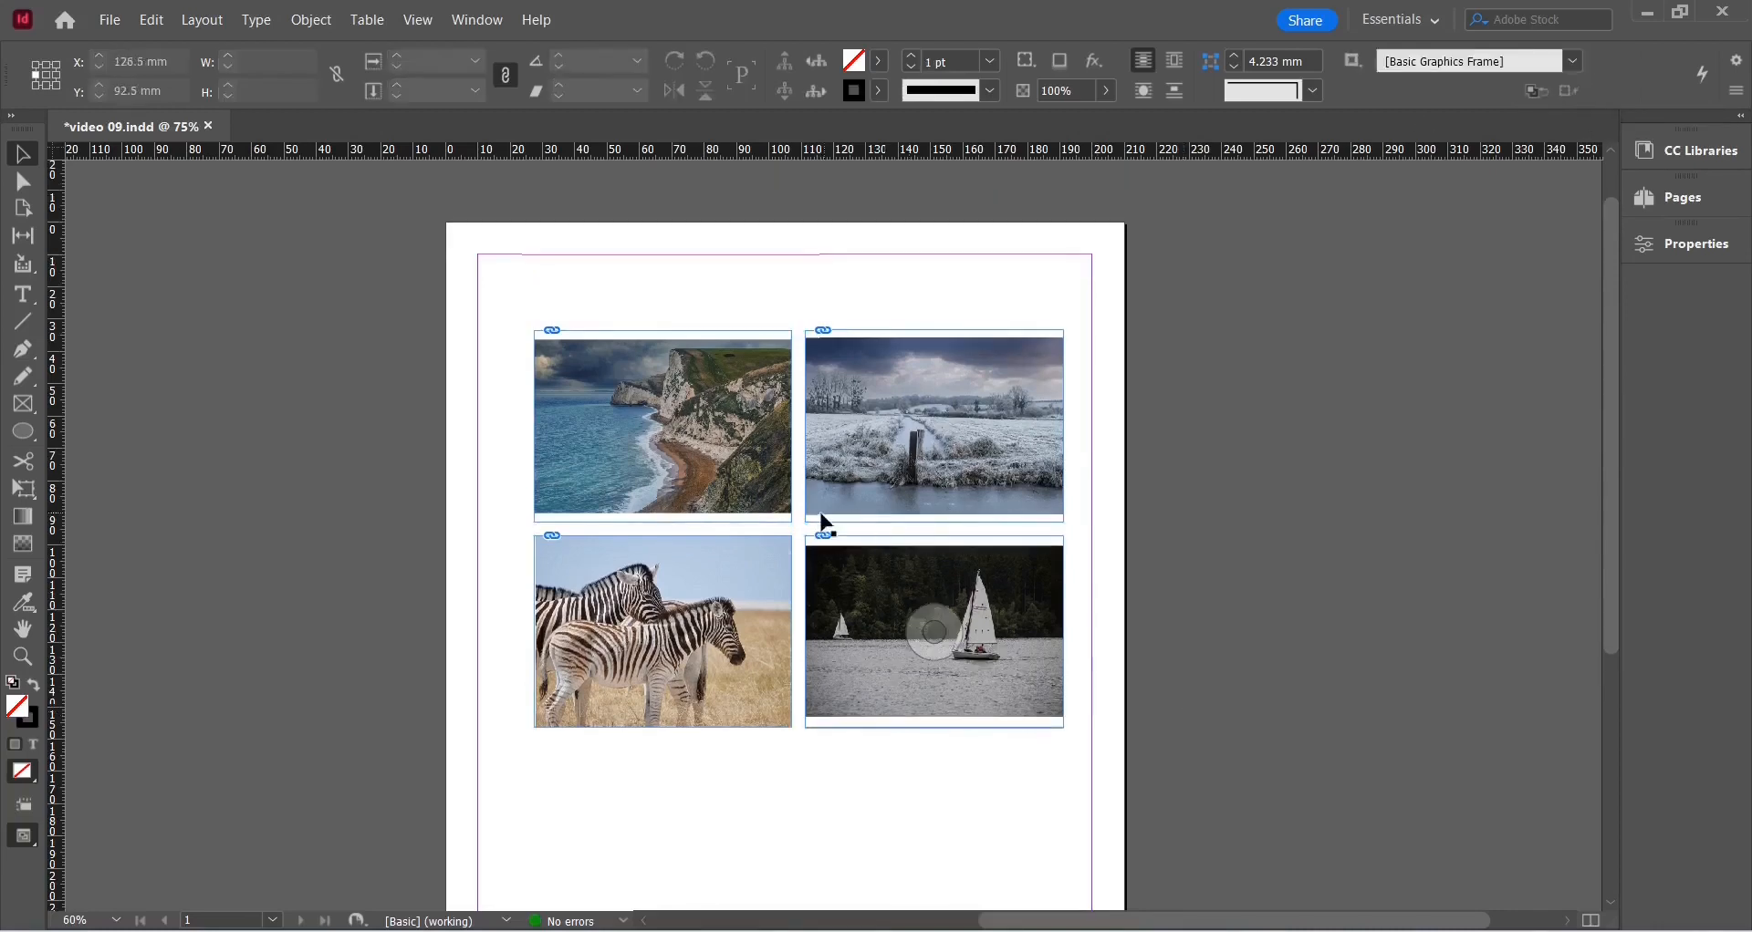
drag(661, 427, 644, 289)
drag(934, 425, 815, 484)
drag(1013, 690, 1087, 728)
drag(750, 684, 819, 731)
drag(1028, 754, 981, 852)
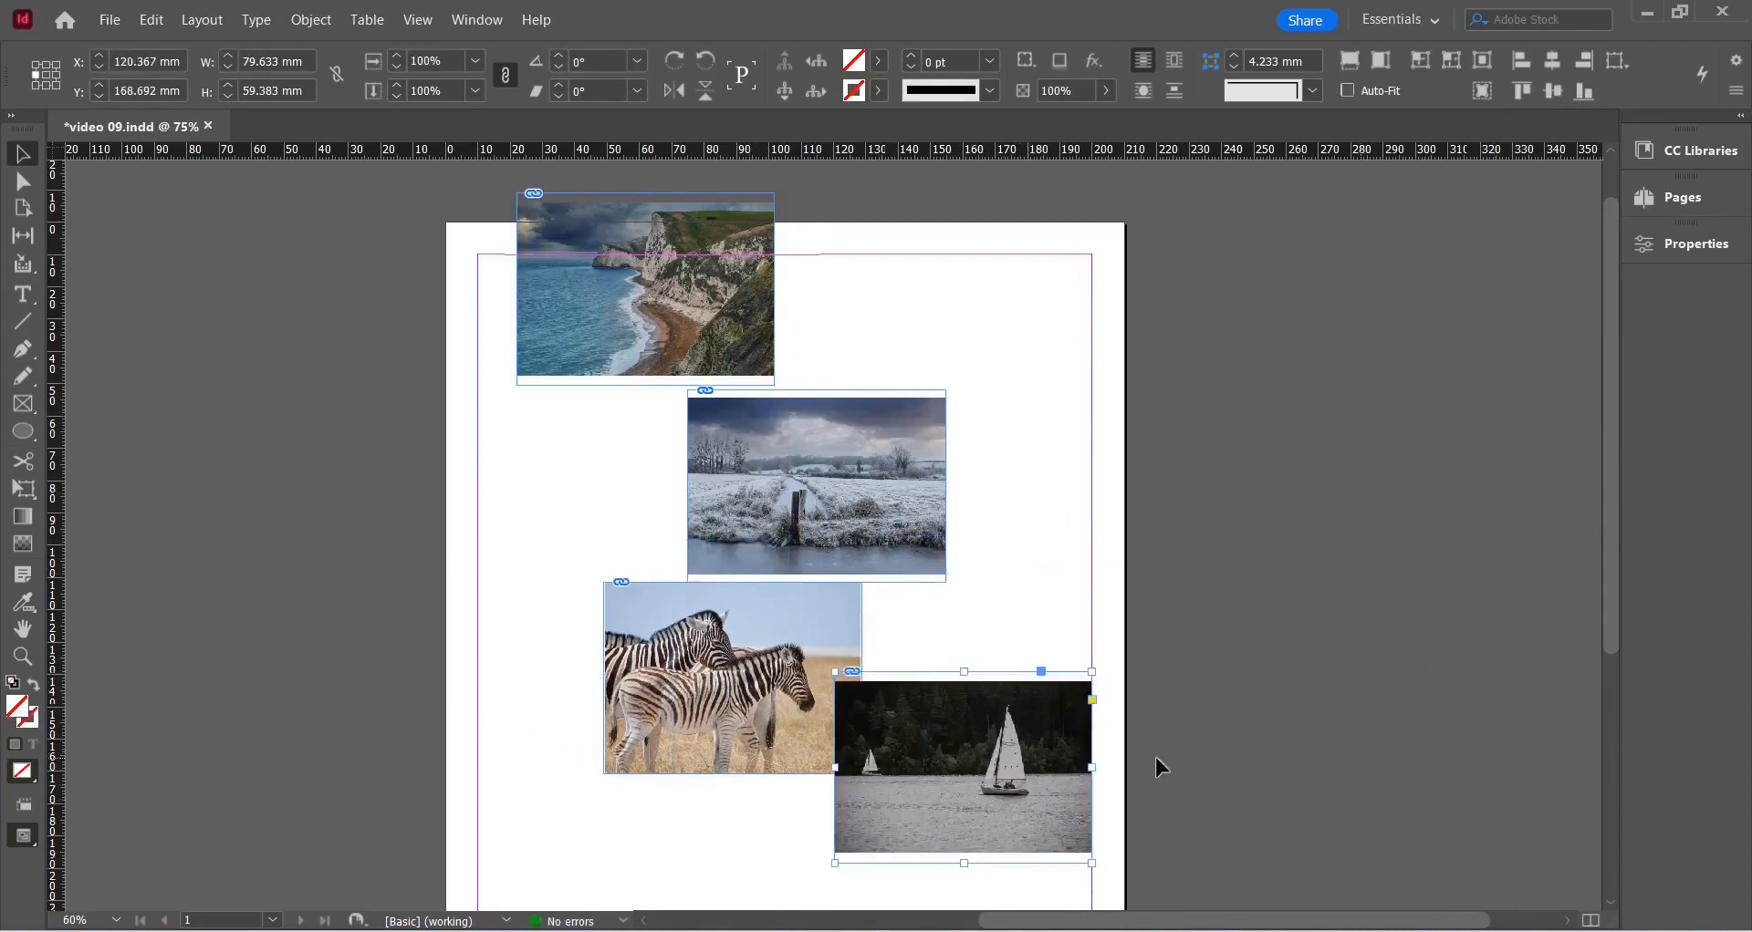
- Select all four images and align them on their horizontal centres
drag(1175, 841, 571, 310)
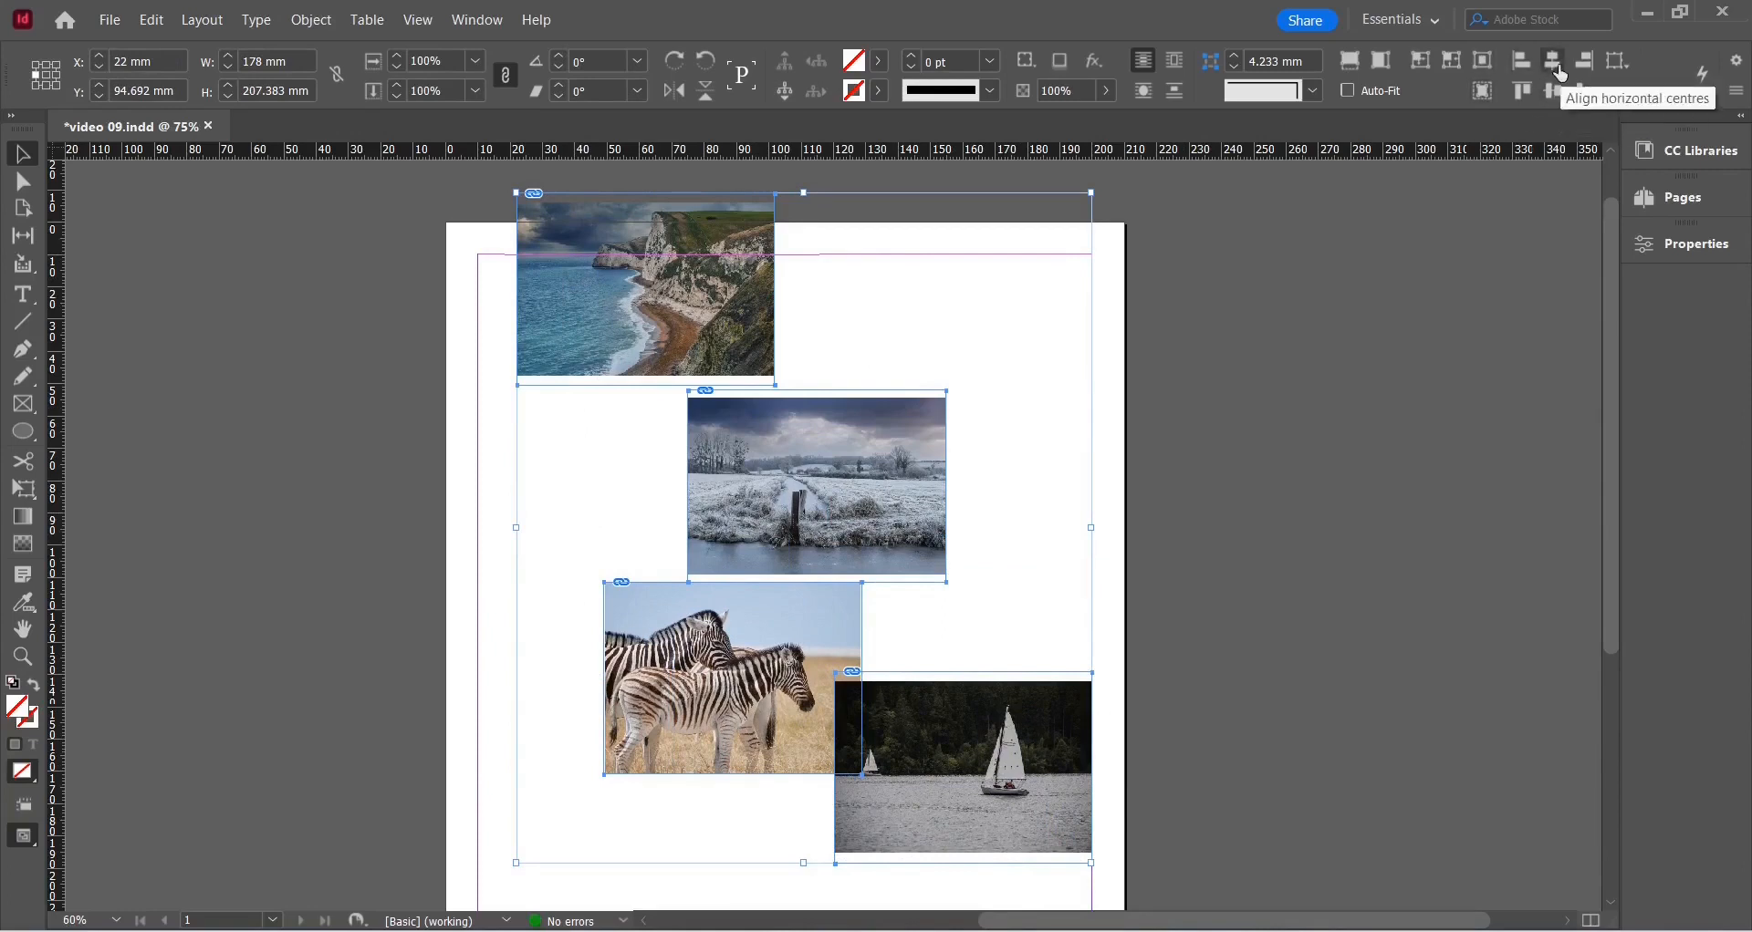
click(1560, 73)
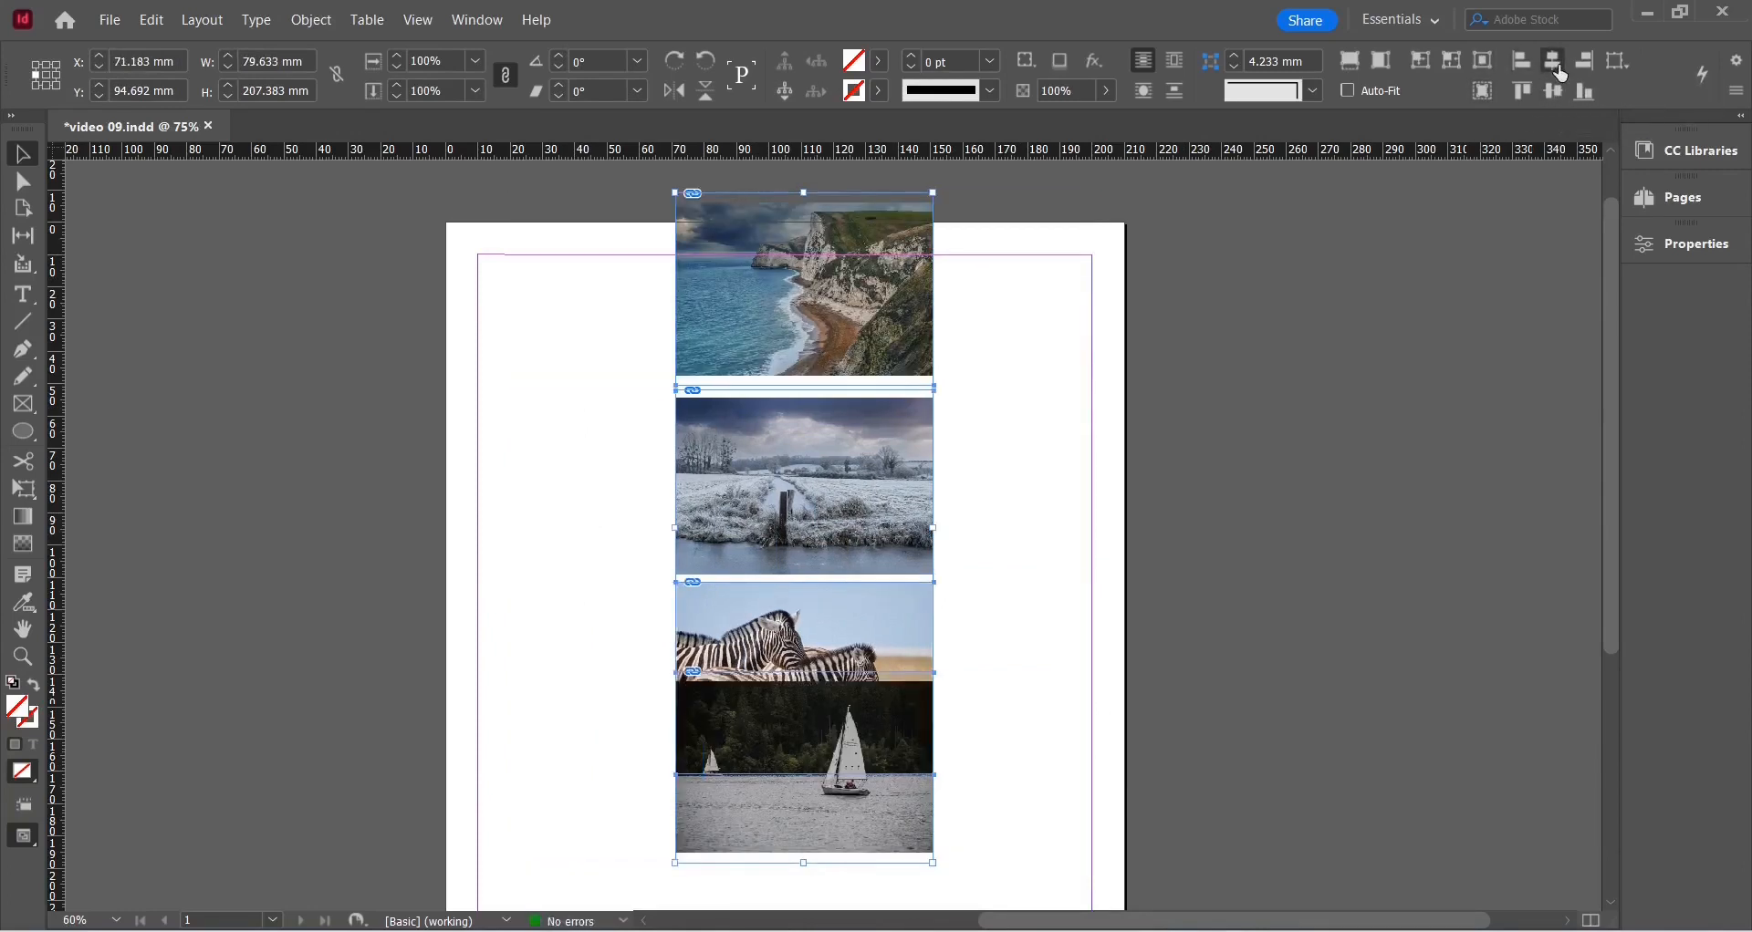
scroll(1102, 522, down, 2)
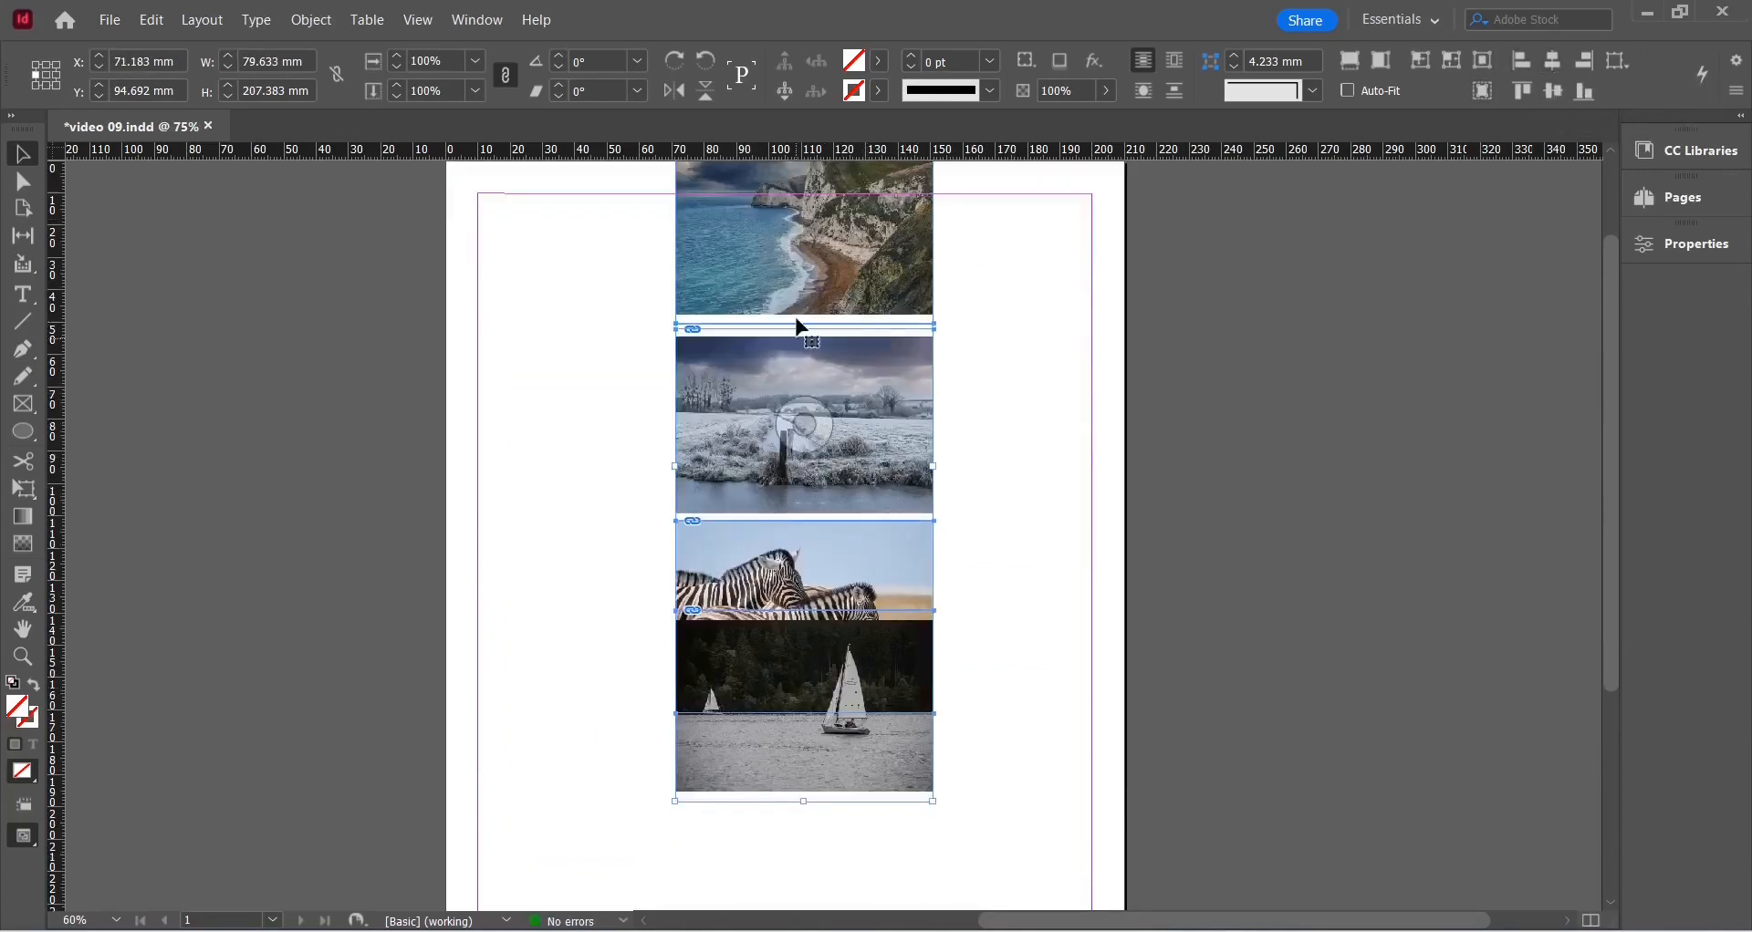
scroll(798, 321, up, 2)
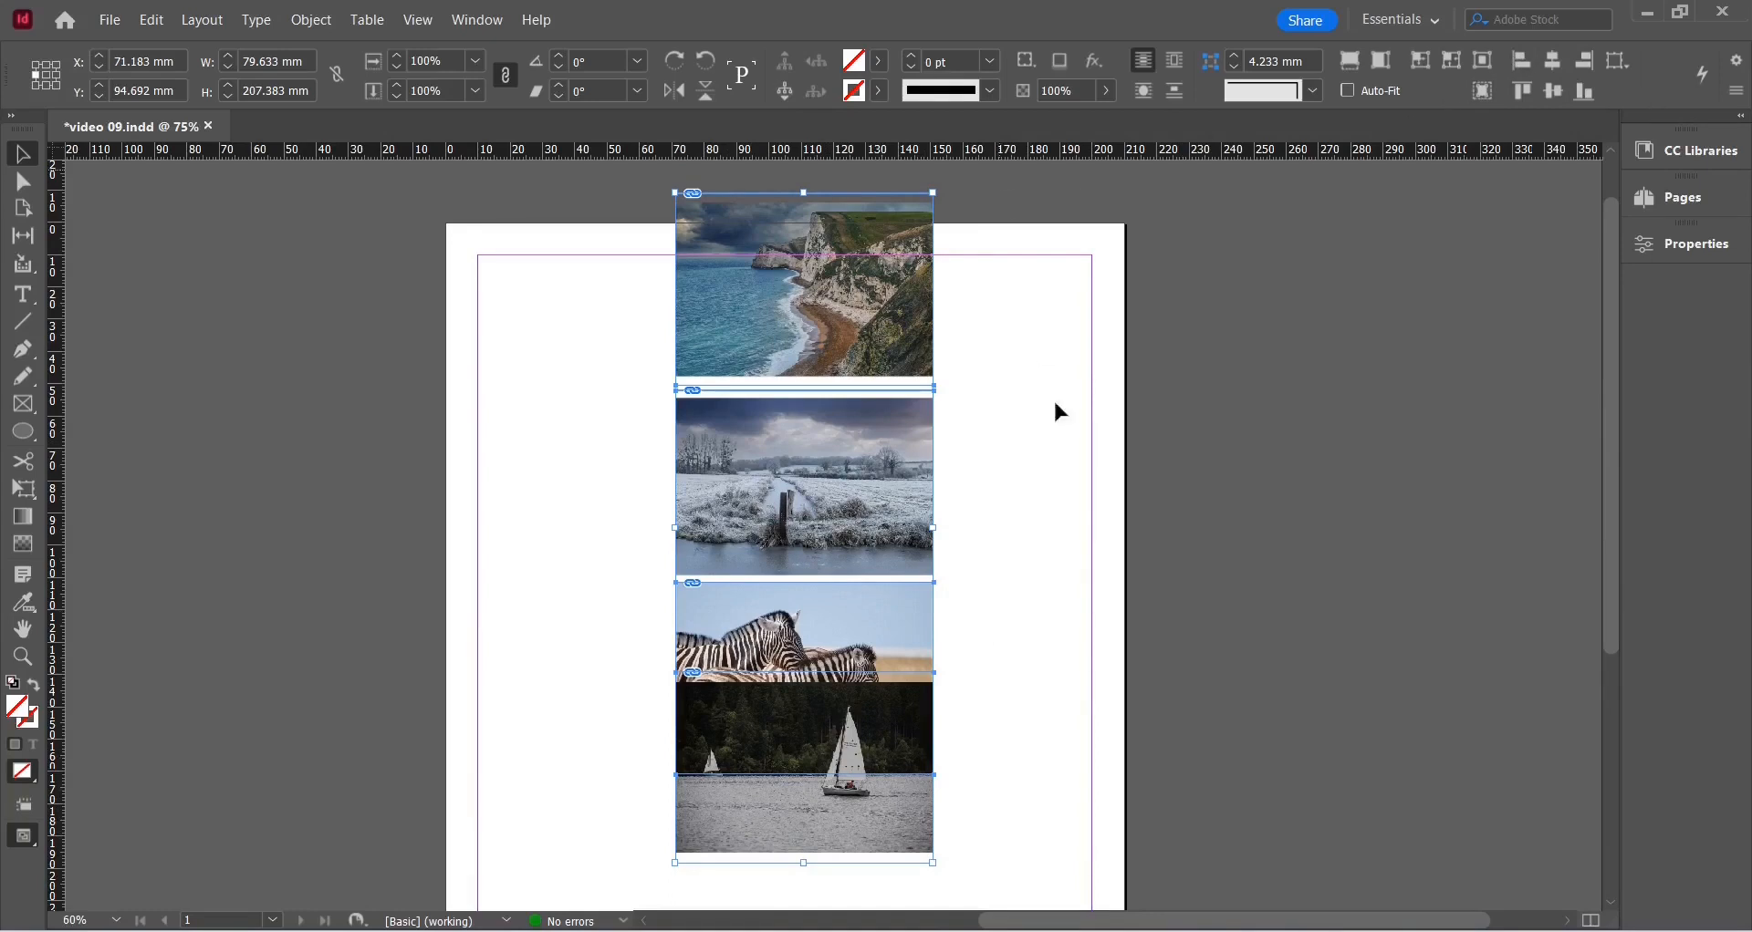
- Show the Align panel on its own beside the images and close the Pathfinder panel
click(471, 27)
mouse_move(549, 415)
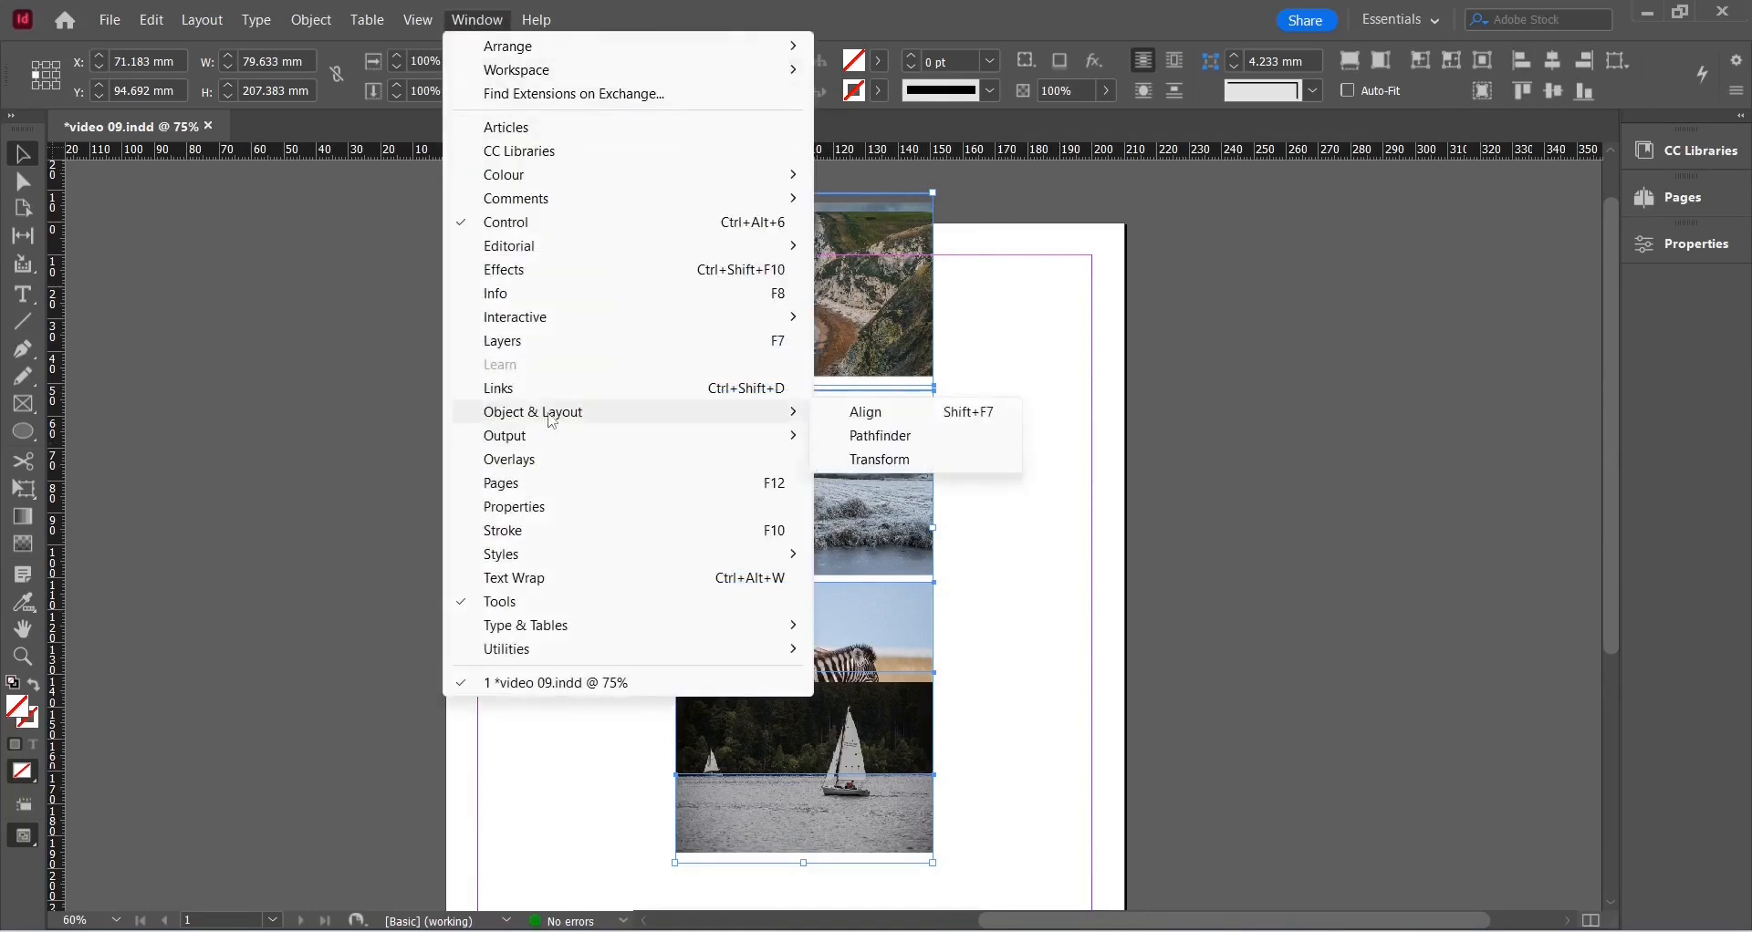
click(849, 412)
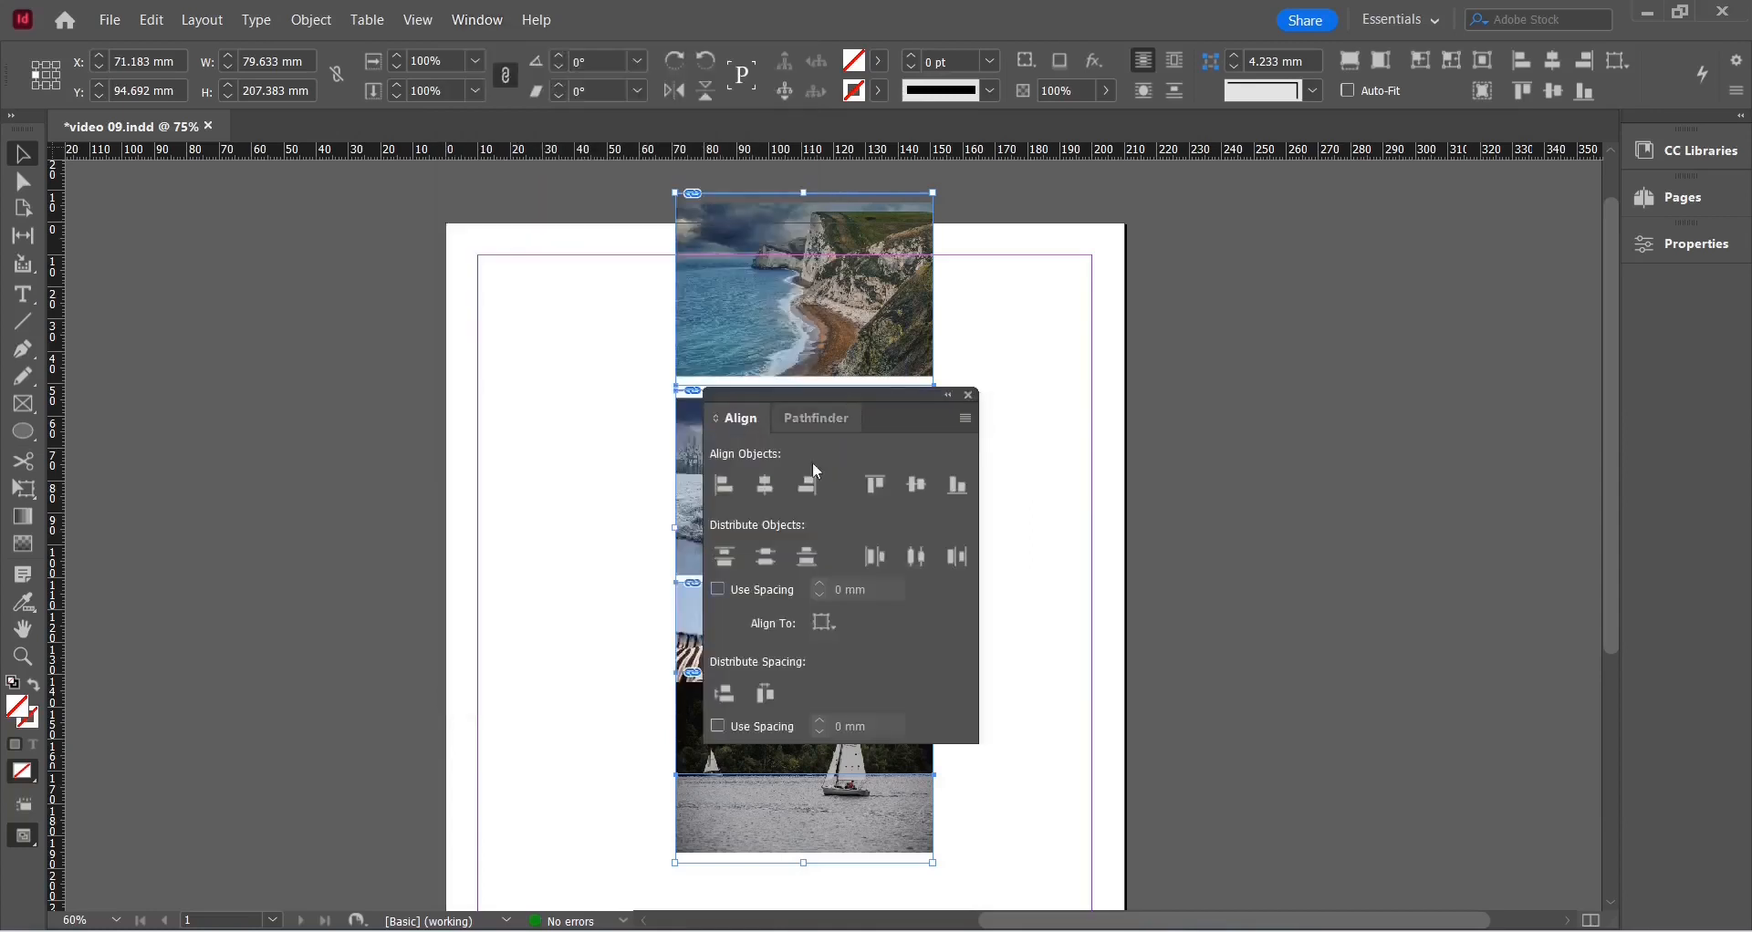
drag(746, 418, 281, 357)
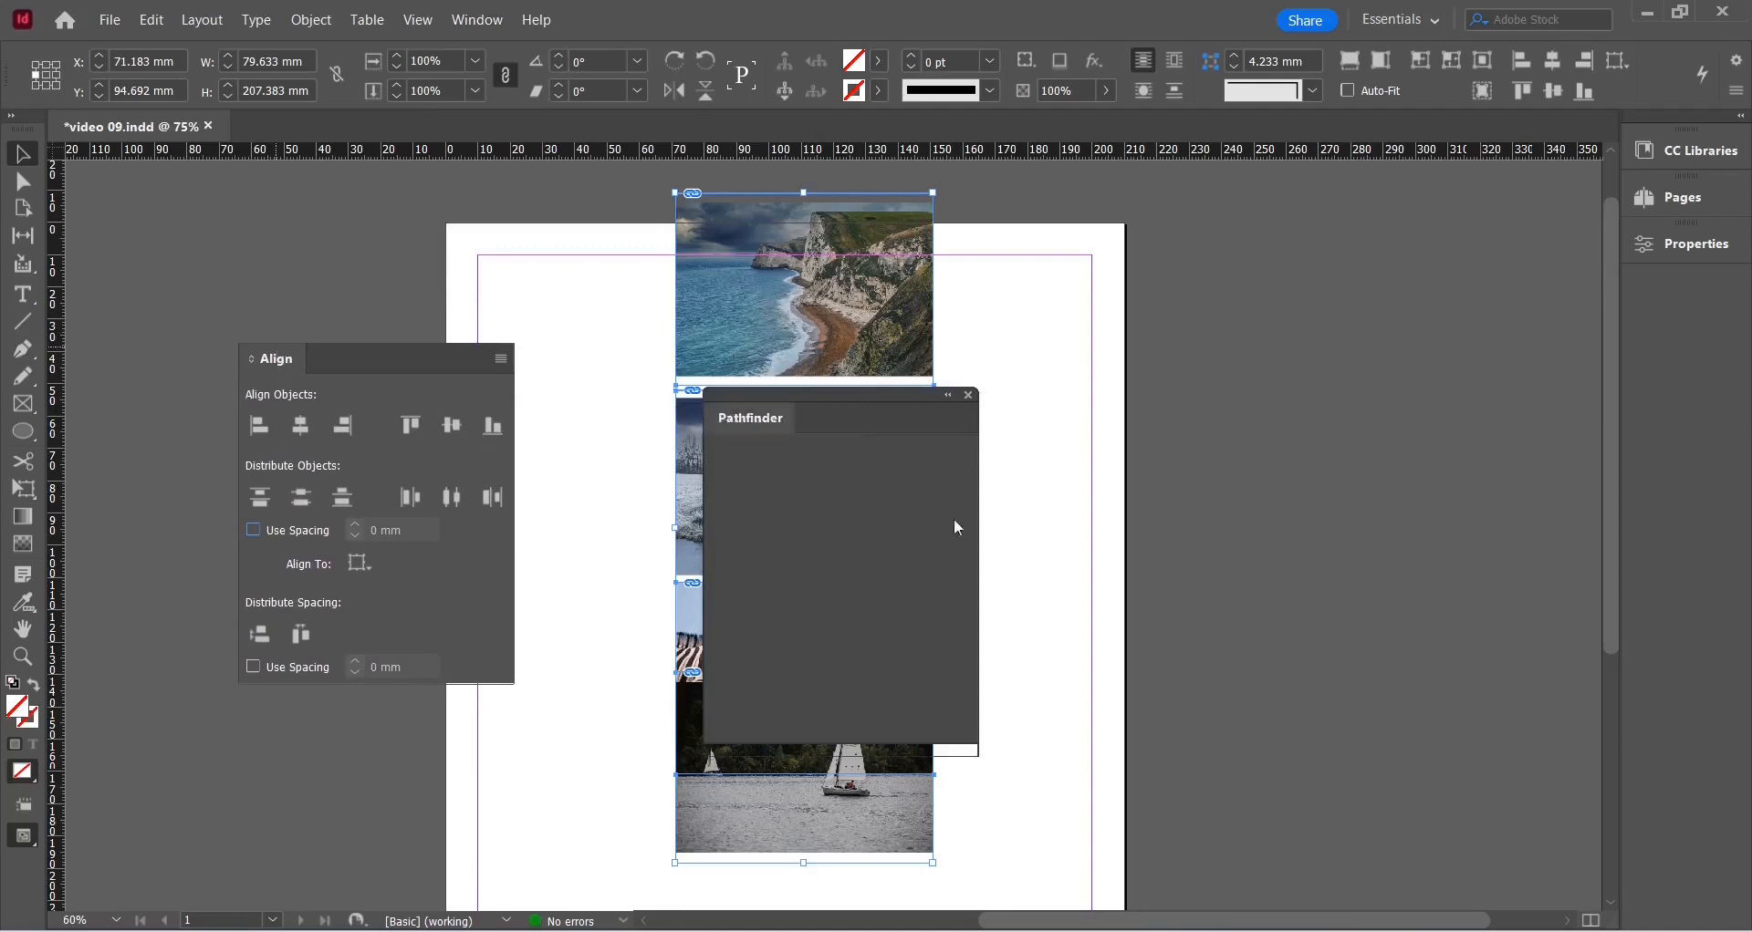
click(969, 395)
drag(233, 304, 221, 299)
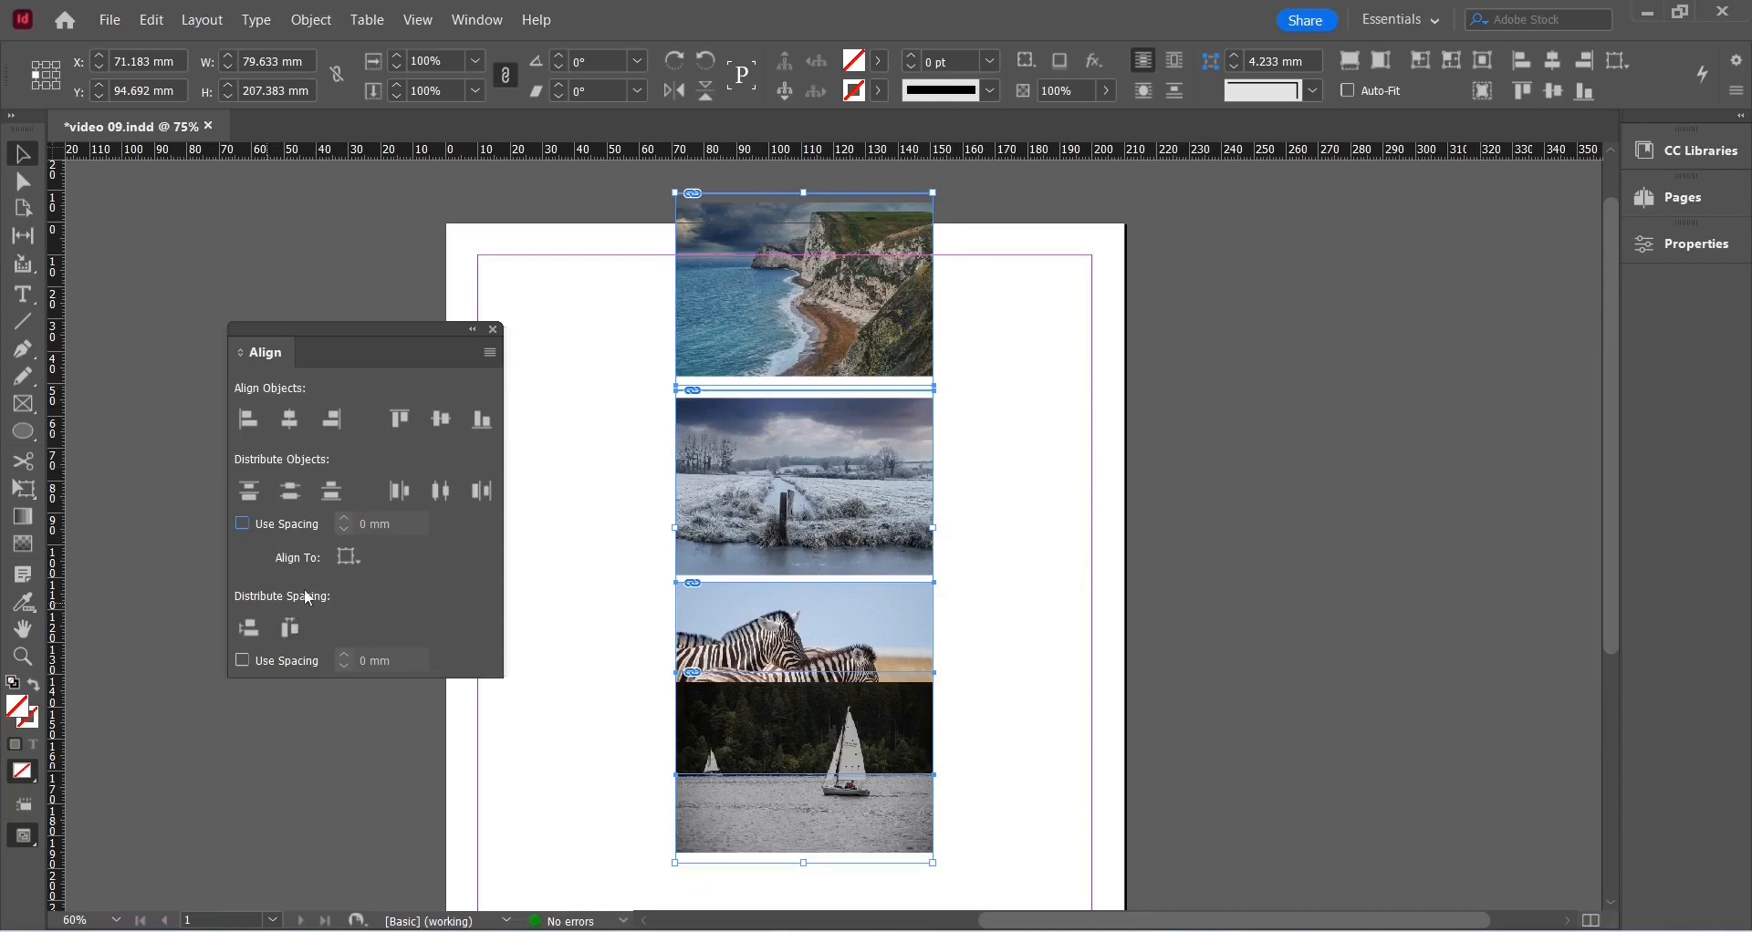
- Distribute the vertical spacing evenly between the four stacked images, aligned to the selection, and deselect them
scroll(1003, 776, down, 1)
drag(1047, 858, 600, 205)
scroll(658, 264, down, 2)
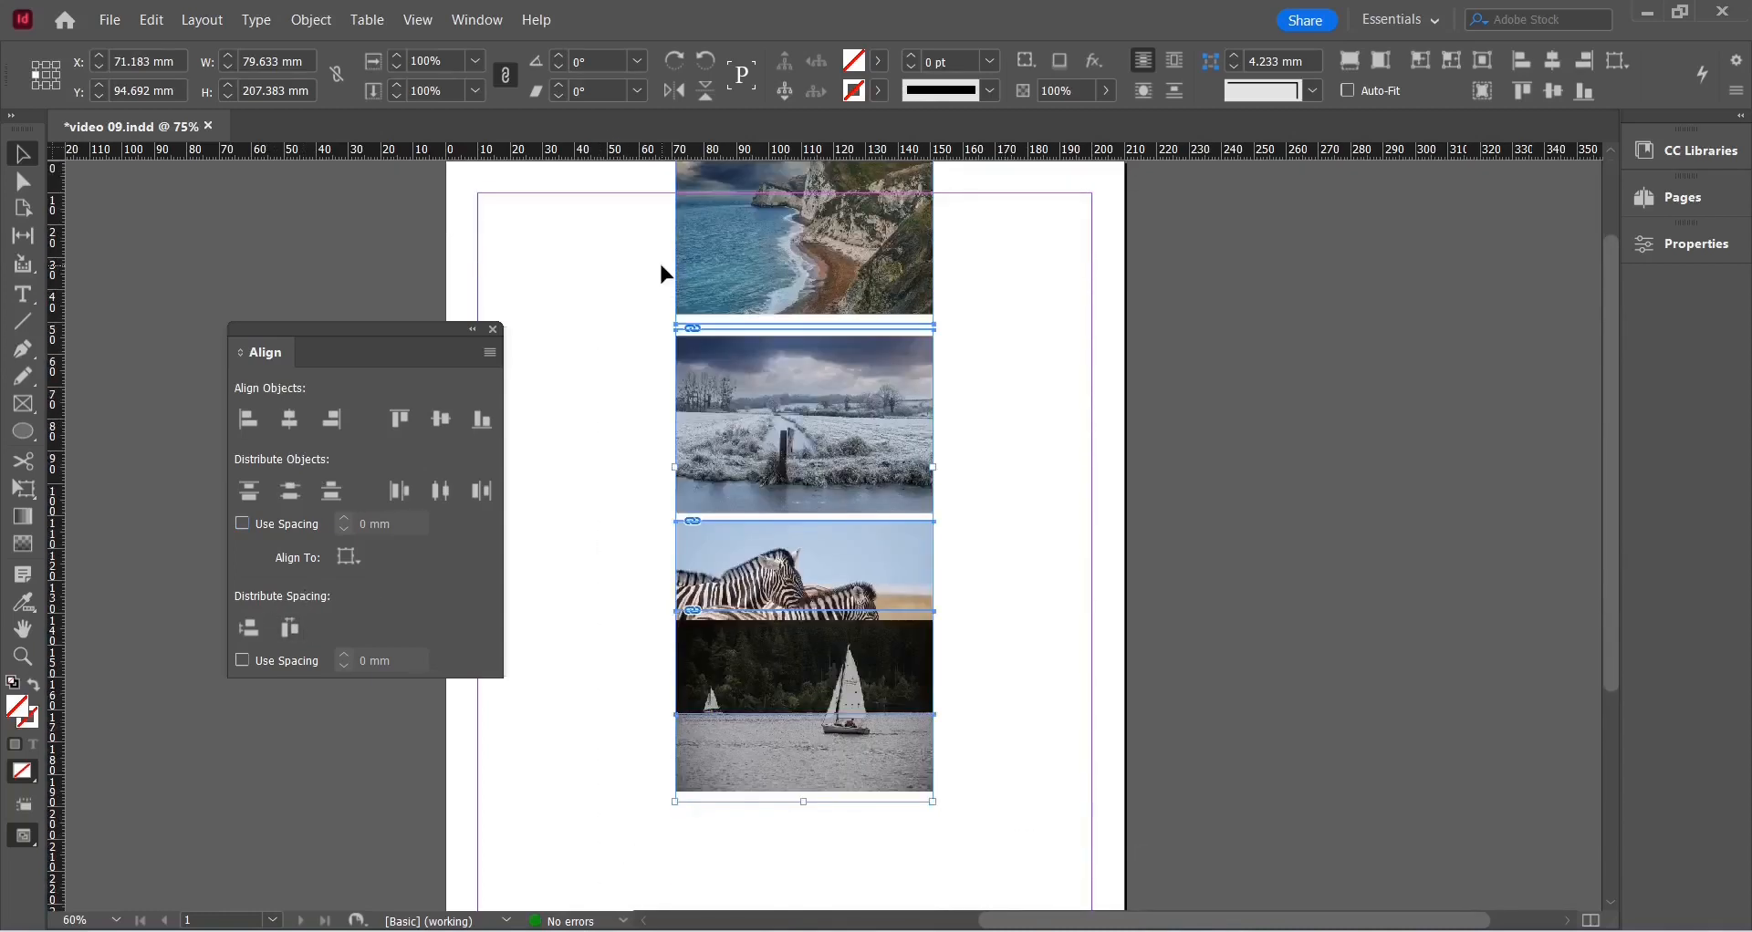
click(248, 628)
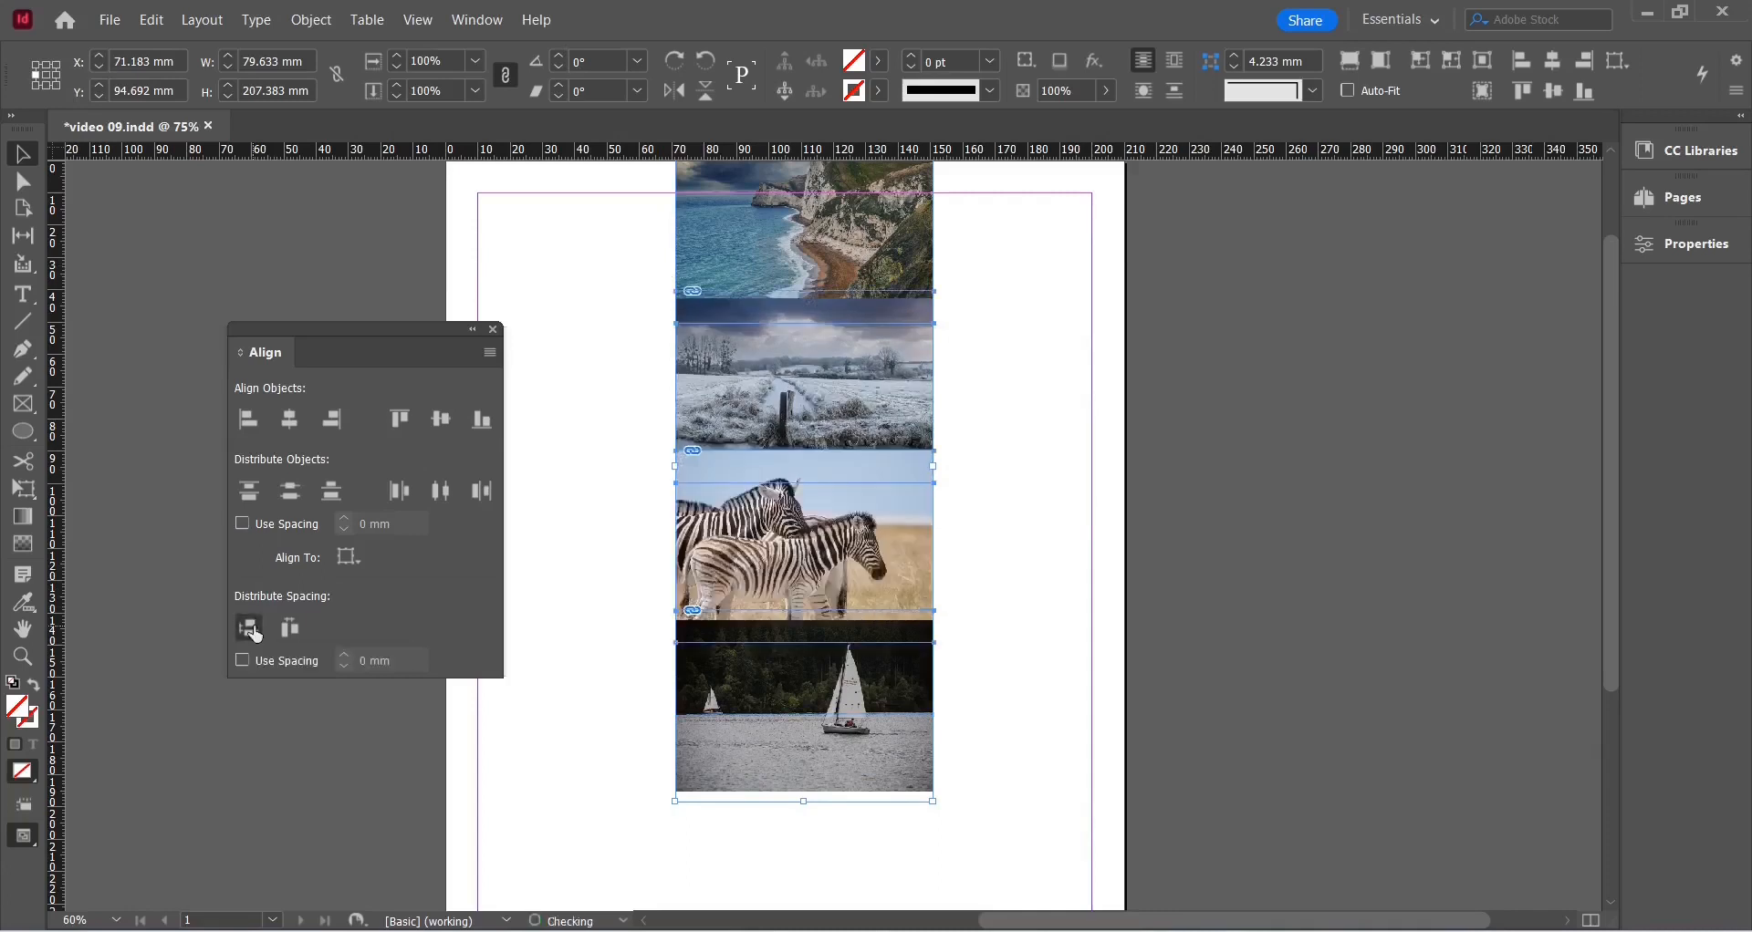
scroll(954, 644, up, 1)
click(1046, 815)
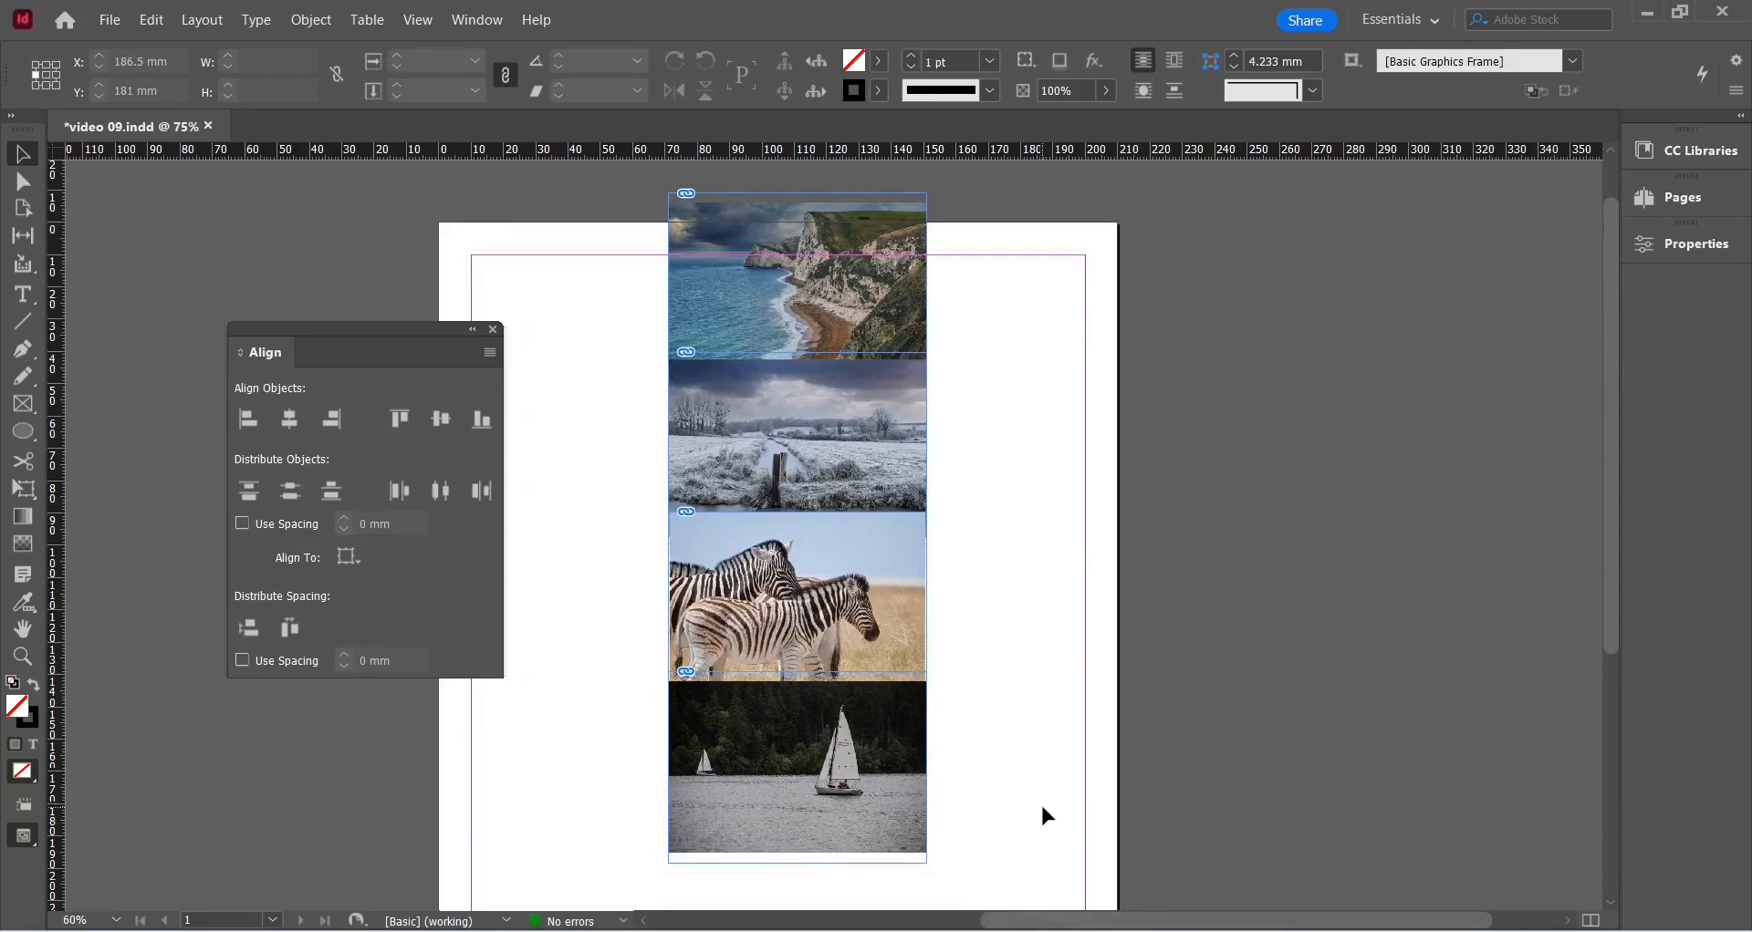
- Scatter the four stacked images into an uneven column, with the zebras at about Y 137 mm and the snowy field at about X 63 mm, Y 69 mm
scroll(1055, 564, down, 1)
scroll(924, 718, down, 1)
drag(908, 647, 938, 805)
drag(874, 447, 874, 505)
scroll(874, 507, up, 1)
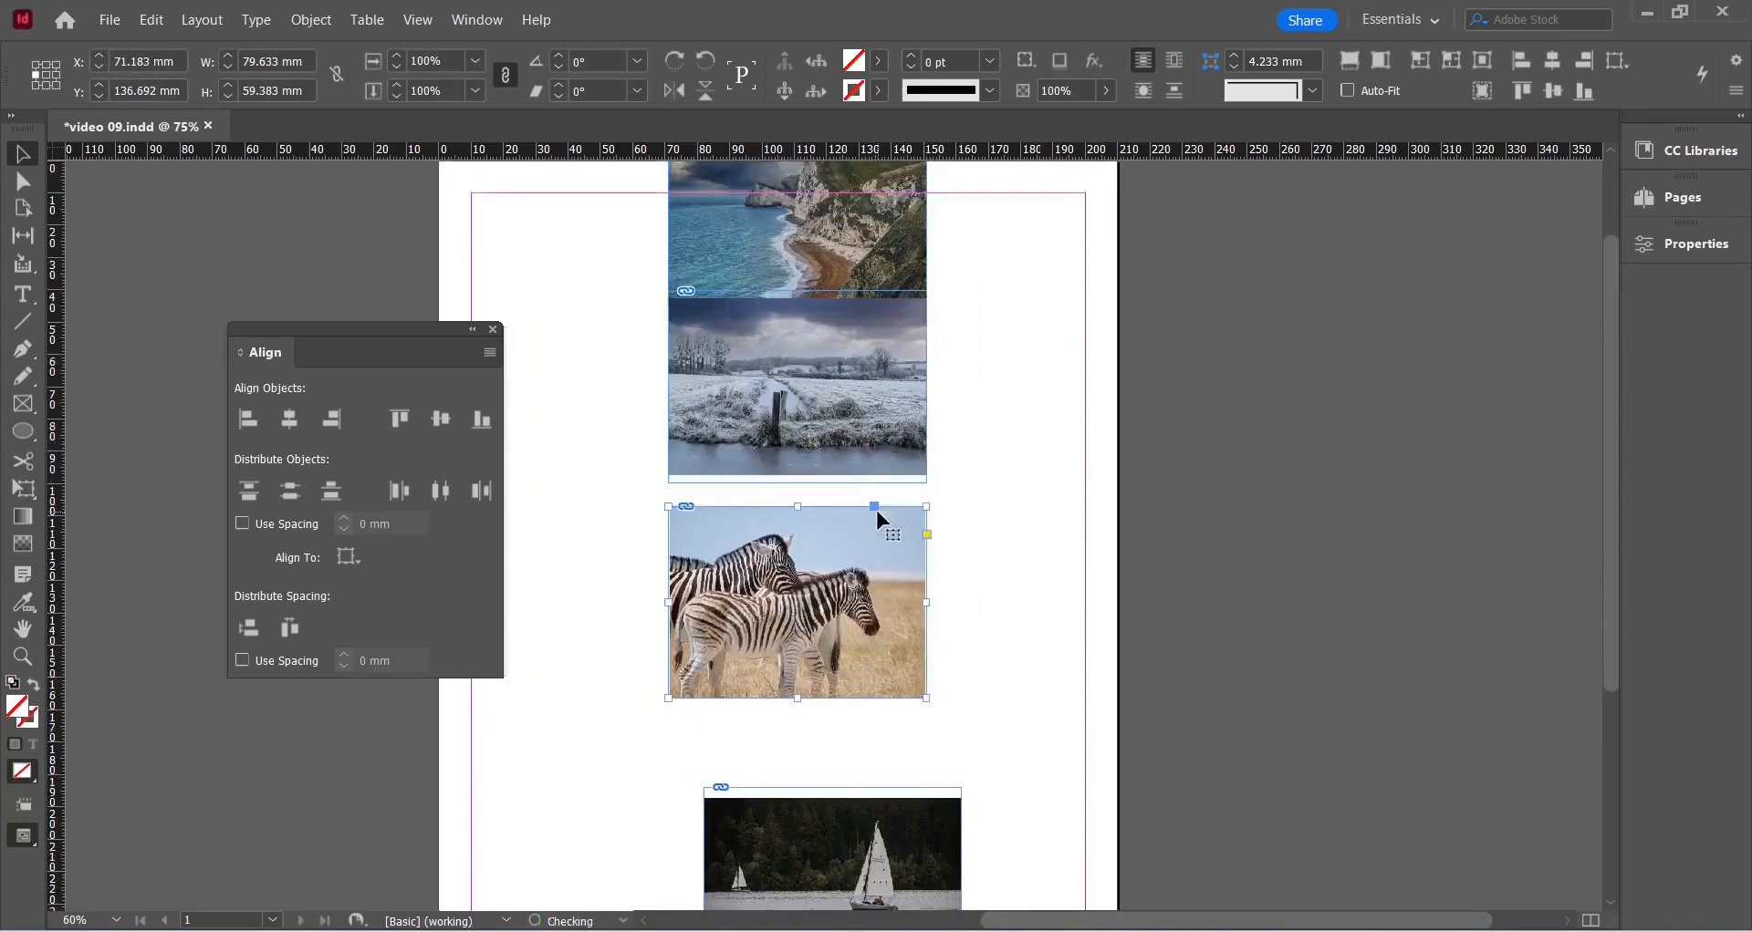
scroll(870, 386, up, 2)
drag(863, 376, 850, 320)
drag(872, 520, 847, 485)
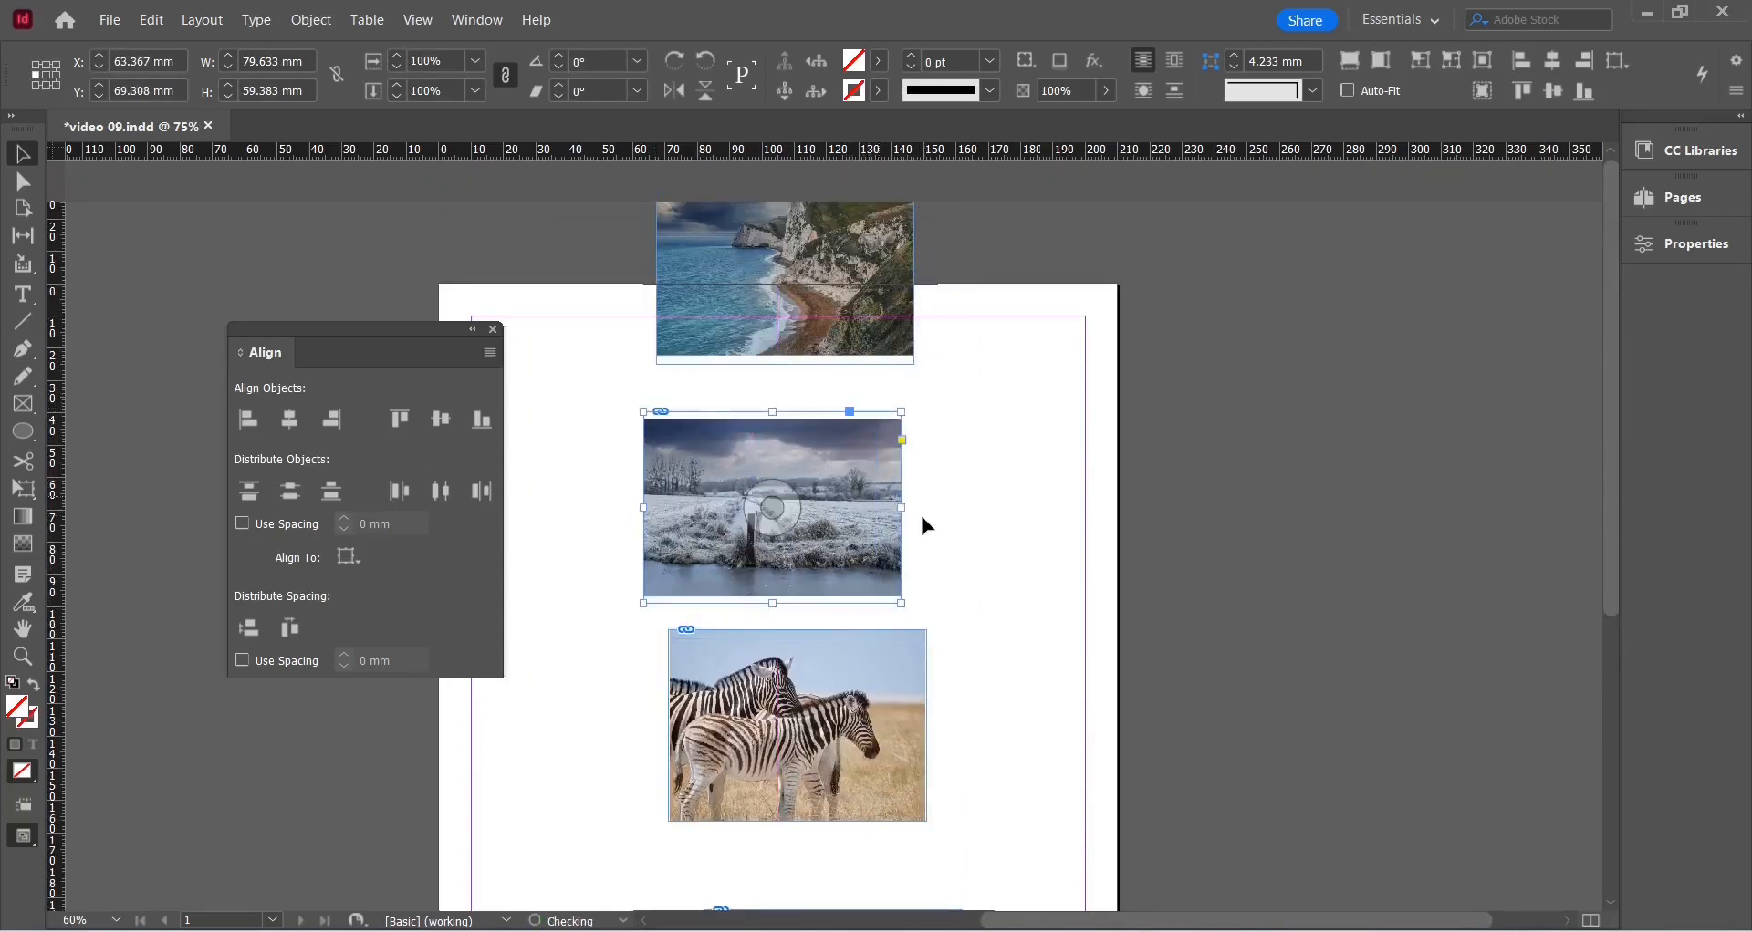
scroll(922, 512, down, 3)
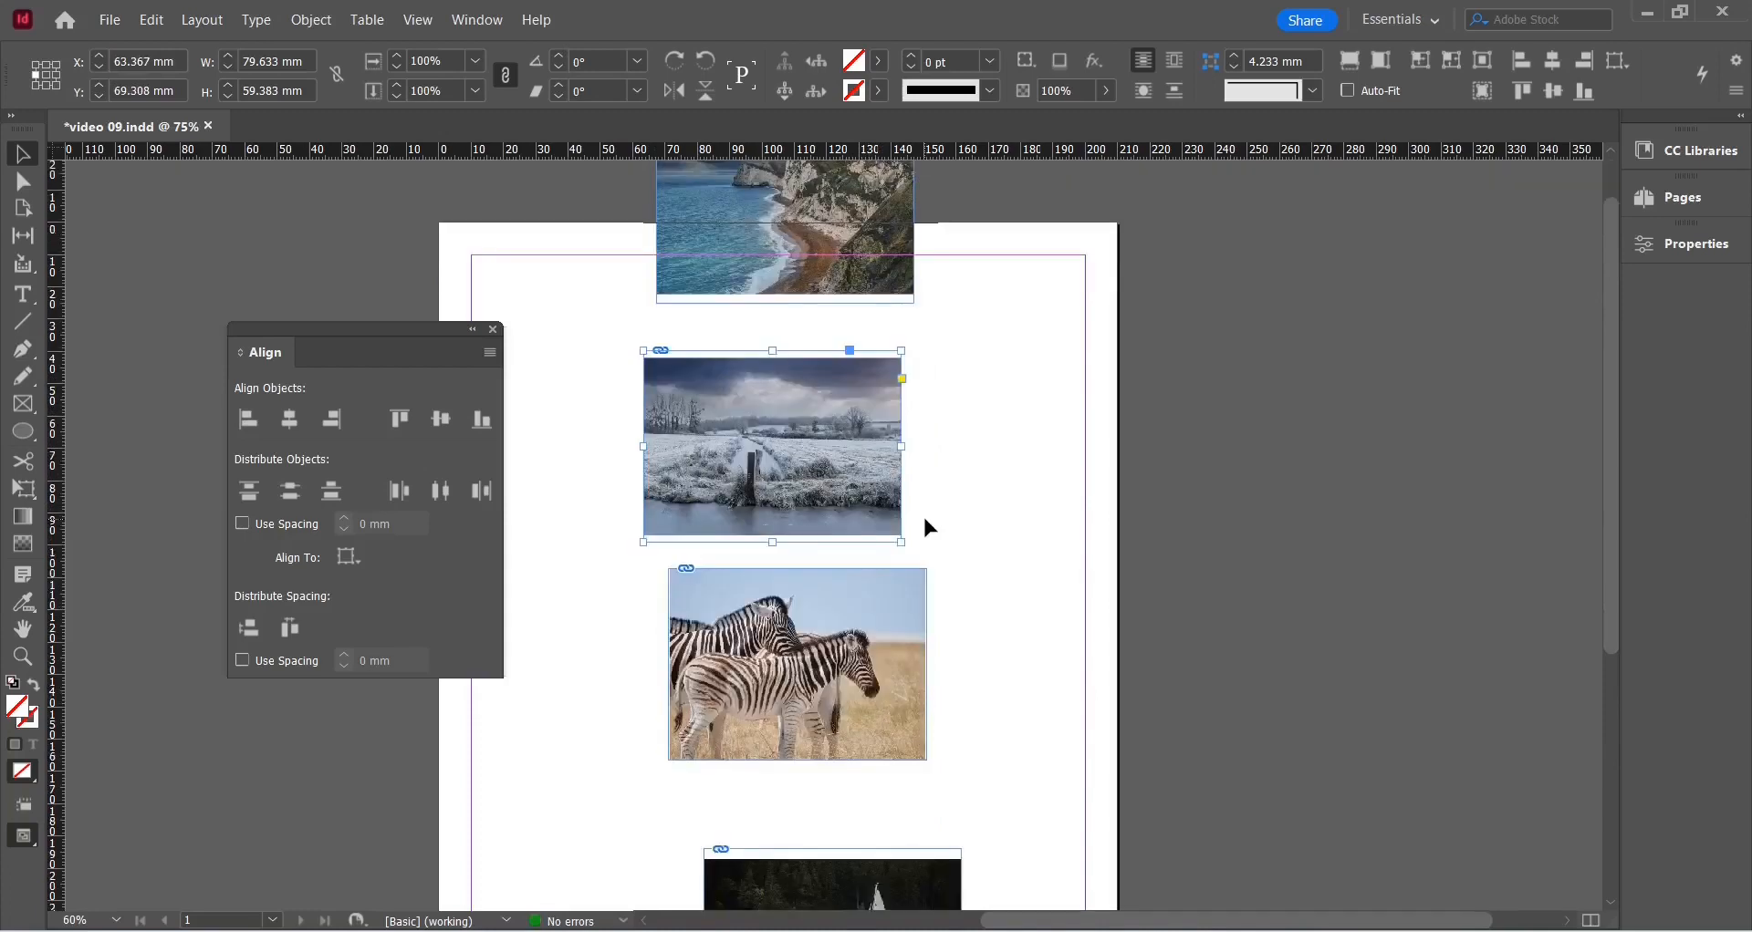
- Select all four images and distribute the vertical spacing evenly between them
scroll(1098, 857, down, 2)
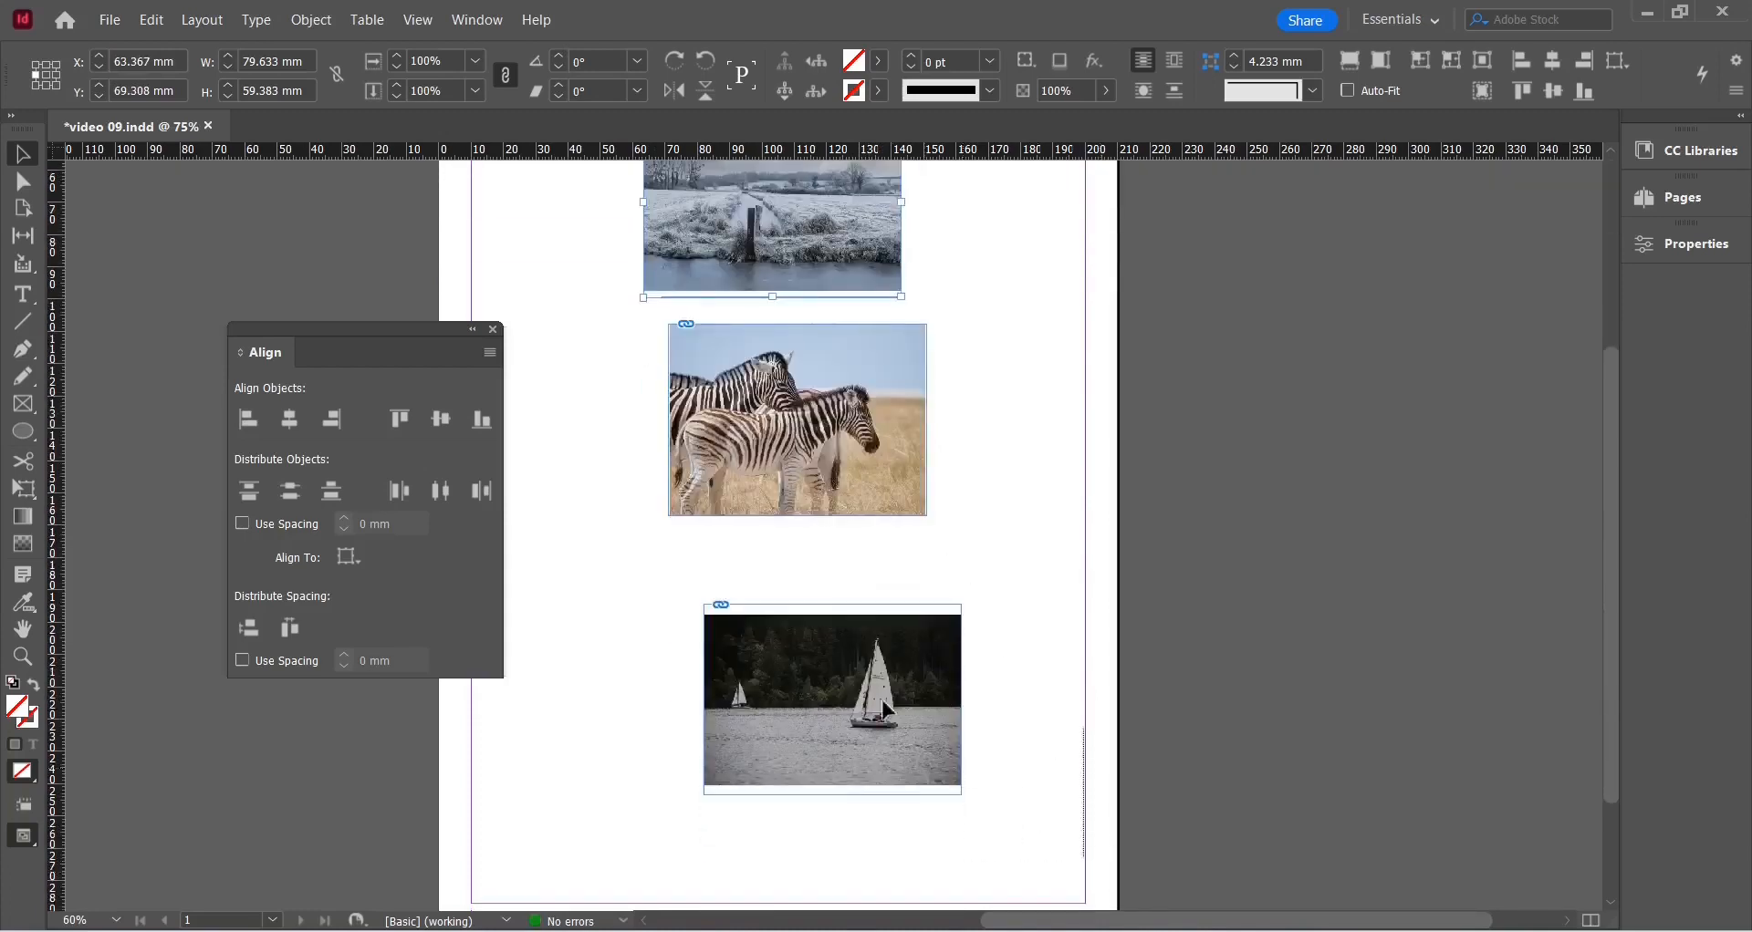
scroll(549, 205, up, 3)
drag(540, 112, 540, 112)
scroll(594, 272, down, 2)
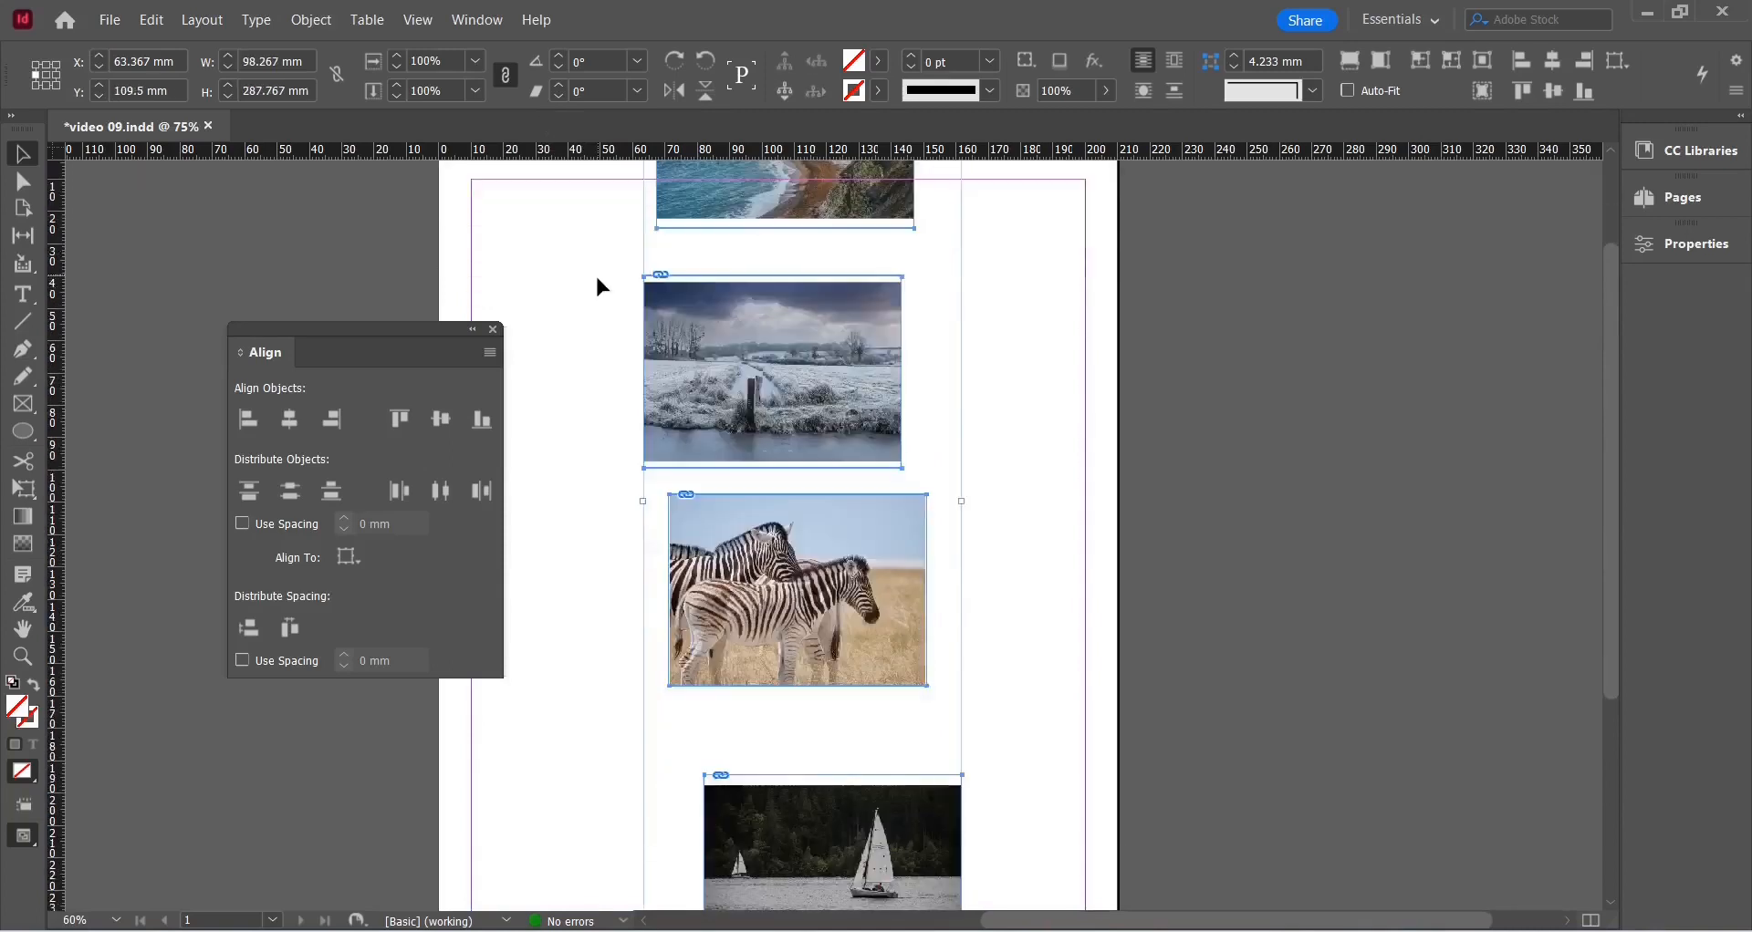
scroll(573, 364, down, 1)
click(248, 628)
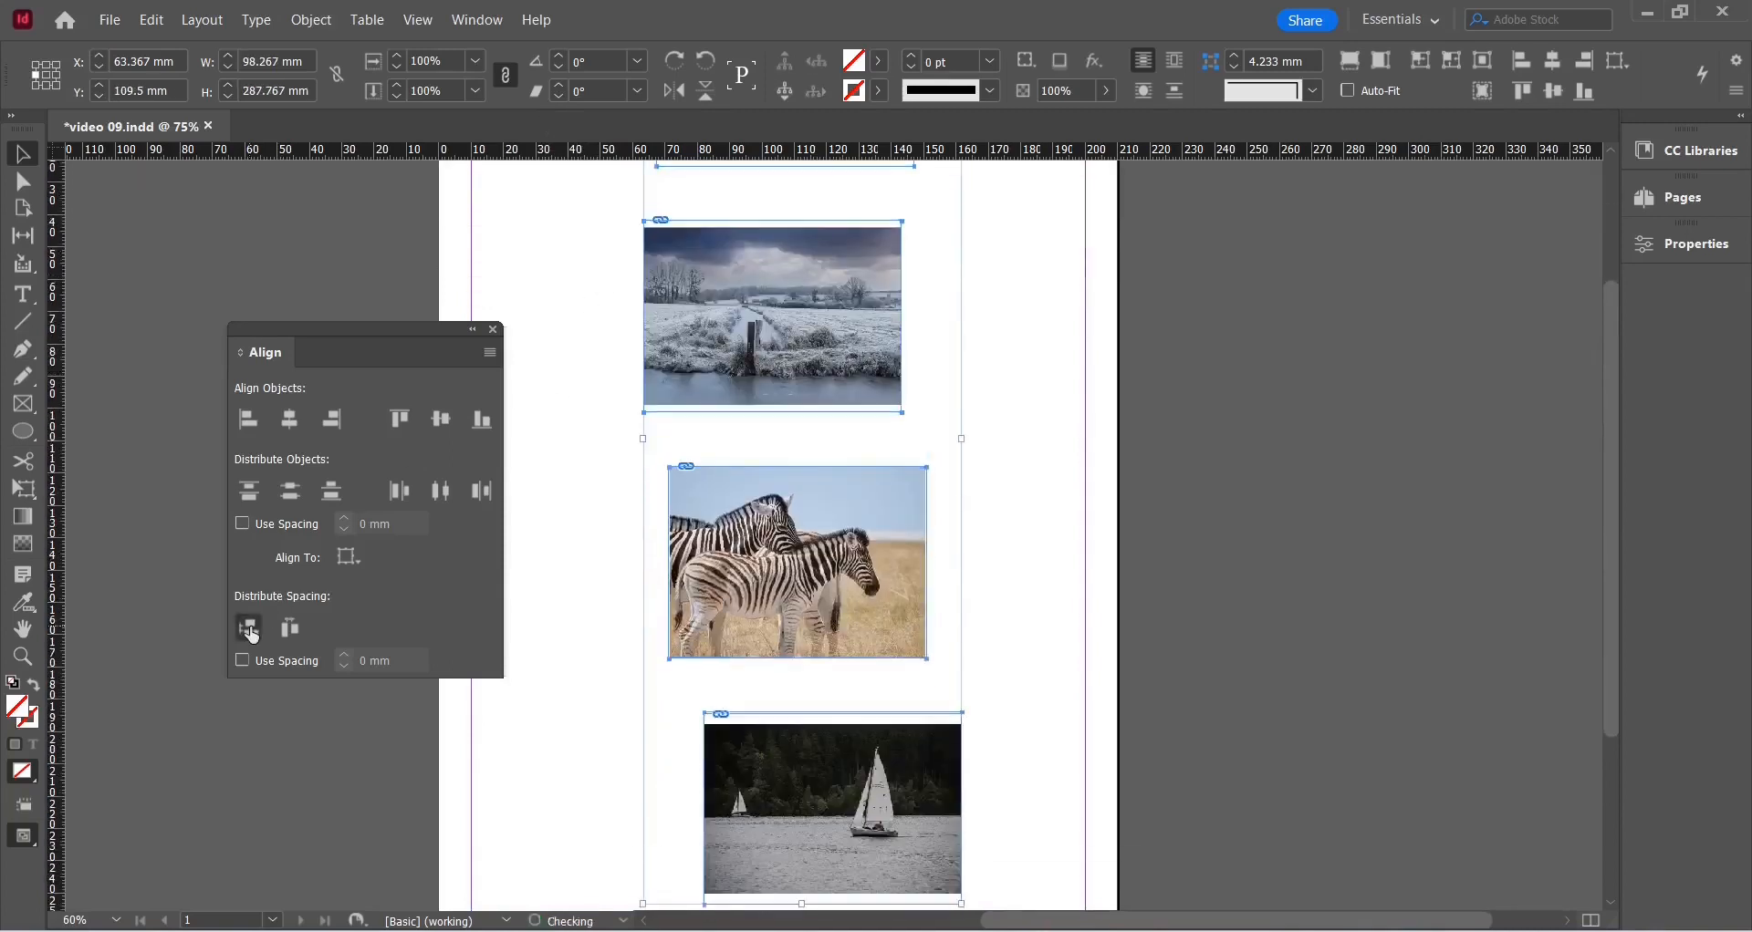
- Align the four images on their horizontal centres, close the Align panel and deselect them
scroll(861, 518, up, 1)
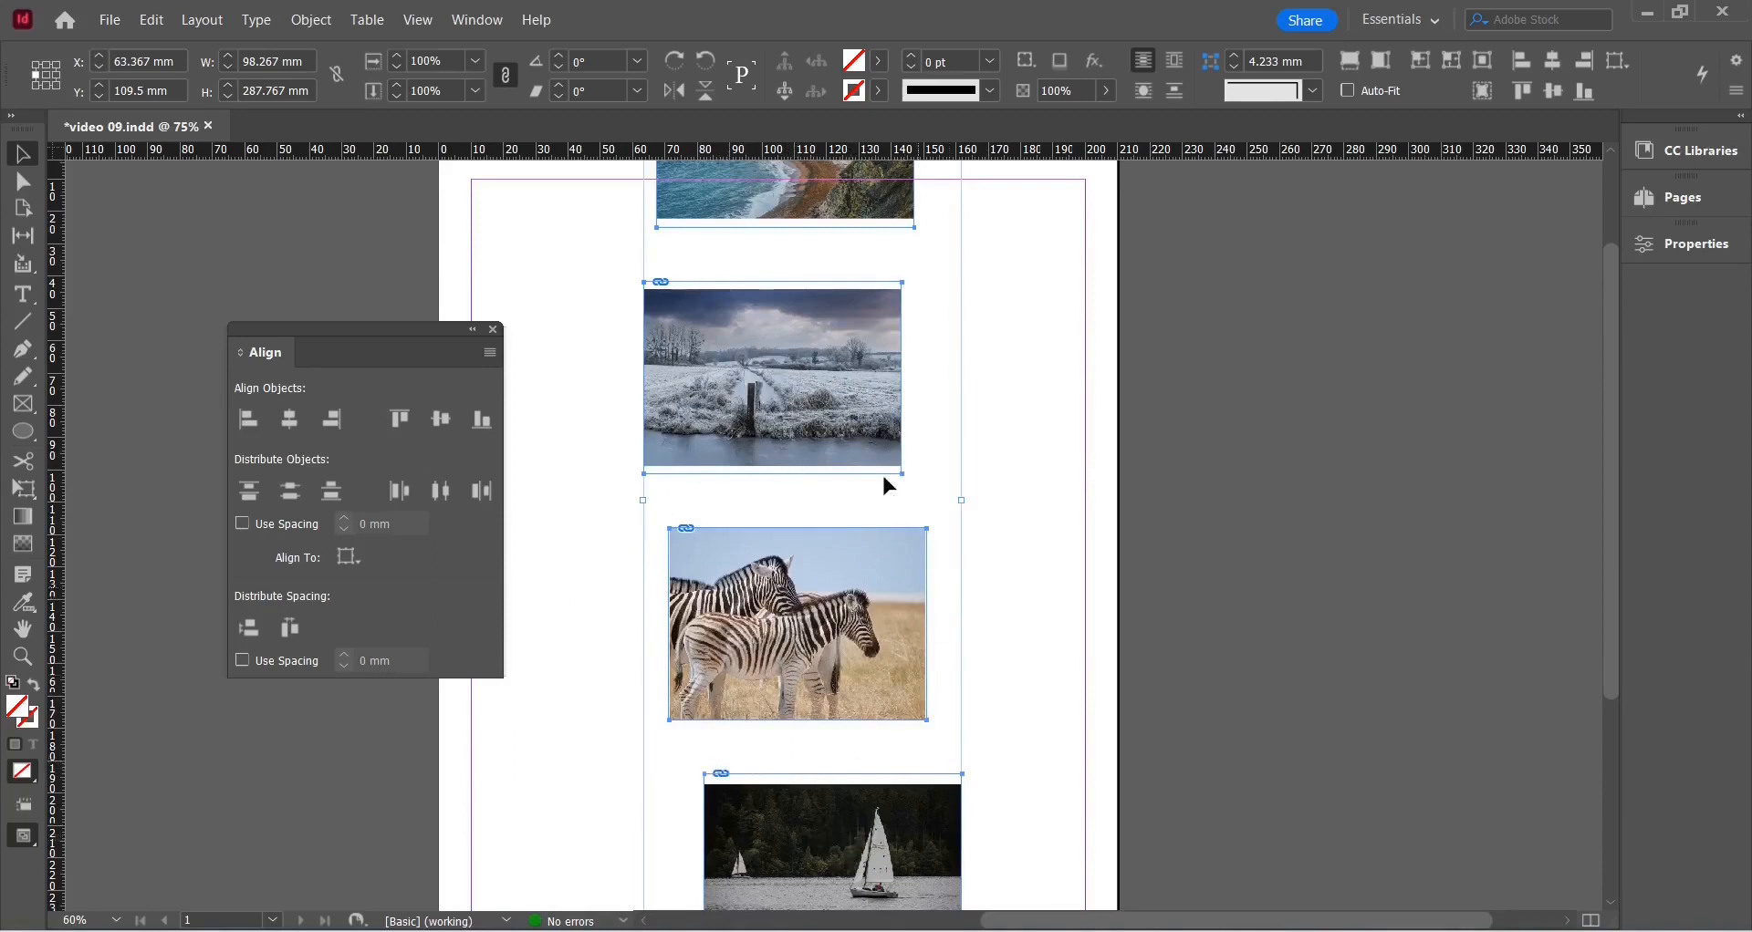
click(288, 421)
scroll(1145, 626, up, 3)
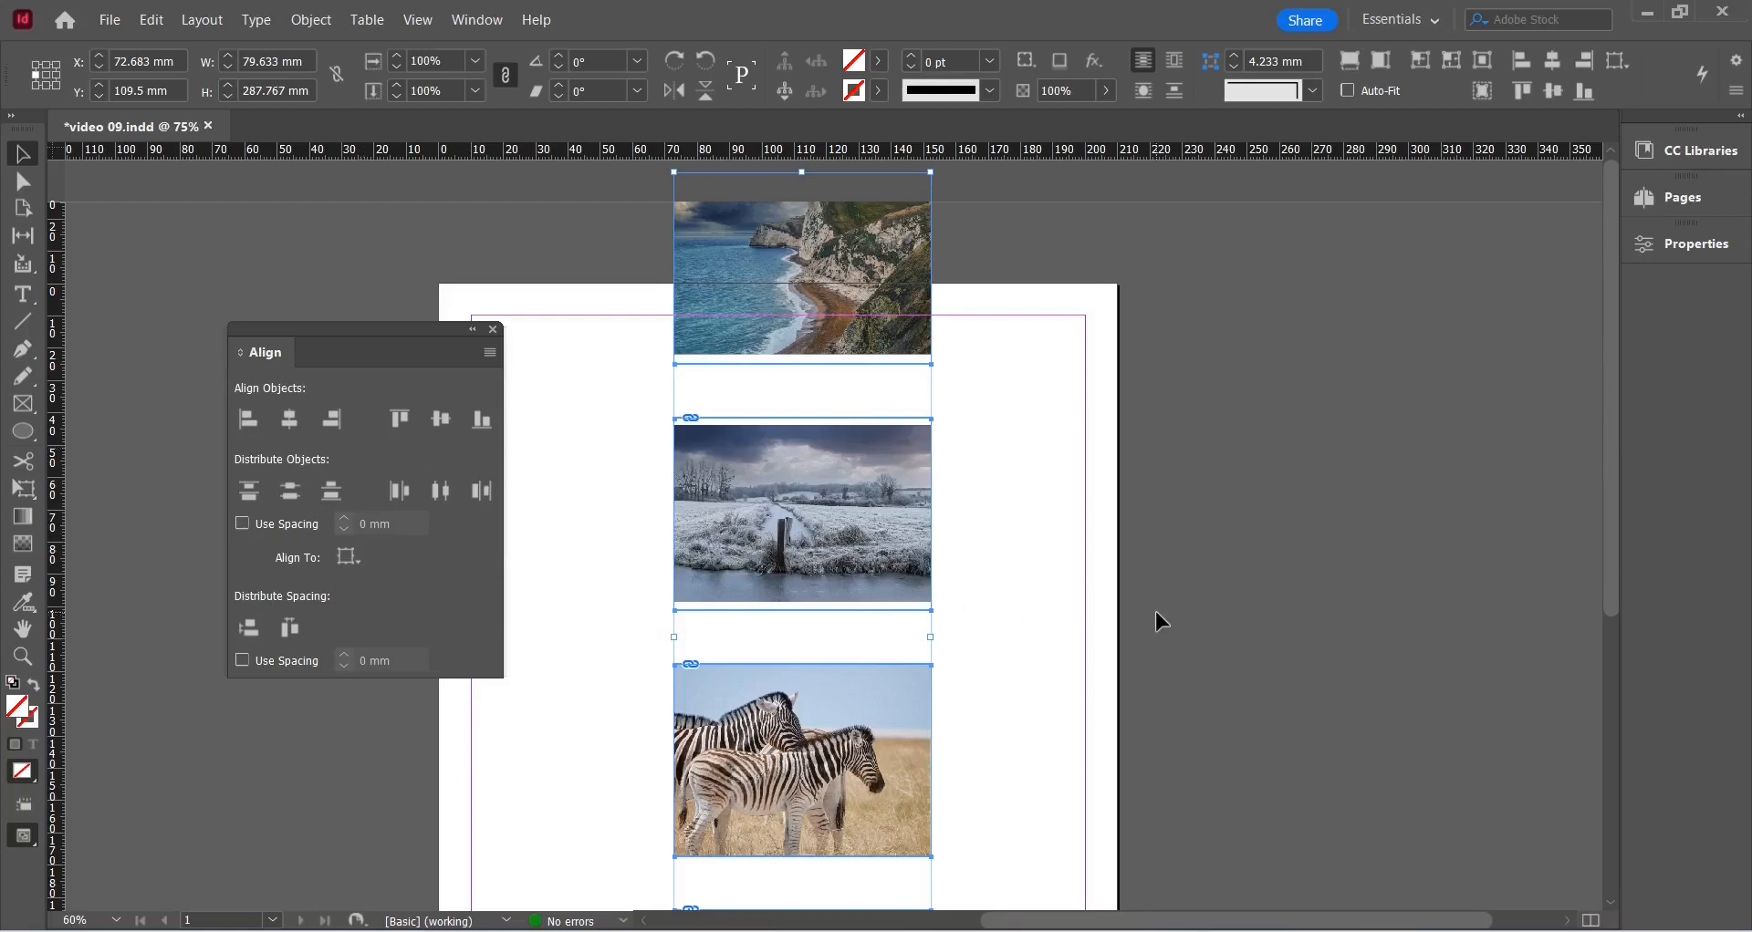
click(494, 330)
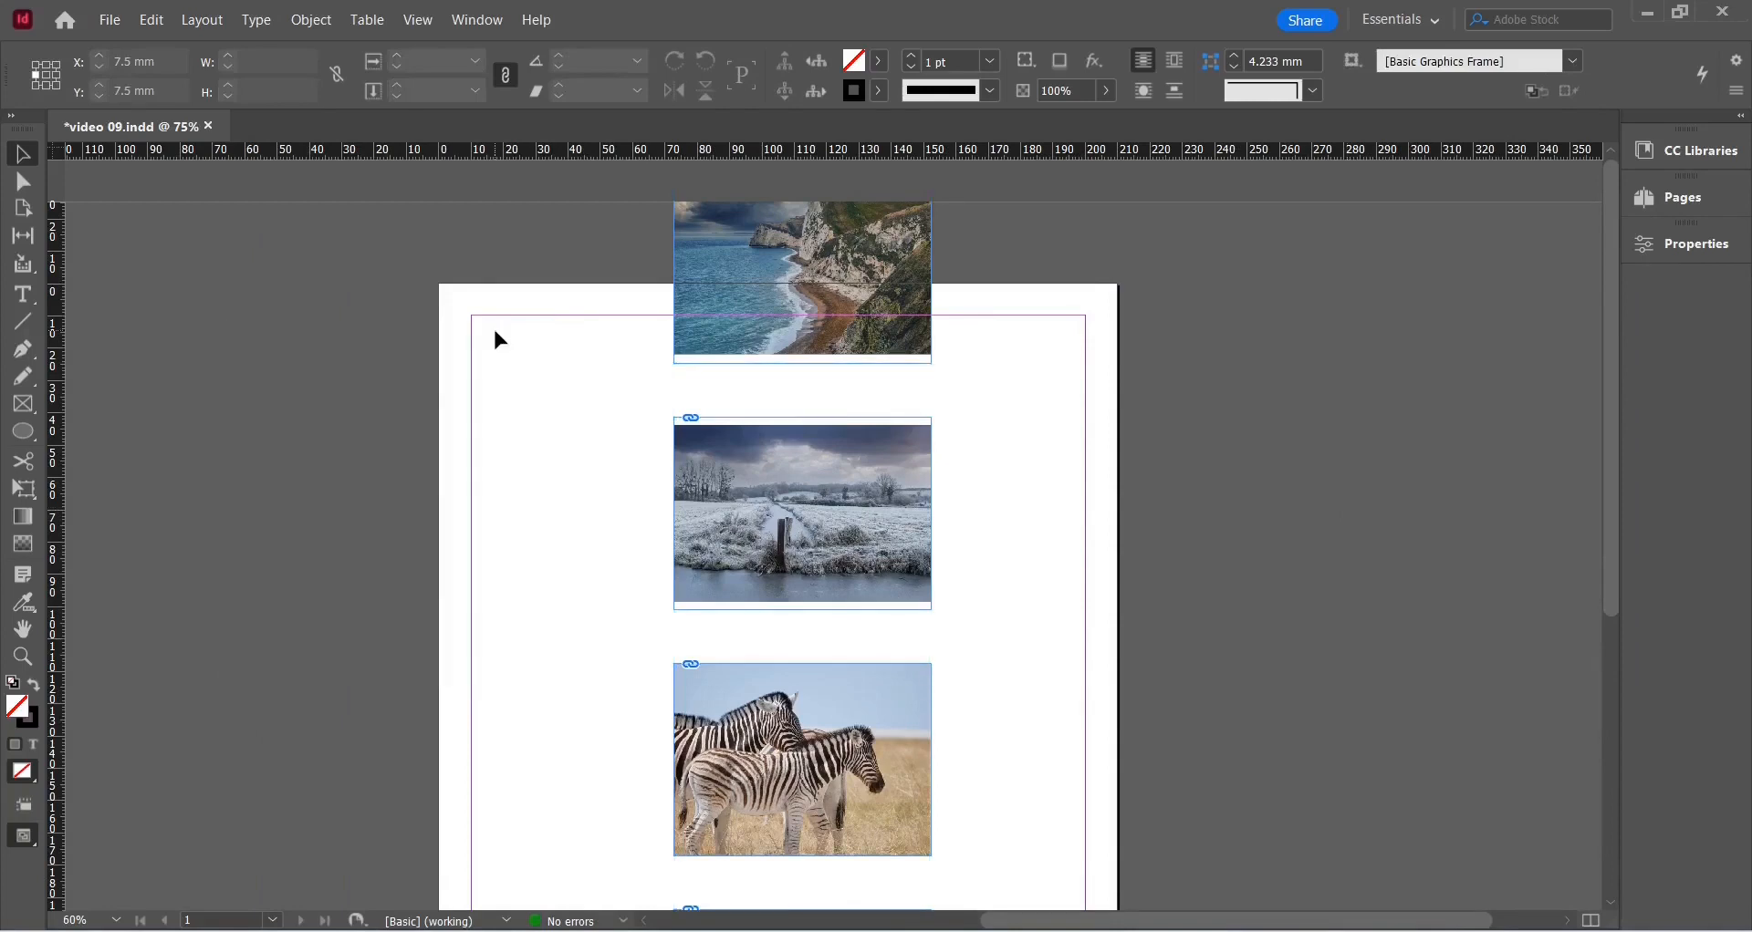
- Select all four images and delete them from the page
click(20, 434)
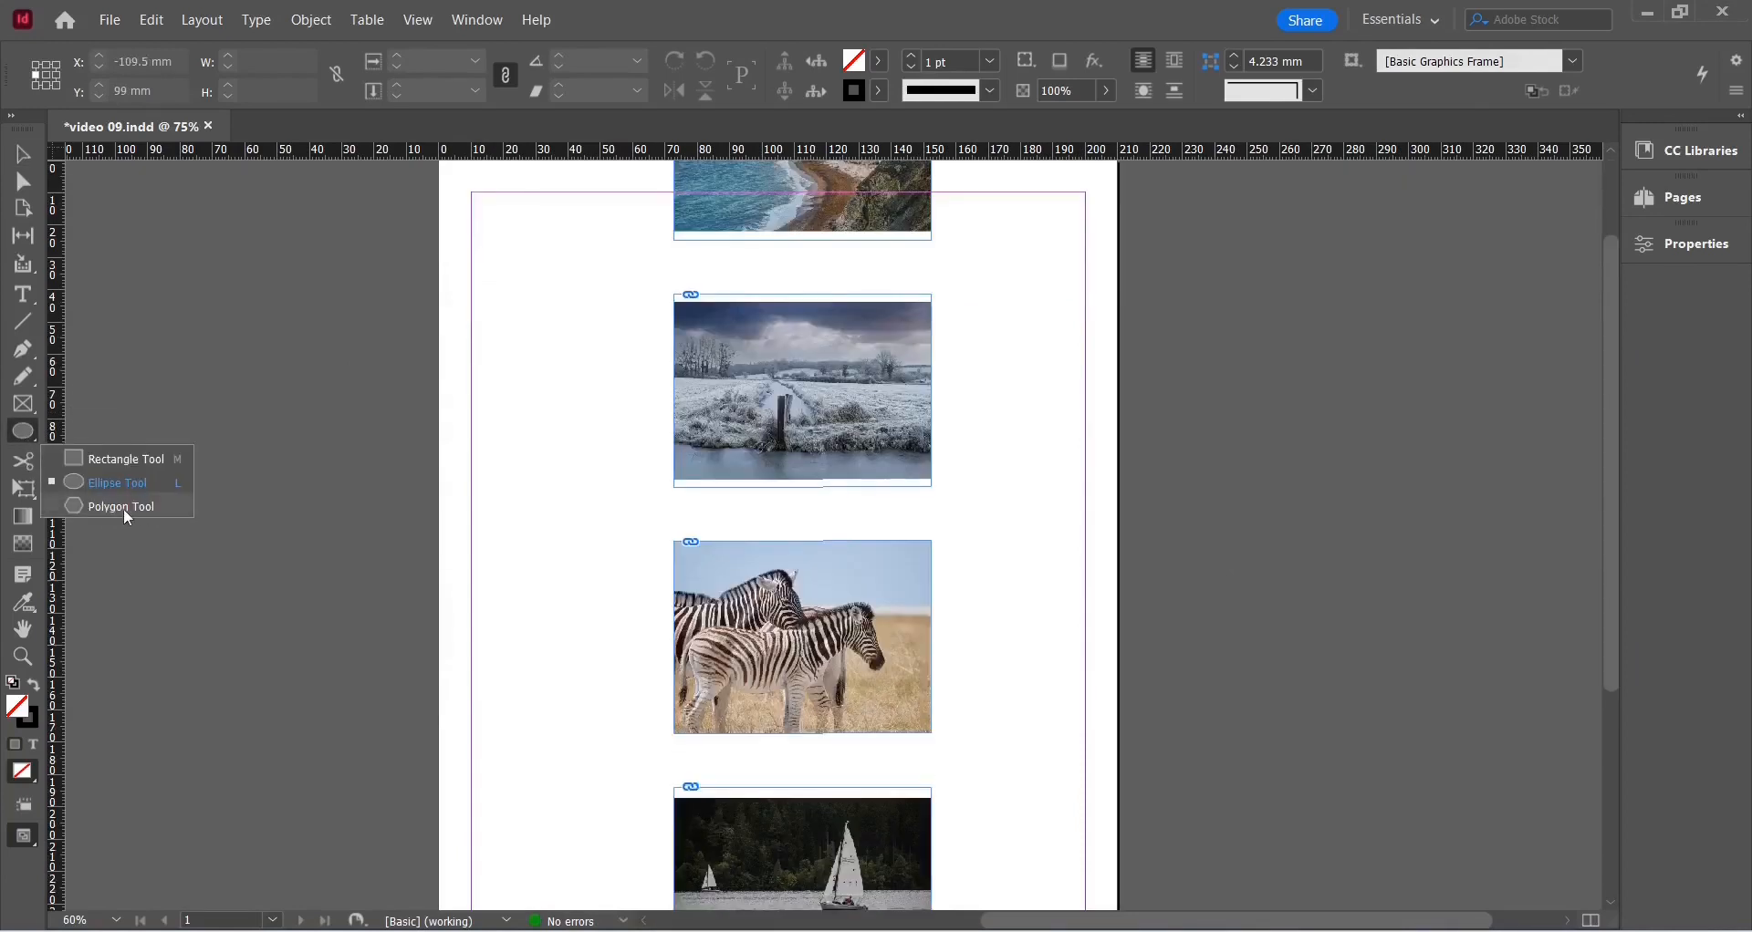
click(20, 159)
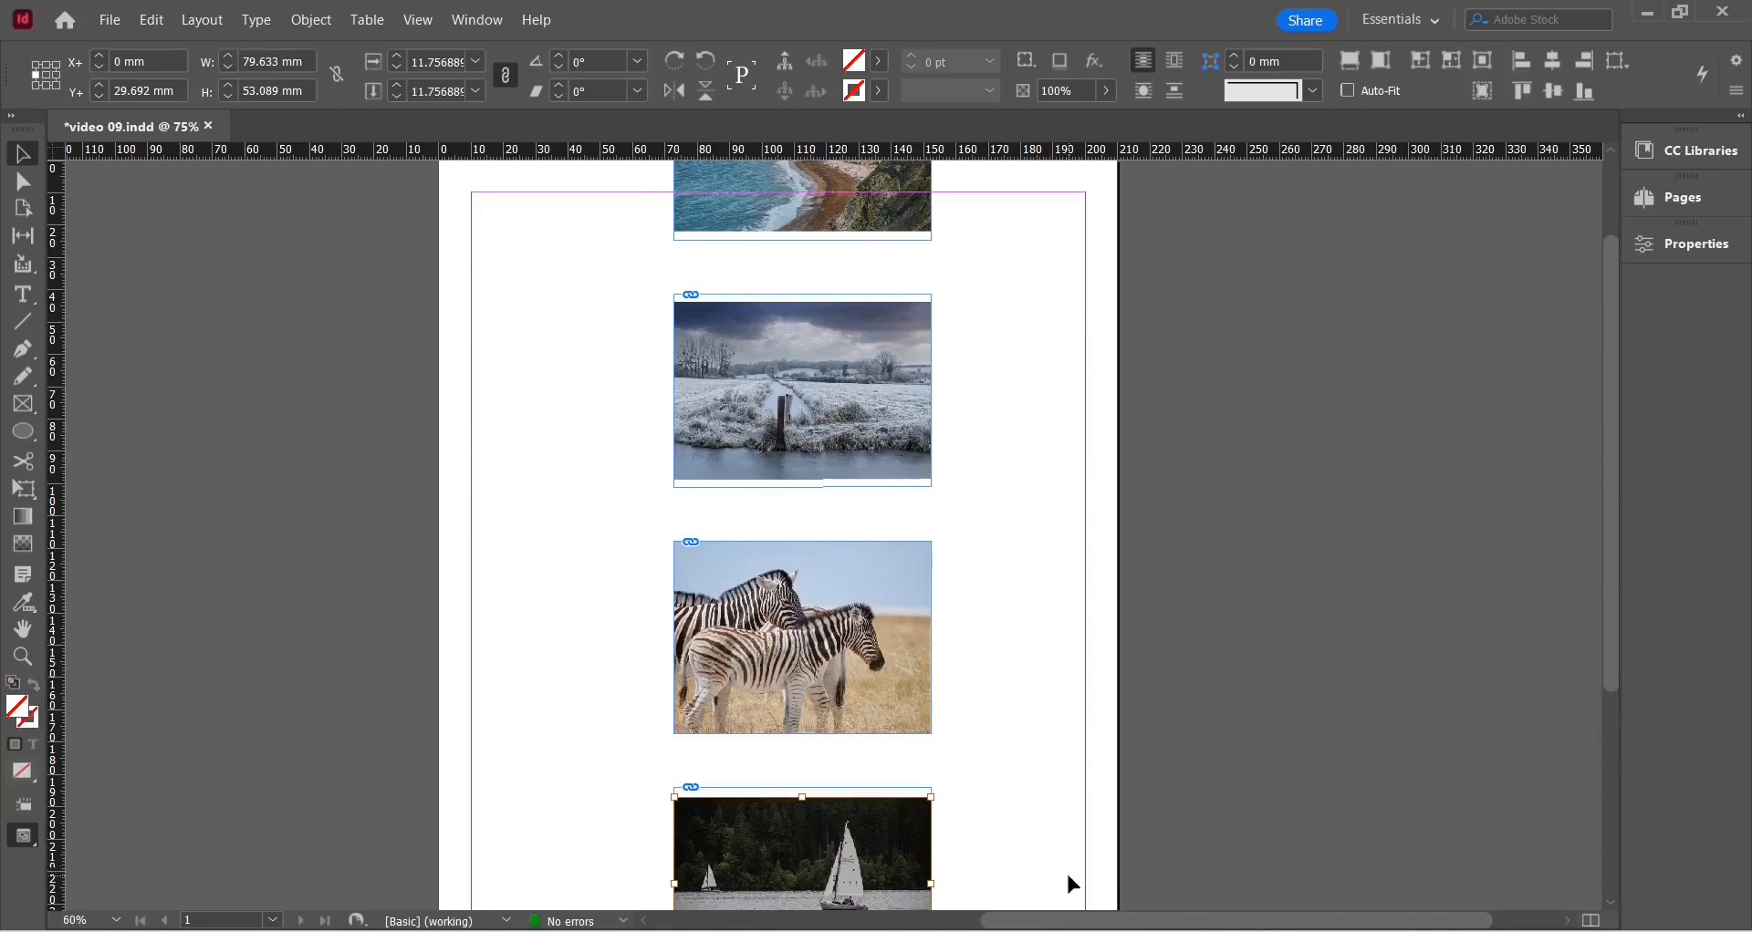
drag(1067, 874, 551, 168)
key(Delete)
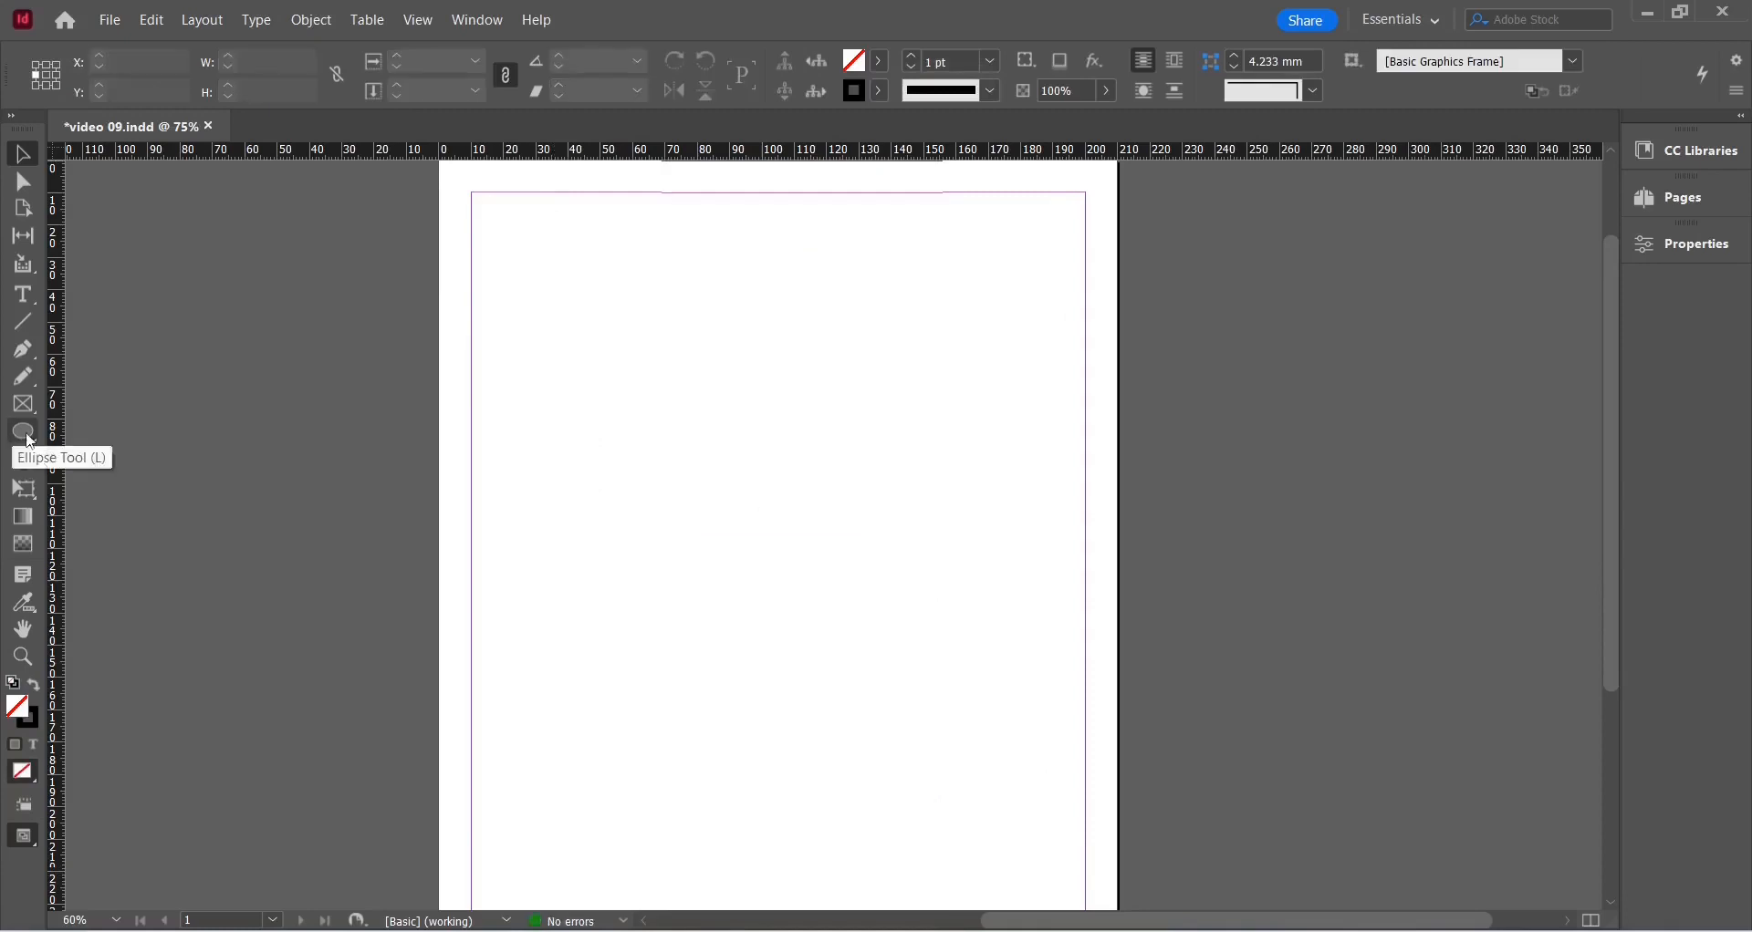
- Draw a star about 161 mm wide and 153 mm high on the page with the Polygon tool, using 5 sides and a 20% star inset
click(22, 435)
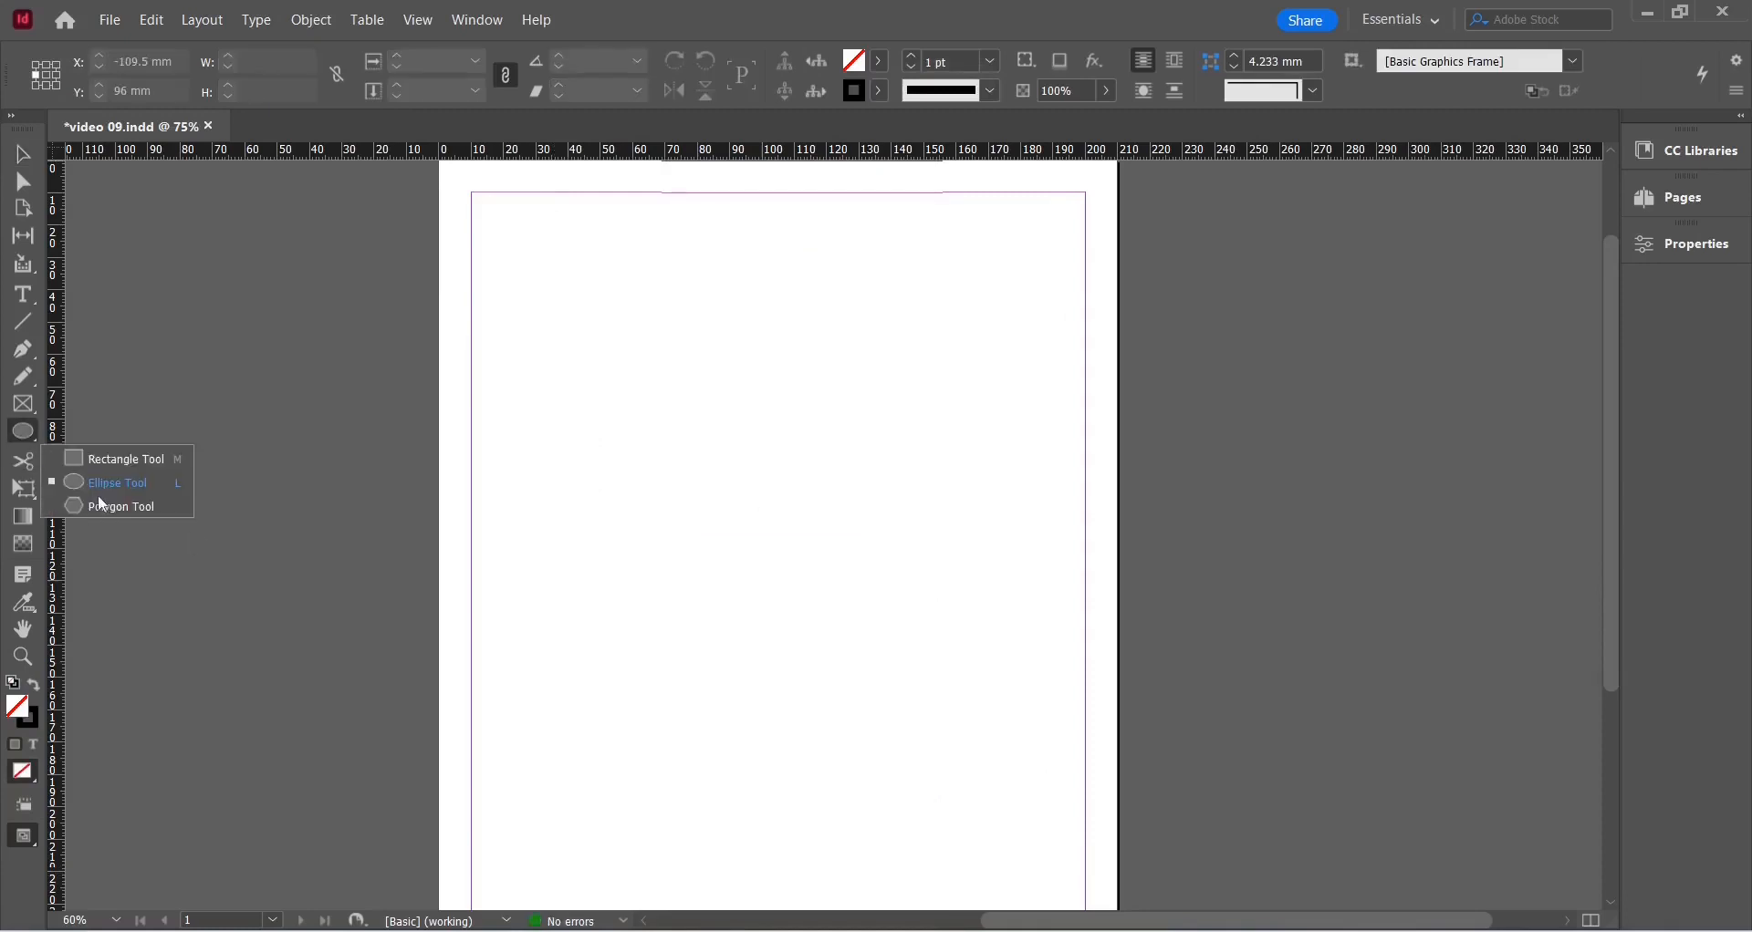
click(135, 506)
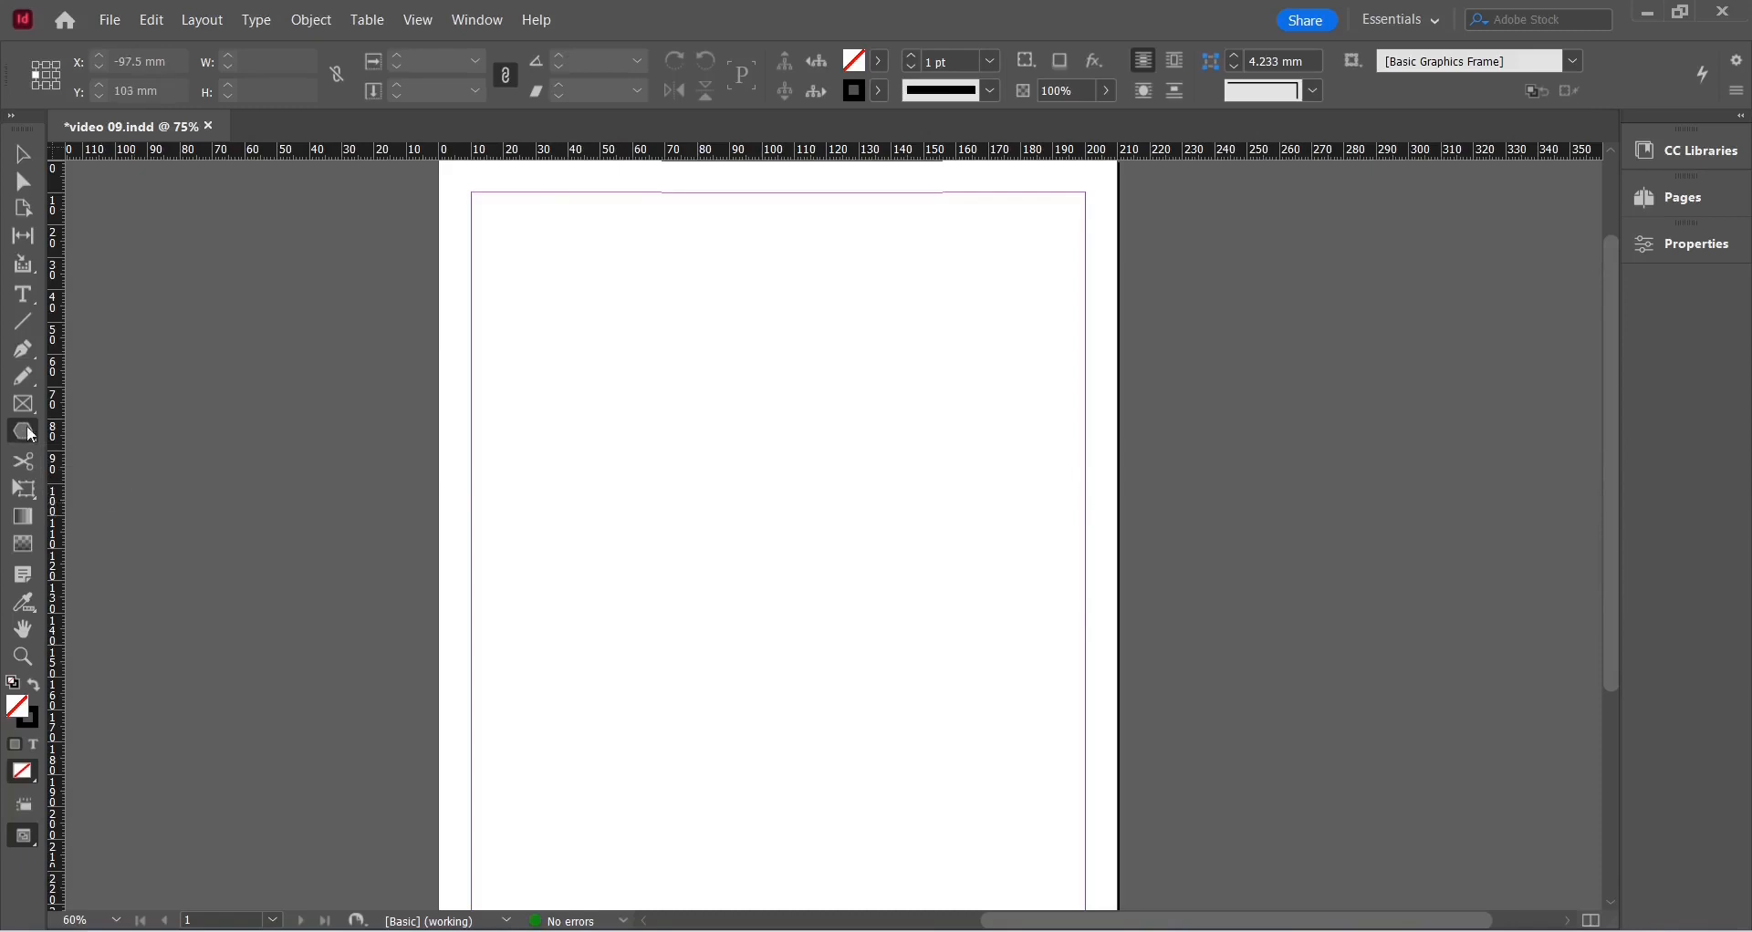
double_click(24, 436)
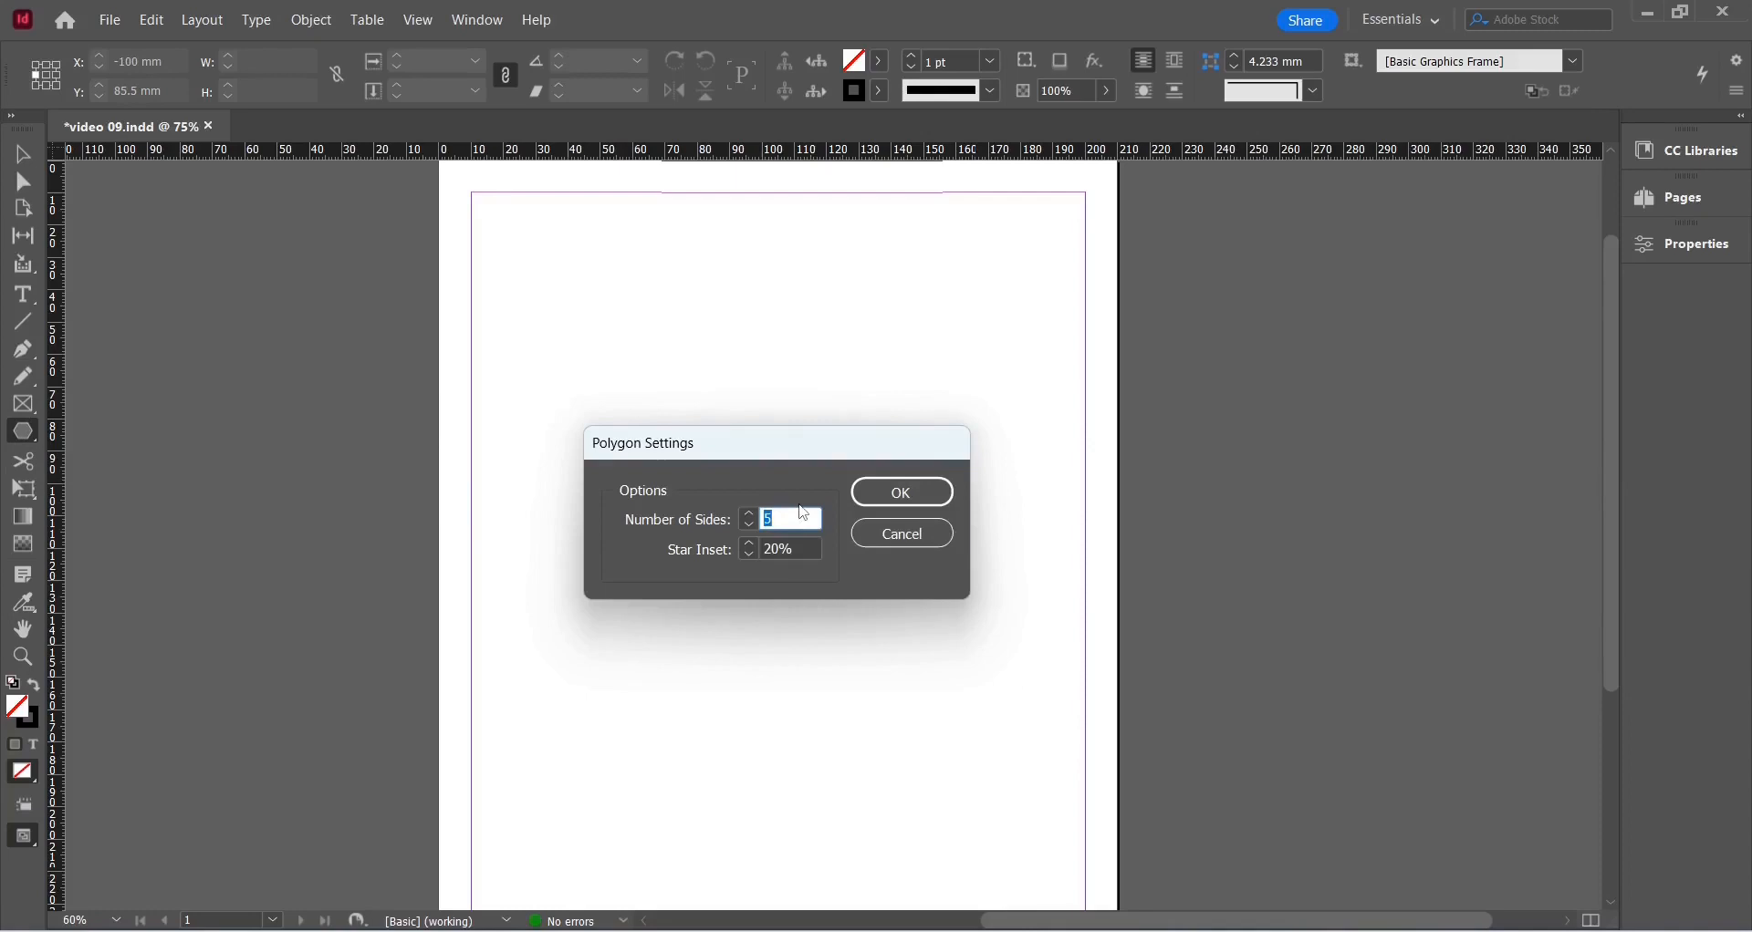
click(898, 493)
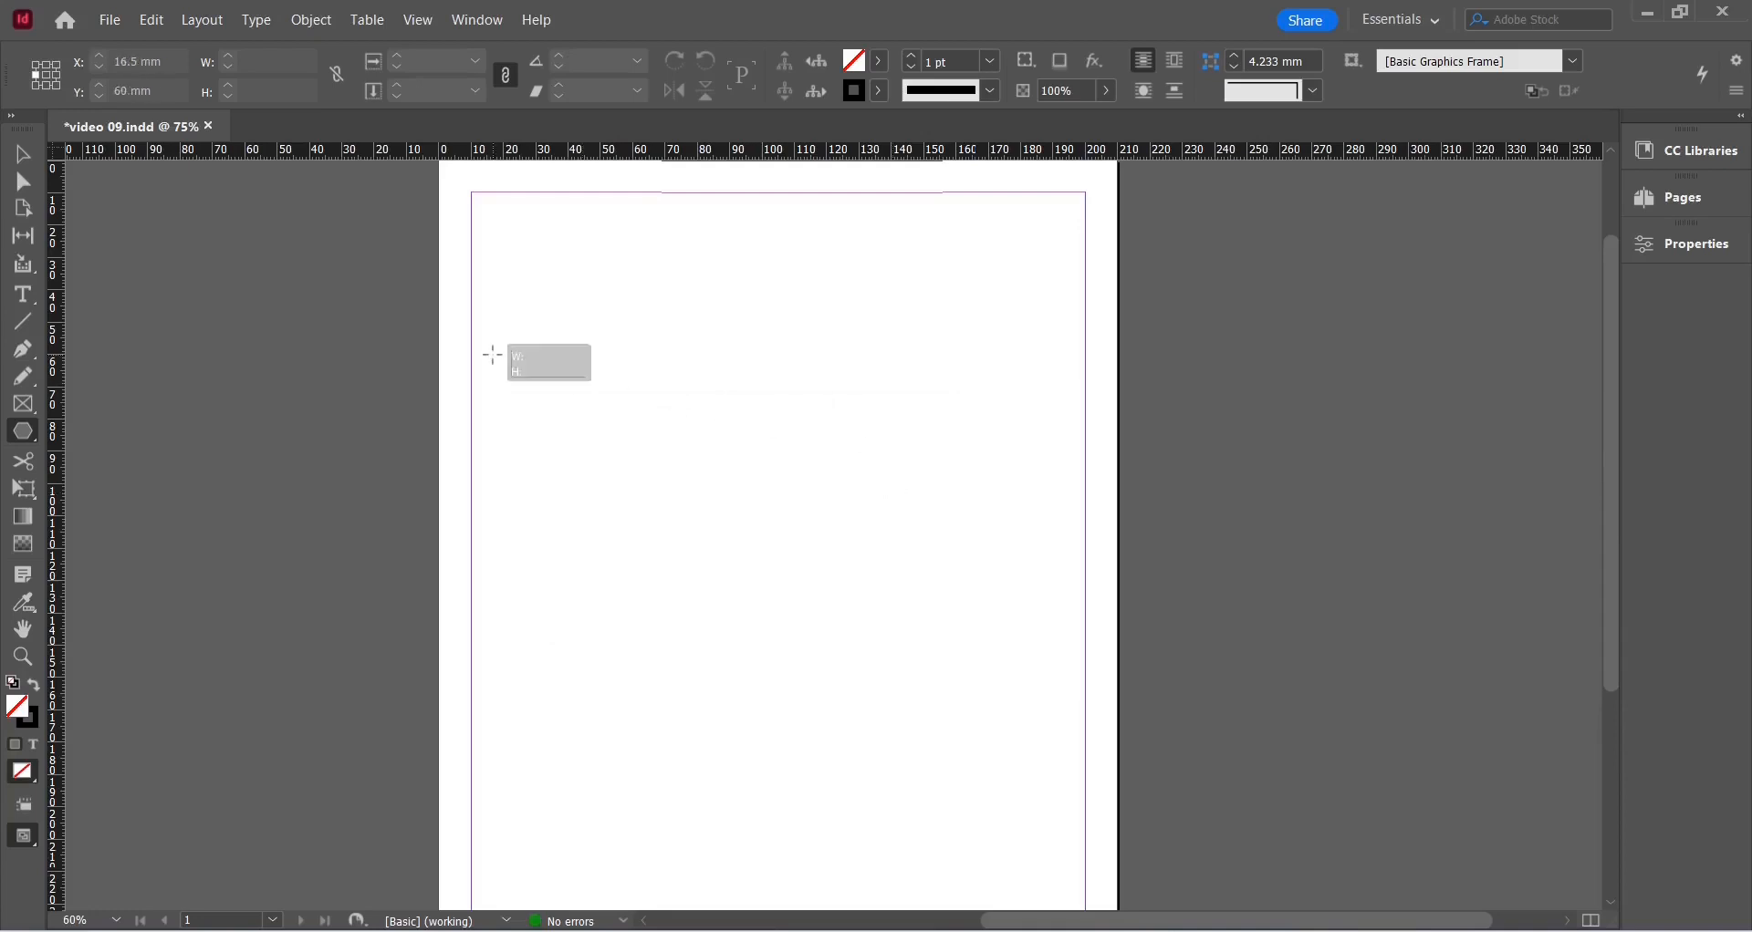
drag(927, 658, 1311, 850)
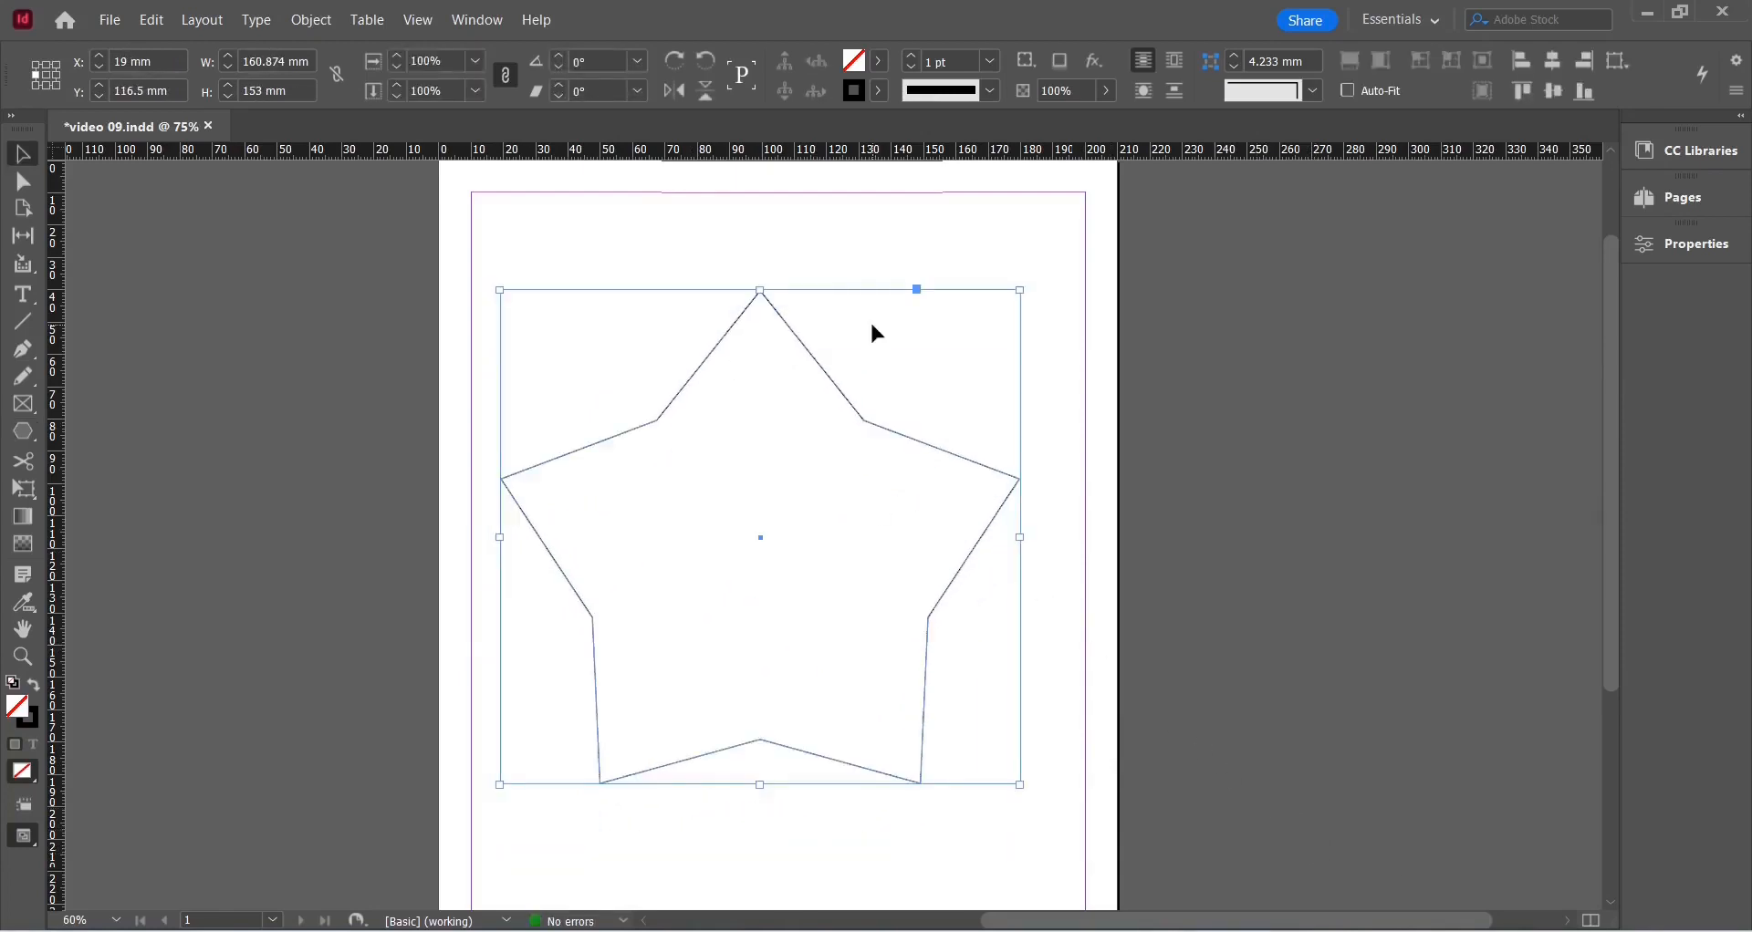
click(895, 260)
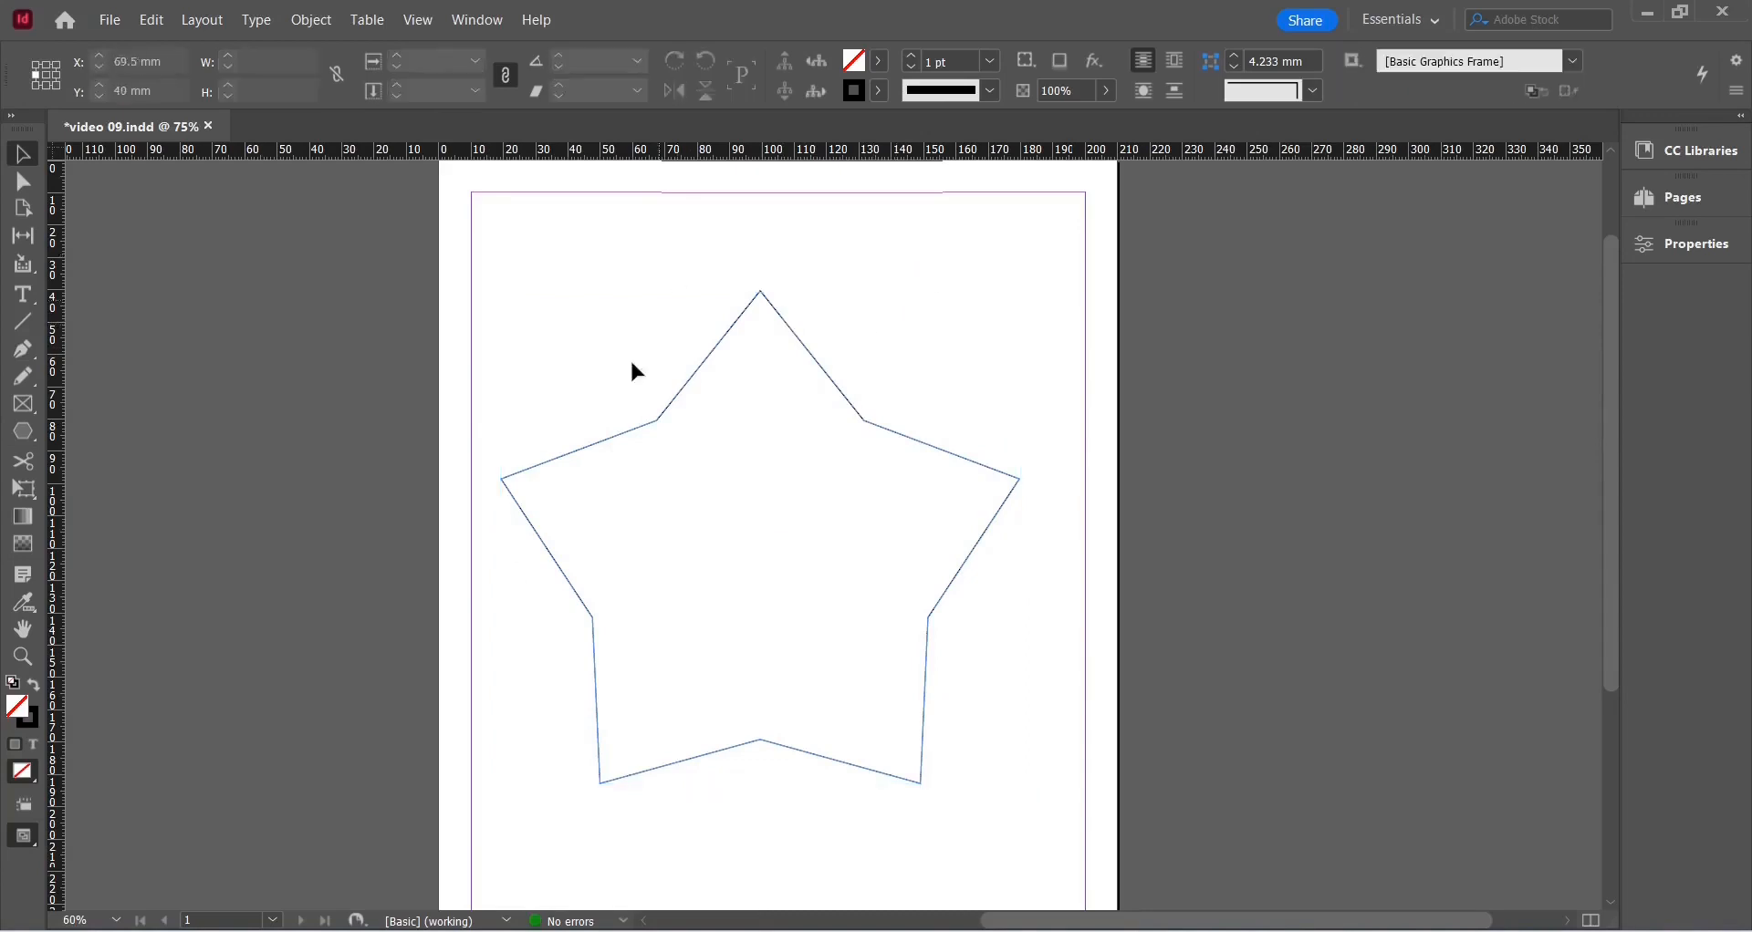
- Place the image sea-g42beb3916_1920 inside the star
click(116, 28)
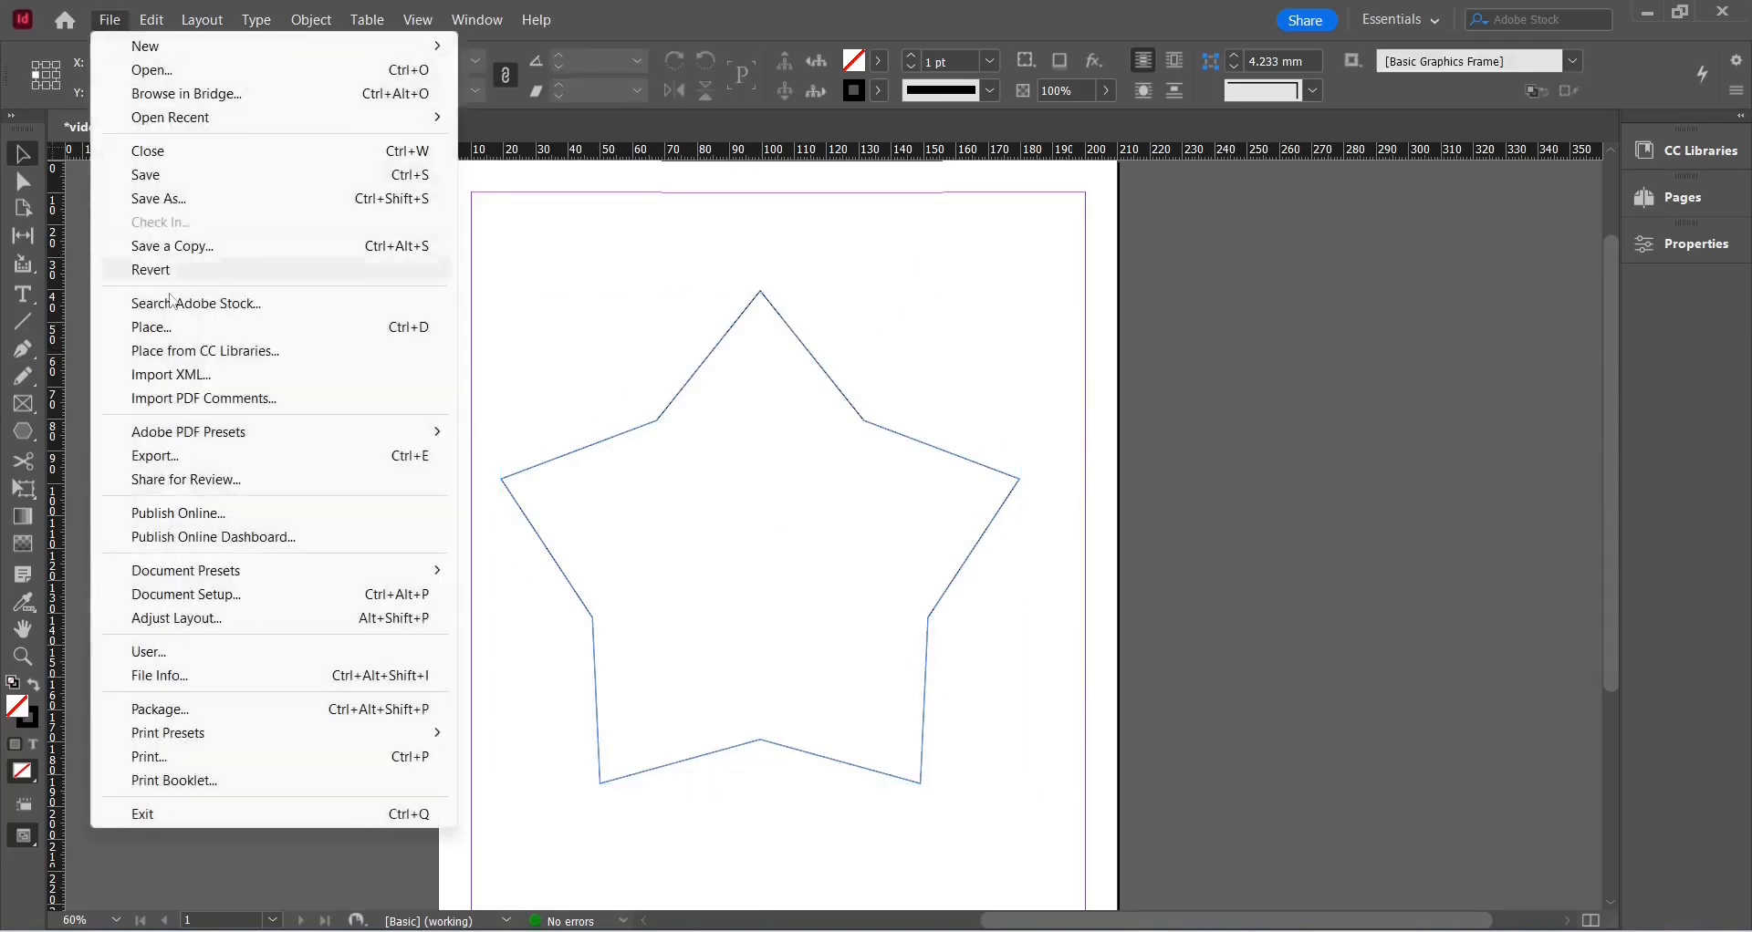
click(161, 325)
click(1176, 571)
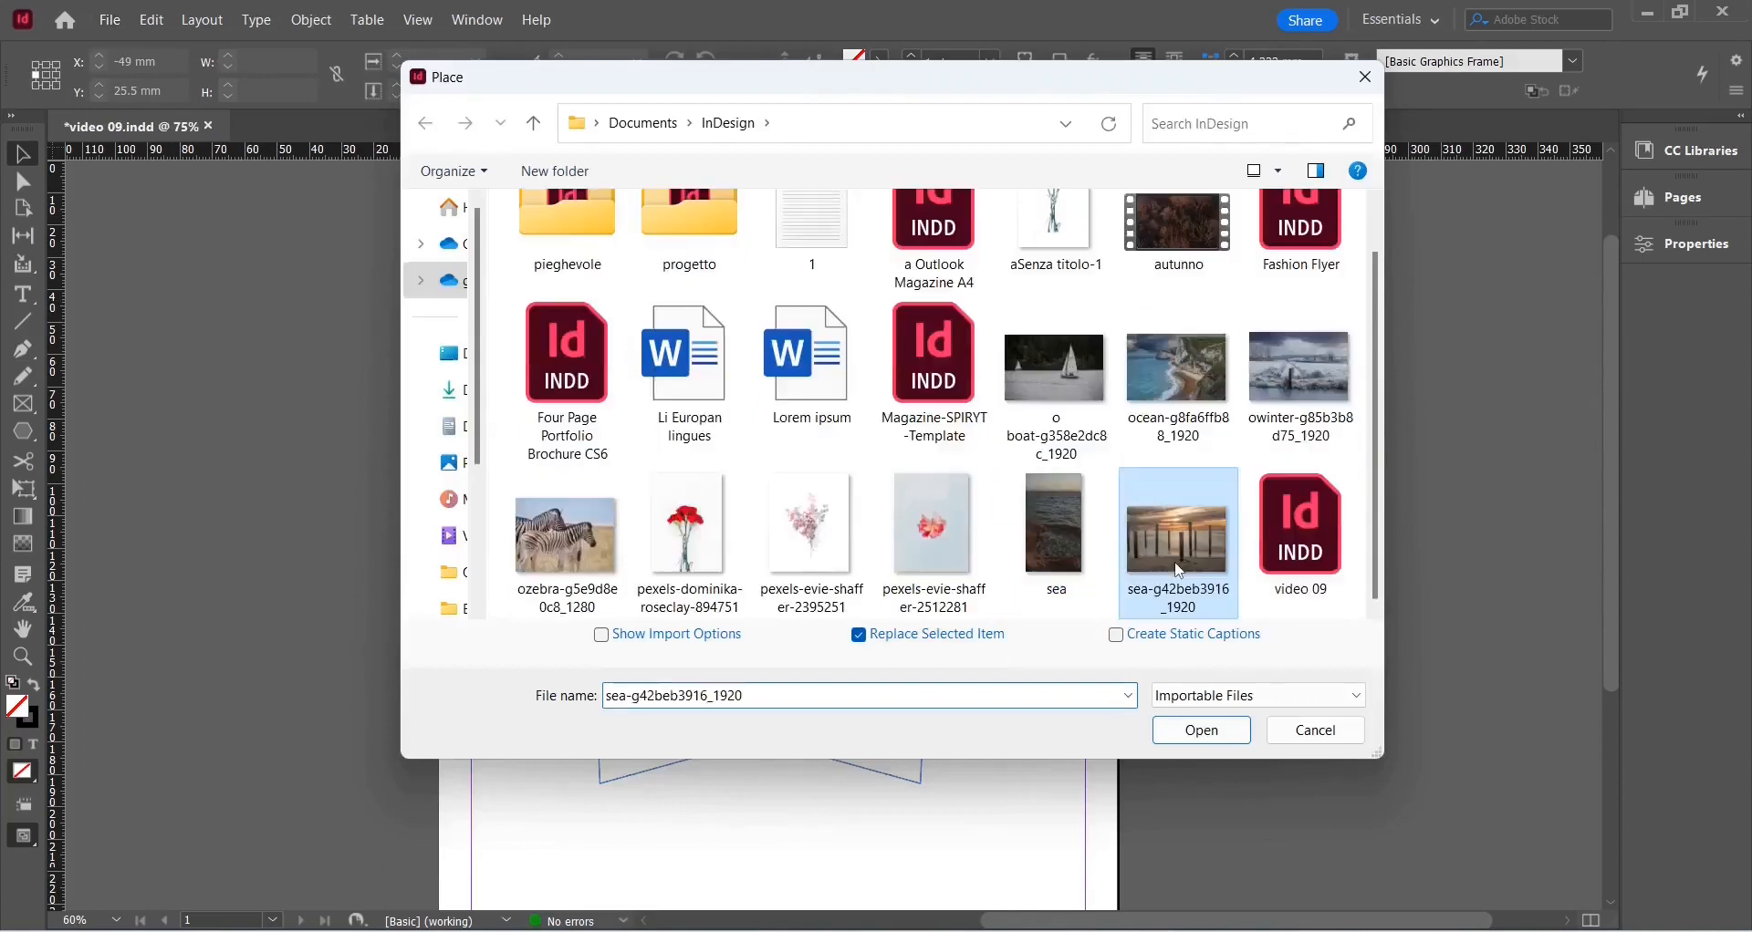
click(1213, 732)
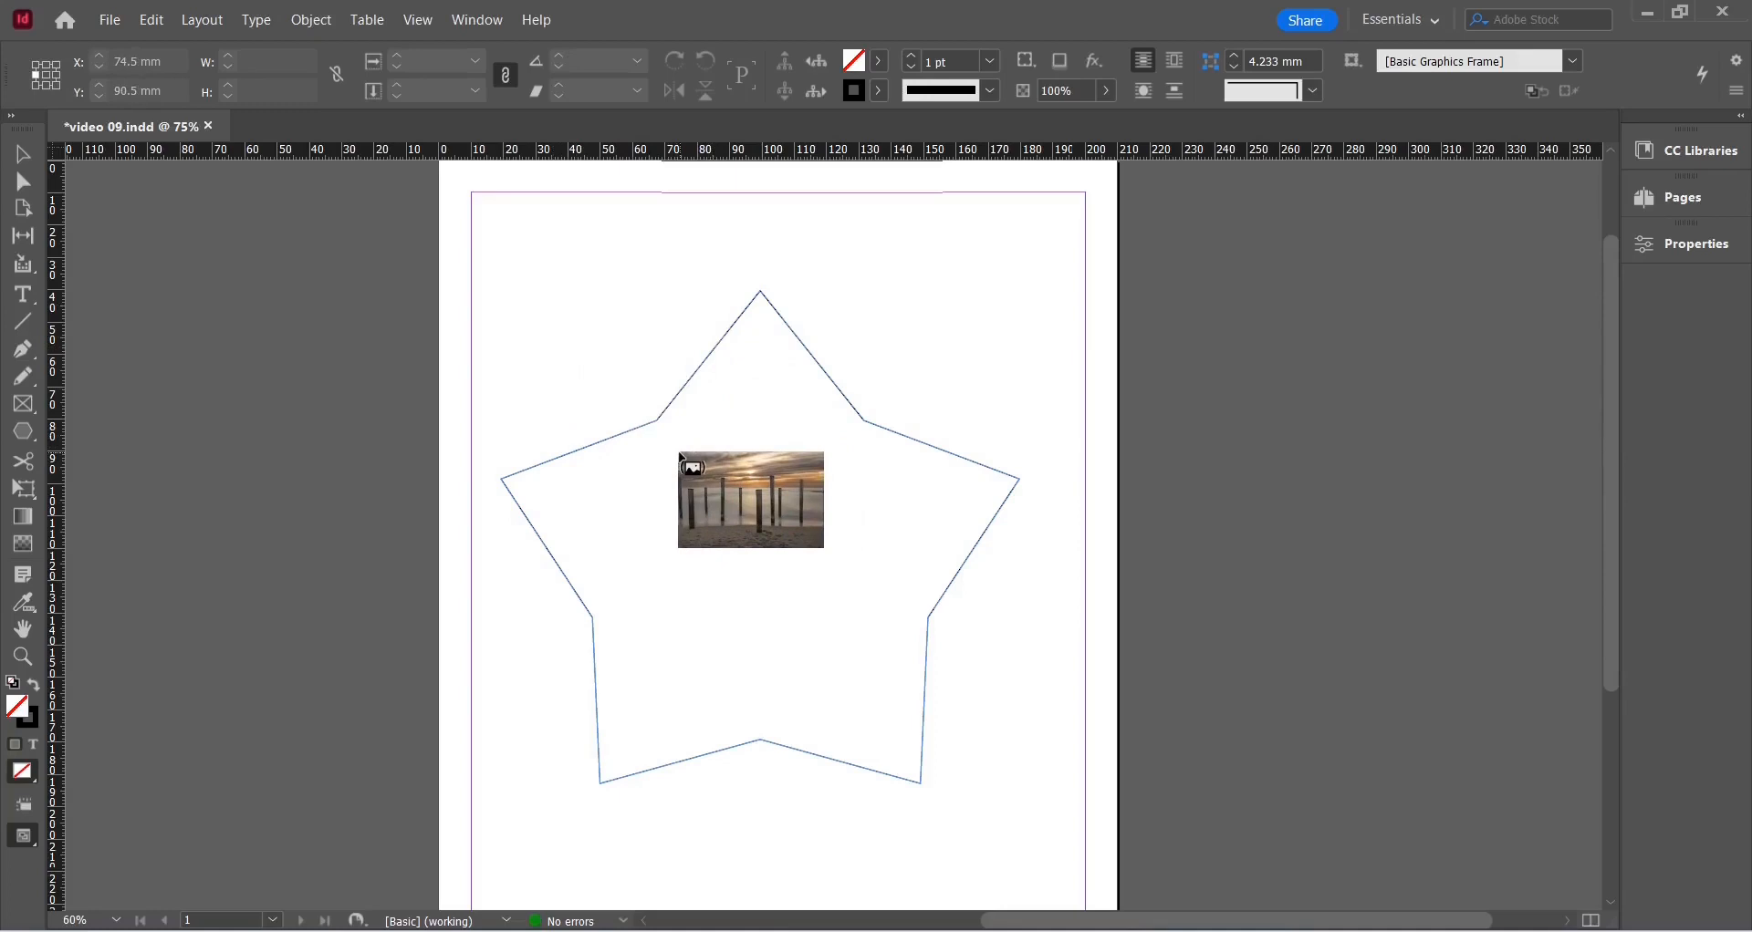
click(680, 455)
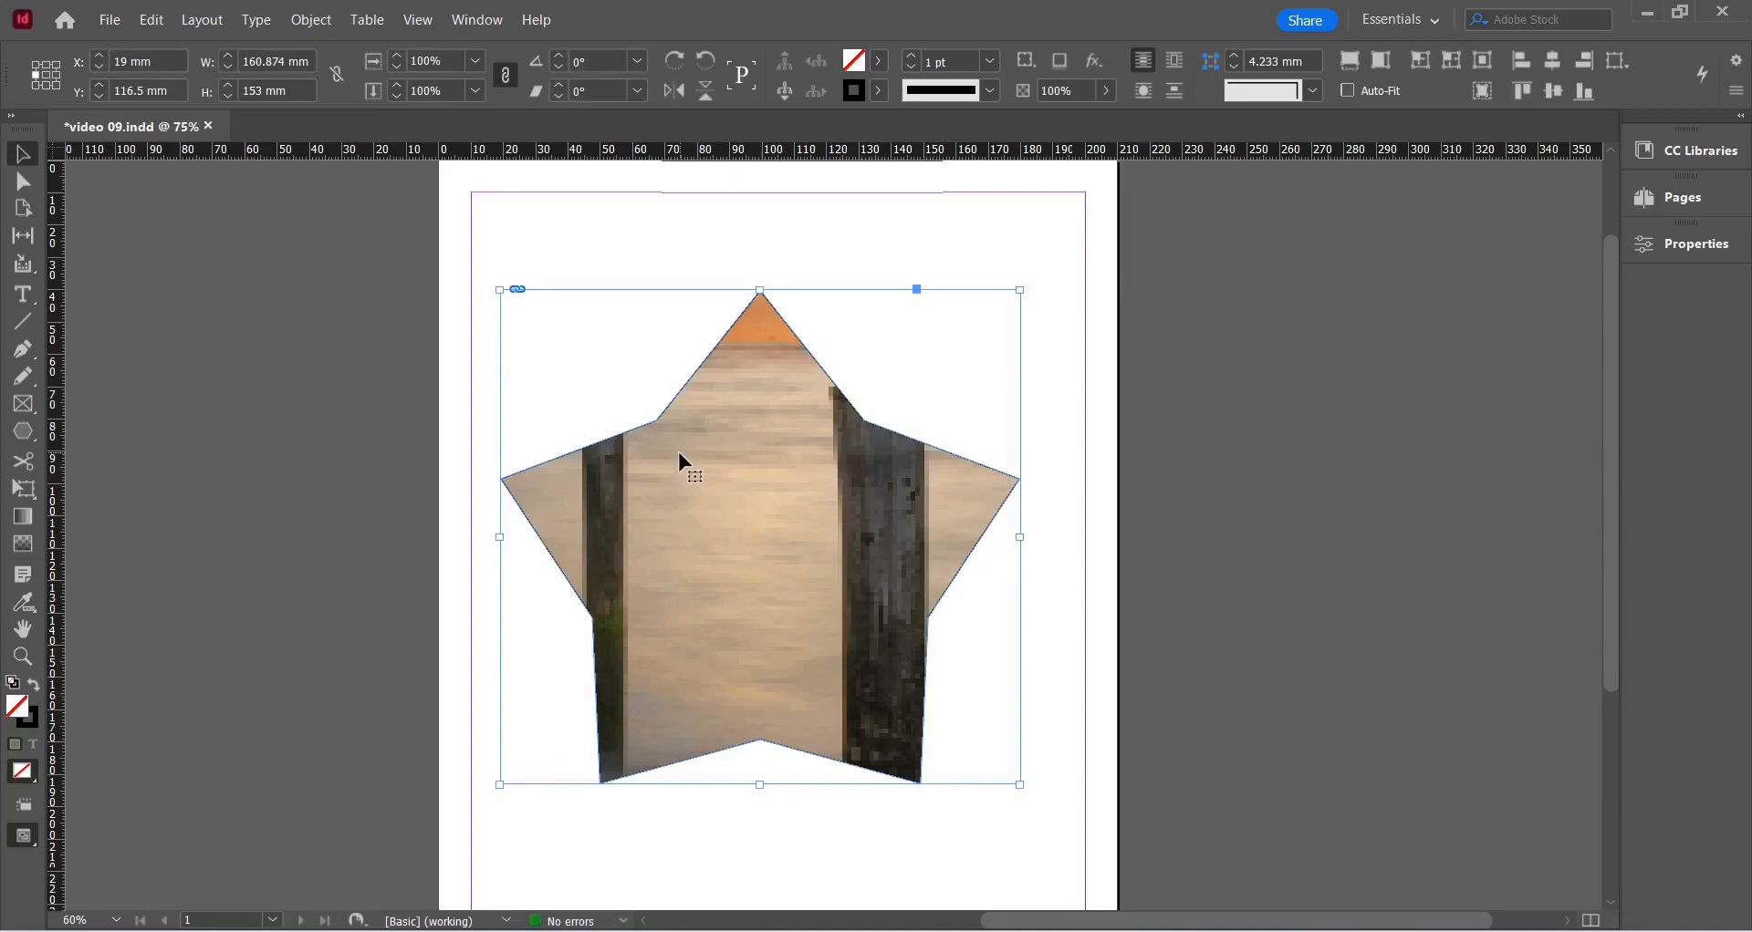
- Scale the sea image inside the star down proportionally about its centre to about 249 by 166 mm, and deselect it
click(764, 538)
click(763, 538)
key(ctrl+minus)
key(ctrl+minus)
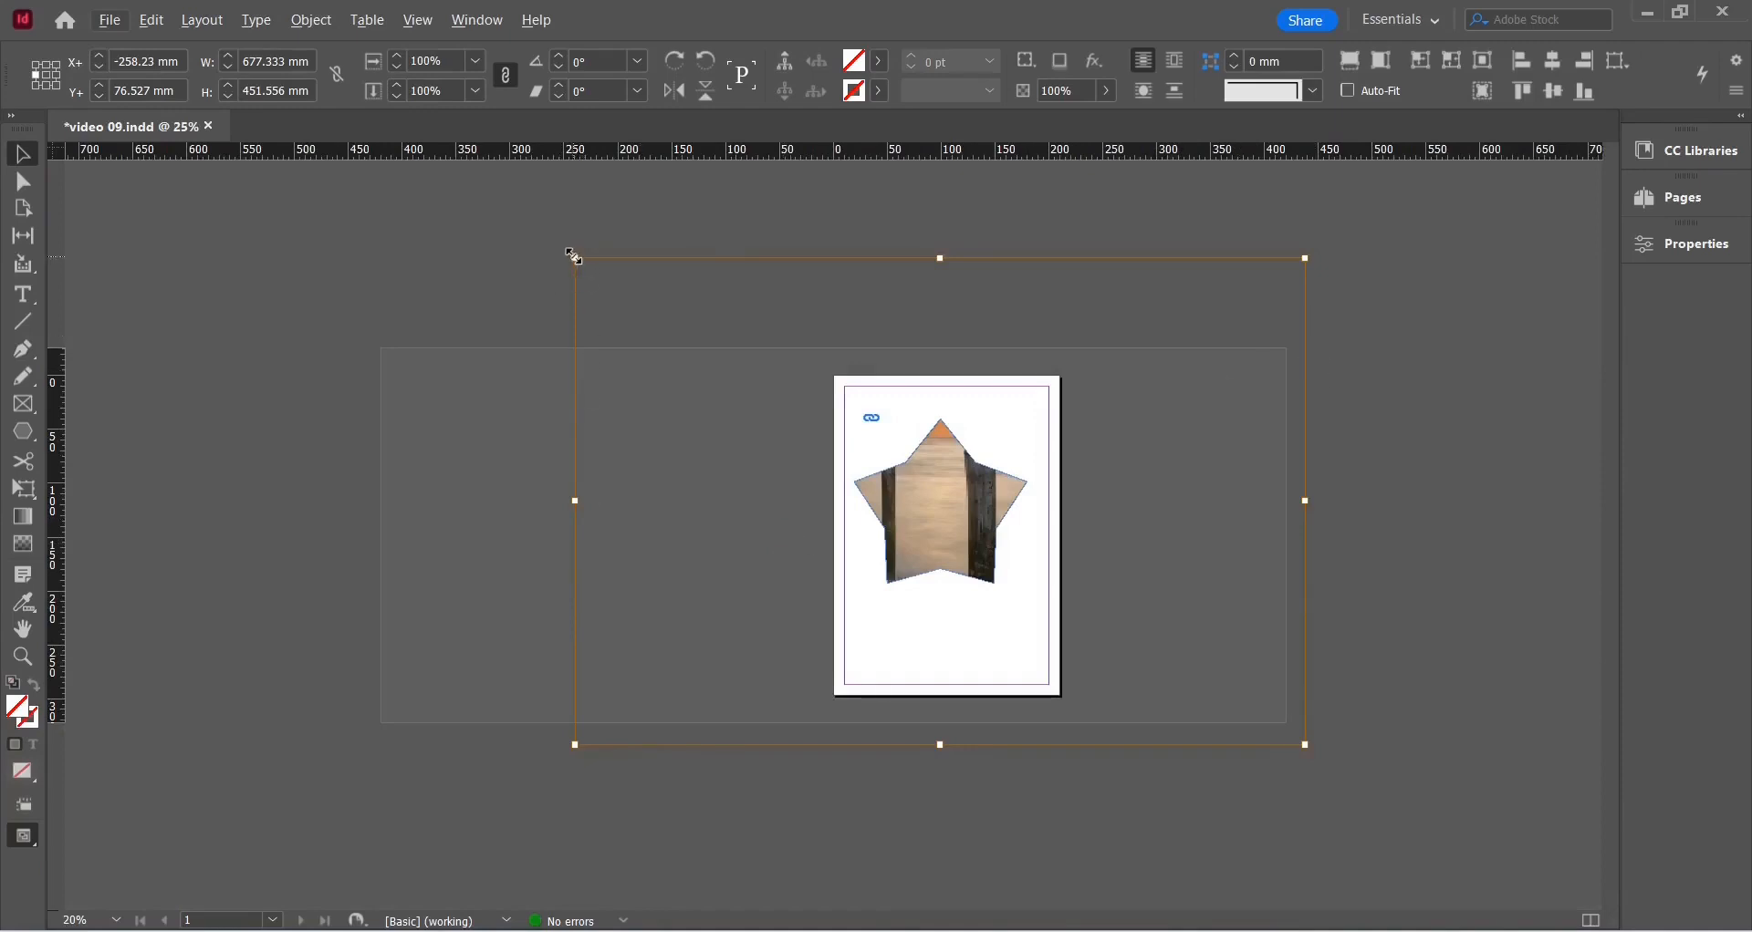
drag(574, 258, 851, 412)
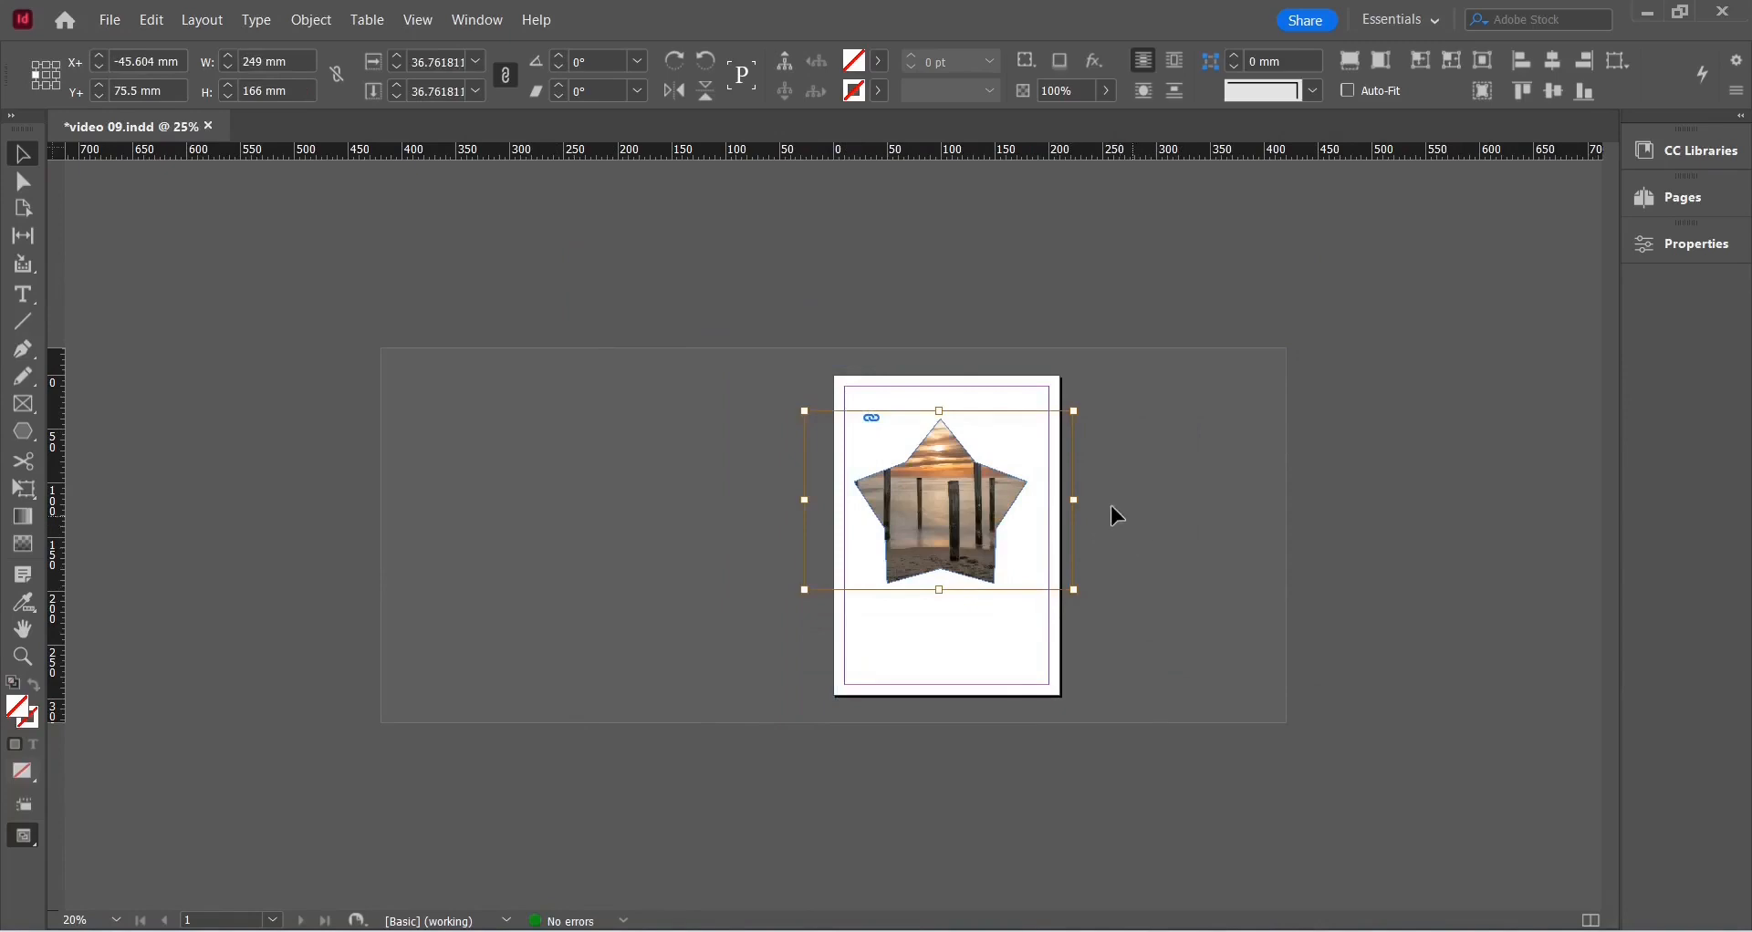
scroll(1103, 505, up, 3)
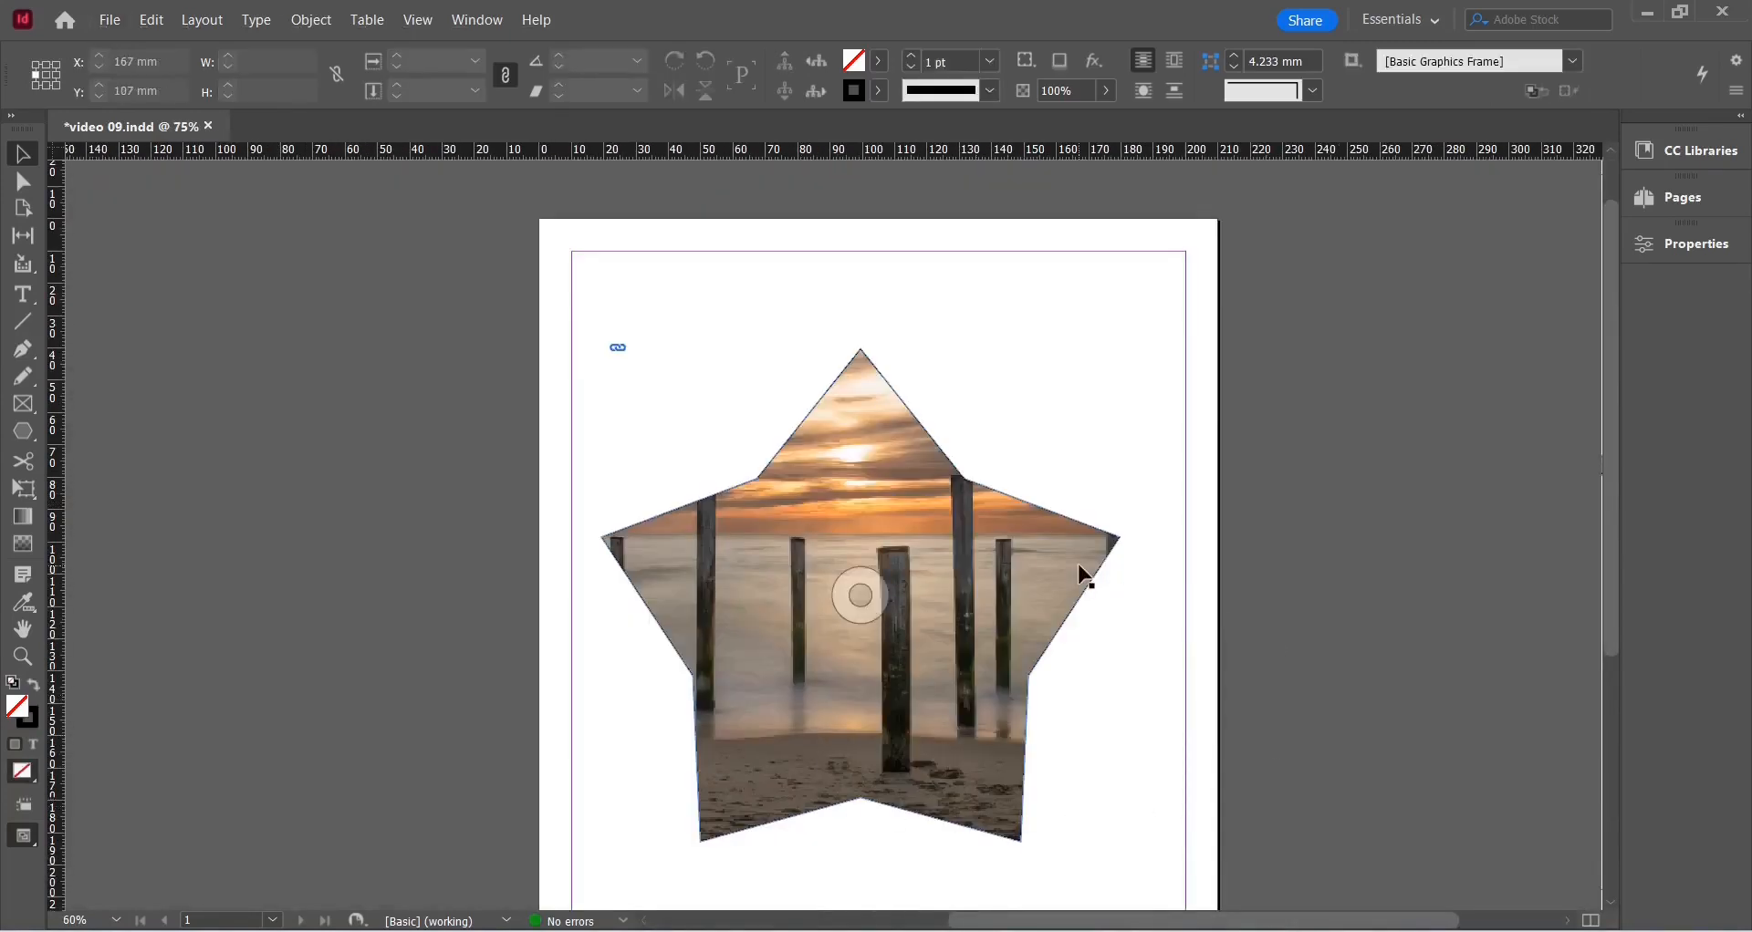
key(ctrl+minus)
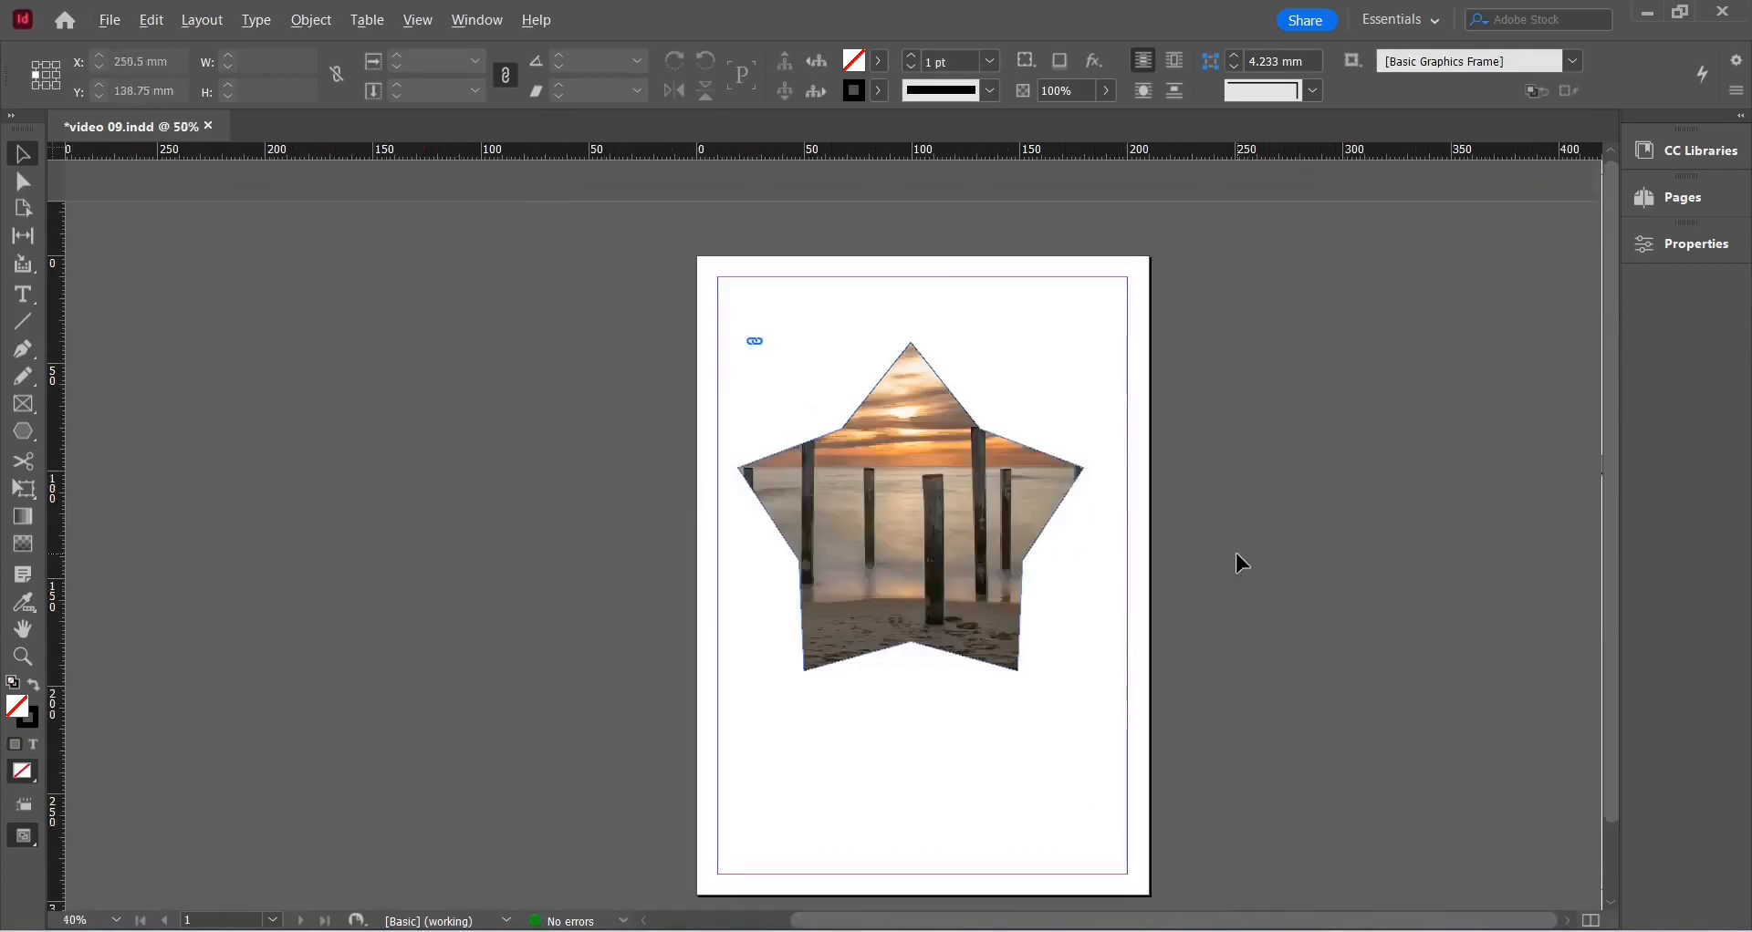